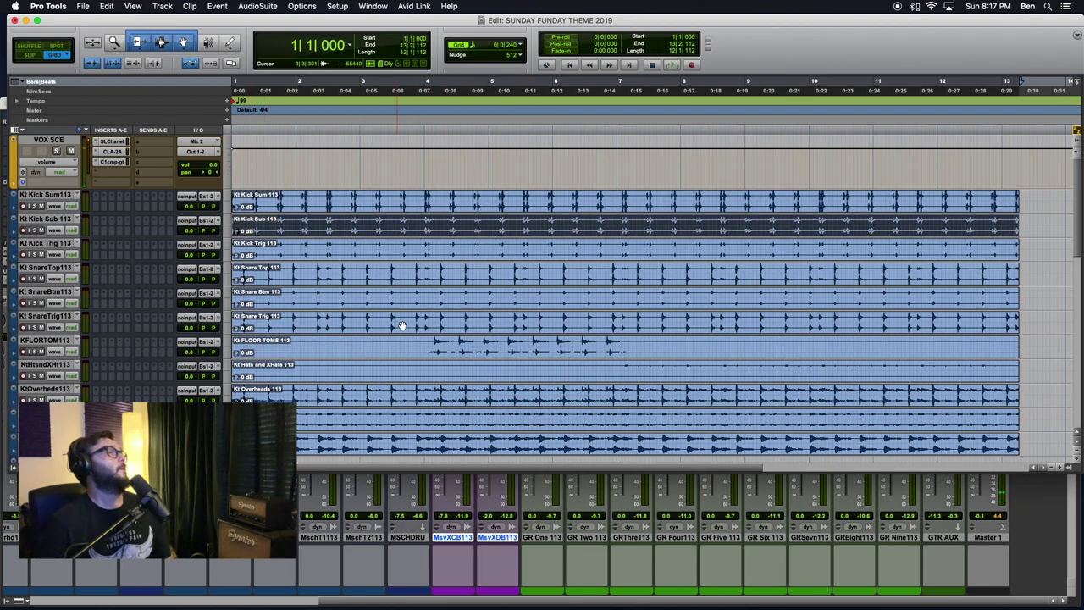
# - Select the VOX SCE track and shrink its height to the smallest size in the Edit window
pyautogui.scroll(-10, 359, 356)
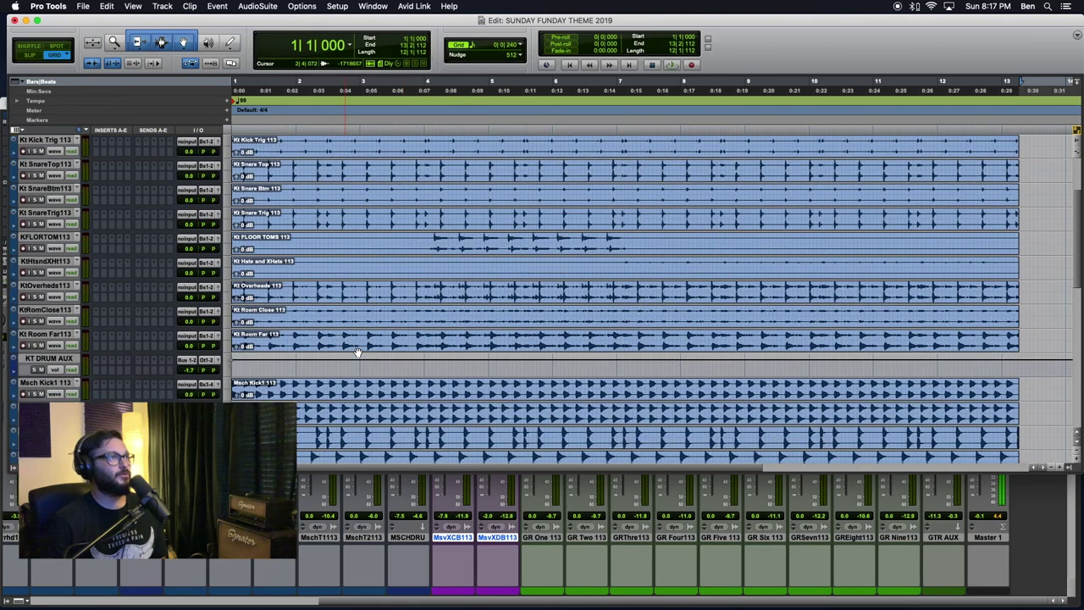
pyautogui.scroll(10, 358, 352)
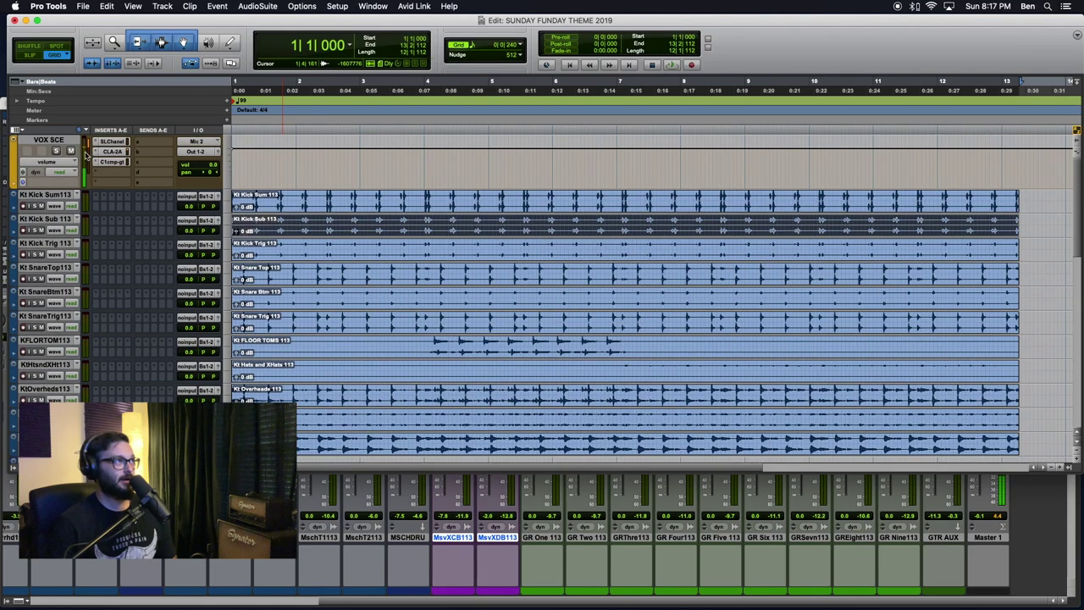
pyautogui.click(54, 147)
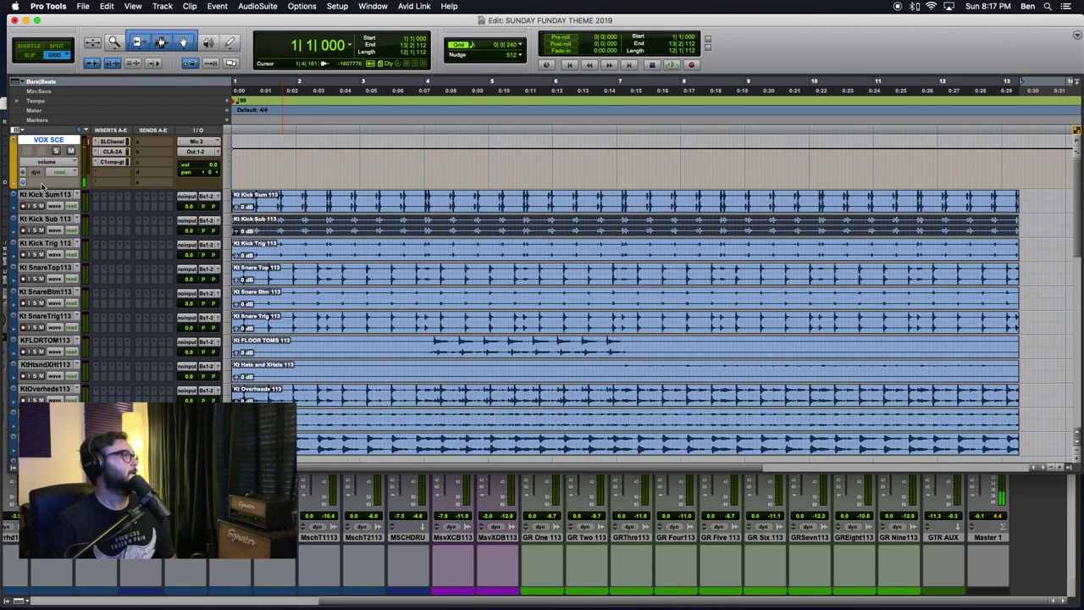
pyautogui.scroll(-5, 56, 186)
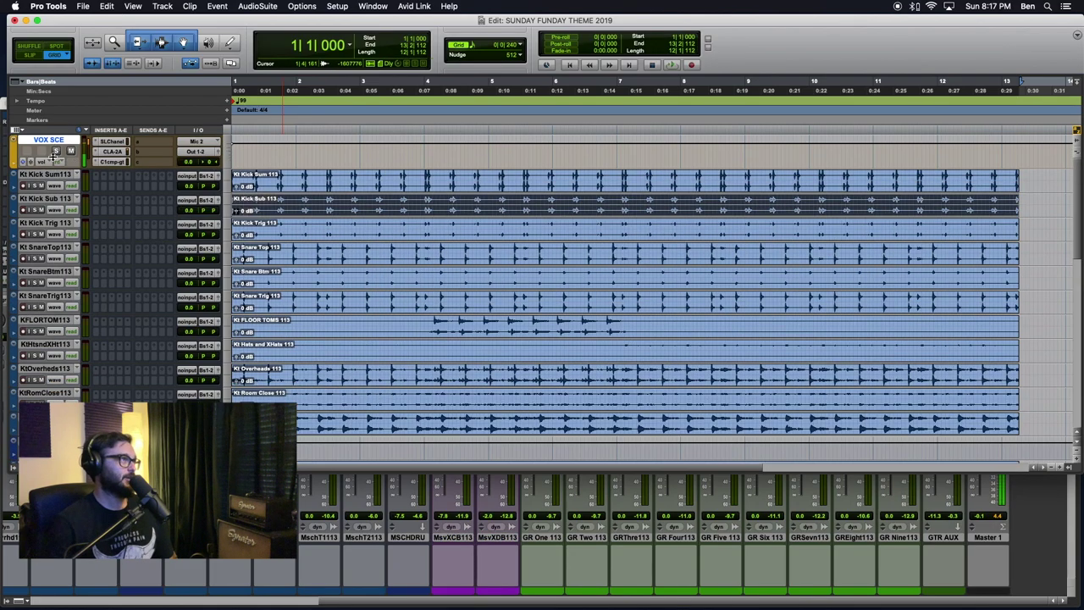
pyautogui.scroll(-15, 395, 250)
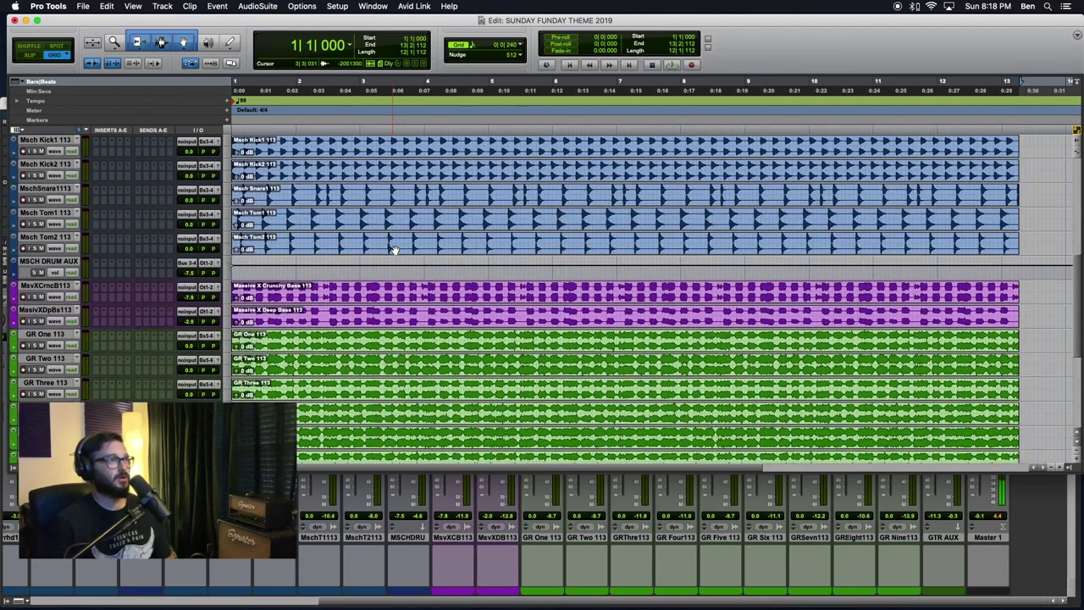
pyautogui.scroll(10, 395, 250)
pyautogui.scroll(10, 394, 250)
pyautogui.scroll(-2, 395, 250)
pyautogui.scroll(2, 395, 250)
# - Look through the session's drum, bass and guitar tracks in the Edit window, from the kicks down to Master 1
pyautogui.click(644, 240)
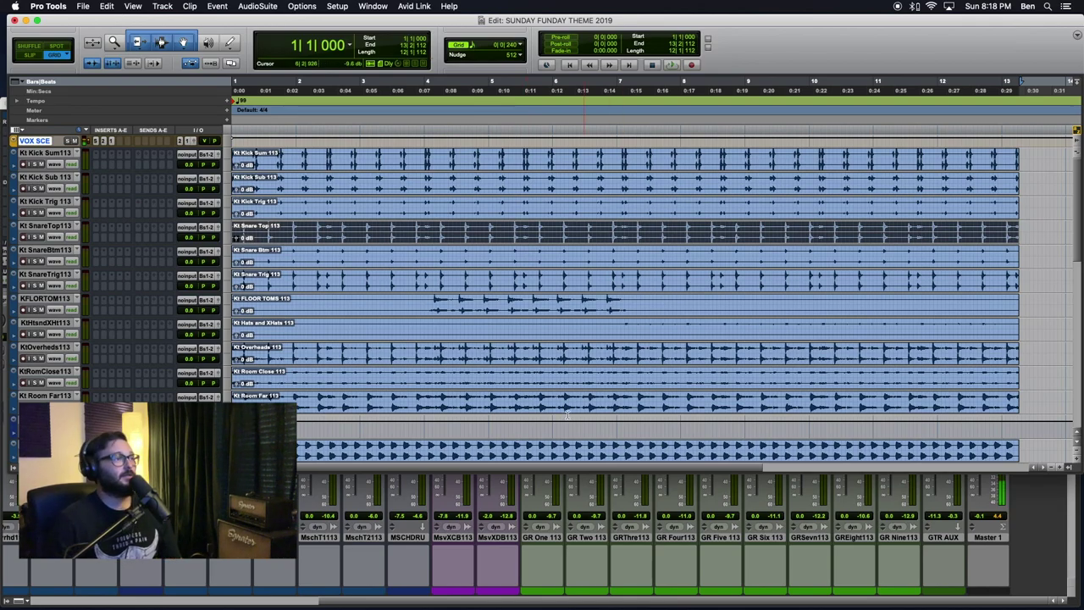
pyautogui.scroll(-10, 495, 328)
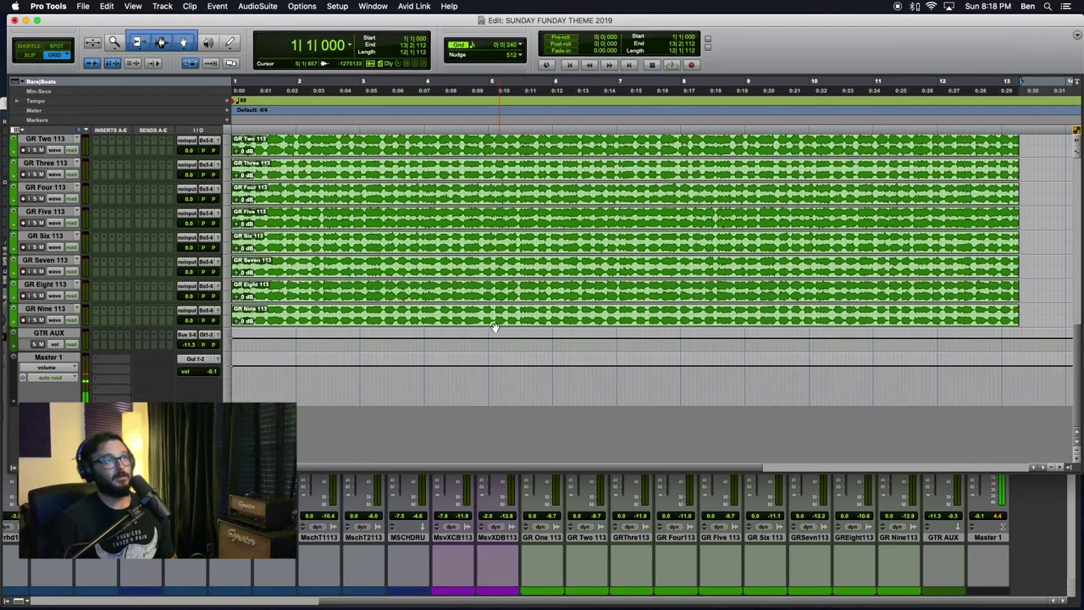
pyautogui.scroll(10, 494, 328)
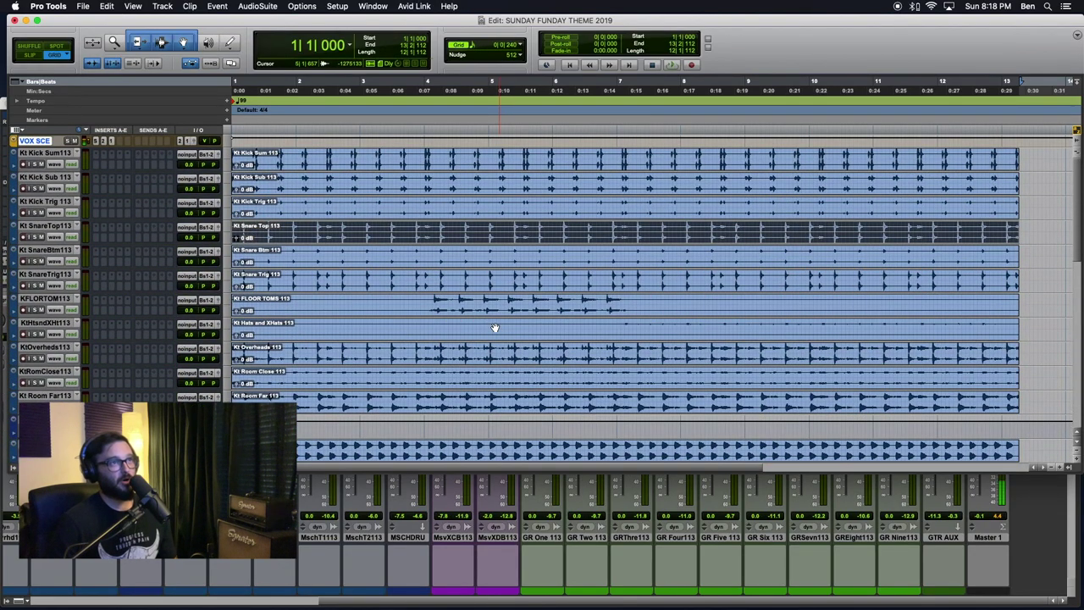
pyautogui.scroll(-10, 495, 328)
pyautogui.scroll(10, 495, 328)
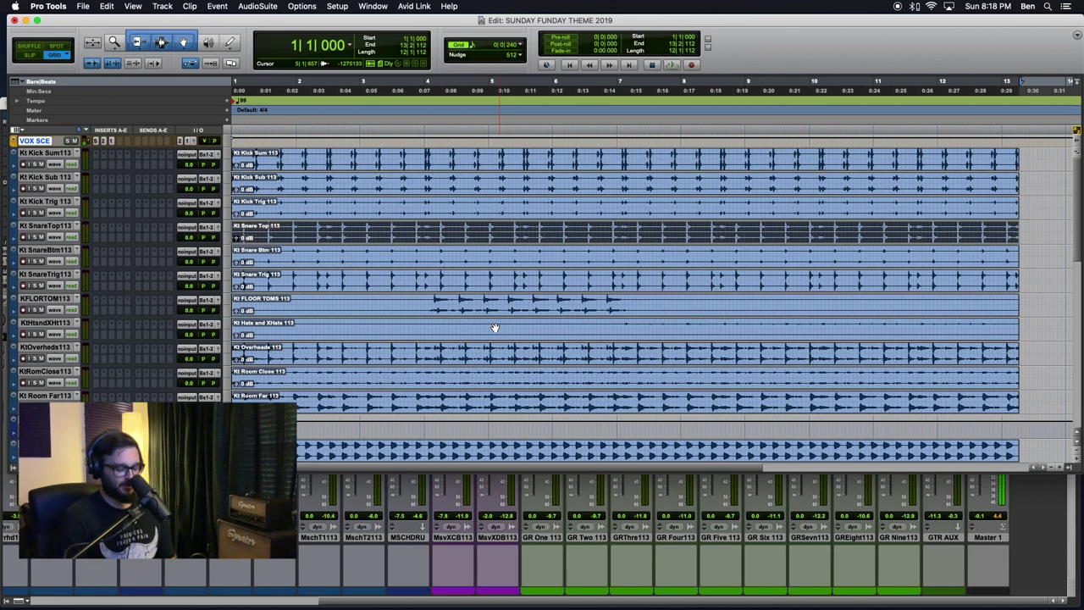
# - Show the Mix window and select the guitar channels GR One 113 through GR Nine 113
pyautogui.press('super+equal')
pyautogui.hscroll(-10, 495, 328)
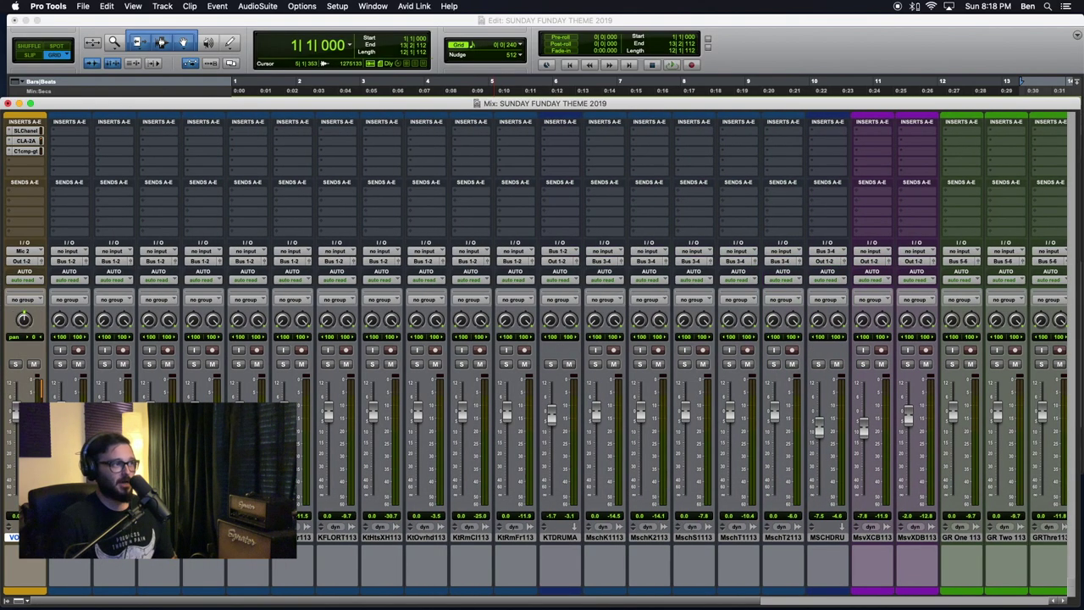
pyautogui.hscroll(10, 469, 509)
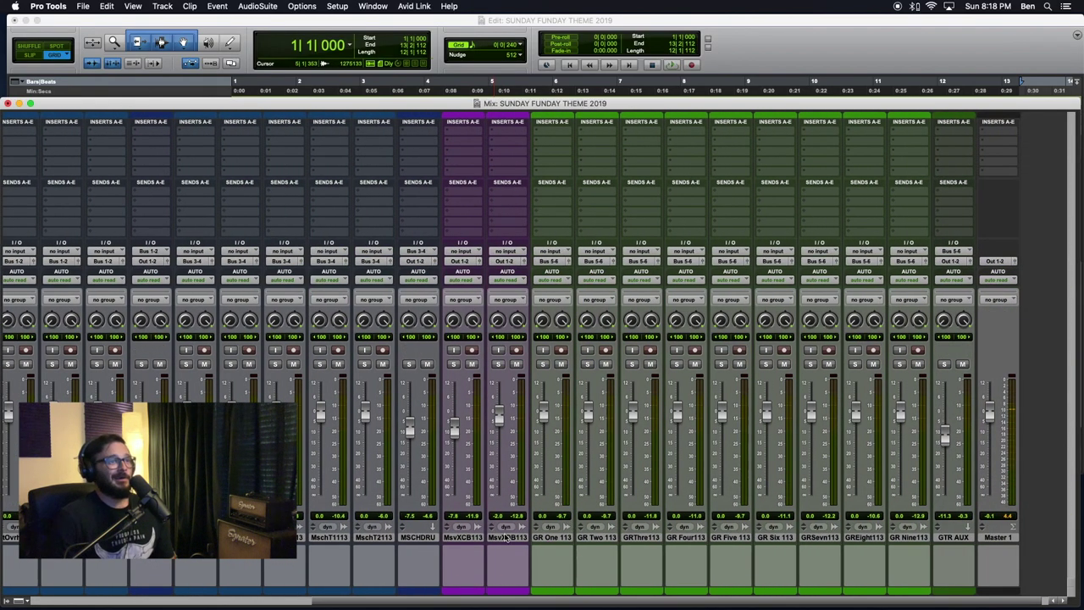
pyautogui.hscroll(1, 509, 540)
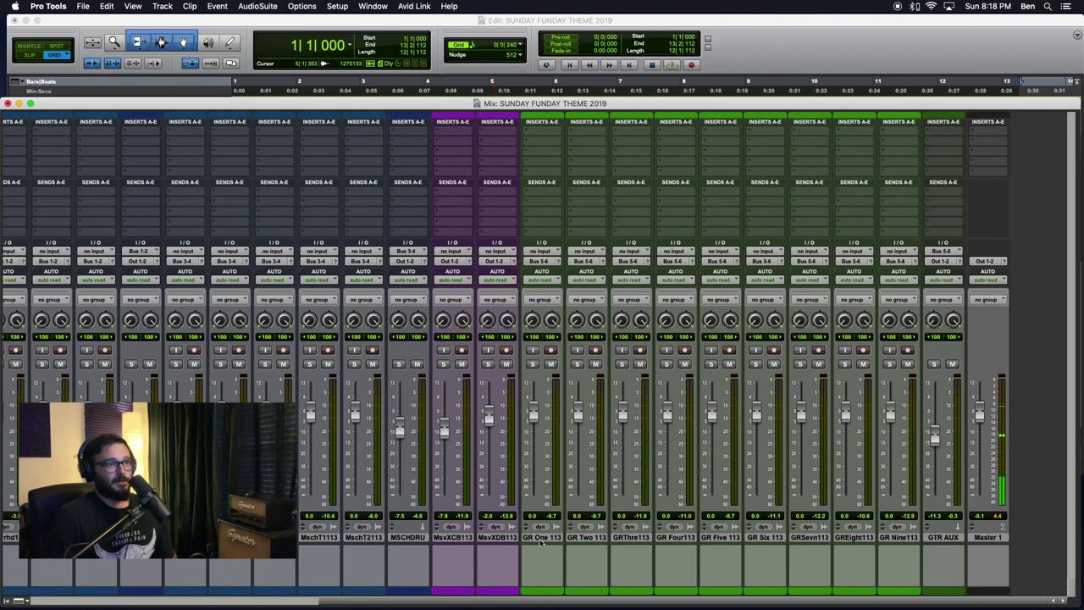
pyautogui.click(533, 539)
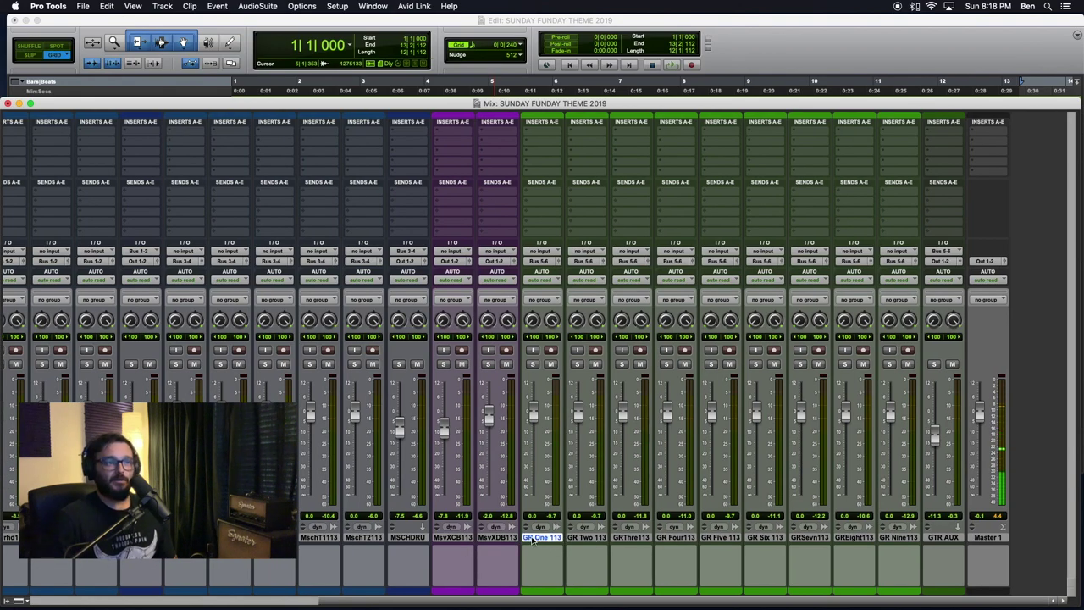
pyautogui.keyDown('shift'); pyautogui.click(898, 538); pyautogui.keyUp('shift')
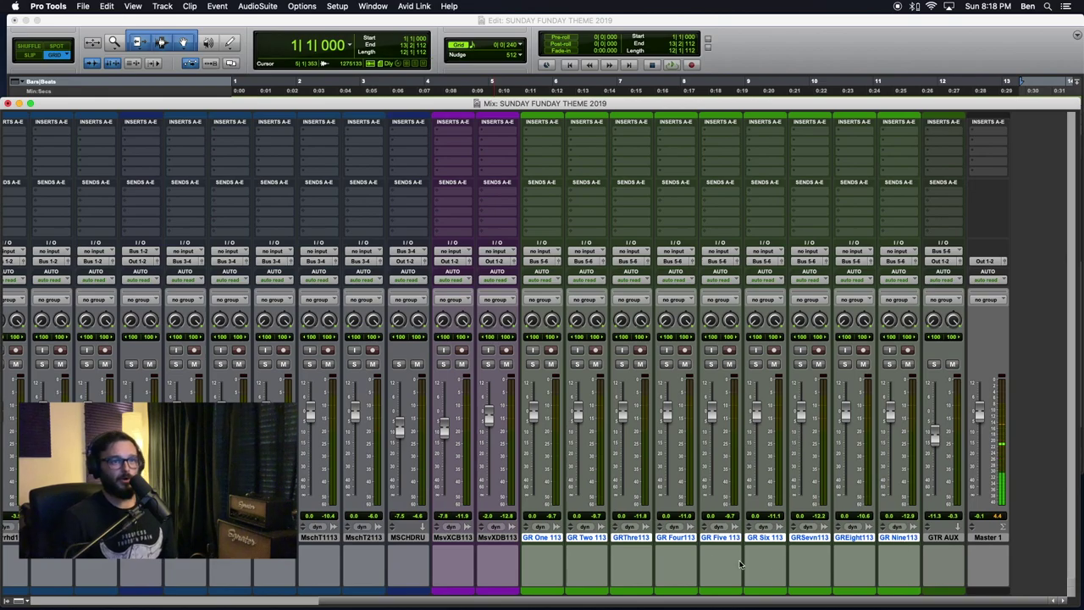
# - Review the full track layout in the Edit window and the channel strips through Master 1 in the Mix window
pyautogui.hscroll(-5, 532, 555)
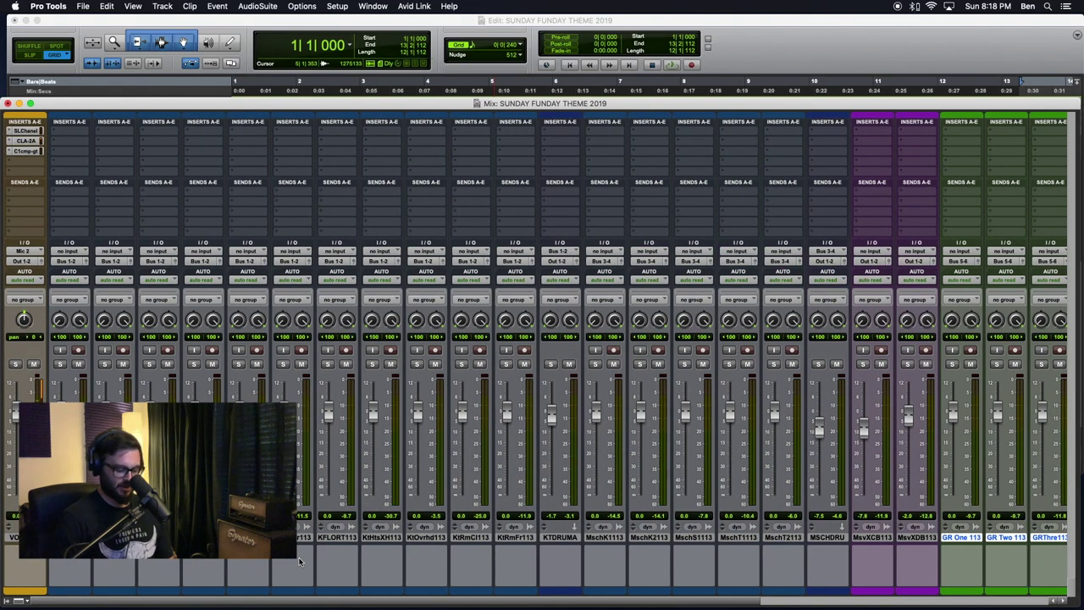
pyautogui.press('super+equal')
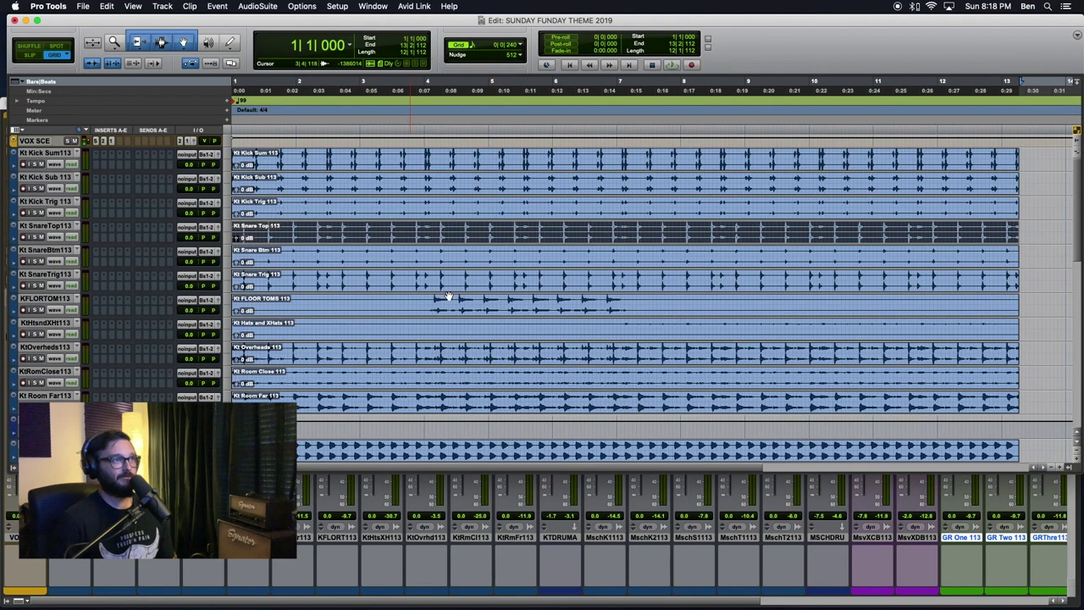
pyautogui.scroll(-10, 447, 297)
pyautogui.scroll(10, 447, 297)
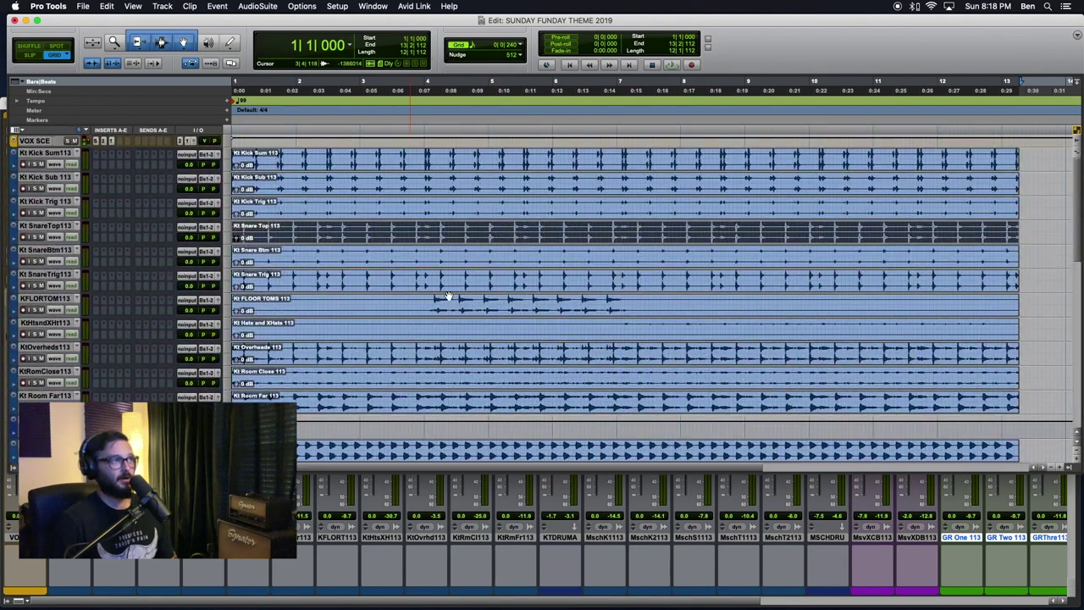
pyautogui.scroll(-10, 448, 297)
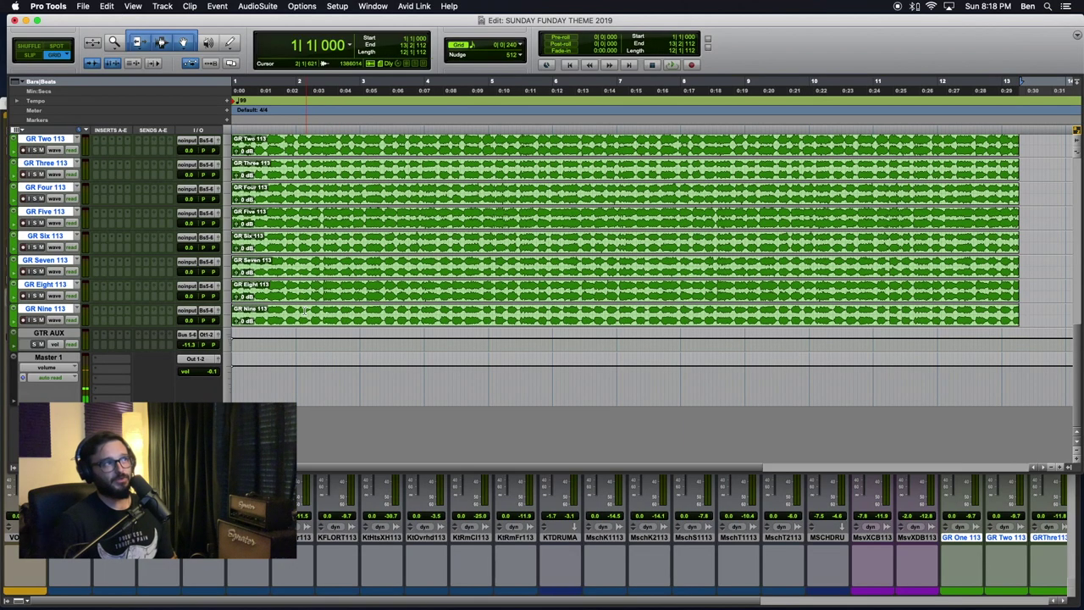
pyautogui.scroll(10, 379, 337)
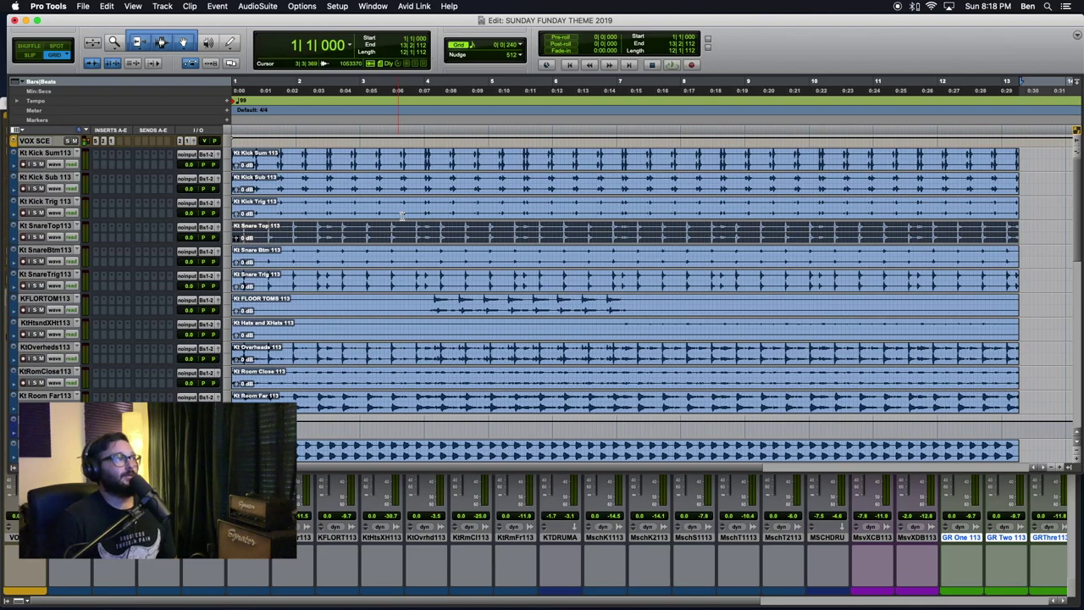
pyautogui.scroll(-10, 403, 215)
pyautogui.scroll(10, 402, 215)
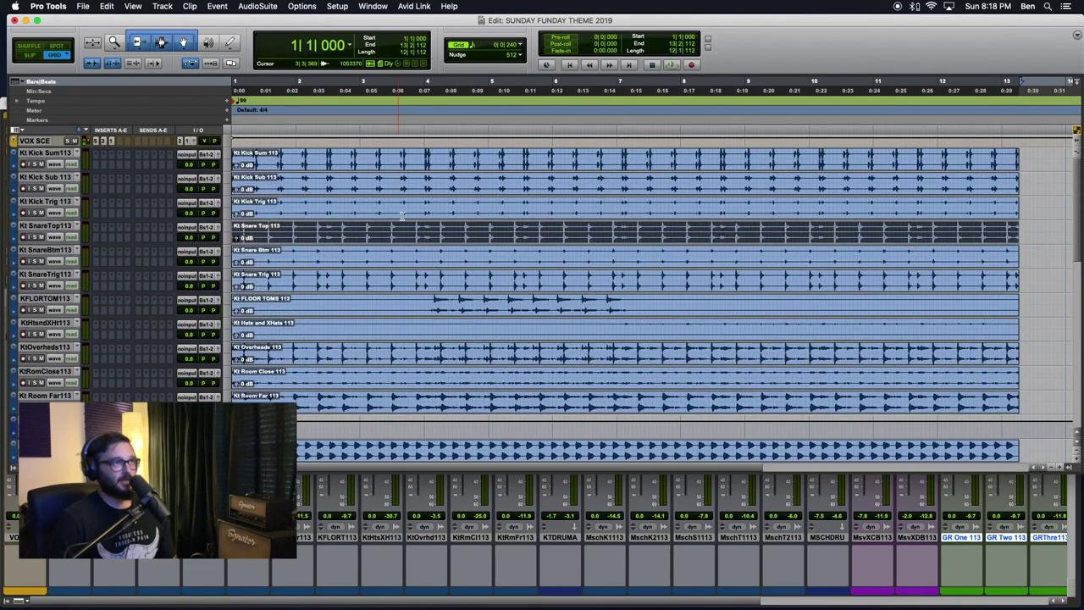
pyautogui.press('super+equal')
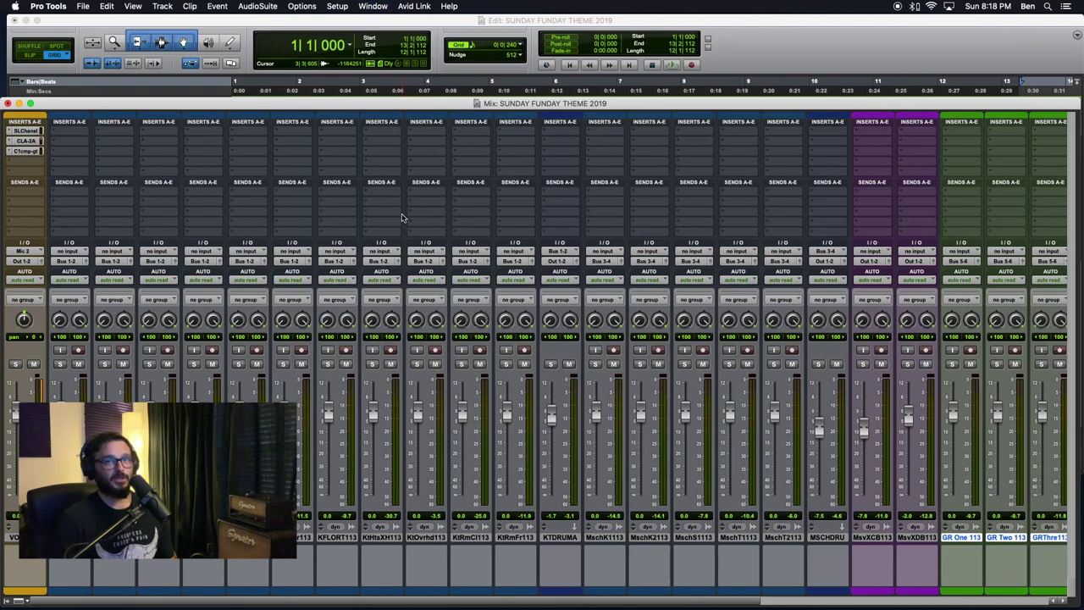
pyautogui.hscroll(10, 402, 218)
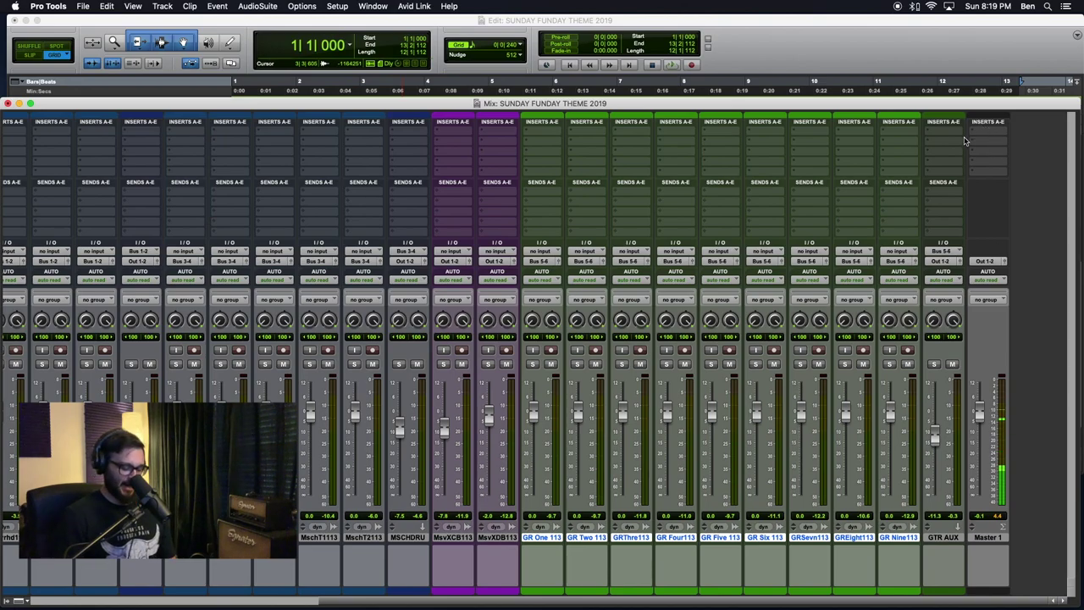
# - Select the Kt Kick Sum 113 clip in the Edit window and return to the Mix window
pyautogui.press('super+equal')
pyautogui.click(472, 264)
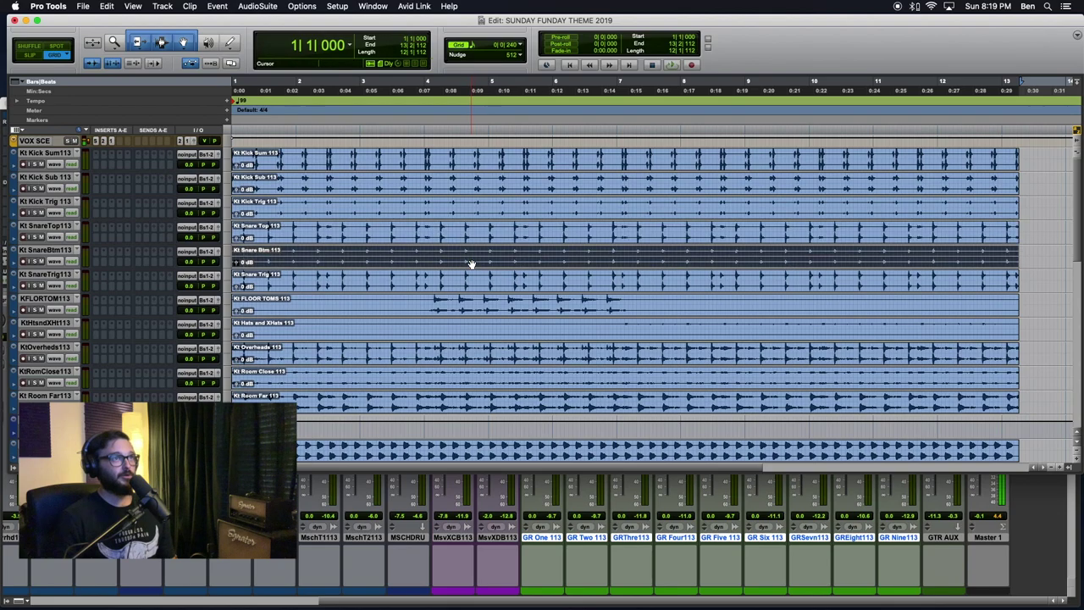
pyautogui.click(458, 170)
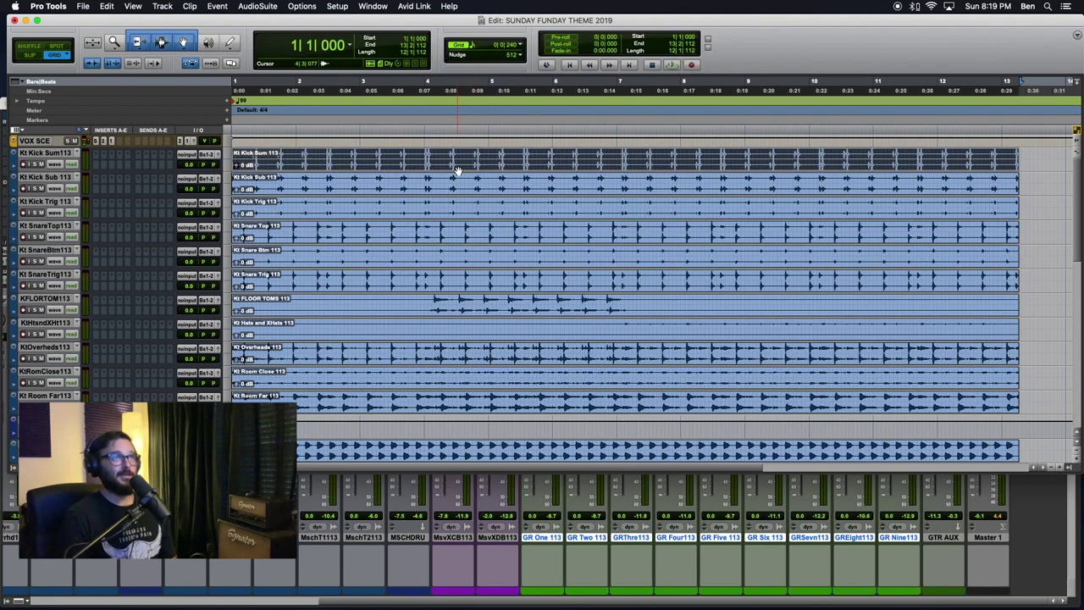
pyautogui.press('super+equal')
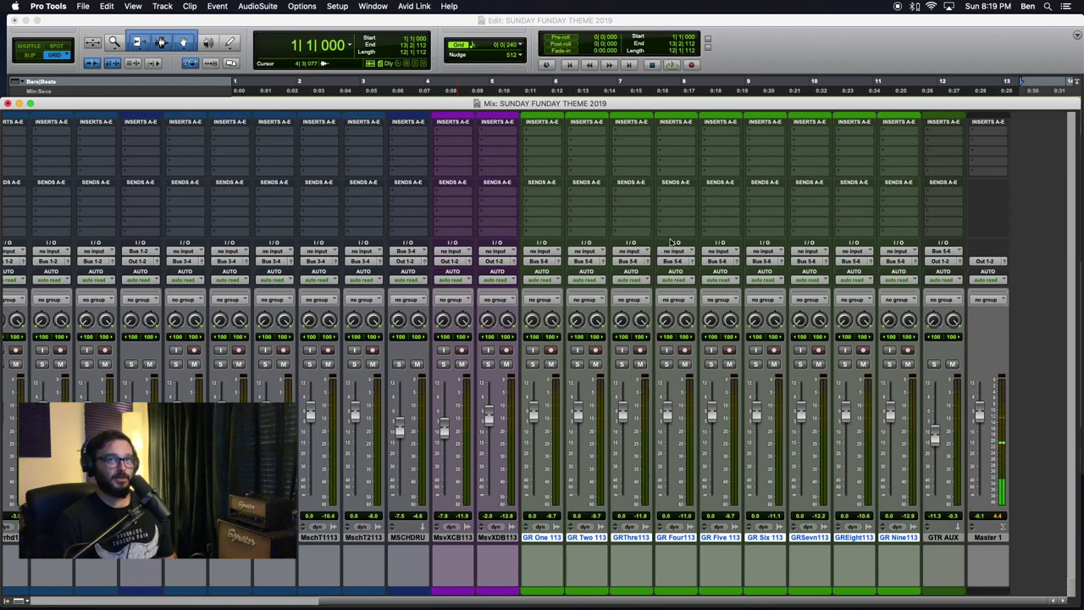
# - Start playback and insert the multichannel Waves SSLComp (stereo) plug-in in the first insert slot of Master 1
pyautogui.press('space')
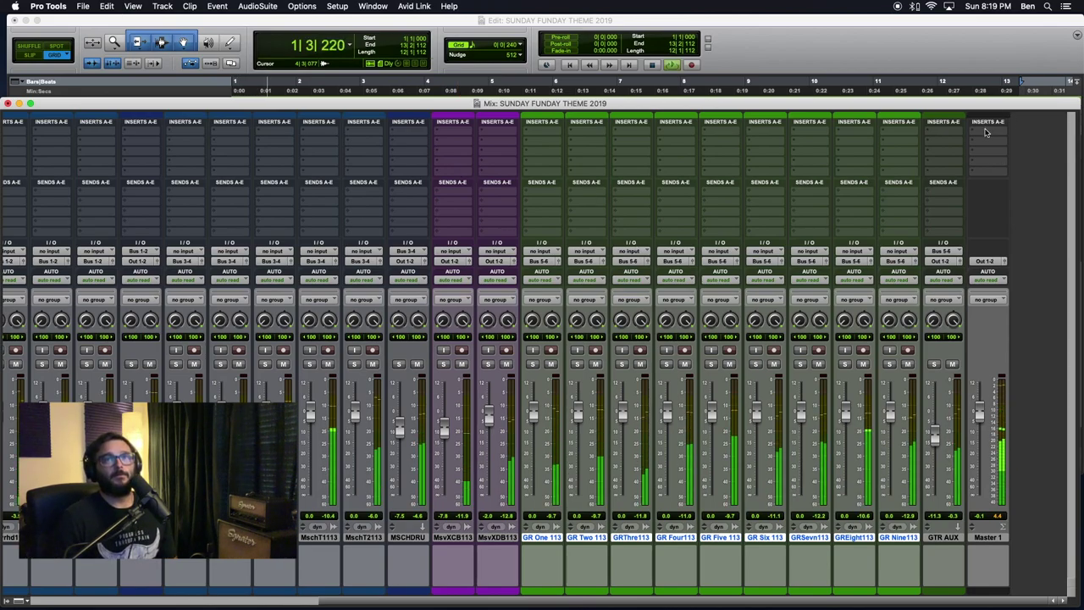
pyautogui.click(986, 132)
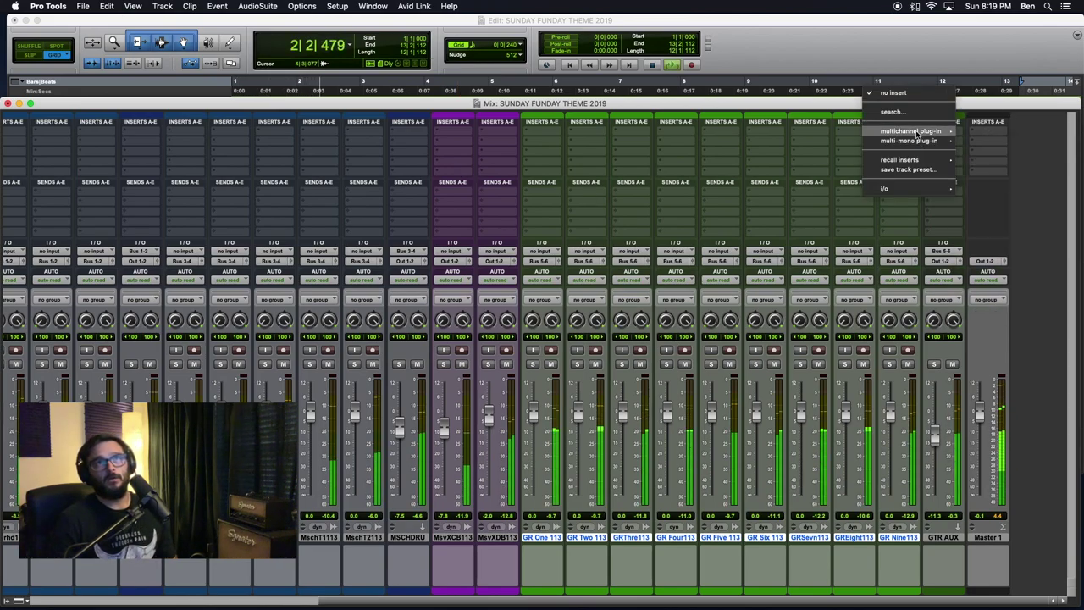
pyautogui.click(949, 482)
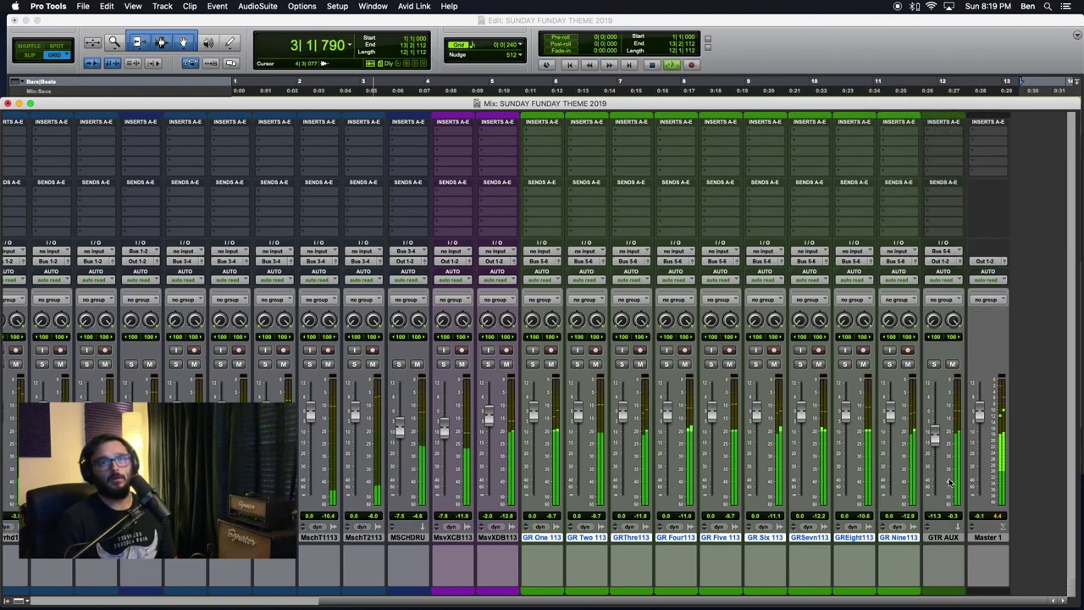
pyautogui.click(911, 131)
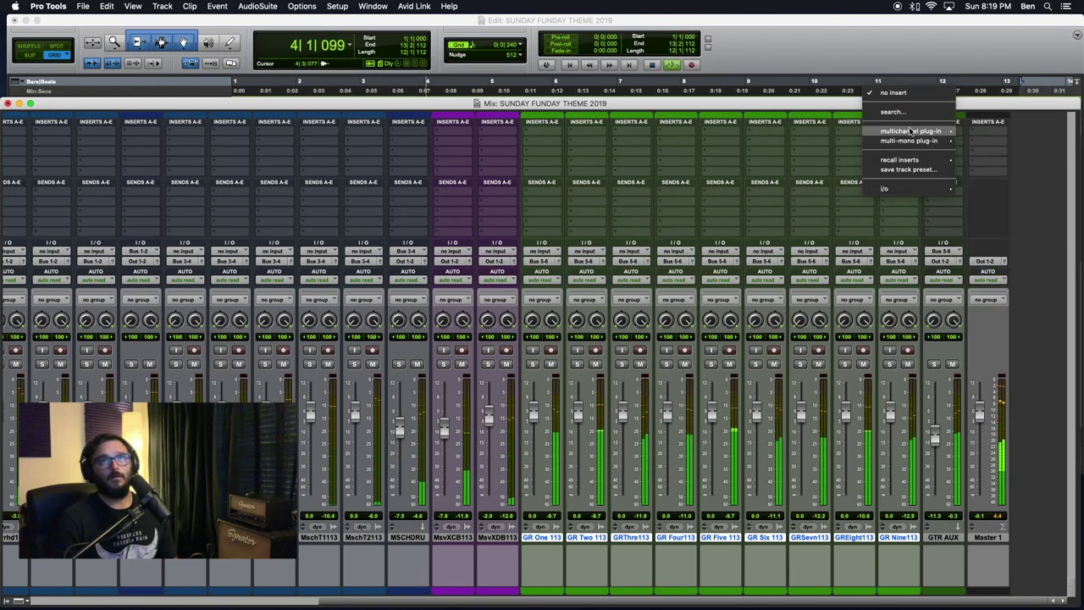
pyautogui.moveTo(911, 131)
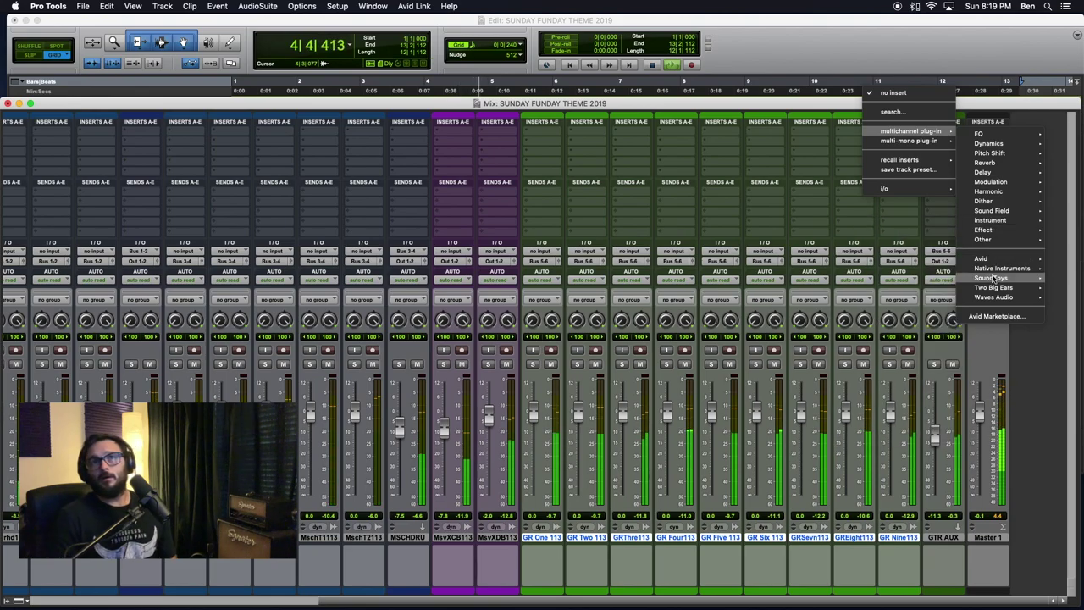
pyautogui.moveTo(993, 298)
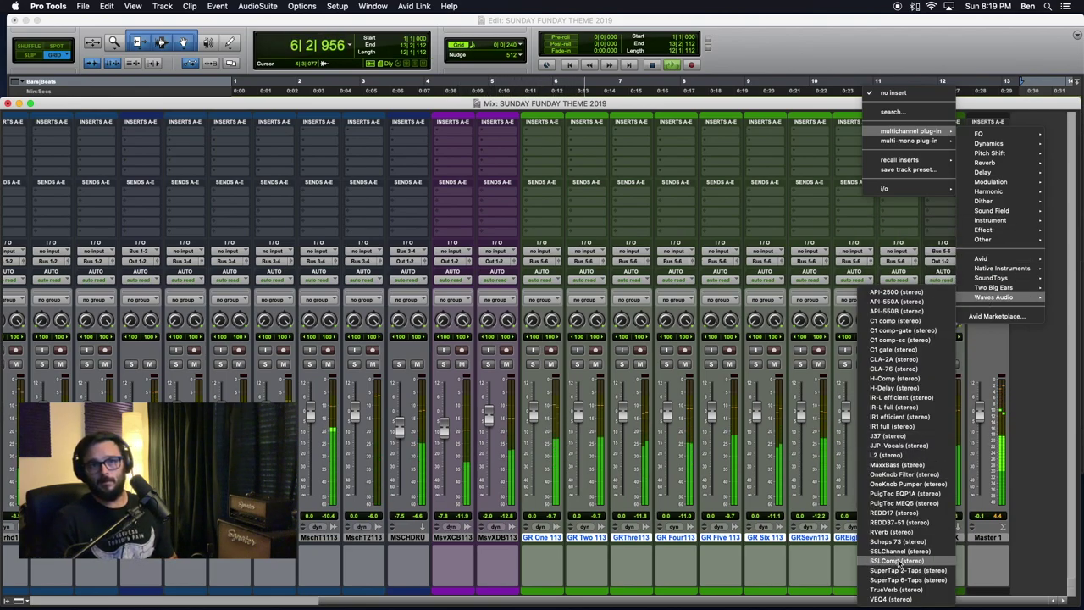
pyautogui.click(898, 562)
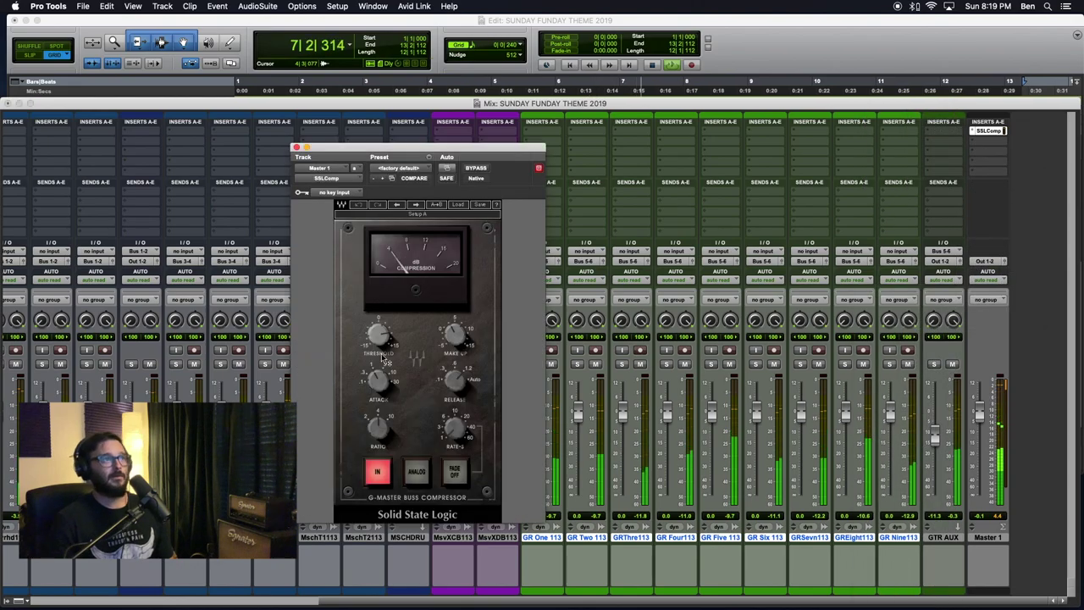
# - Adjust the attack and release of the SSLComp on Master 1 while the mix plays
pyautogui.moveTo(451, 352)
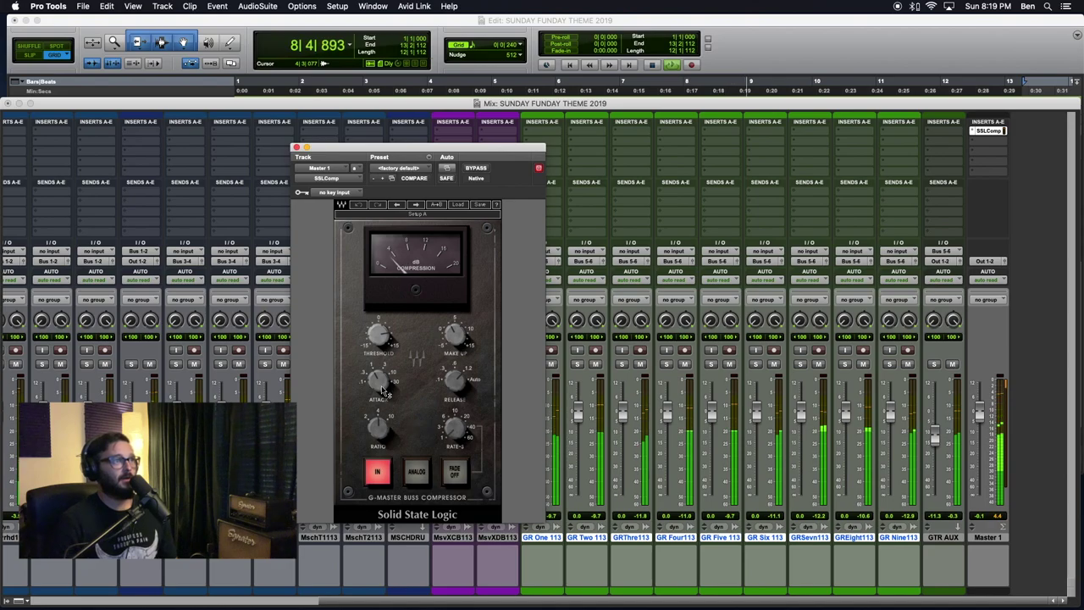
pyautogui.moveTo(378, 386)
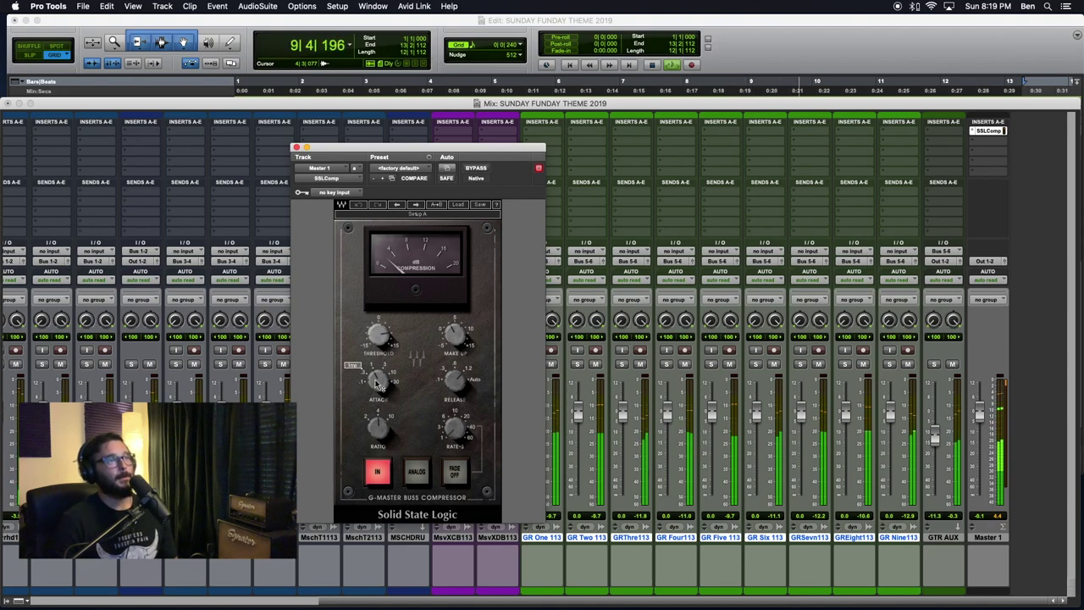
pyautogui.click(376, 381)
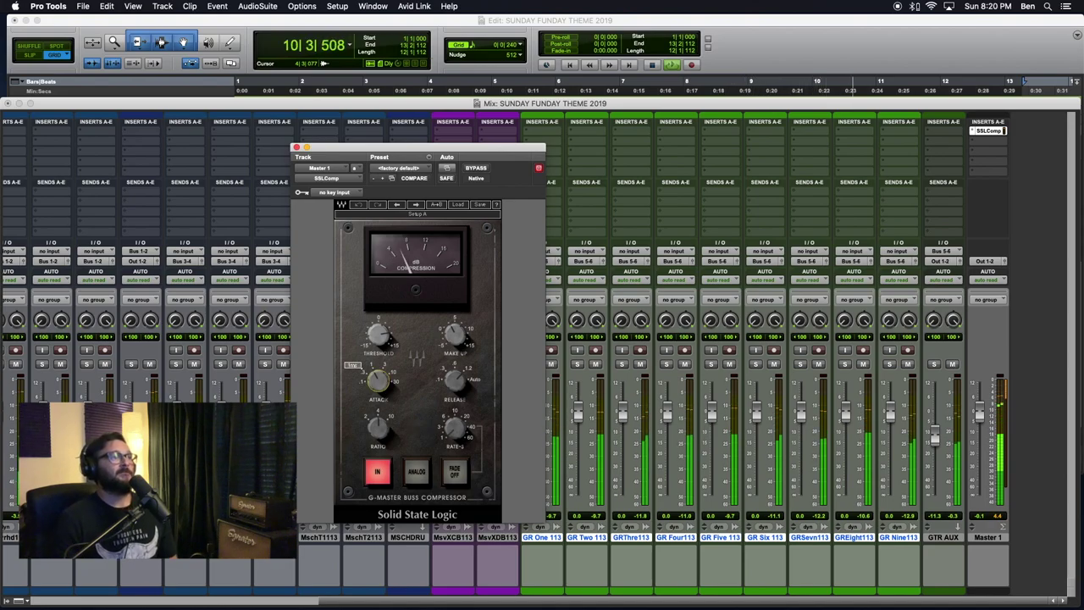
pyautogui.moveTo(377, 381); pyautogui.dragTo(377, 371)
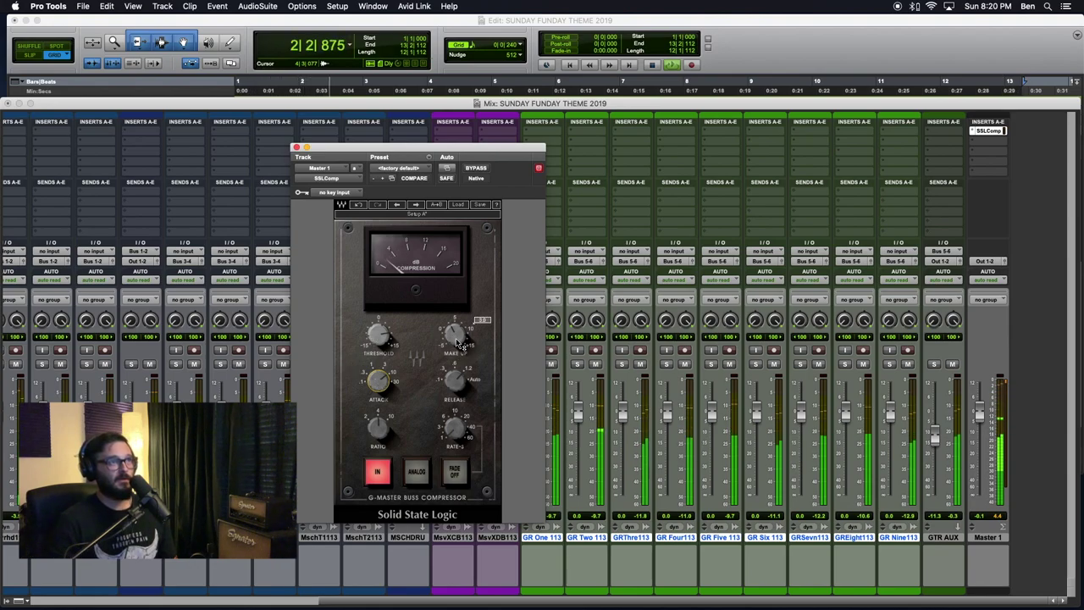
pyautogui.click(455, 381)
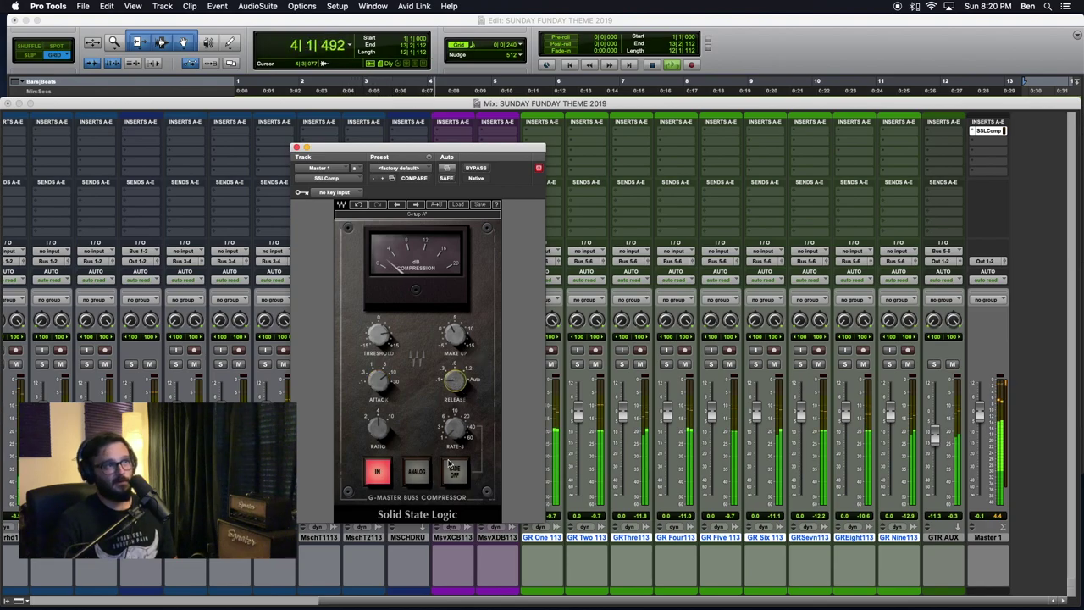
# - Turn on the compressor's Analog mode and fine-tune its threshold
pyautogui.click(414, 480)
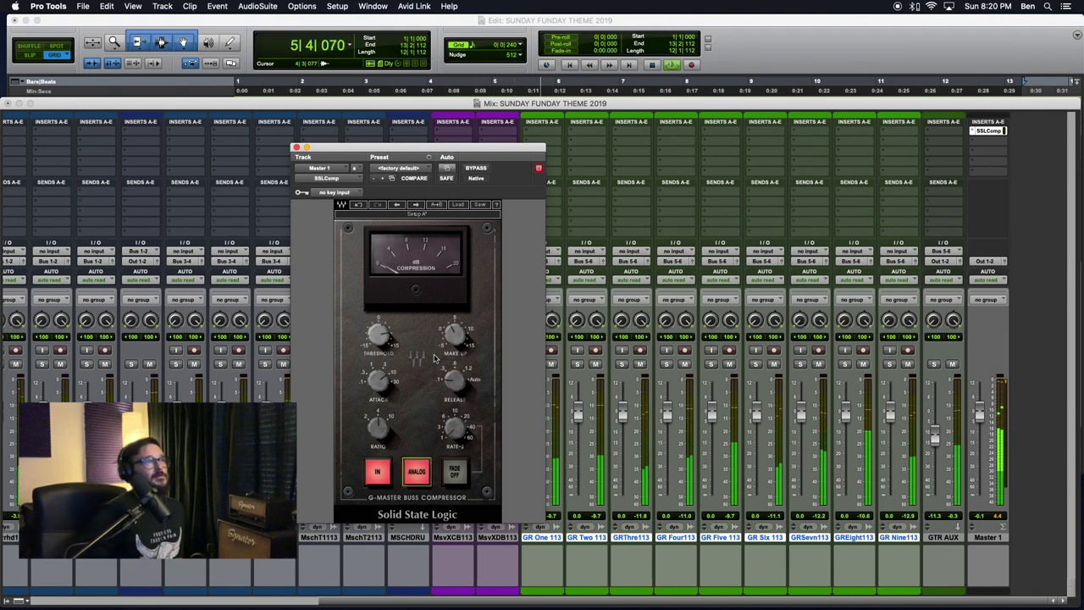
pyautogui.moveTo(387, 340); pyautogui.dragTo(387, 344)
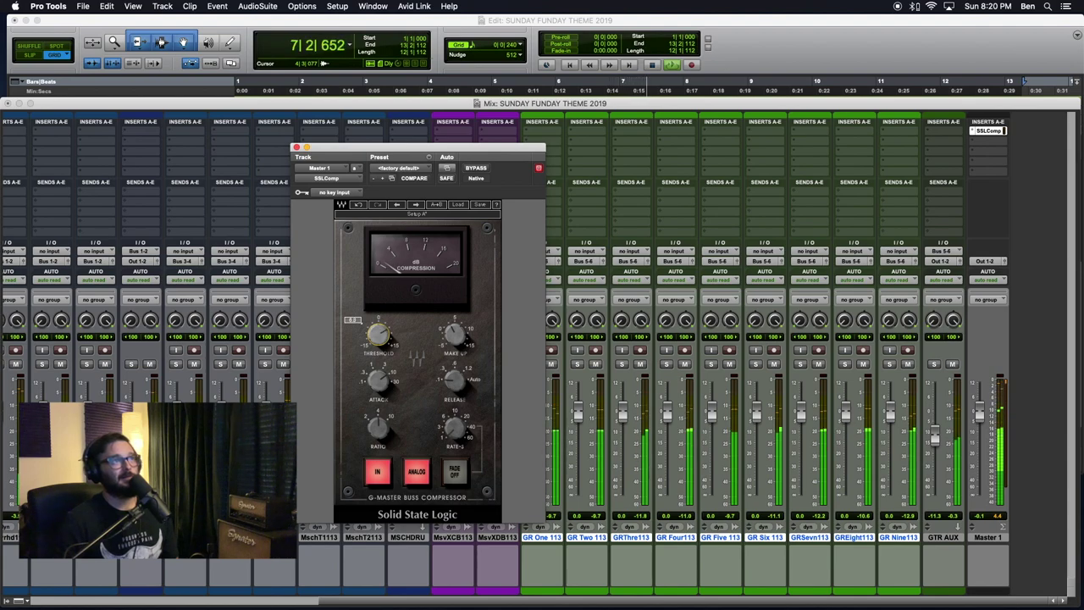
pyautogui.moveTo(386, 343); pyautogui.dragTo(386, 333)
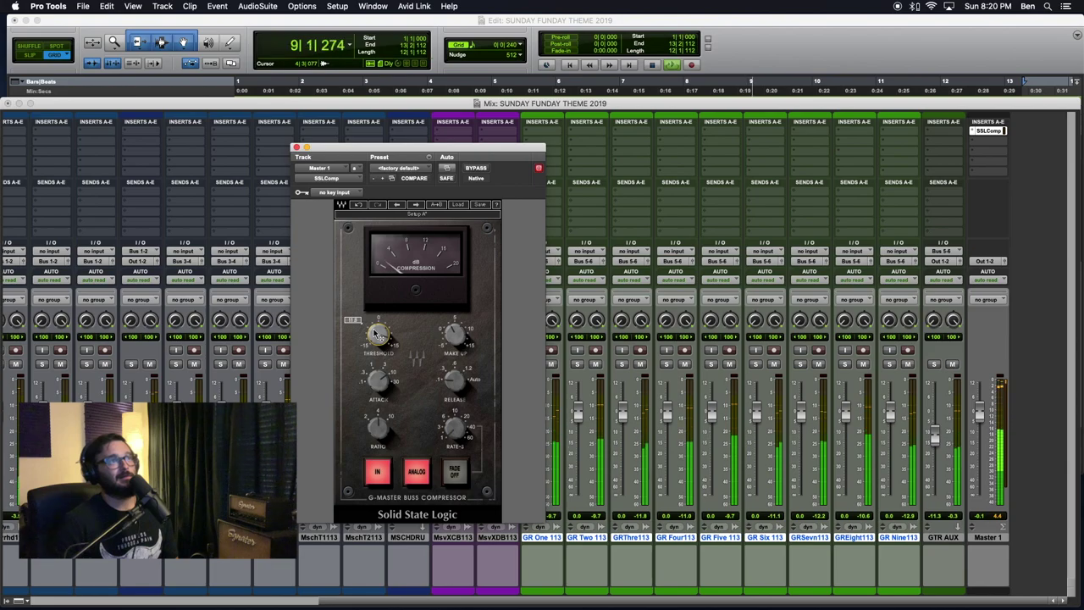
# - Adjust the compressor's make-up gain and compare the mix with the plug-in bypassed and active
pyautogui.click(475, 168)
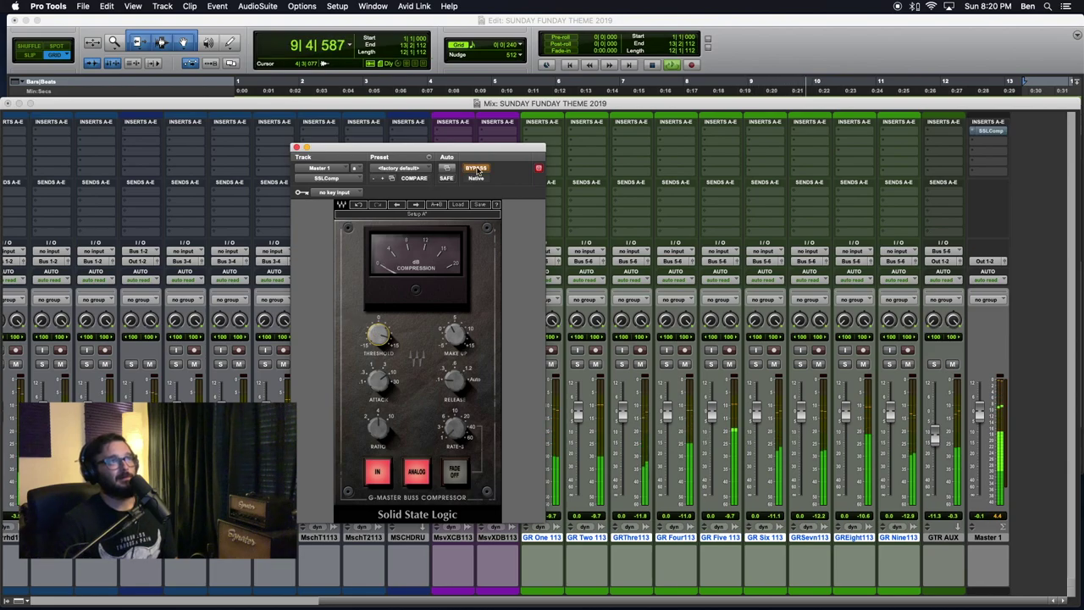
pyautogui.click(474, 168)
pyautogui.moveTo(455, 333); pyautogui.dragTo(456, 329)
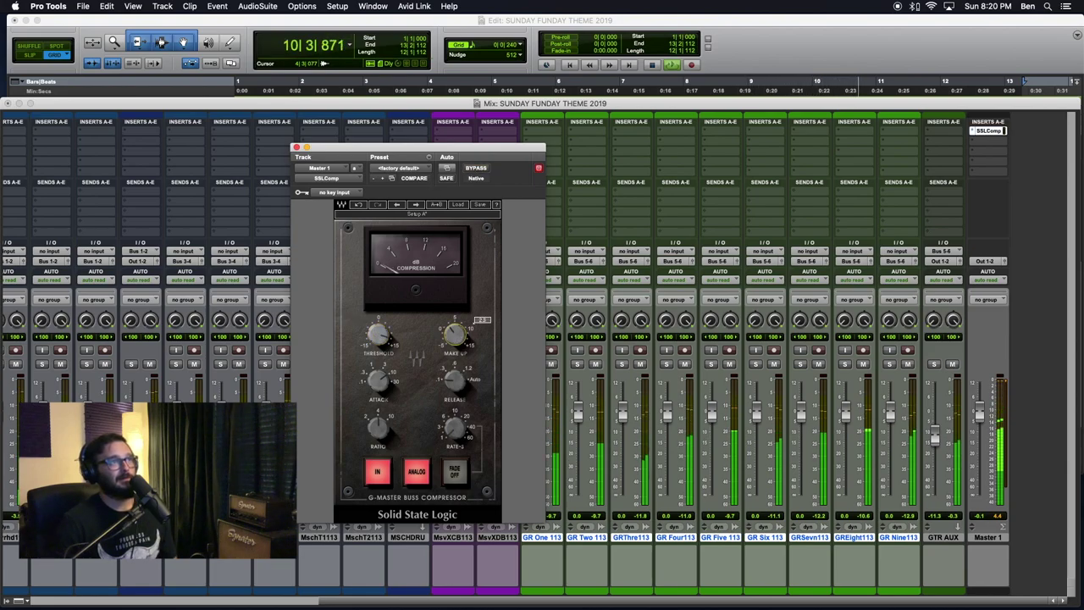
pyautogui.click(479, 171)
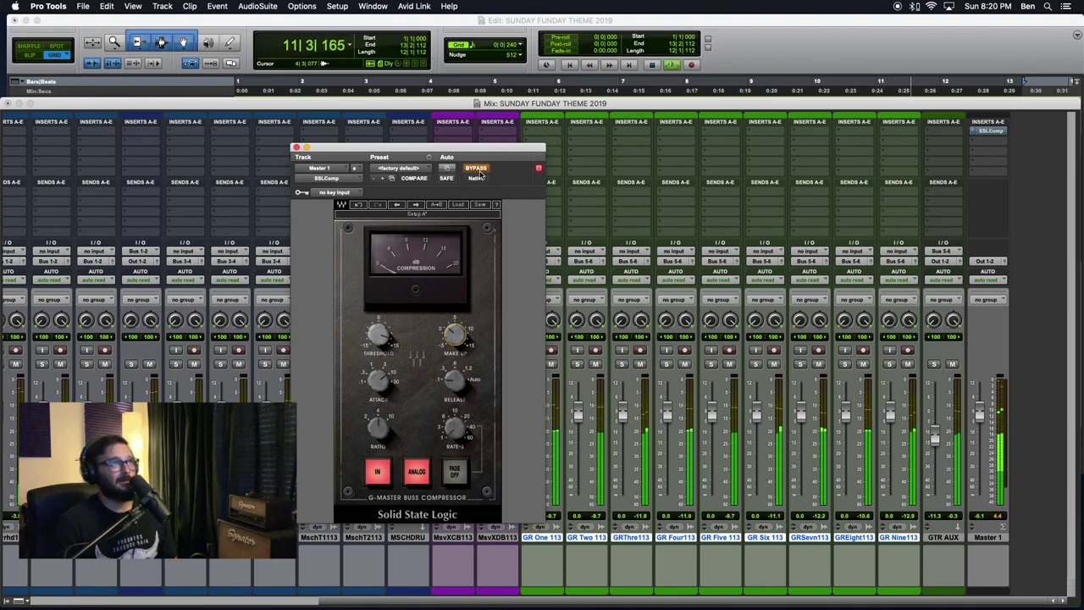
pyautogui.click(479, 170)
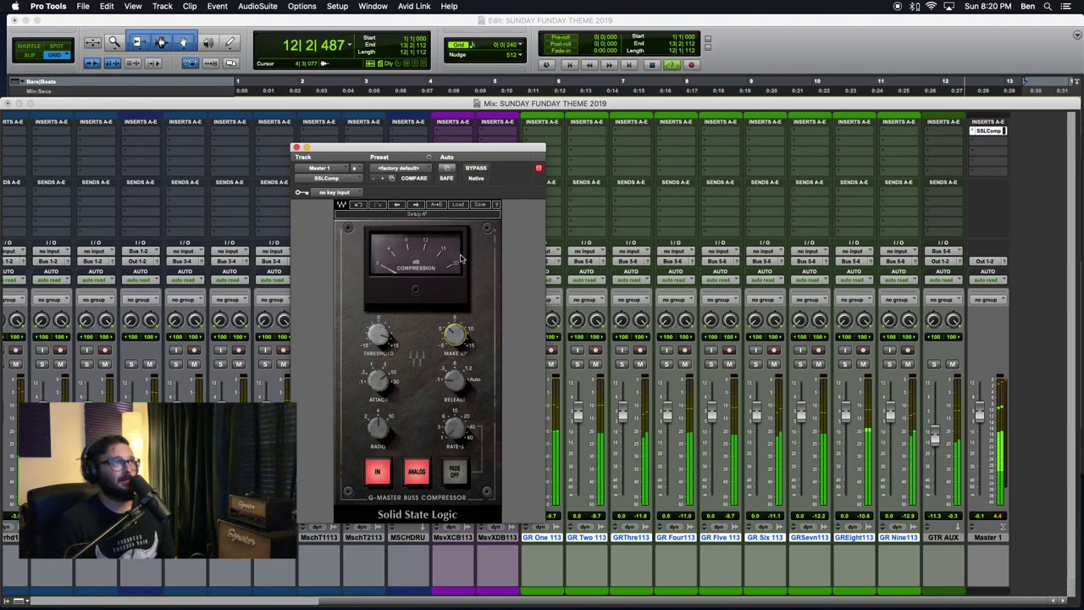
pyautogui.click(479, 170)
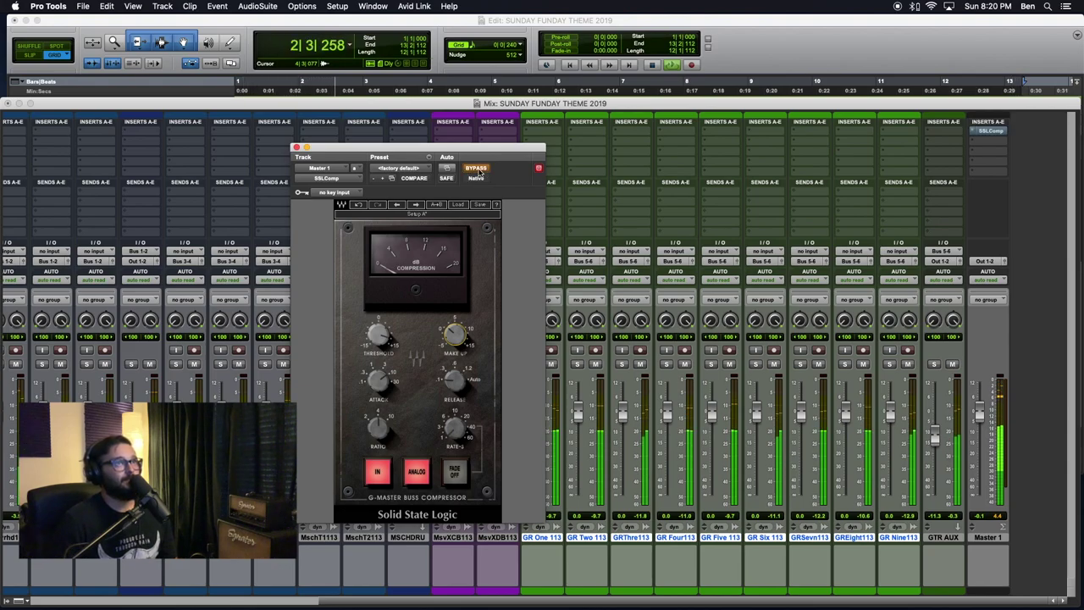
# - Restart playback from the beginning of the session and compare the bypassed and compressed mix
pyautogui.press('space')
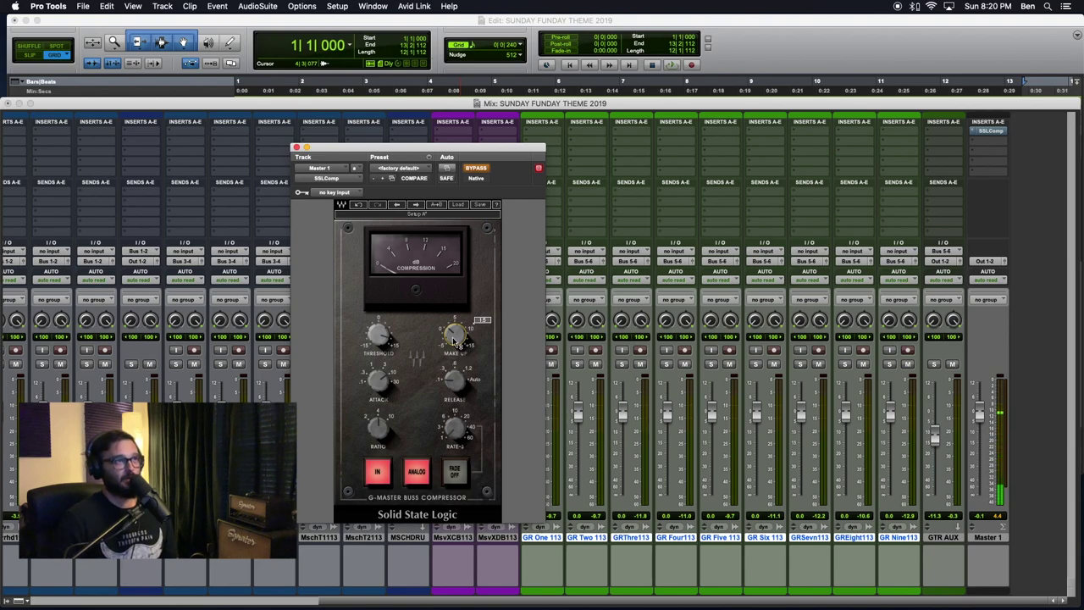
pyautogui.press('space')
pyautogui.click(478, 170)
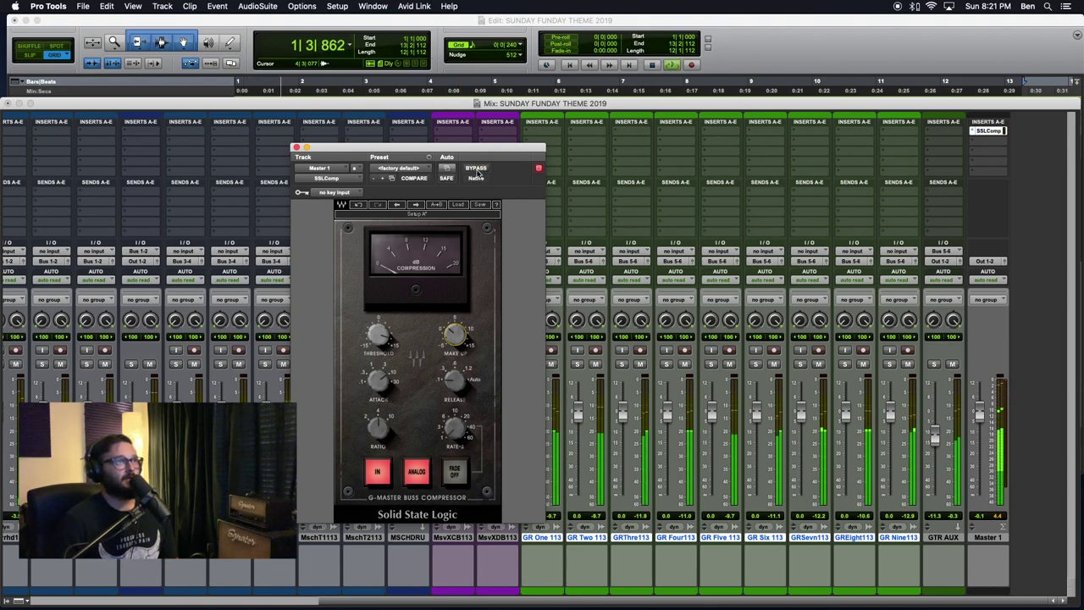
pyautogui.click(477, 170)
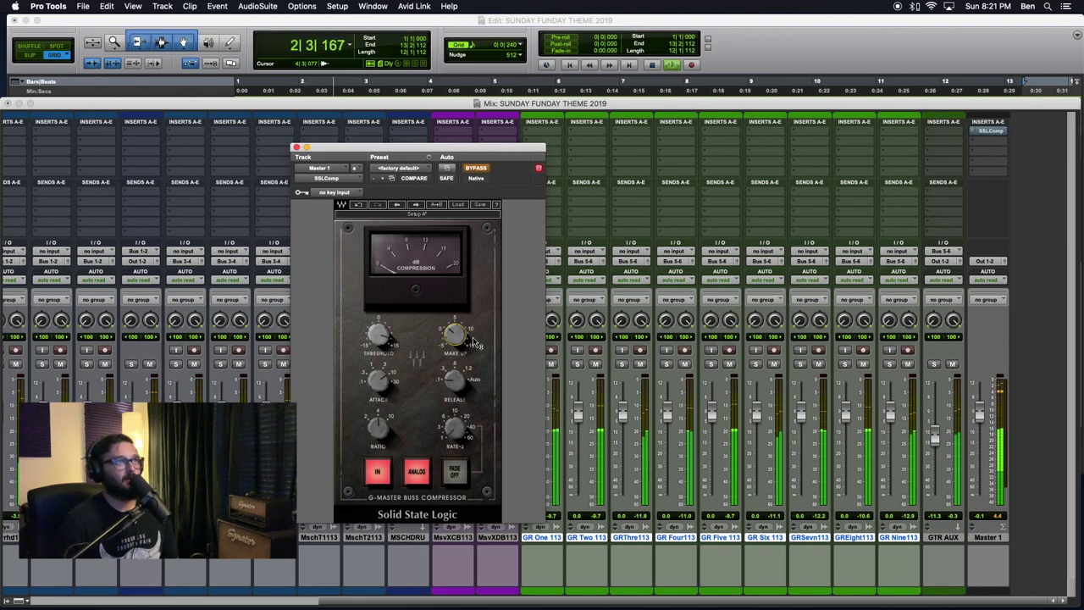
# - Fine-tune the make-up gain while switching bypass on and off, leave the compressor active, and close its window
pyautogui.moveTo(458, 341); pyautogui.dragTo(458, 335)
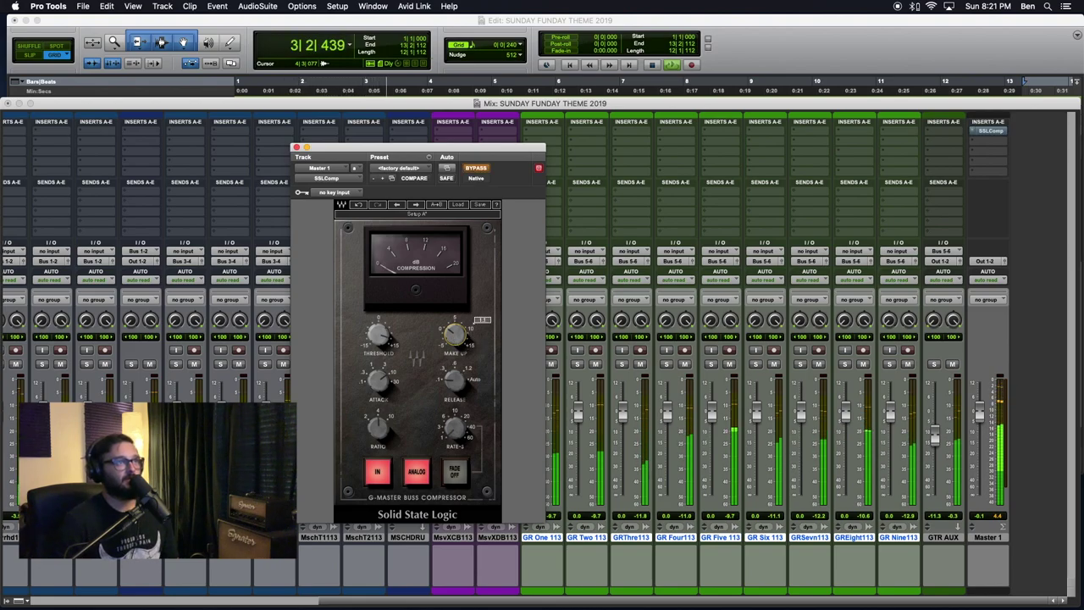
pyautogui.click(476, 169)
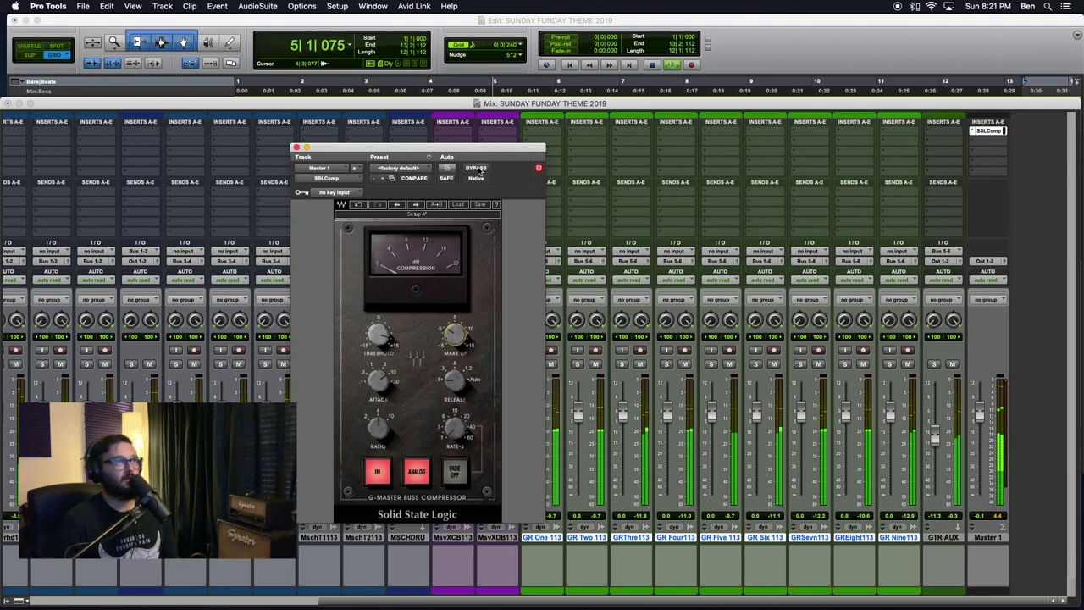
pyautogui.click(477, 169)
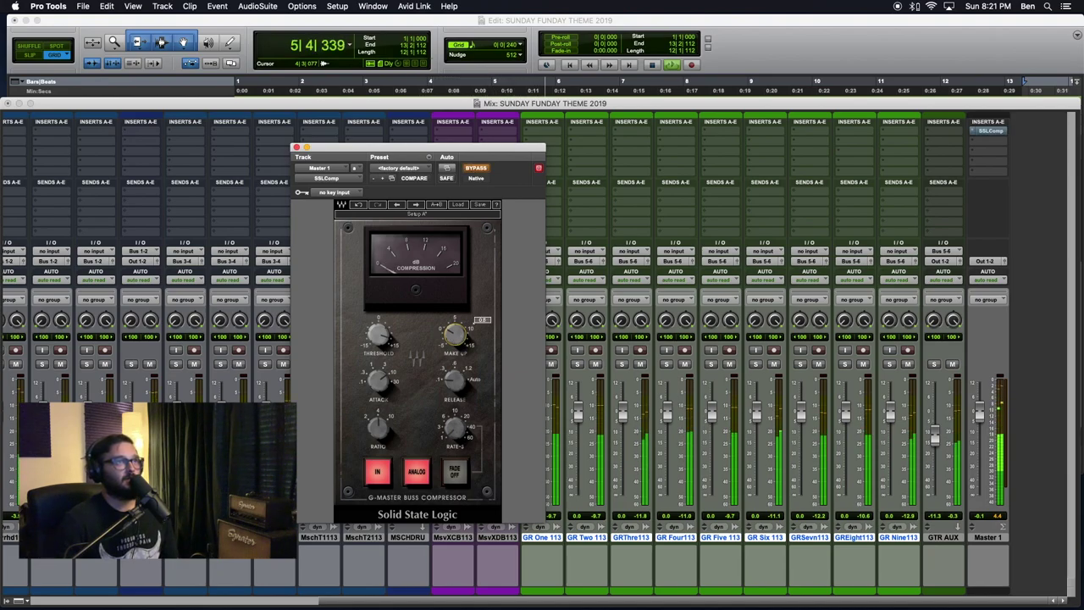
pyautogui.click(484, 168)
pyautogui.moveTo(454, 335); pyautogui.dragTo(454, 333)
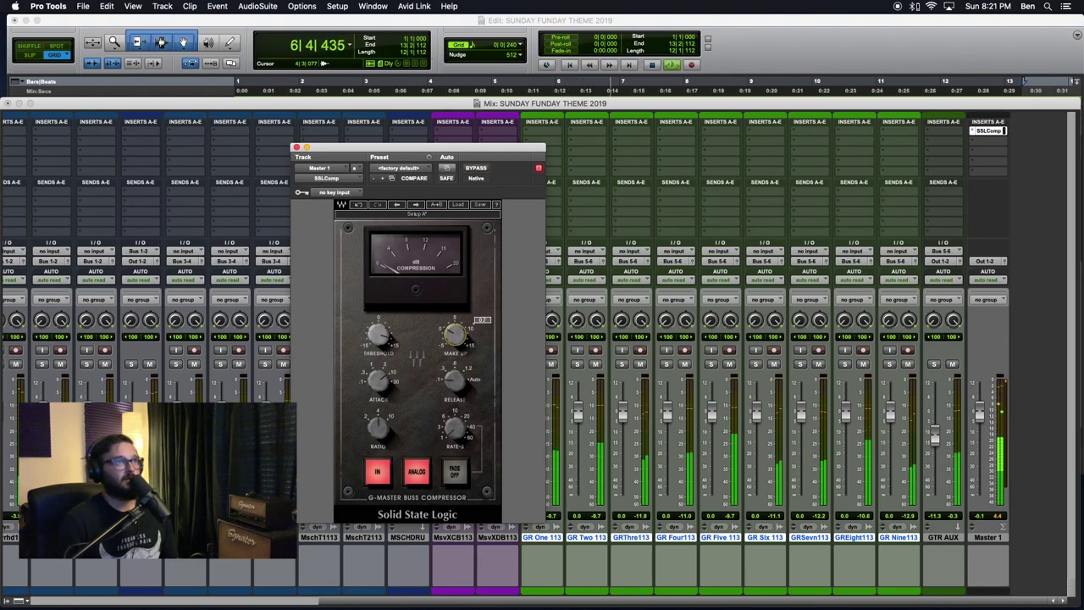
pyautogui.click(477, 169)
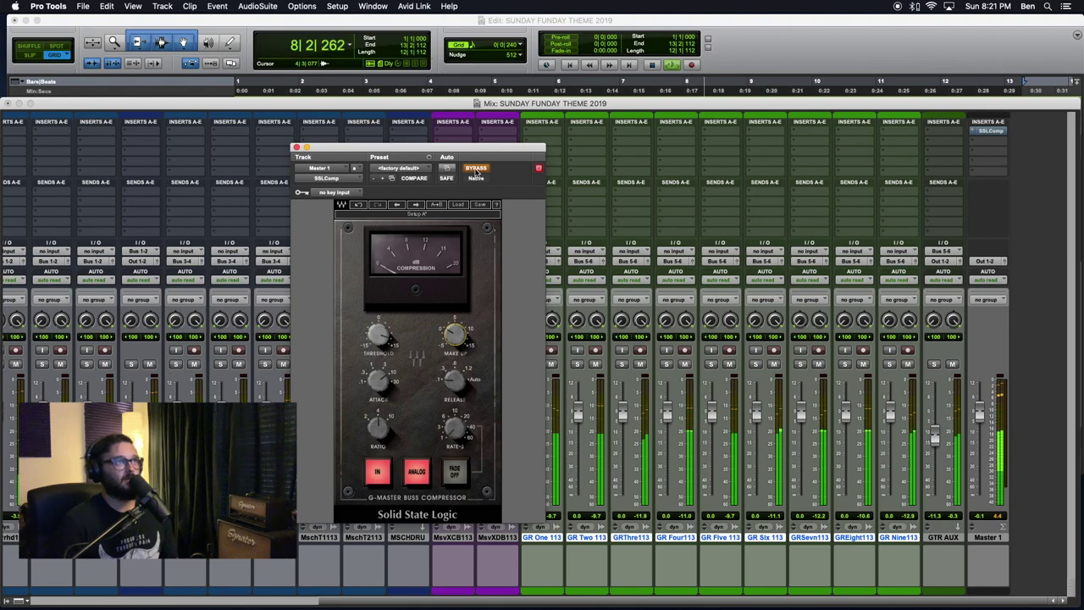
pyautogui.click(477, 169)
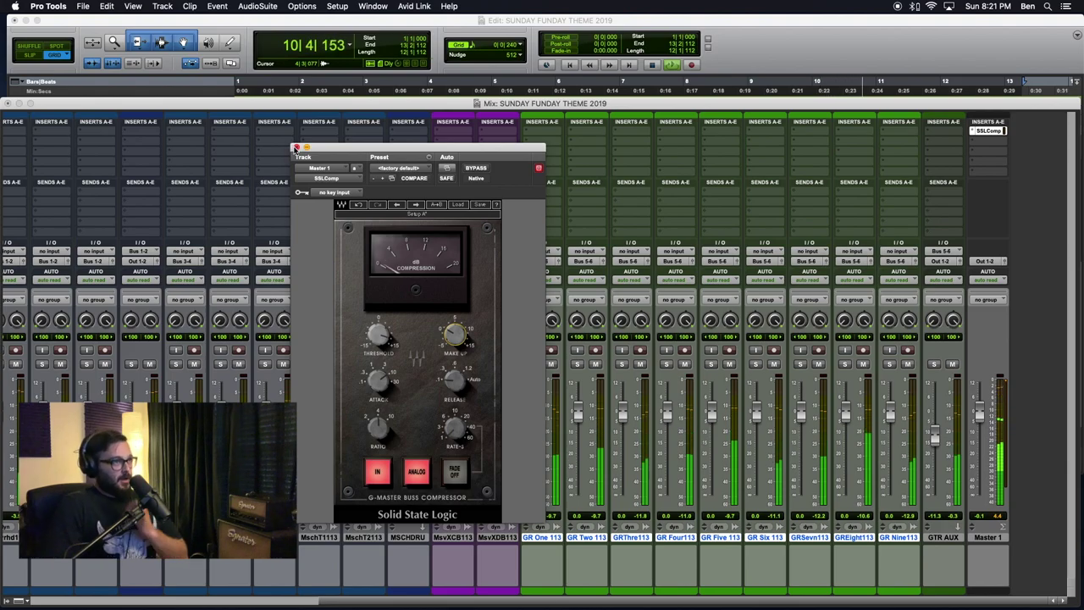
pyautogui.click(296, 147)
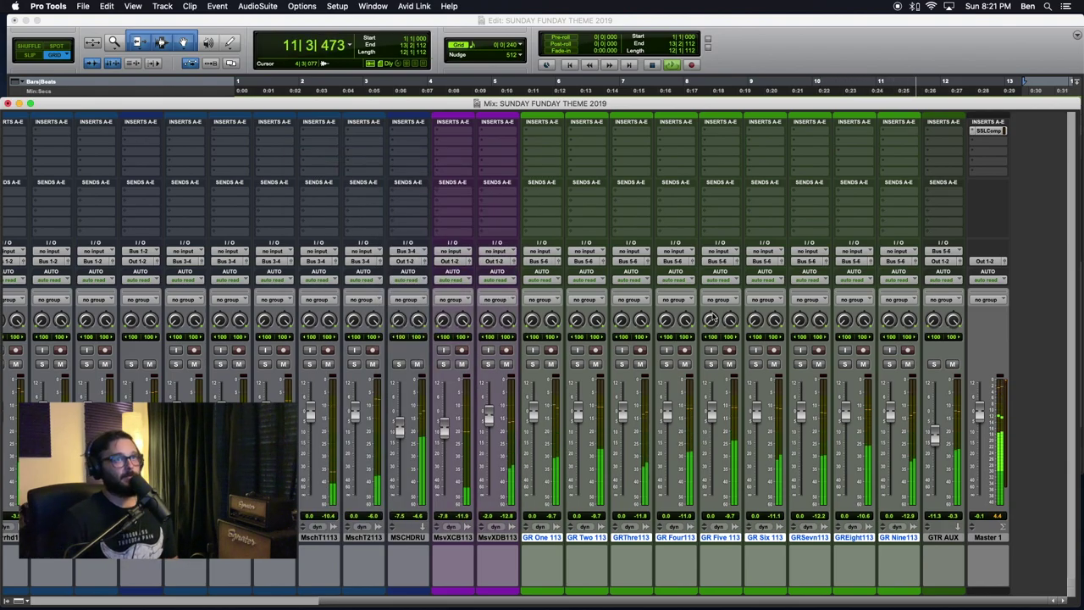
# - Reopen the SSLComp on Master 1, readjust its make-up gain against the bypassed signal, and close it active
pyautogui.click(988, 132)
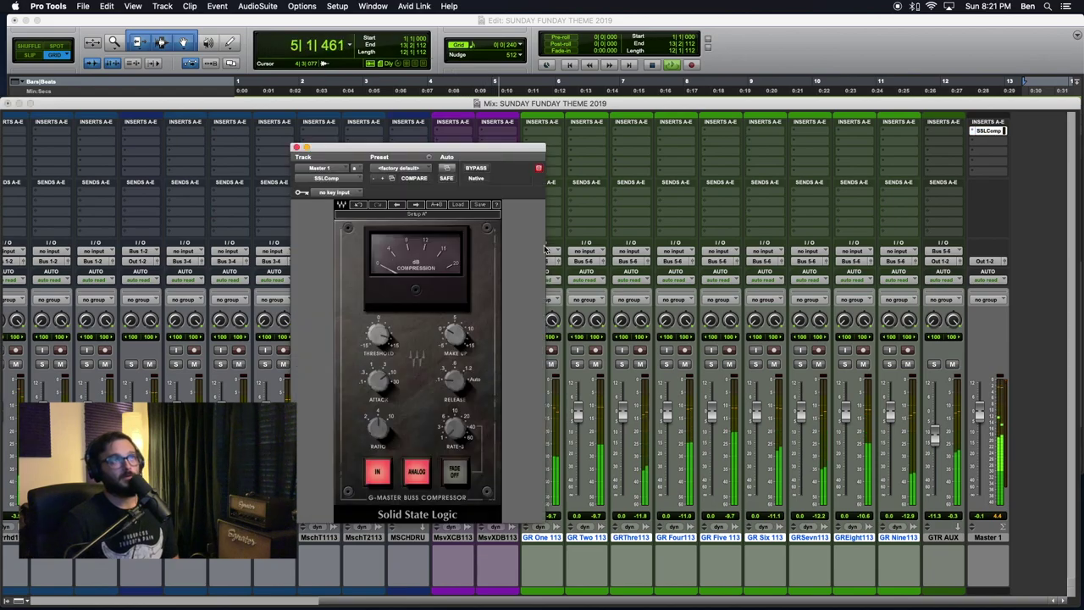
pyautogui.click(456, 335)
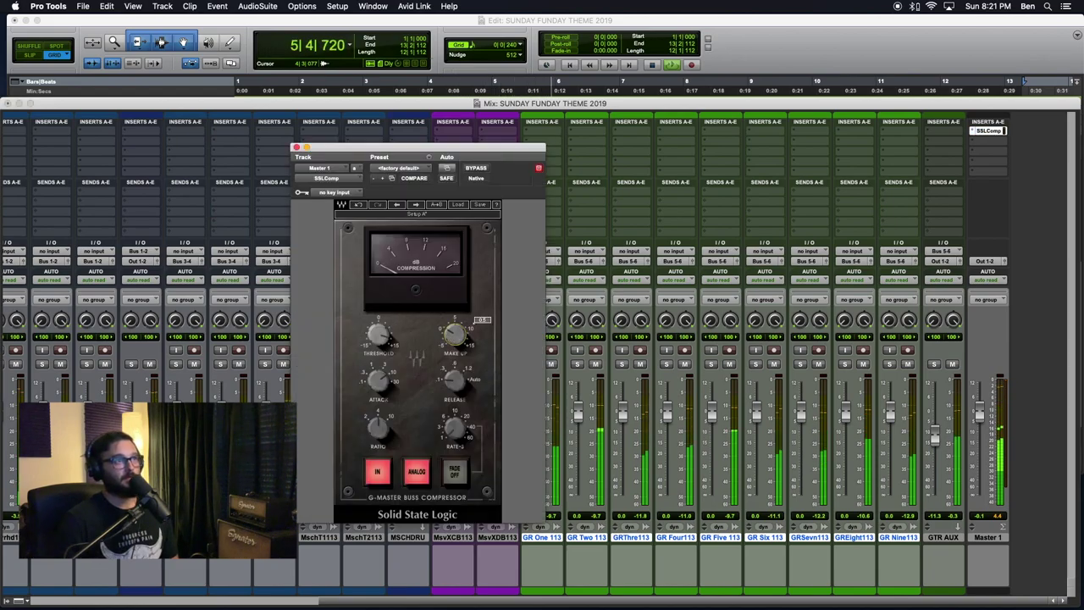
pyautogui.click(477, 169)
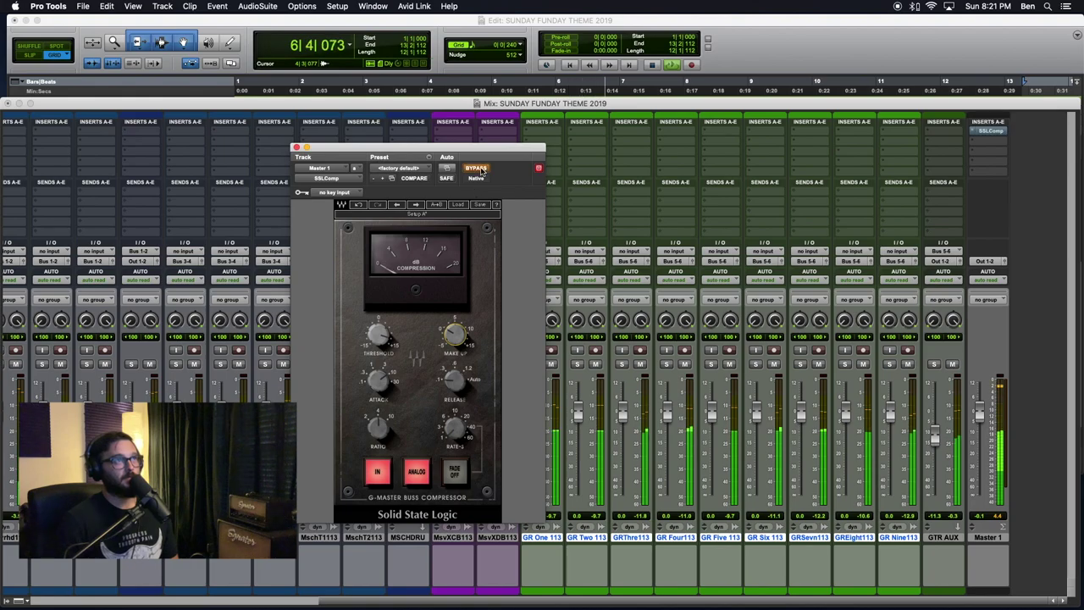
pyautogui.click(478, 169)
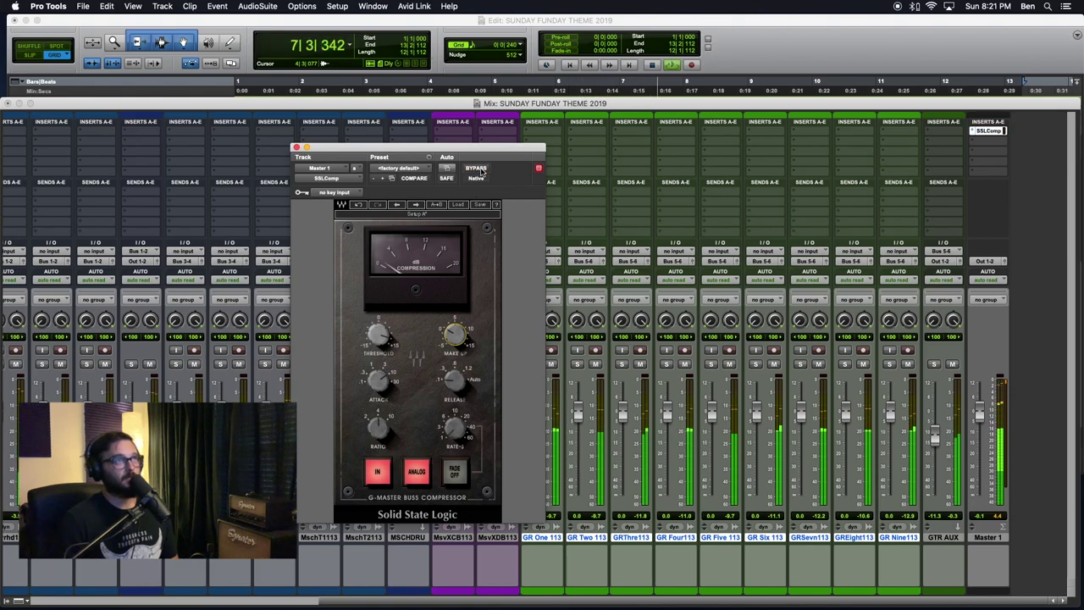
pyautogui.click(296, 147)
# - Stop playback and select all channels from the first drum track after the vocal channel through GR Nine 113
pyautogui.hscroll(-10, 480, 449)
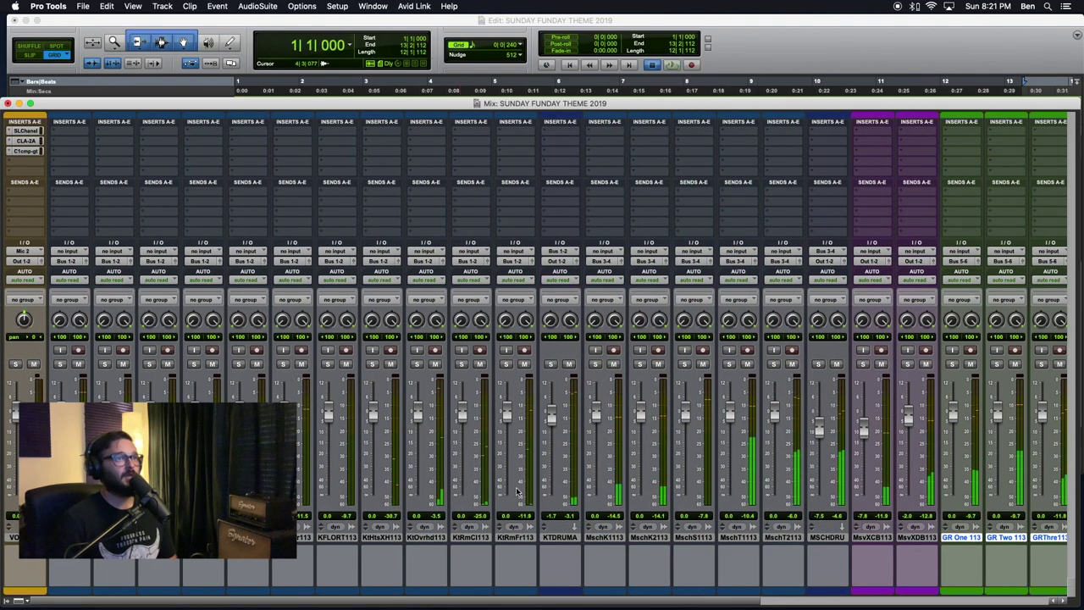
pyautogui.press('space')
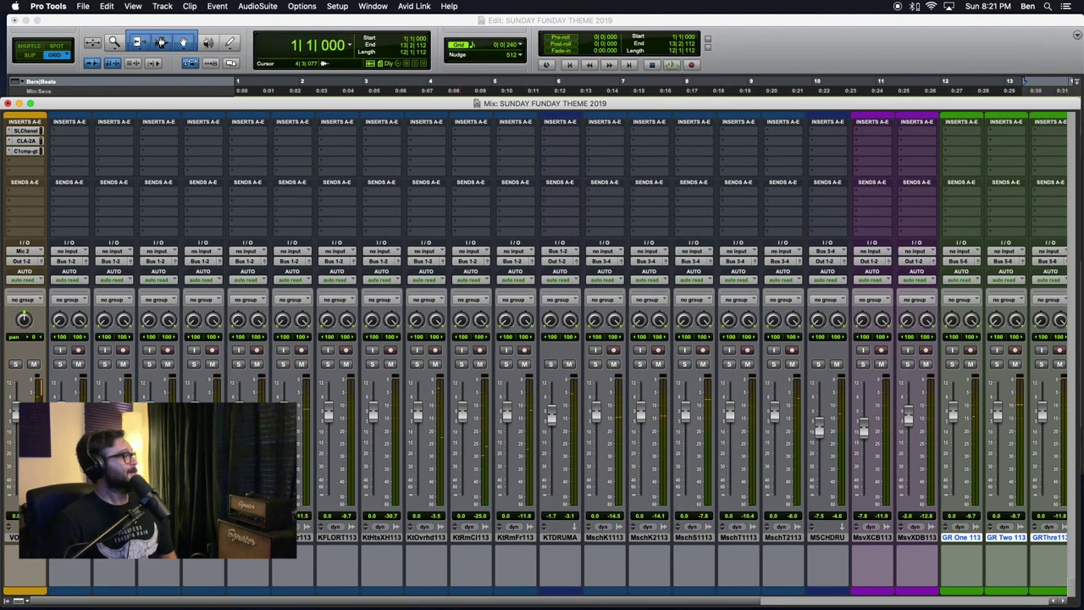
pyautogui.click(70, 538)
pyautogui.hscroll(10, 616, 551)
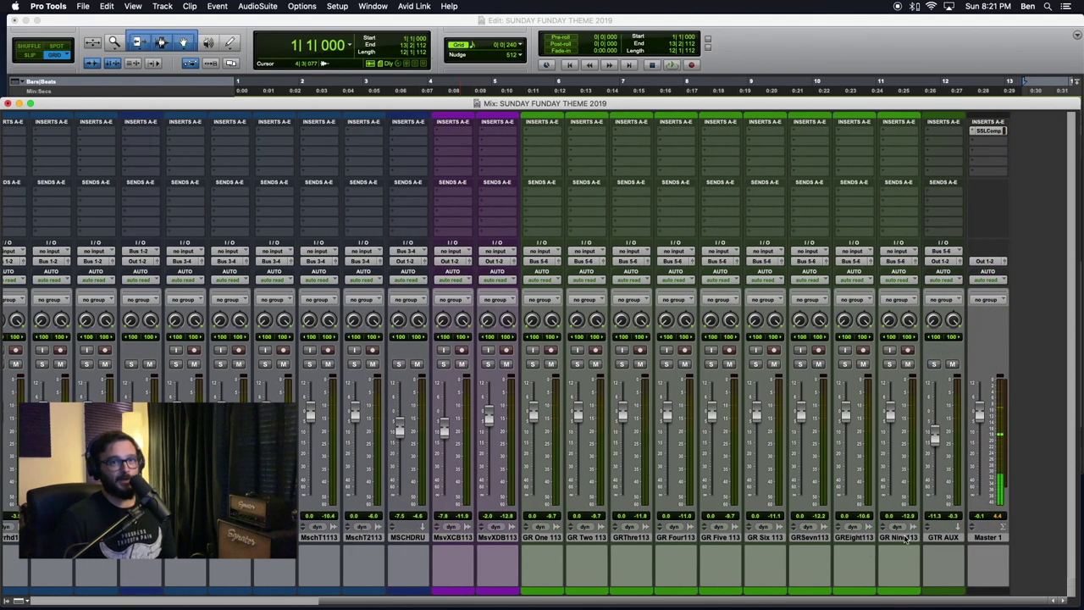
pyautogui.hscroll(-2, 644, 562)
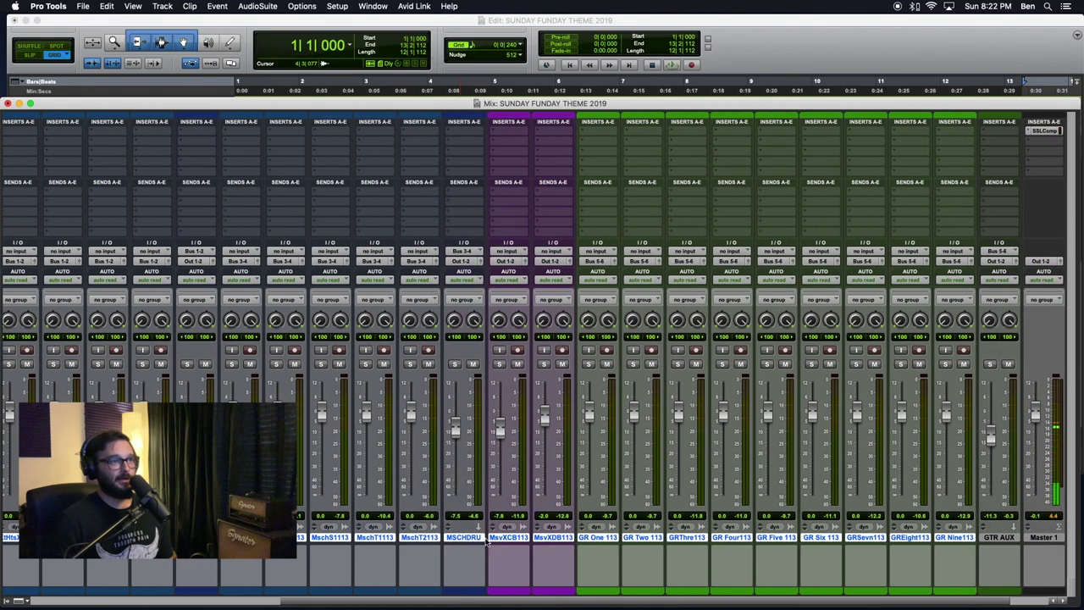
# - Select only the first group of drum channels through the KTDRUMA aux and switch the aux's solo on and off
pyautogui.hscroll(-8, 377, 543)
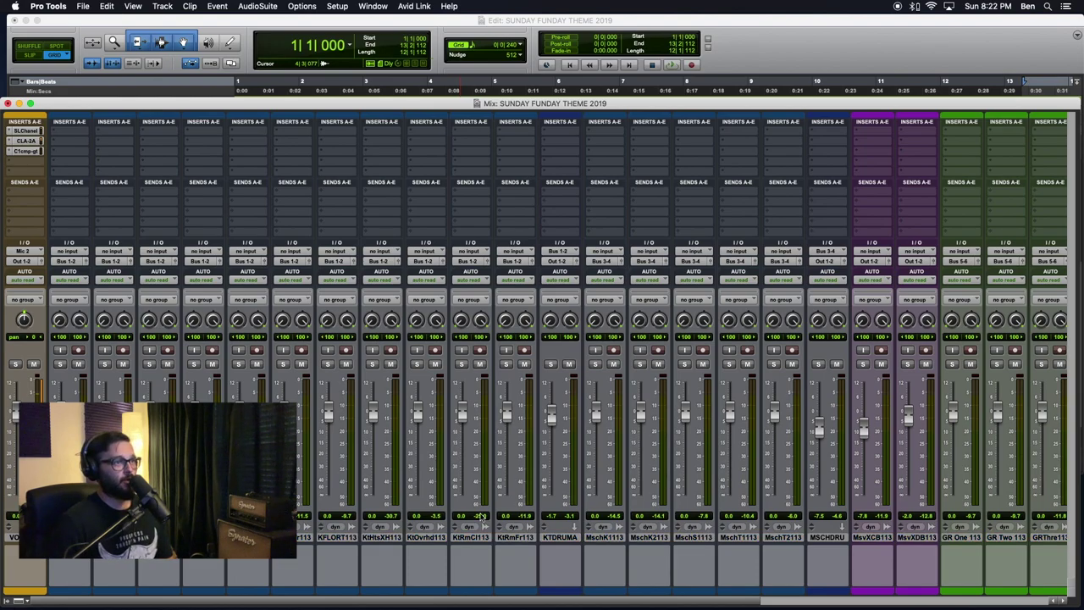
pyautogui.keyDown('shift'); pyautogui.click(528, 538); pyautogui.keyUp('shift')
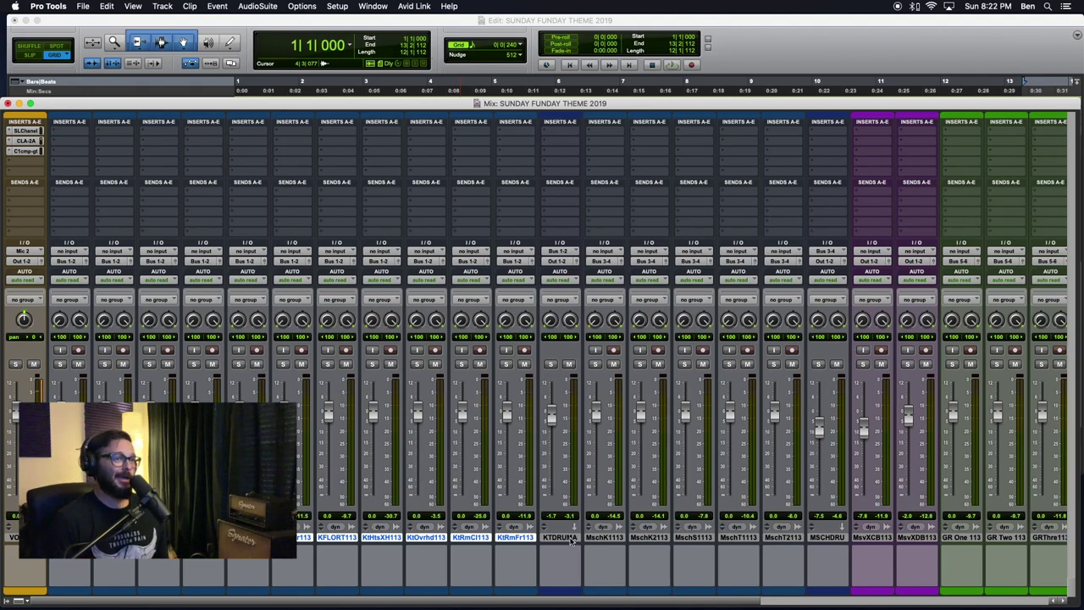
pyautogui.keyDown('shift'); pyautogui.click(556, 538); pyautogui.keyUp('shift')
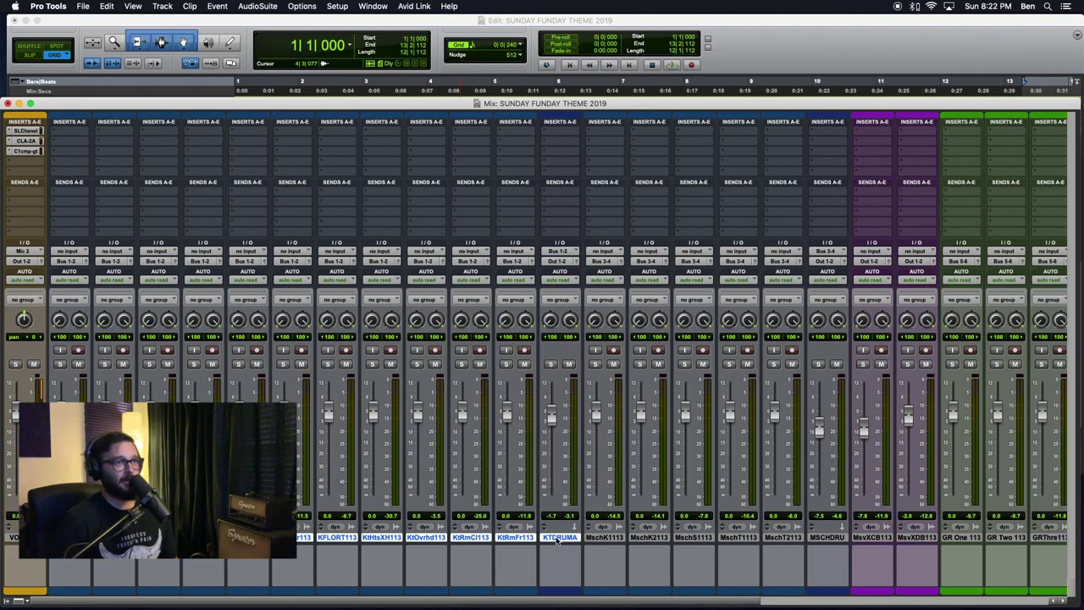
pyautogui.click(551, 364)
pyautogui.click(551, 364)
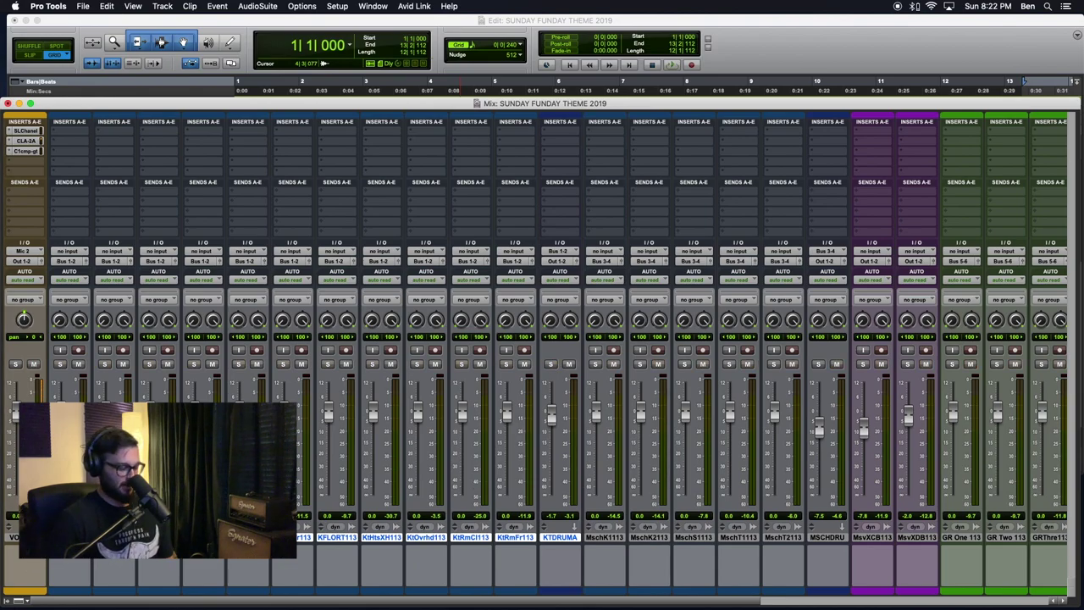
# - Solo the vocal channel with the selected first drum group, play them briefly, stop, and clear all the solos
pyautogui.click(15, 365)
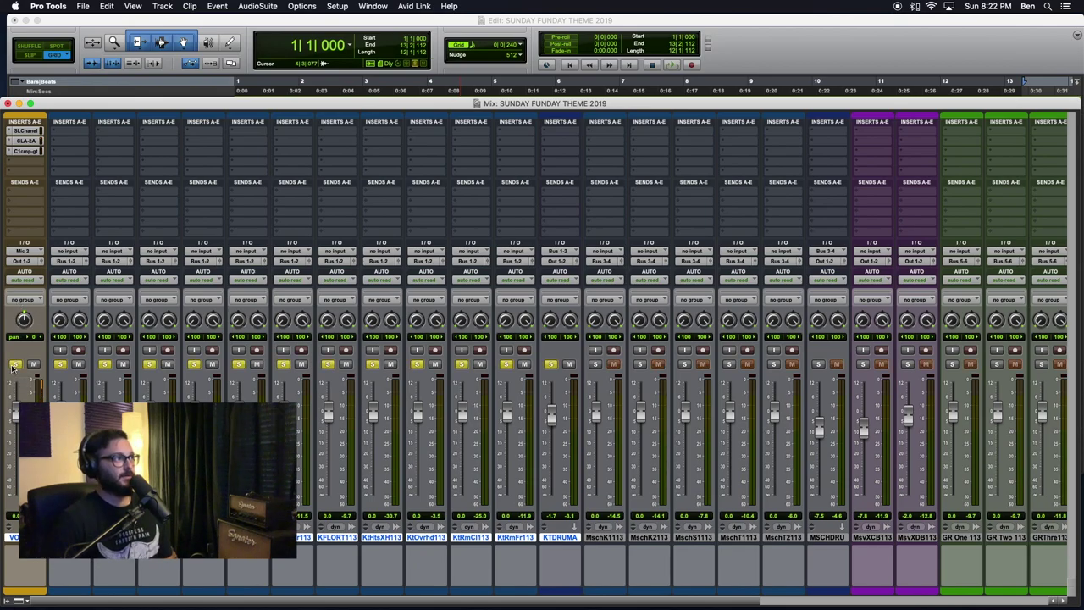
pyautogui.press('space')
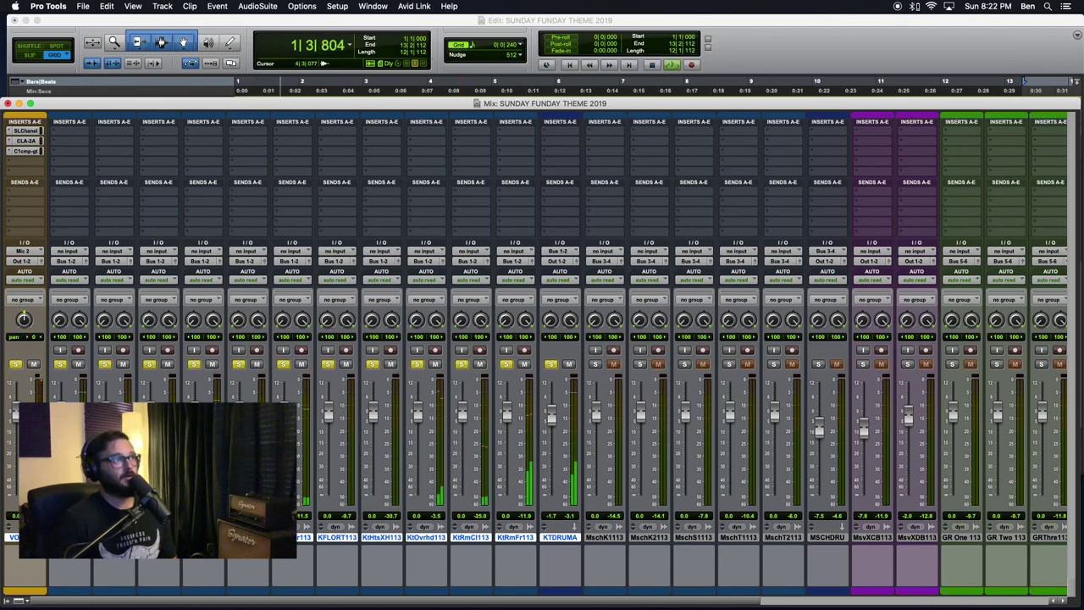
pyautogui.press('space')
pyautogui.keyDown('alt'); pyautogui.click(60, 365); pyautogui.keyUp('alt')
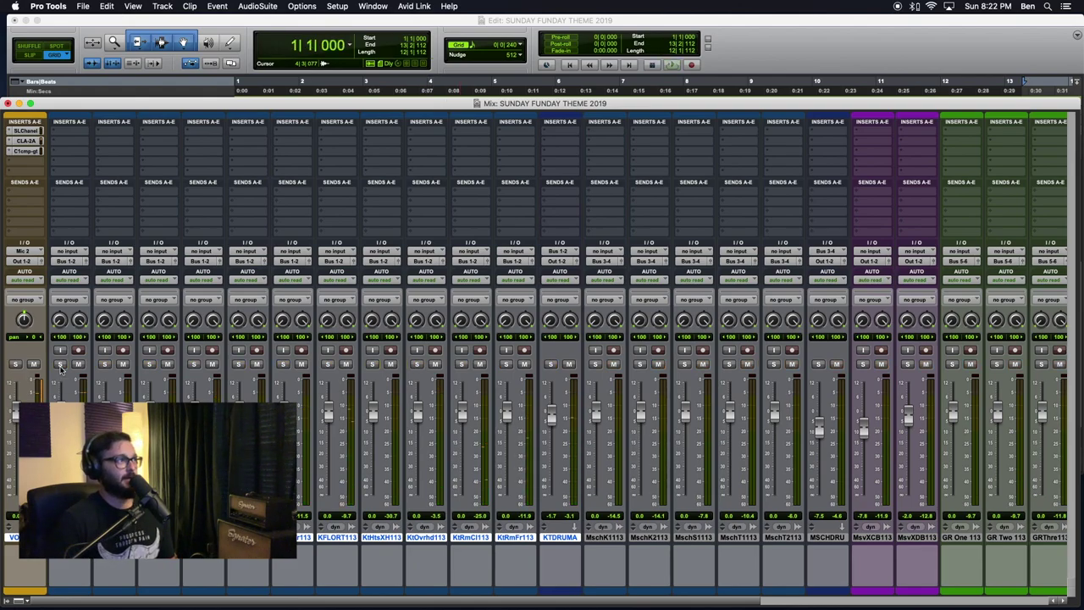
# - Solo the vocal, audition it with channels MschK1113 through MSCHDRU selected and soloed, and stop with only the vocal left soloed
pyautogui.click(15, 364)
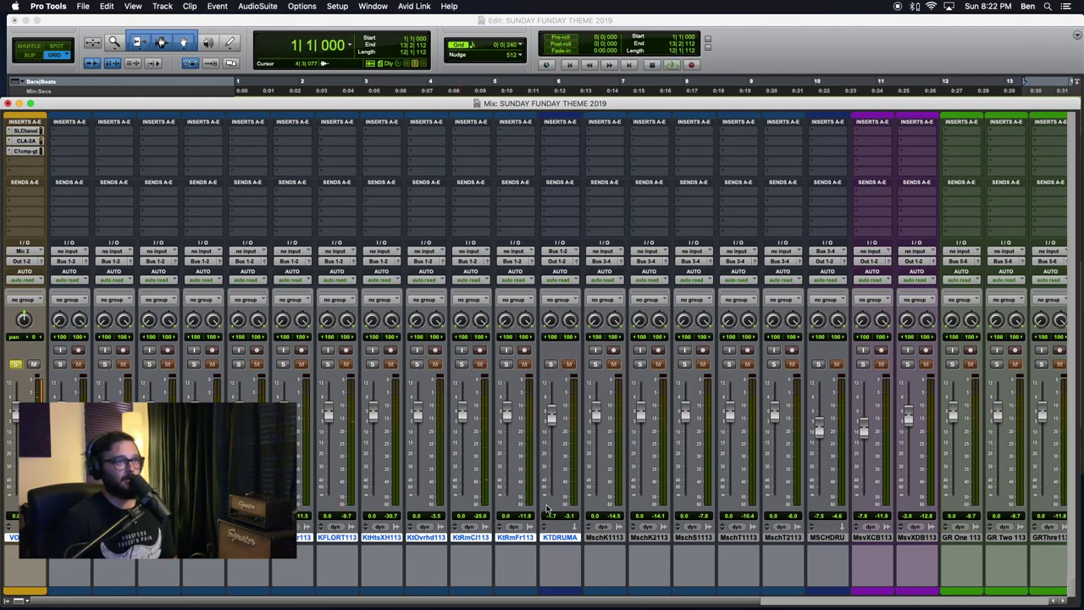
pyautogui.click(610, 537)
pyautogui.keyDown('shift'); pyautogui.click(834, 538); pyautogui.keyUp('shift')
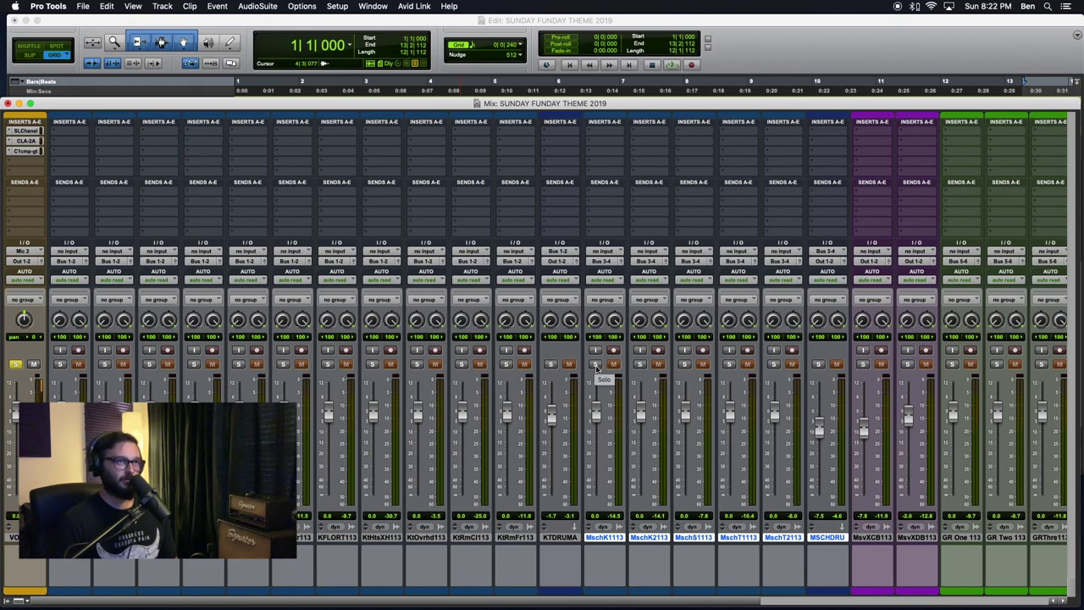
pyautogui.keyDown('alt'); pyautogui.keyDown('shift'); pyautogui.click(596, 365); pyautogui.keyUp('shift'); pyautogui.keyUp('alt')
pyautogui.press('space')
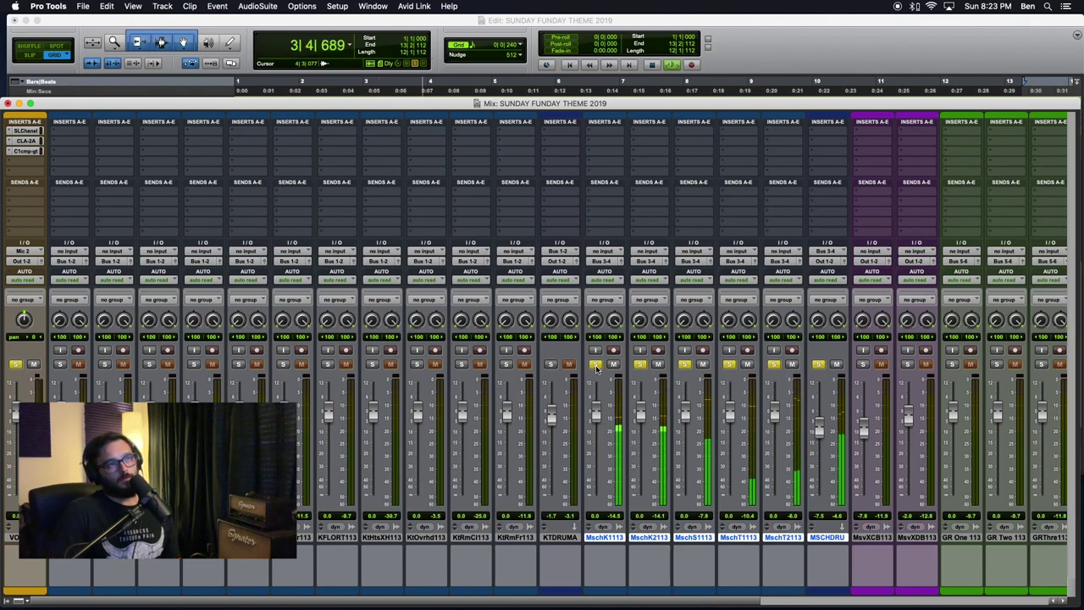
pyautogui.press('space')
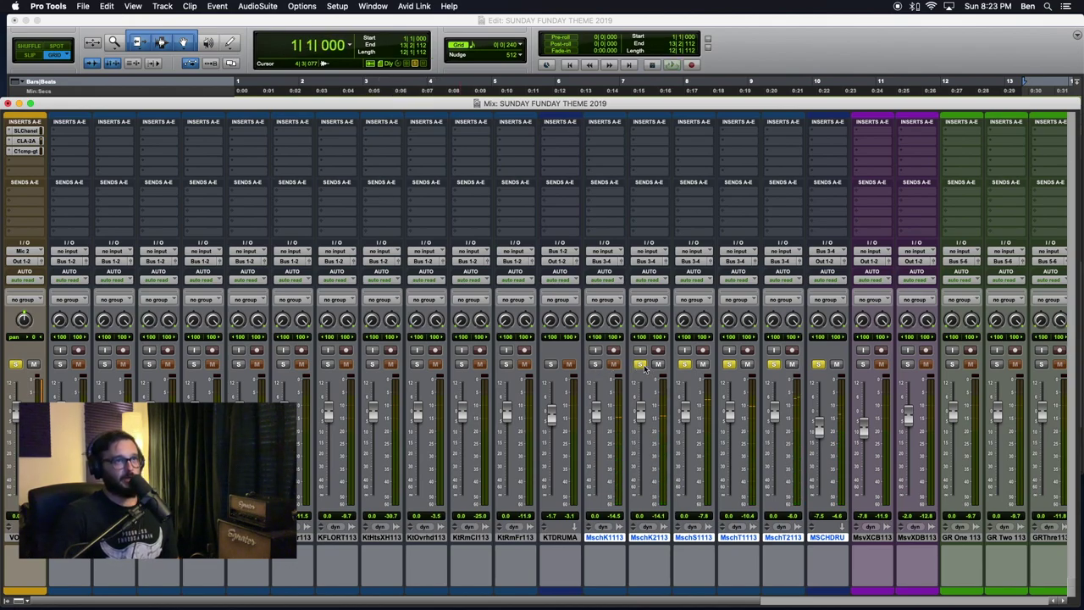
pyautogui.keyDown('alt'); pyautogui.click(644, 366); pyautogui.keyUp('alt')
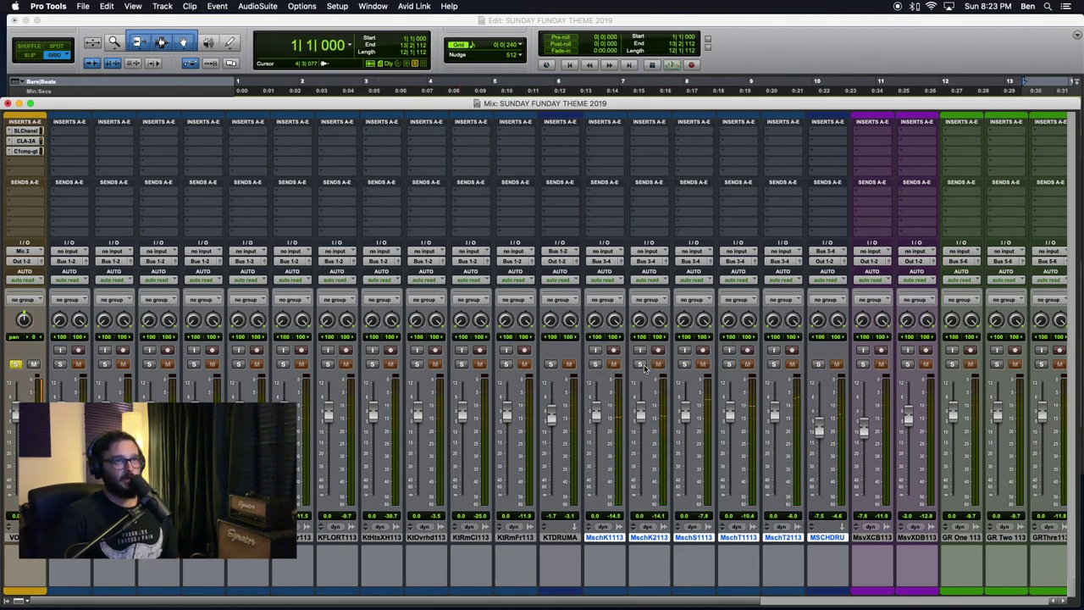
# - Select the bass channels MsvXCB113 and MsvXDB113 together and individually, ending with only MsvXCB113 selected
pyautogui.click(886, 542)
pyautogui.keyDown('shift'); pyautogui.click(915, 539); pyautogui.keyUp('shift')
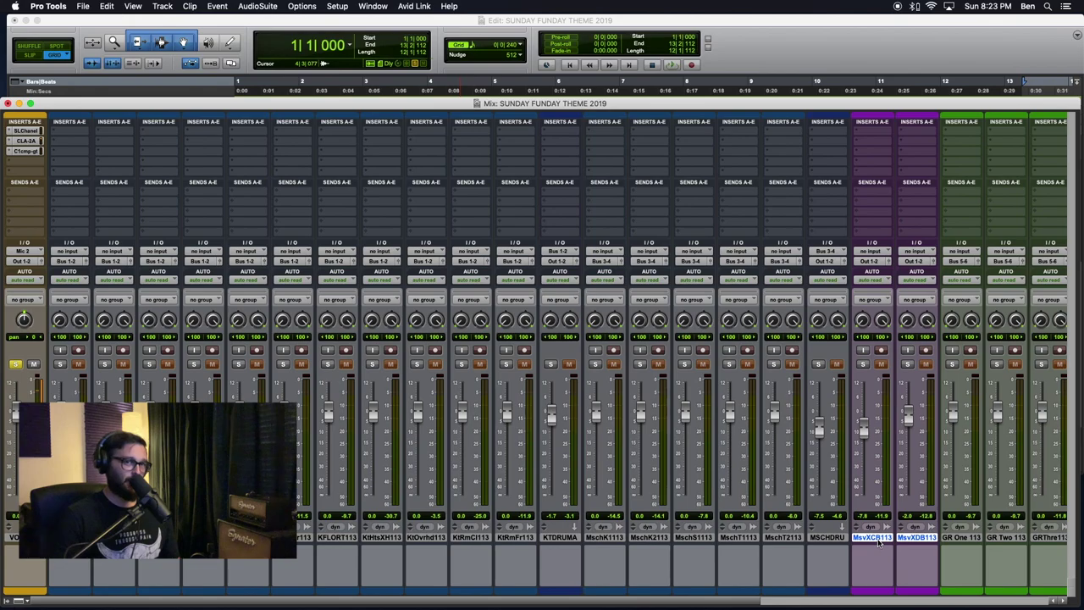
pyautogui.click(860, 540)
pyautogui.click(871, 540)
pyautogui.click(910, 542)
pyautogui.click(887, 541)
pyautogui.click(929, 541)
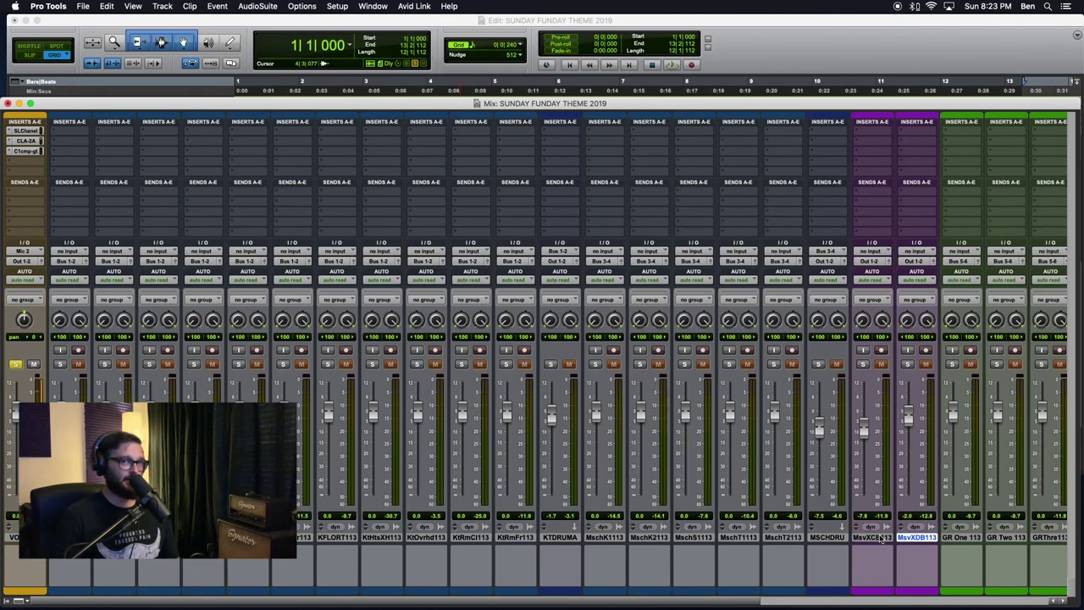
pyautogui.click(875, 541)
# - Play the two bass channels soloed separately and together, and raise the MsvXDB113 fader to -0.1 dB
pyautogui.click(863, 365)
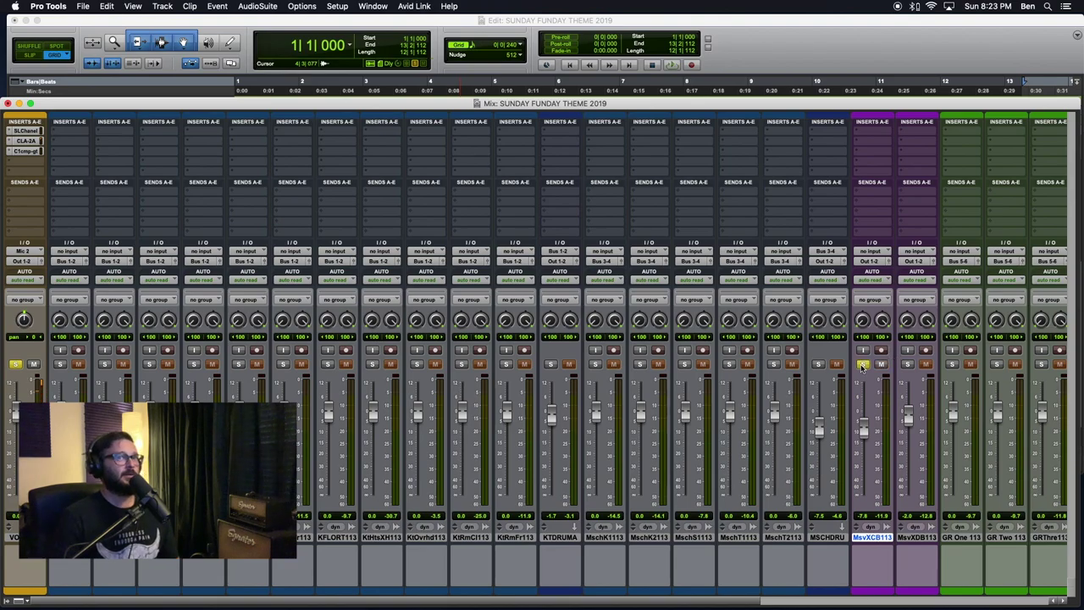
pyautogui.press('space')
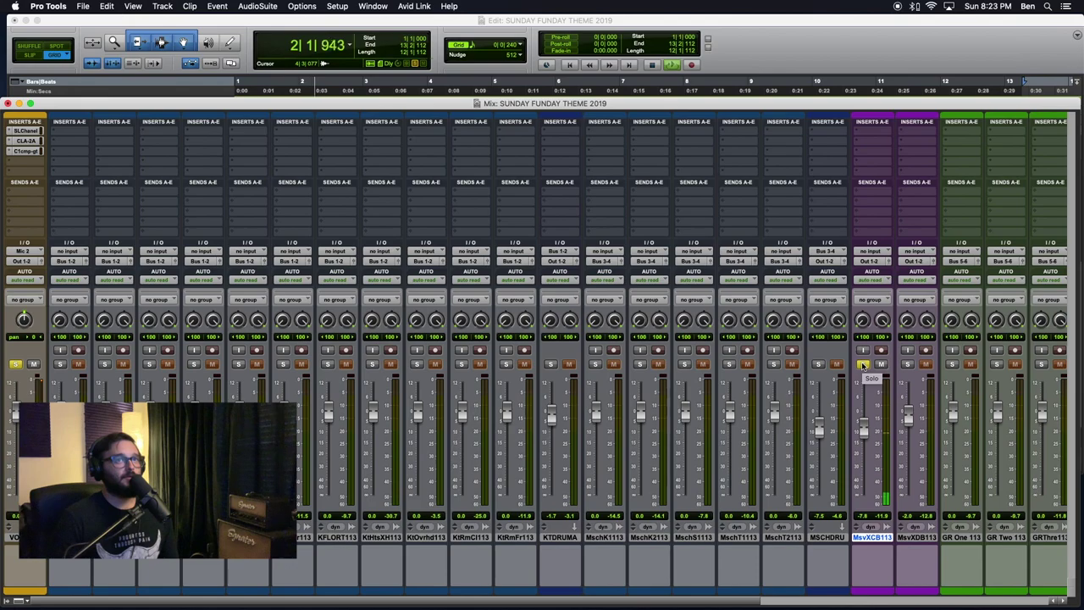
pyautogui.click(907, 364)
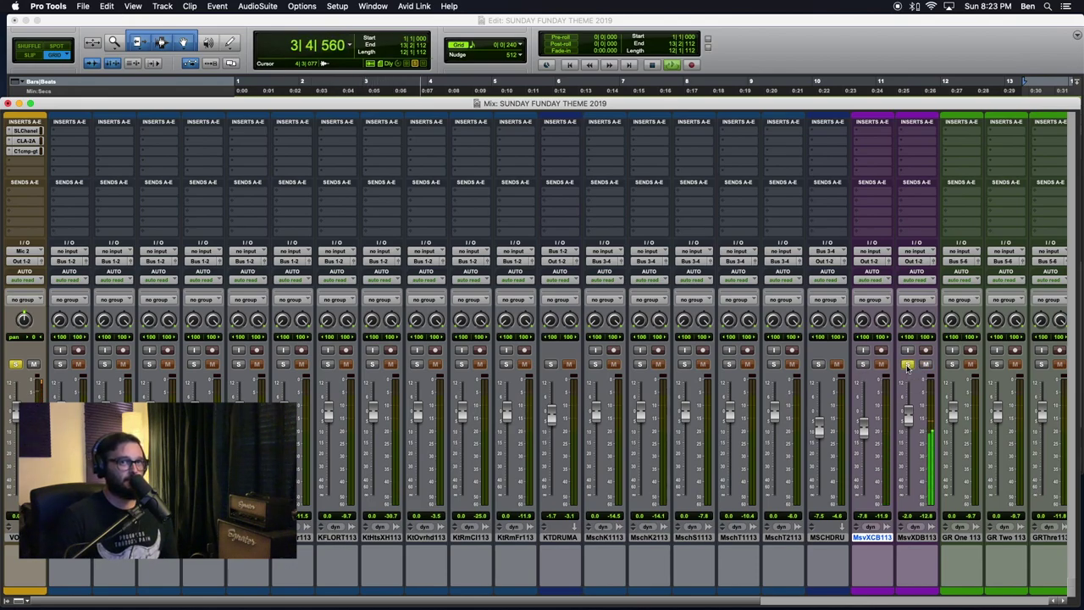
pyautogui.click(863, 364)
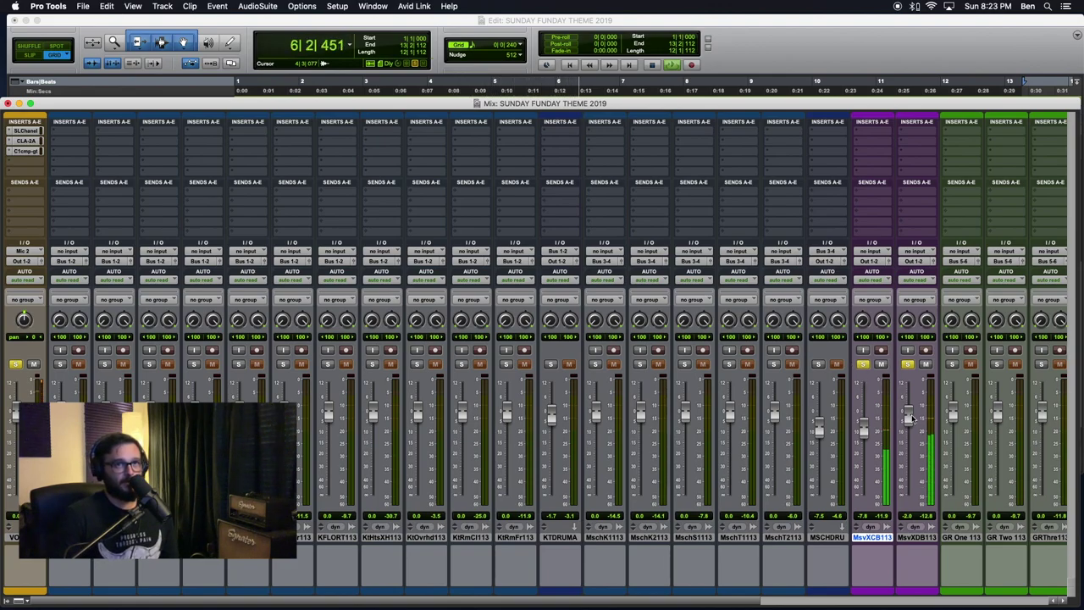
pyautogui.moveTo(909, 419); pyautogui.dragTo(906, 413)
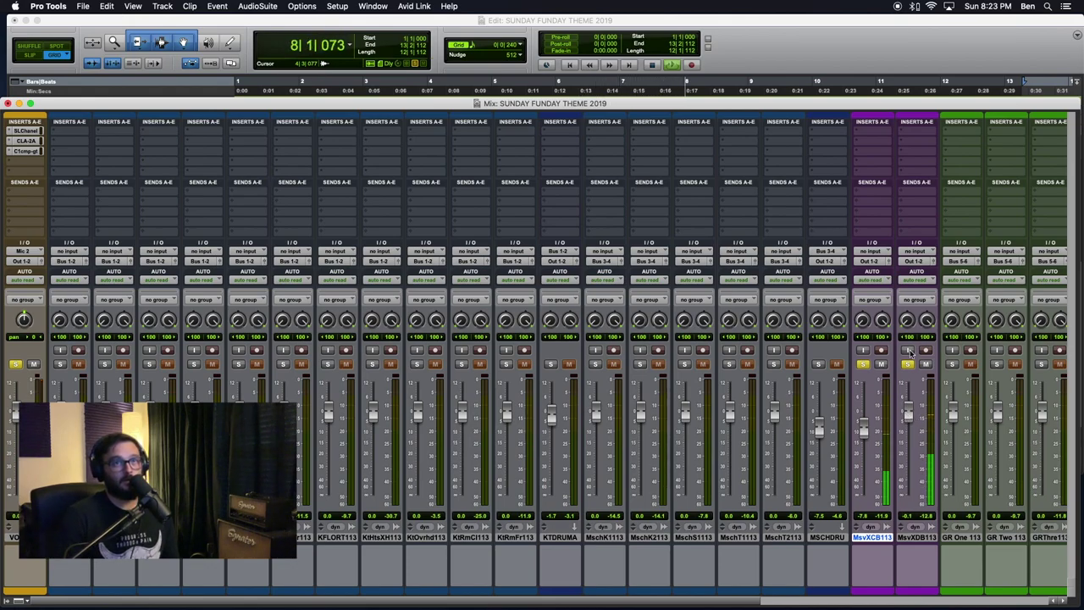
# - Narrow the stereo panning of MsvXCB113 to 26 and 23 and of MsvXDB113 to 4 and 4, and unsolo both
pyautogui.moveTo(906, 325); pyautogui.dragTo(900, 284)
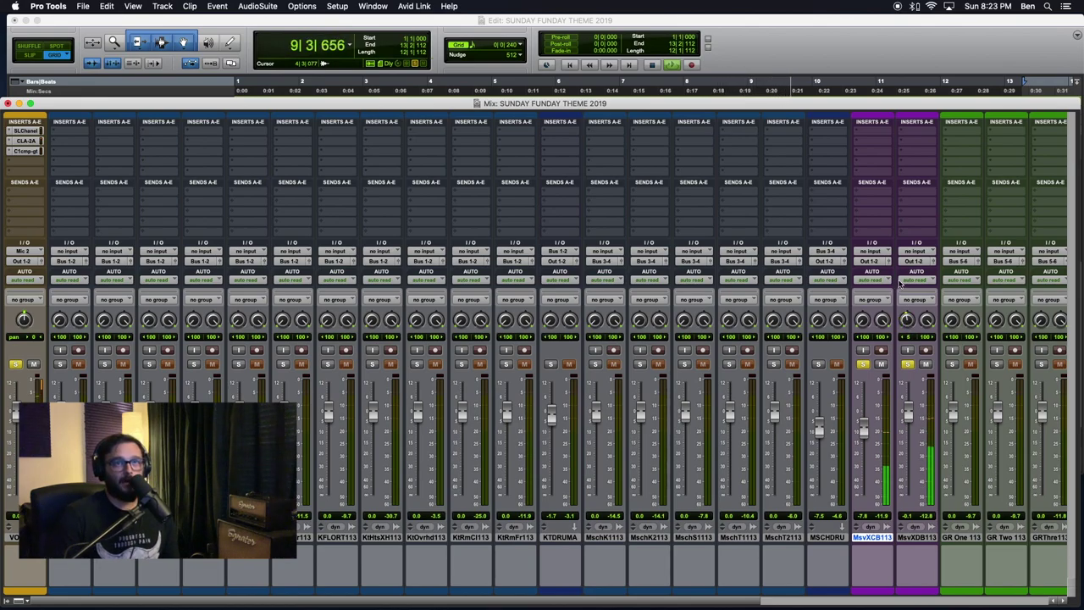
pyautogui.moveTo(928, 319); pyautogui.dragTo(923, 349)
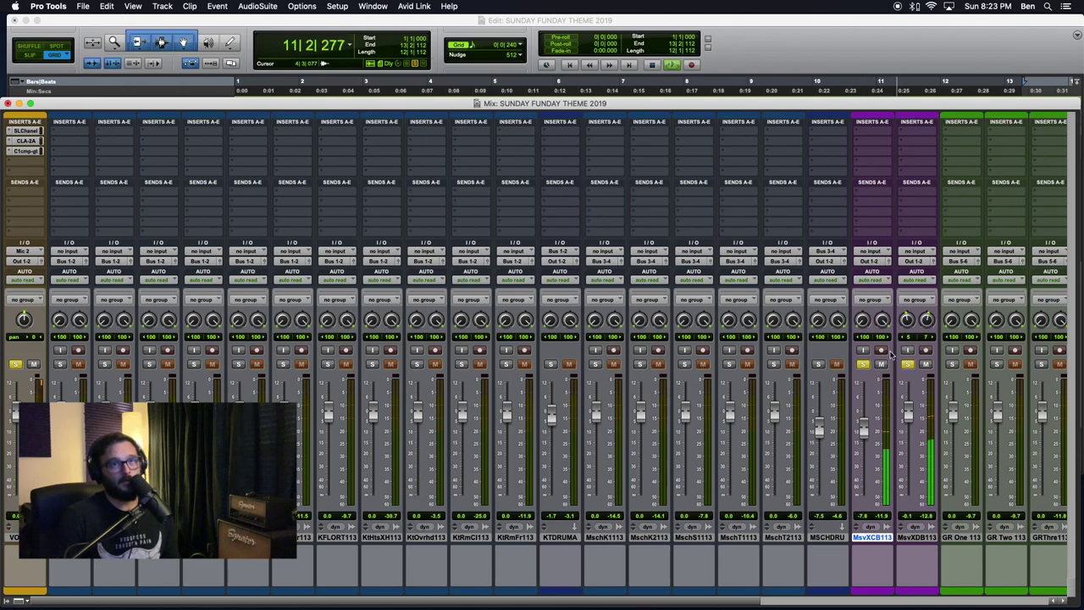
pyautogui.moveTo(859, 325)
pyautogui.mouseDown()
pyautogui.moveTo(851, 293)
pyautogui.moveTo(885, 329)
pyautogui.moveTo(883, 356)
pyautogui.moveTo(858, 322)
pyautogui.mouseUp()
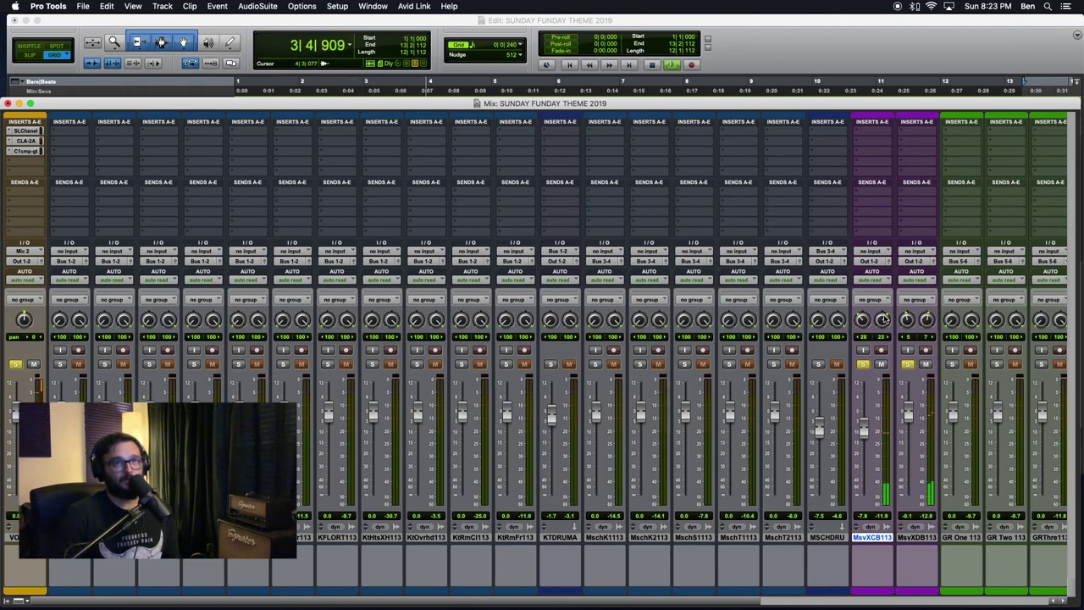
pyautogui.moveTo(907, 325); pyautogui.dragTo(929, 325)
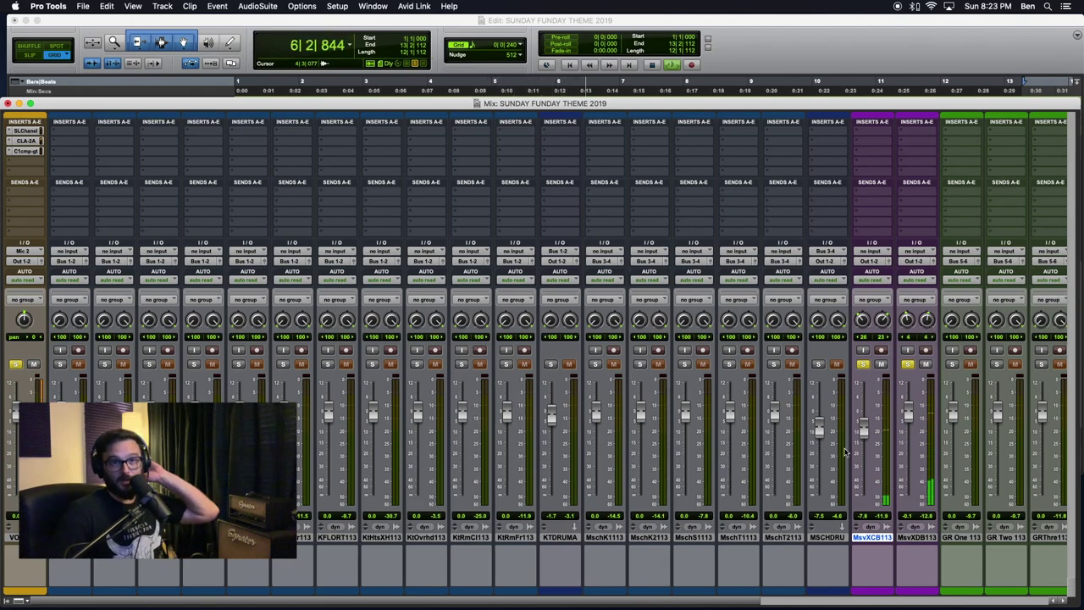
pyautogui.click(863, 365)
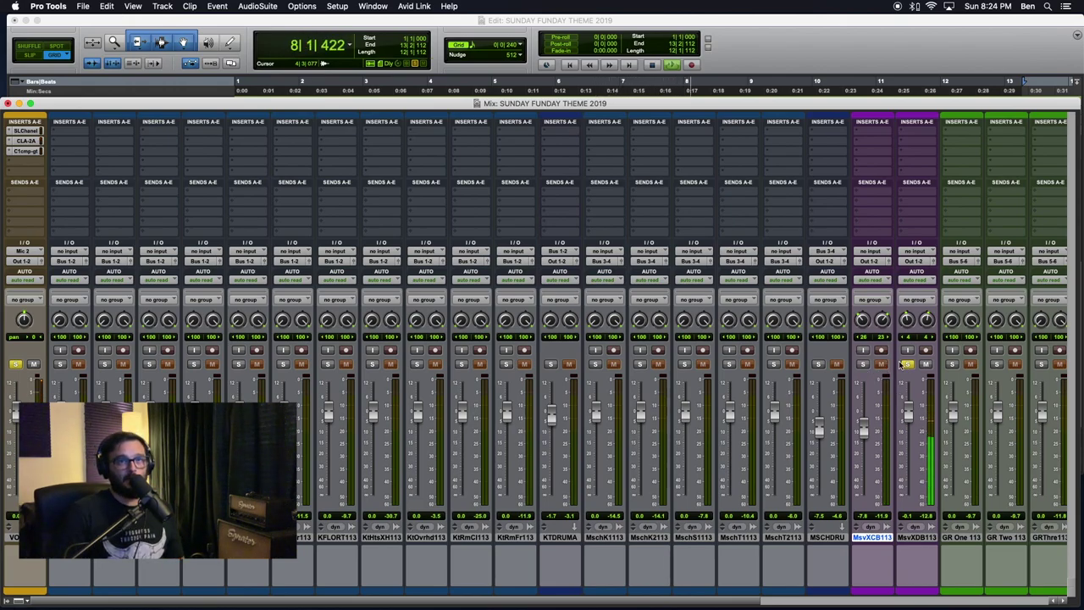
pyautogui.click(907, 365)
# - Select the guitar channels GR One 113 through GTR AUX and switch their solo on and off during playback
pyautogui.click(961, 537)
pyautogui.hscroll(5, 908, 539)
pyautogui.keyDown('shift'); pyautogui.click(908, 538); pyautogui.keyUp('shift')
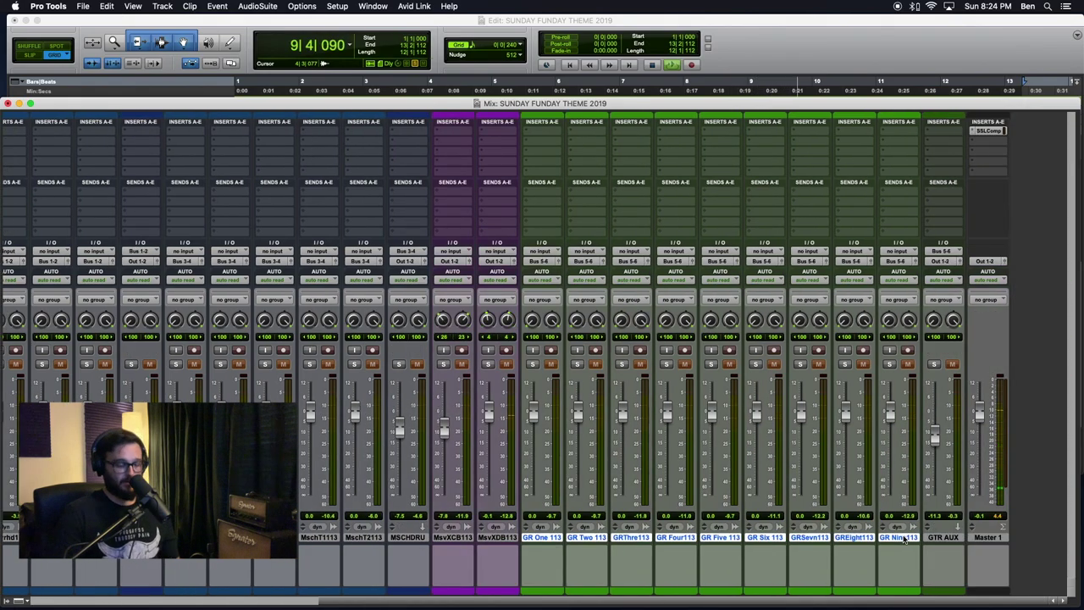
pyautogui.click(930, 551)
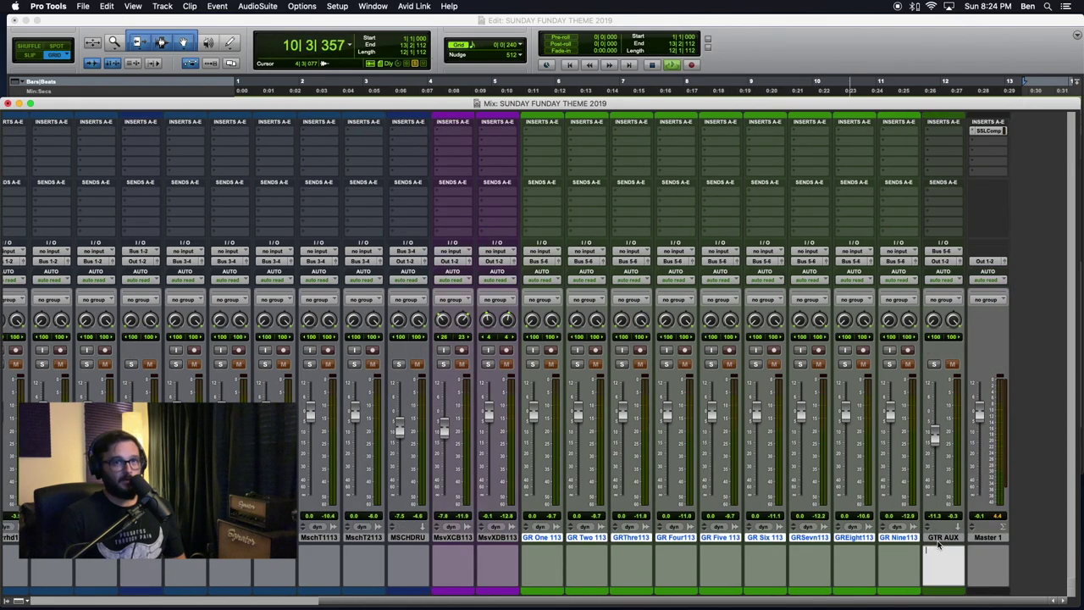
pyautogui.keyDown('shift'); pyautogui.click(938, 539); pyautogui.keyUp('shift')
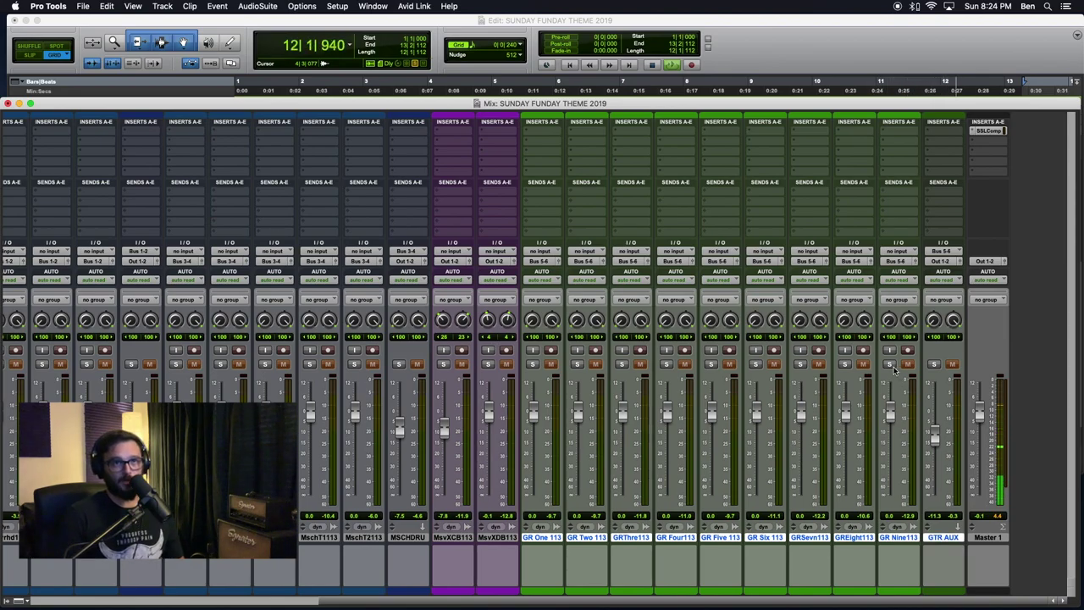
pyautogui.click(890, 365)
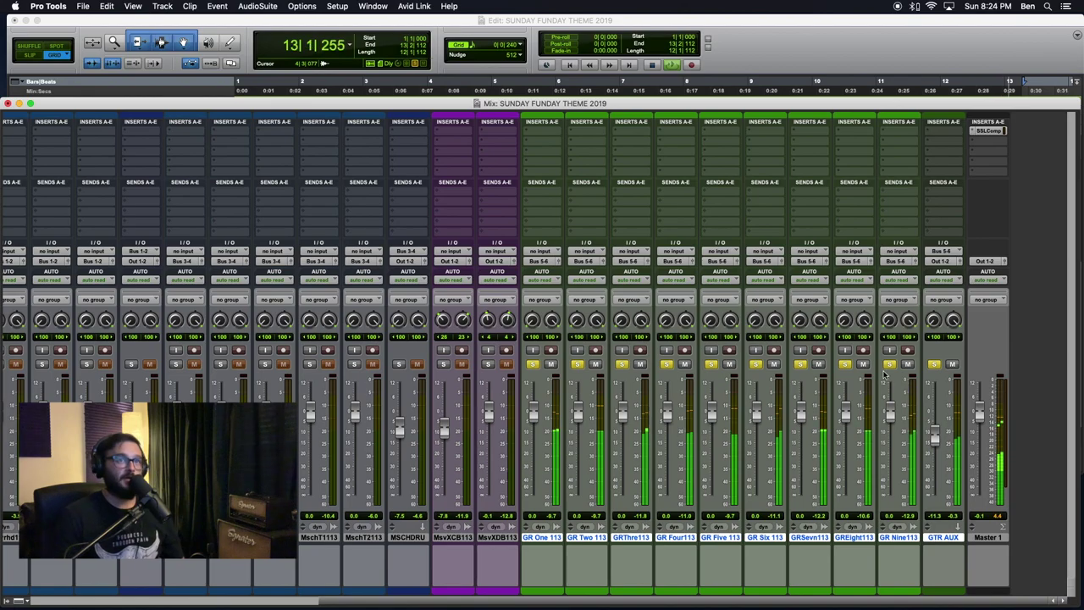
pyautogui.click(891, 365)
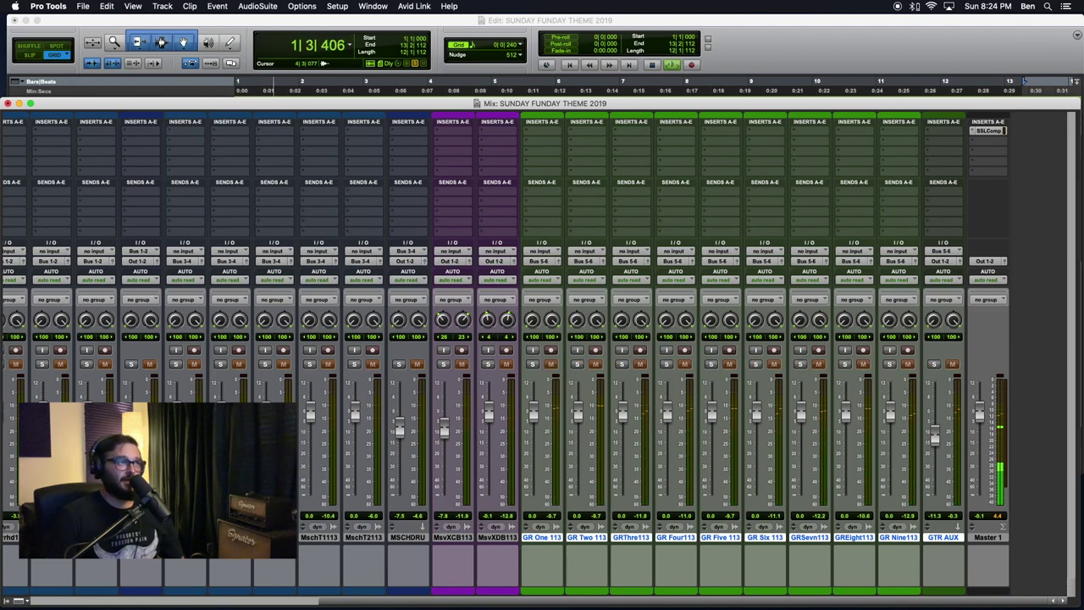
# - Turn off the vocal channel's solo and stop playback
pyautogui.hscroll(-10, 542, 373)
pyautogui.click(15, 365)
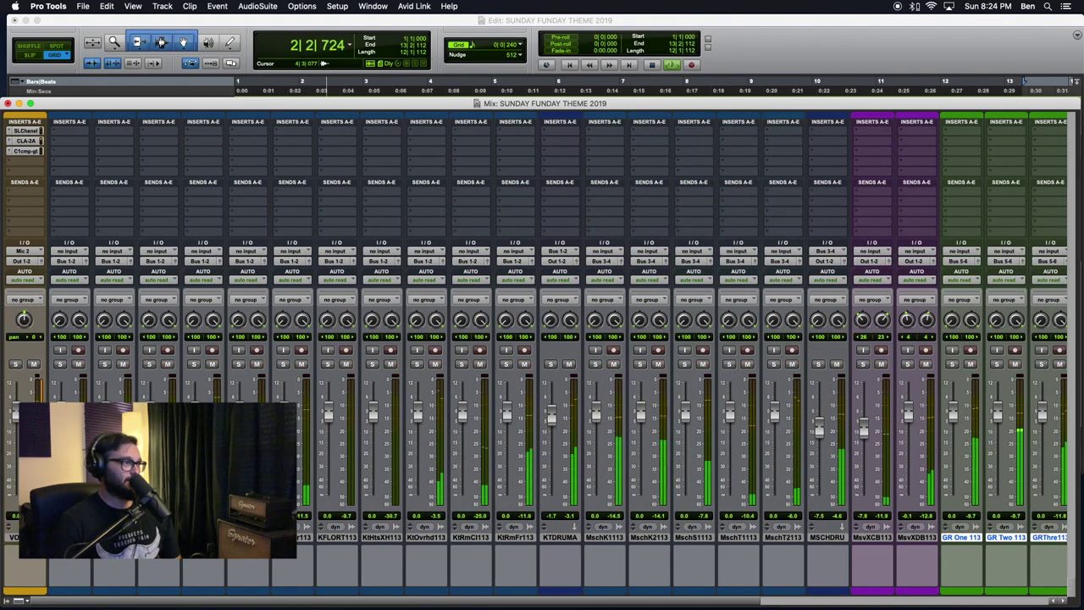
pyautogui.press('space')
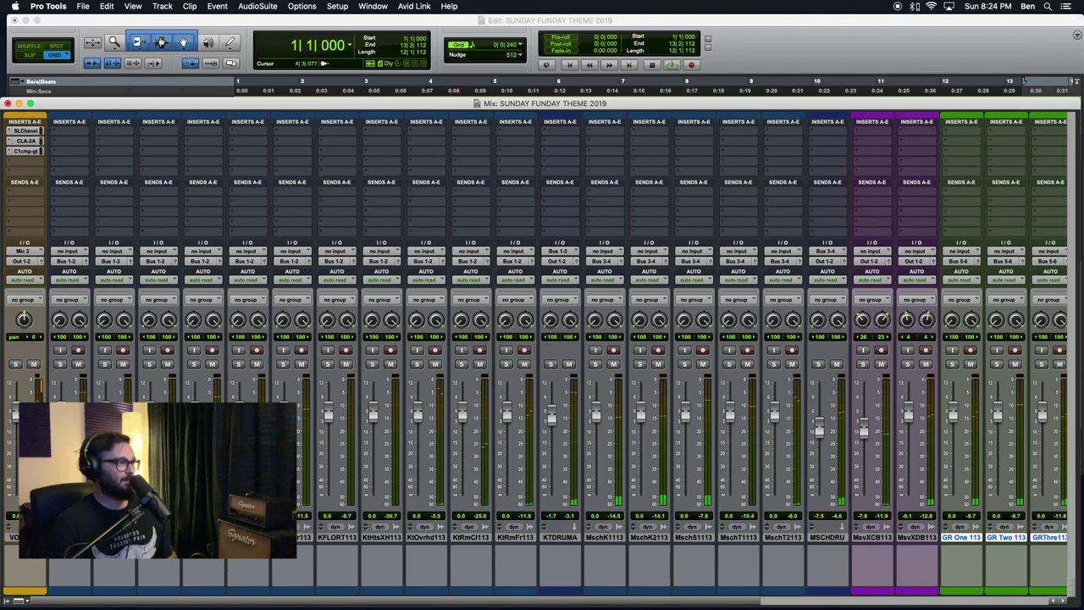
# - Select all drum, bass and guitar channels without the auxes KTDRUMA and MSCHDRU, and insert the stereo SSLChannel EQ on all of them
pyautogui.hscroll(9, 752, 503)
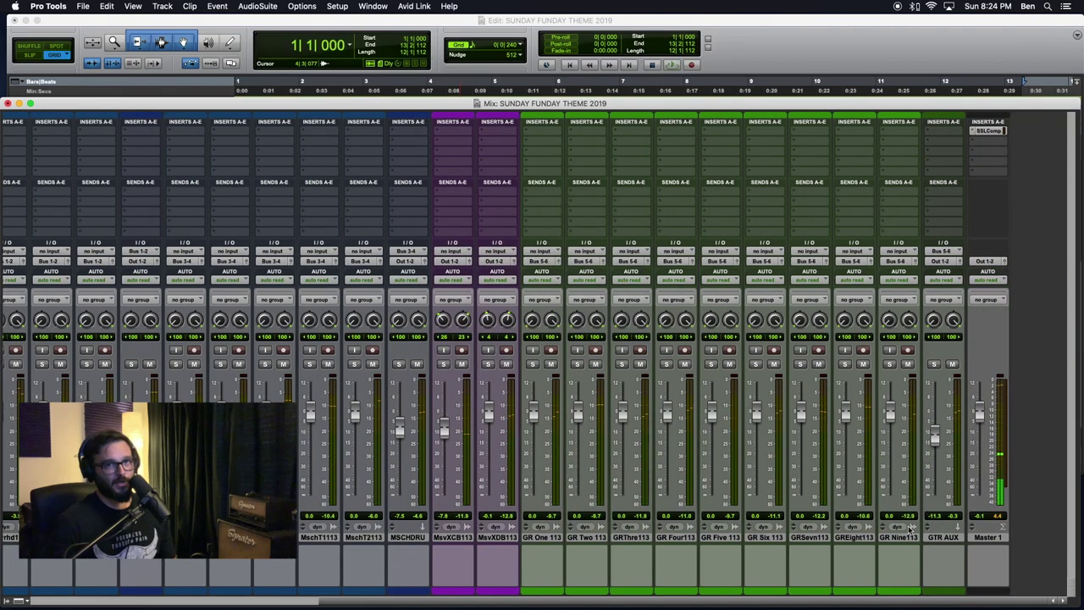
pyautogui.keyDown('super'); pyautogui.click(573, 540); pyautogui.keyUp('super')
pyautogui.keyDown('super'); pyautogui.click(834, 542); pyautogui.keyUp('super')
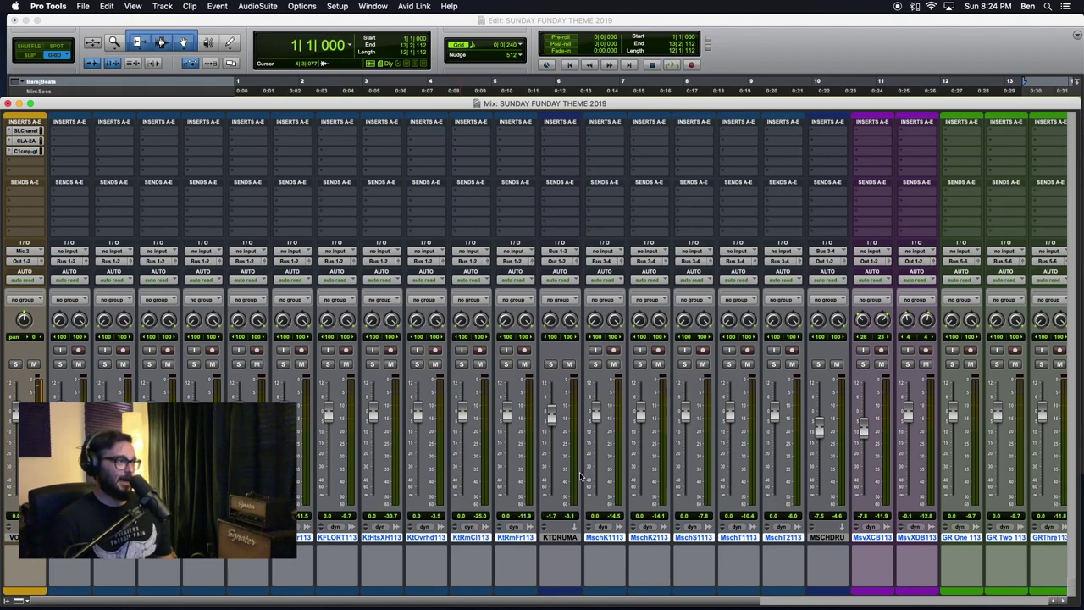
pyautogui.click(69, 135)
pyautogui.moveTo(102, 133)
pyautogui.moveTo(177, 134)
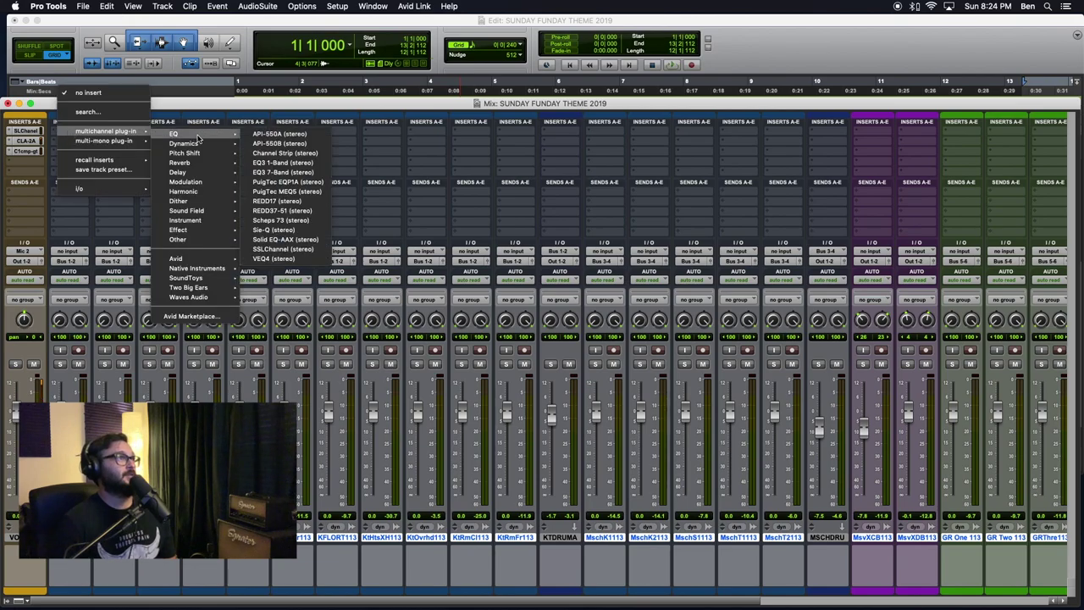
pyautogui.click(278, 250)
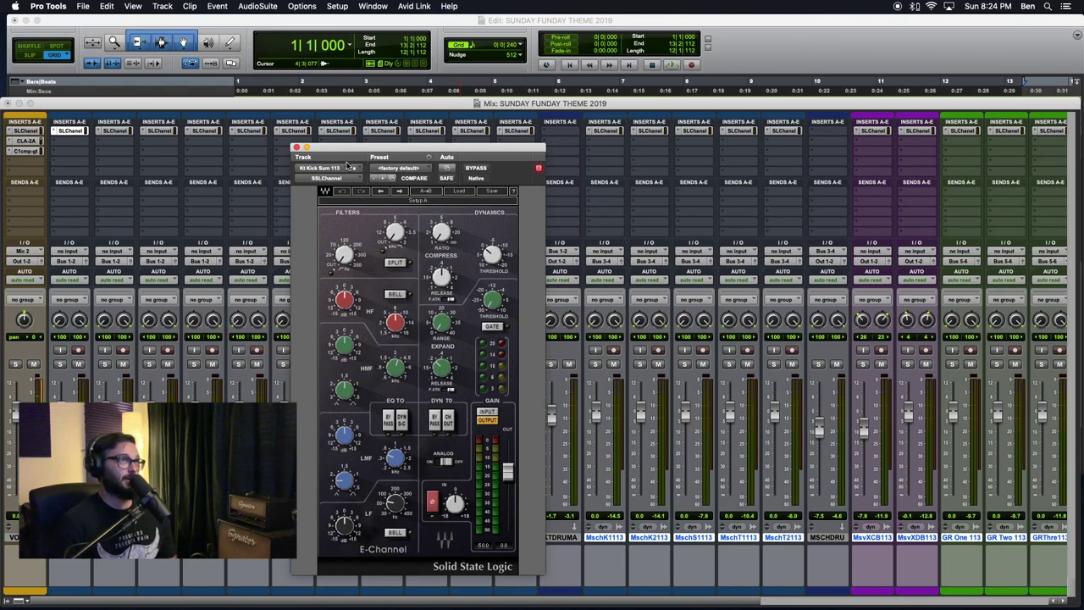
# - Switch the SSLChannel window to Msch Tom2 113 and back to Kt Kick Sum 113, and start playback
pyautogui.click(325, 169)
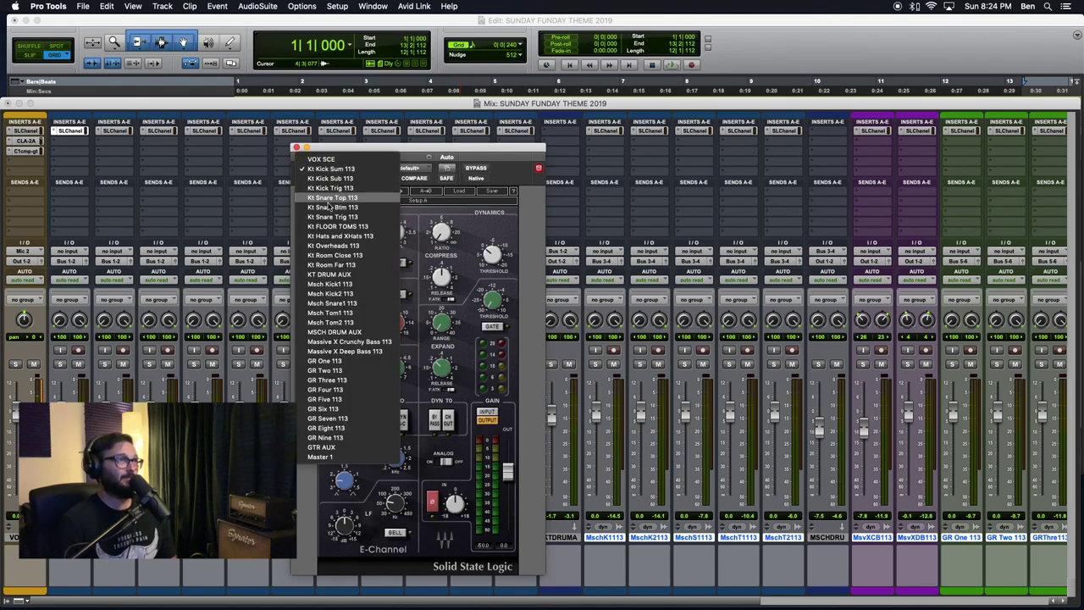
pyautogui.click(347, 325)
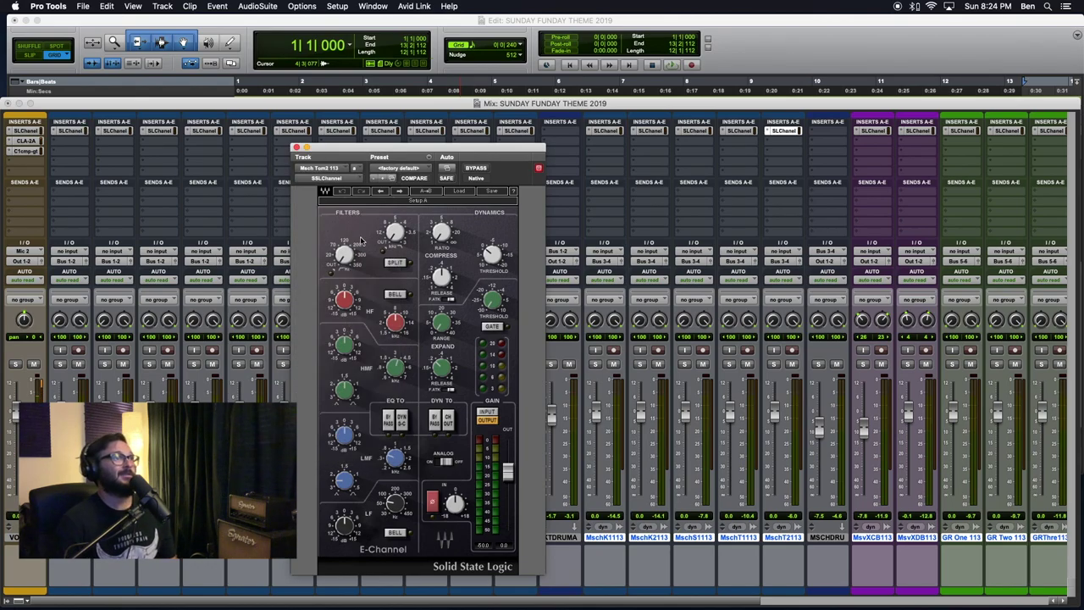
pyautogui.click(342, 170)
pyautogui.click(329, 169)
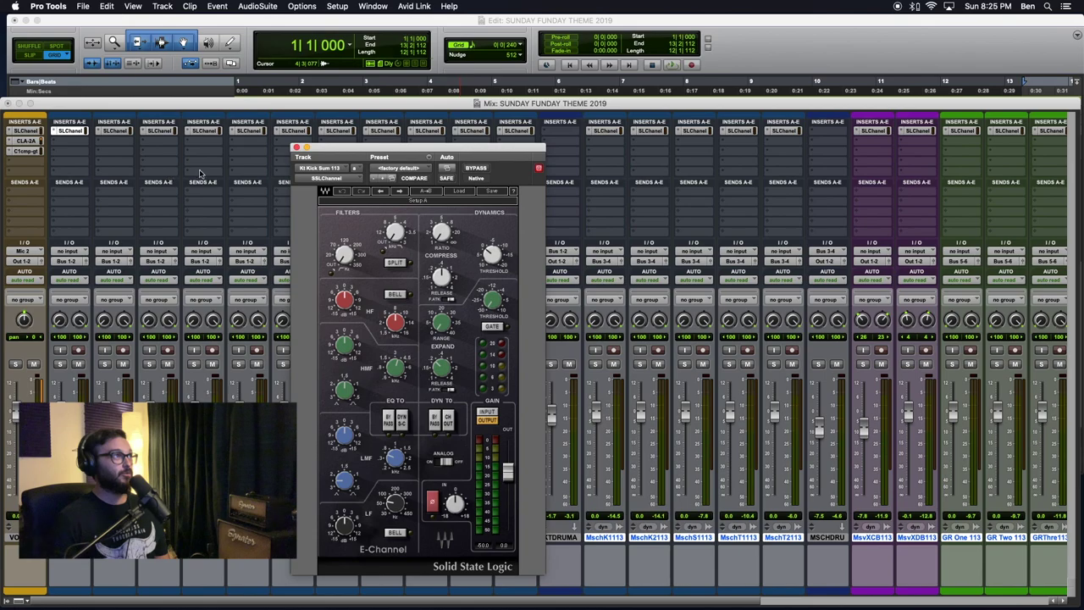
pyautogui.press('space')
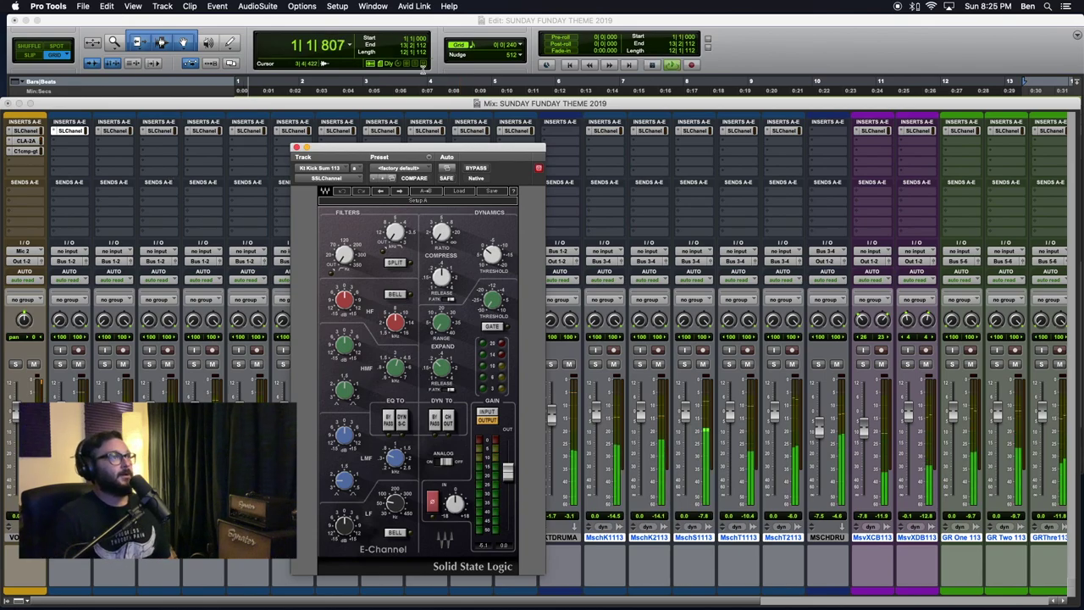
# - Select the kit drum channels through KTDRUMA, solo them together with the vocal channel, and restart playback
pyautogui.click(296, 148)
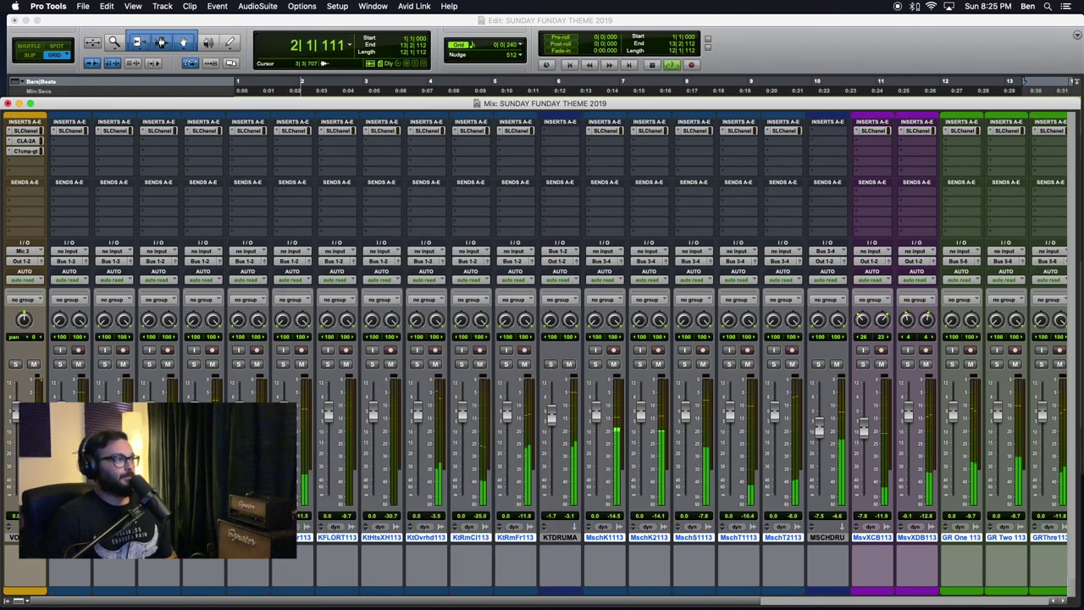
pyautogui.press('space')
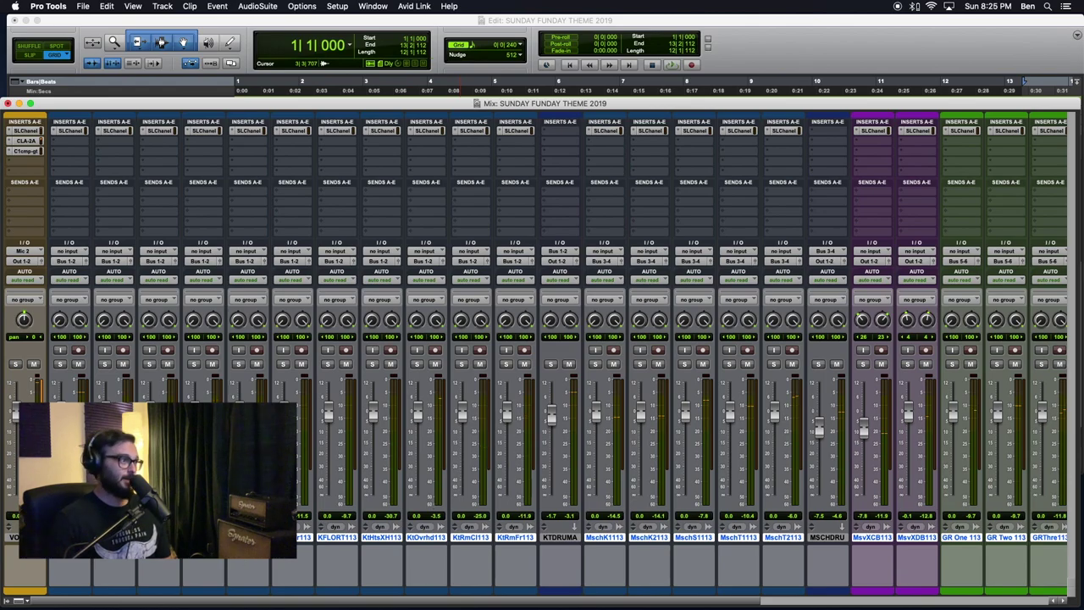
pyautogui.keyDown('alt'); pyautogui.click(203, 537); pyautogui.keyUp('alt')
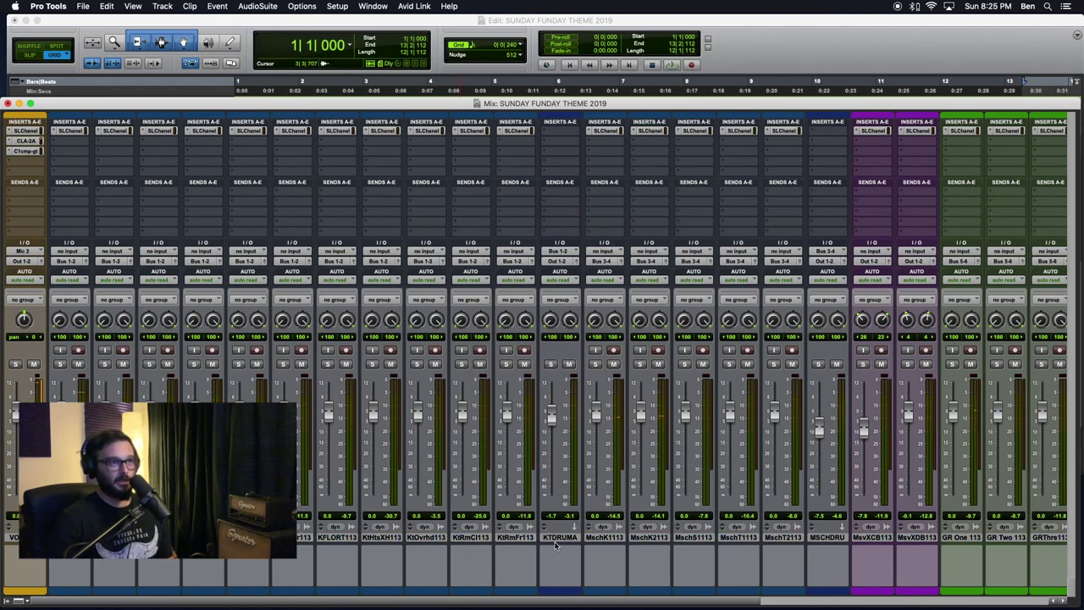
pyautogui.moveTo(558, 537); pyautogui.dragTo(255, 537)
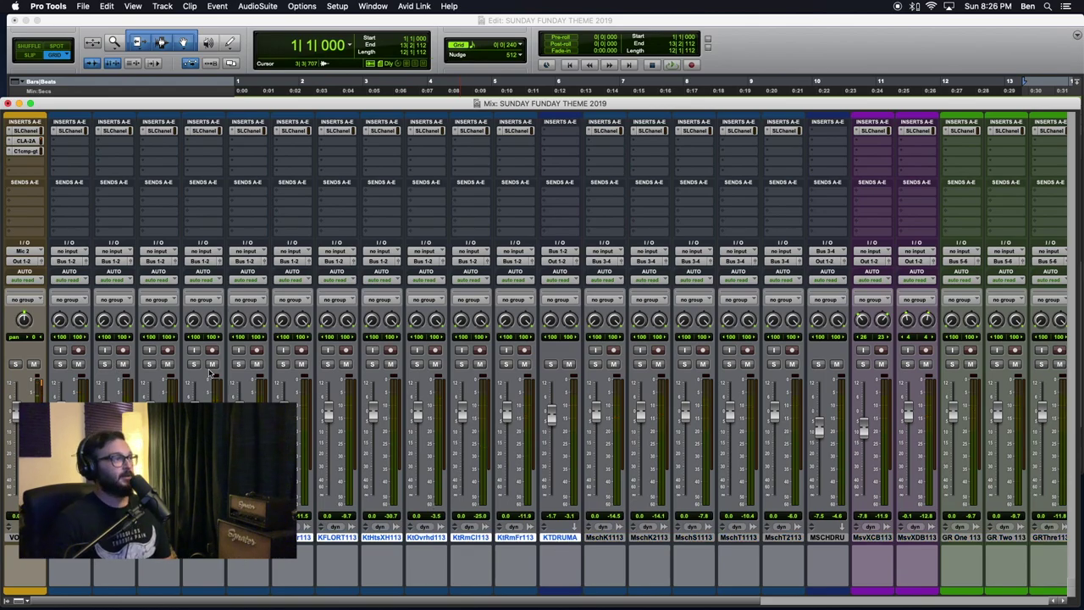
pyautogui.click(60, 364)
pyautogui.click(13, 365)
pyautogui.press('space')
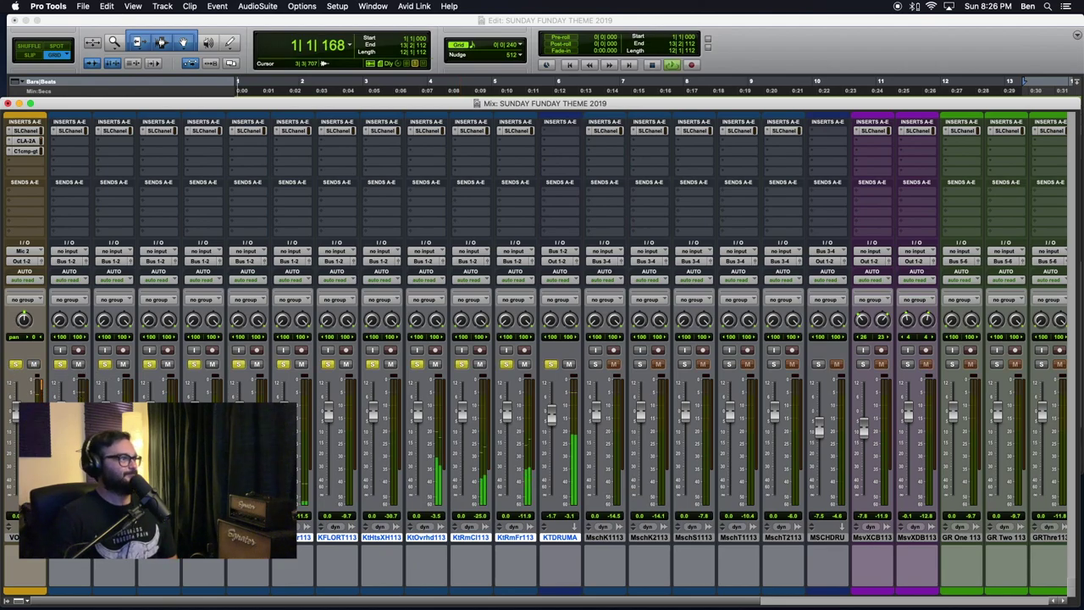
# - Mute the selected kit channels except Kt Kick Sum 113 and KTDRUMA, and open the SSLChannel on Kt Kick Sum 113
pyautogui.click(76, 132)
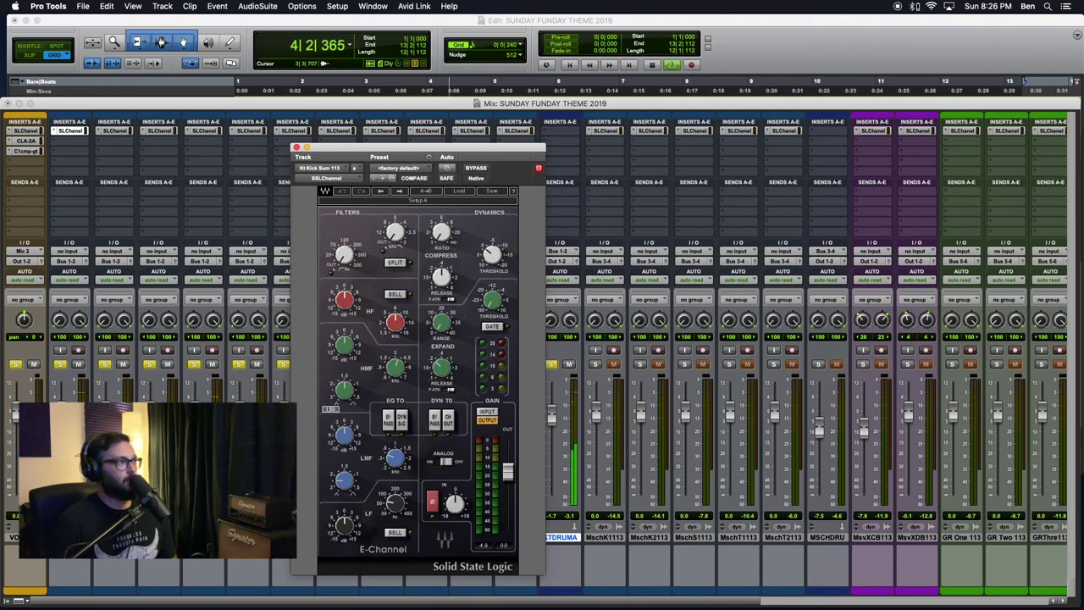
pyautogui.click(121, 364)
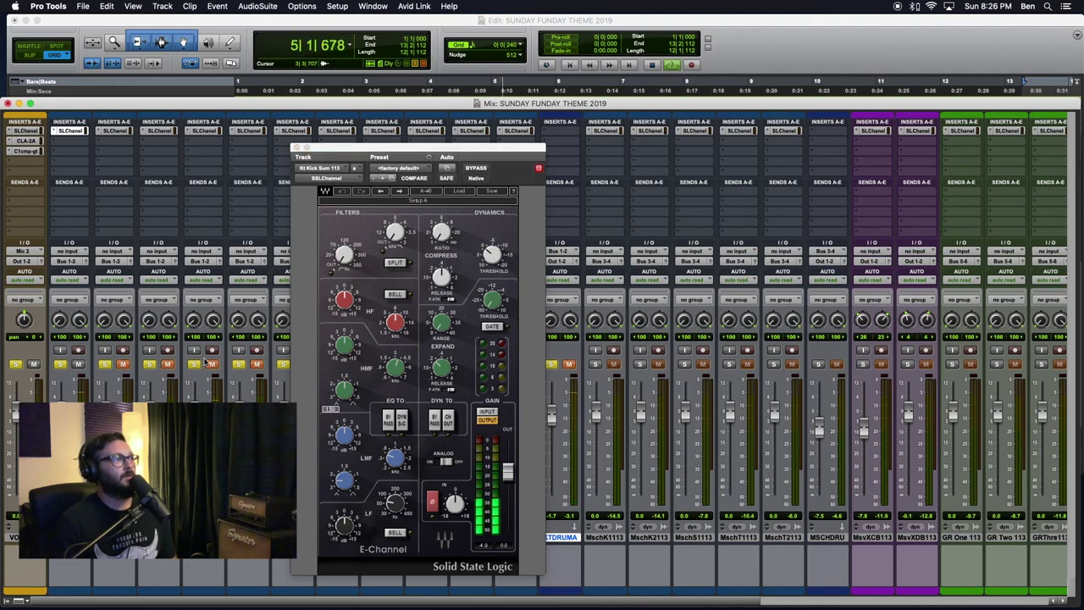
pyautogui.click(296, 148)
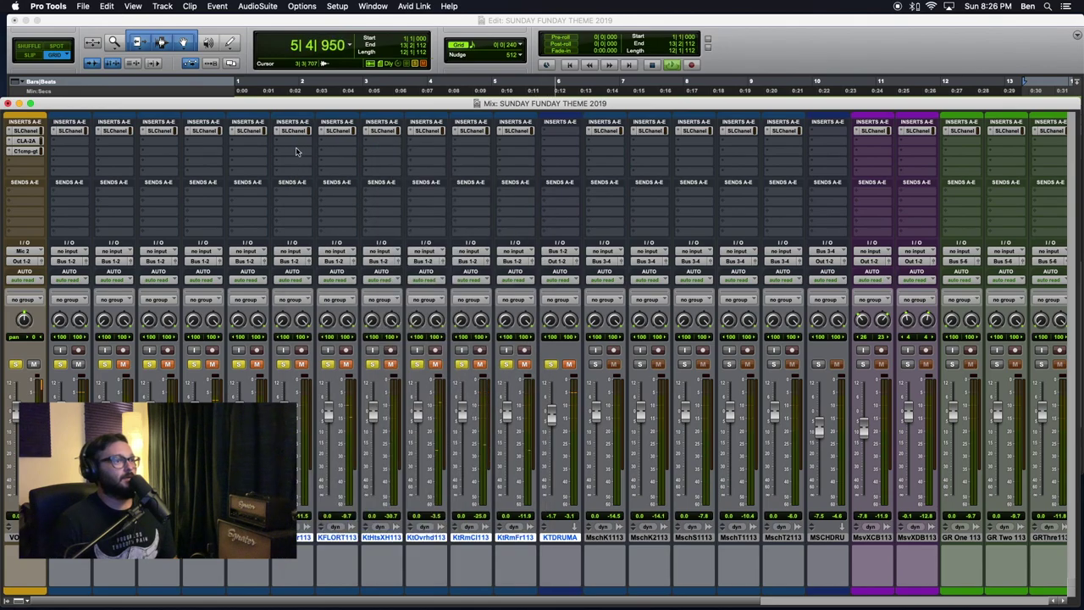
pyautogui.click(570, 364)
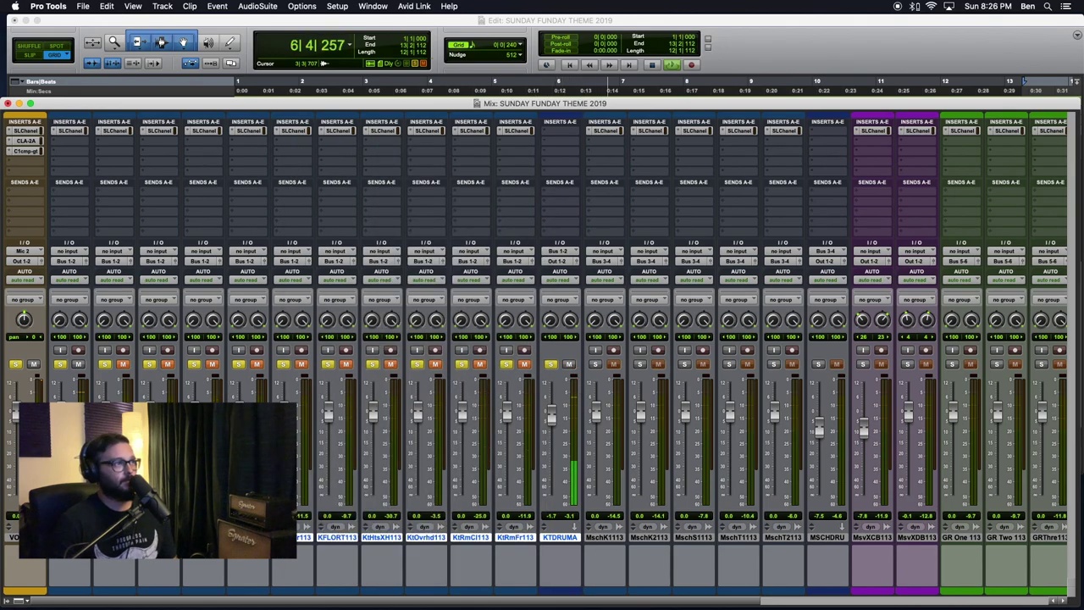
pyautogui.click(71, 131)
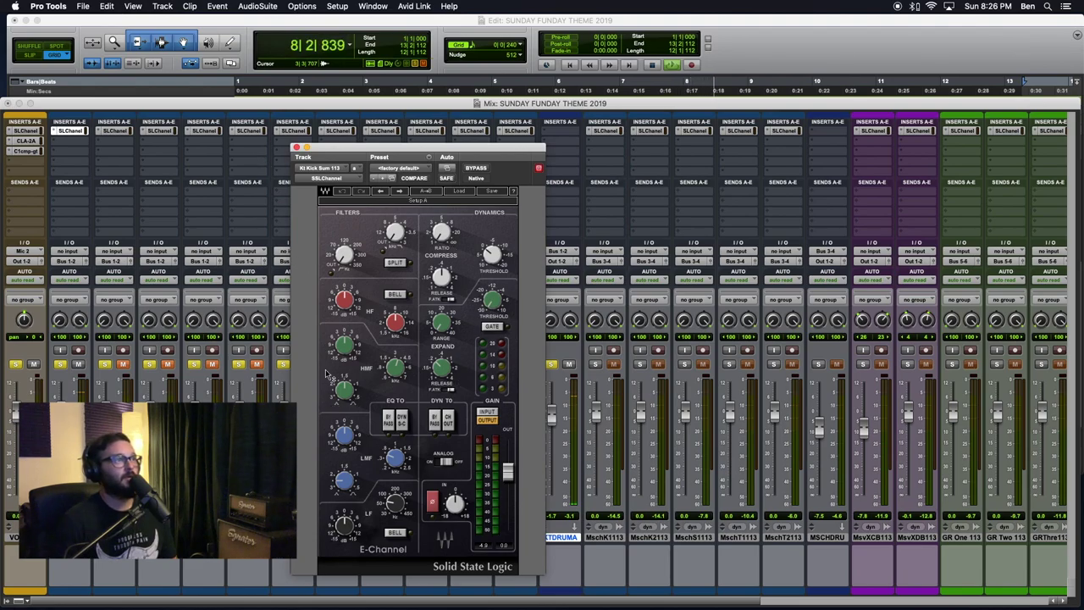
# - Try the filters on Kt Kick Sum 113, then boost the LMF gain and sweep the LMF frequency
pyautogui.moveTo(347, 264); pyautogui.dragTo(347, 251)
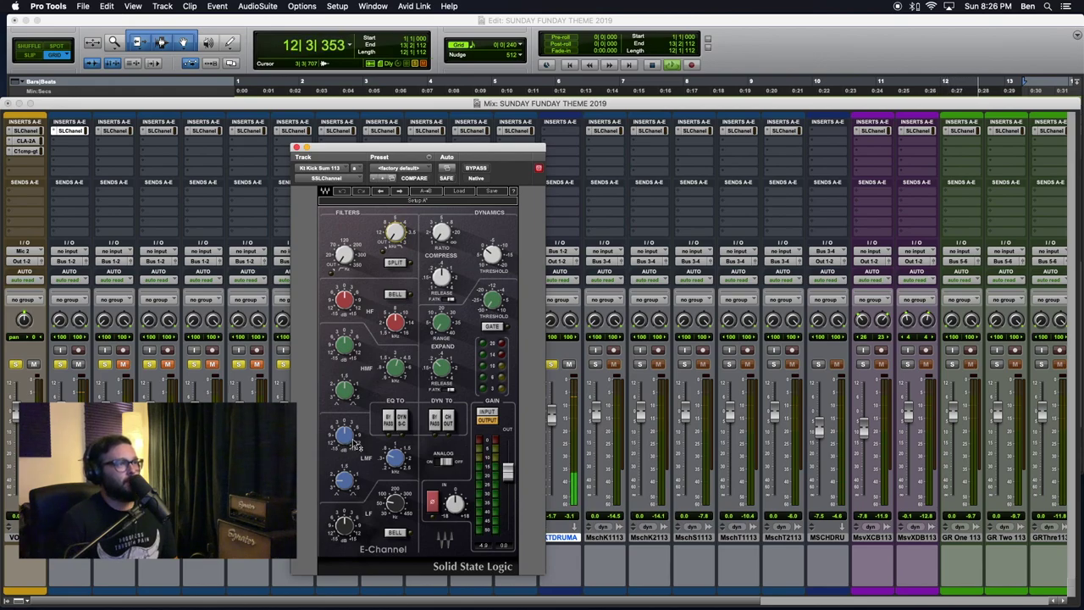
pyautogui.moveTo(346, 437); pyautogui.dragTo(346, 408)
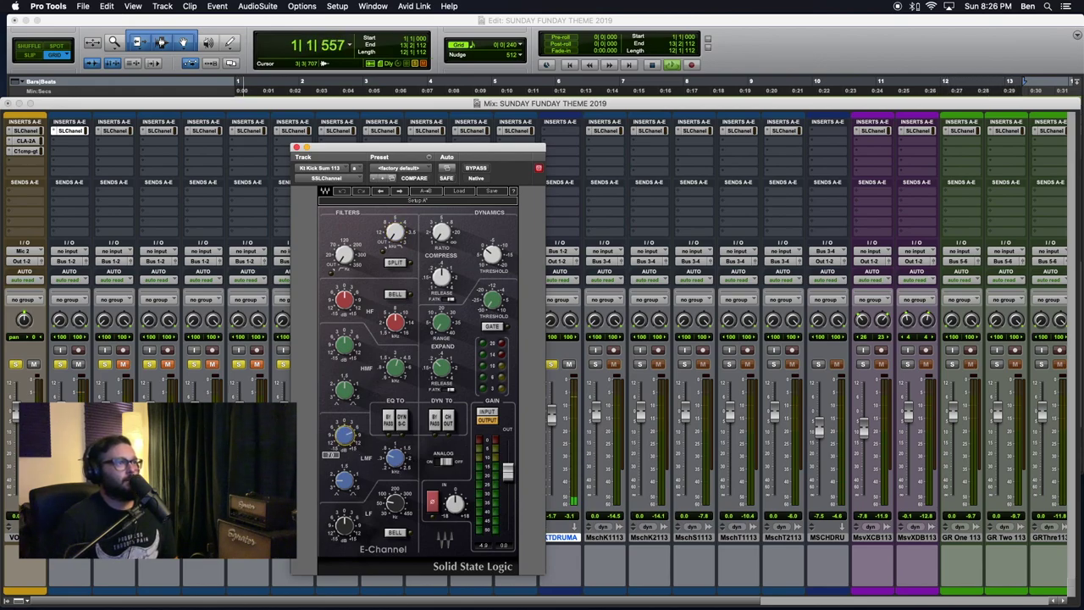
pyautogui.moveTo(395, 458); pyautogui.dragTo(395, 442)
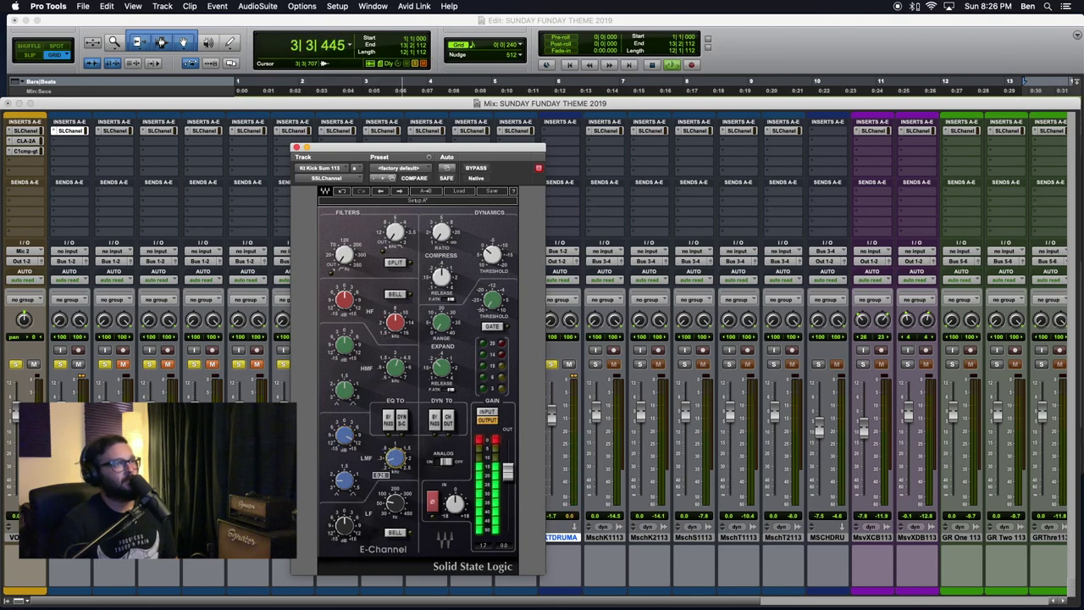
pyautogui.moveTo(398, 458); pyautogui.dragTo(398, 463)
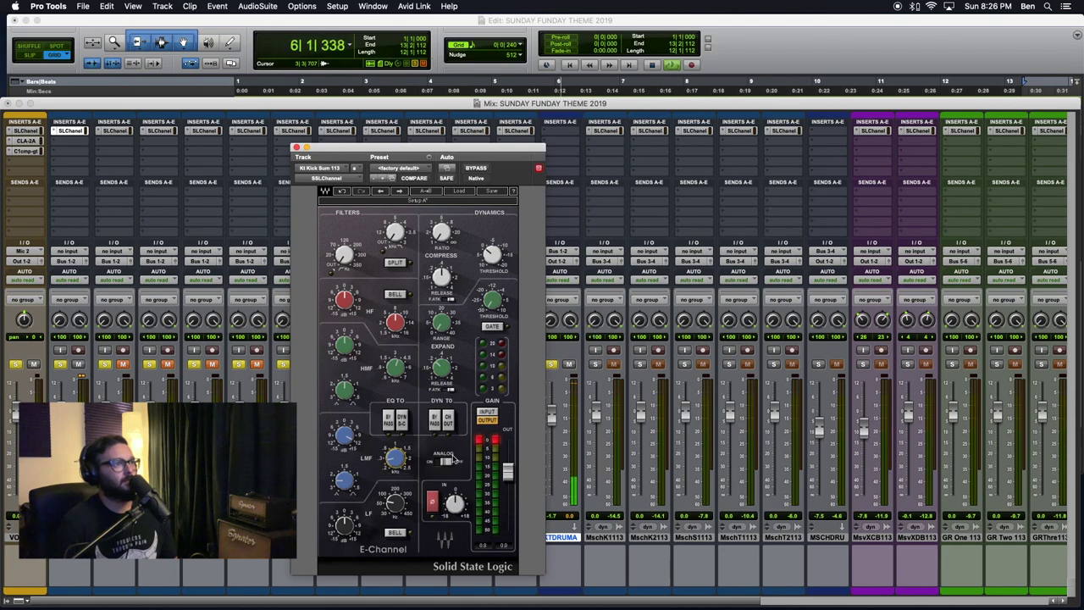
pyautogui.moveTo(396, 459); pyautogui.dragTo(396, 453)
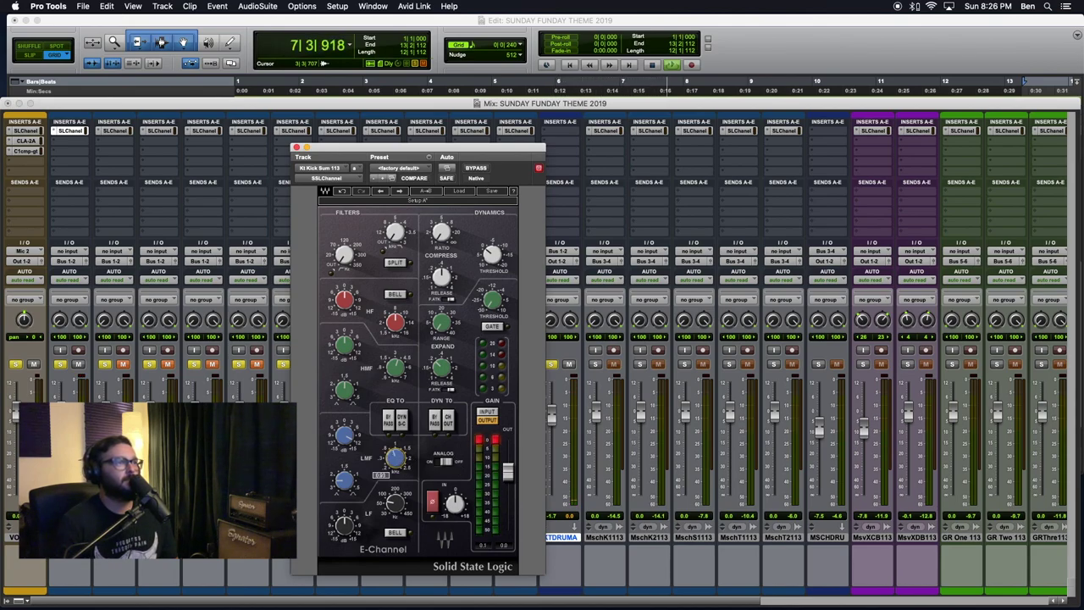
pyautogui.moveTo(396, 458); pyautogui.dragTo(395, 433)
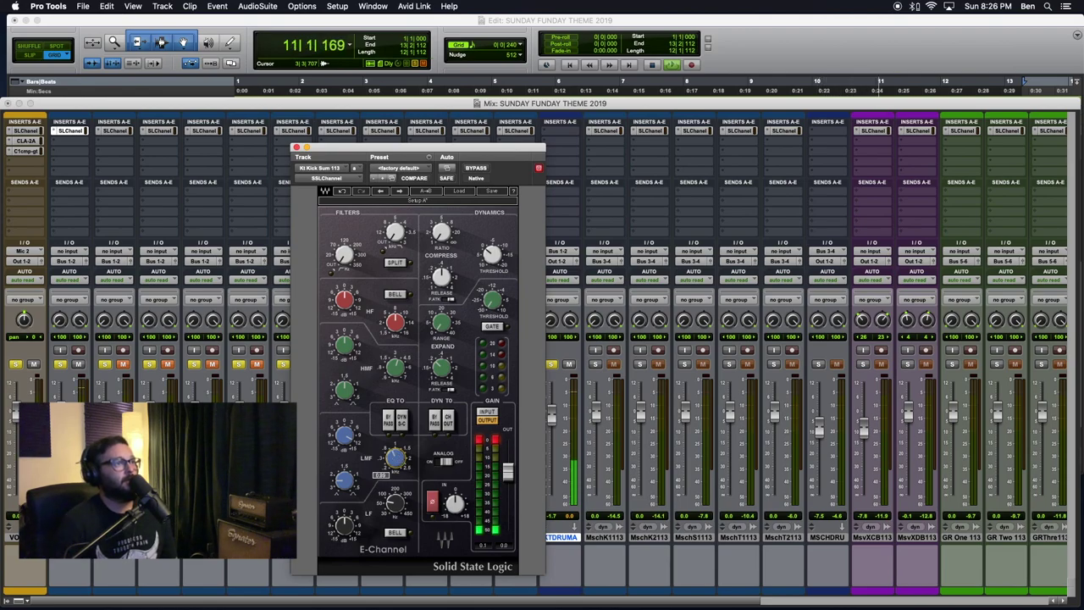
# - Turn the kick sum's boosted LMF gain down into a cut and compare the sound with the plug-in bypassed
pyautogui.click(479, 442)
pyautogui.moveTo(345, 432); pyautogui.dragTo(347, 442)
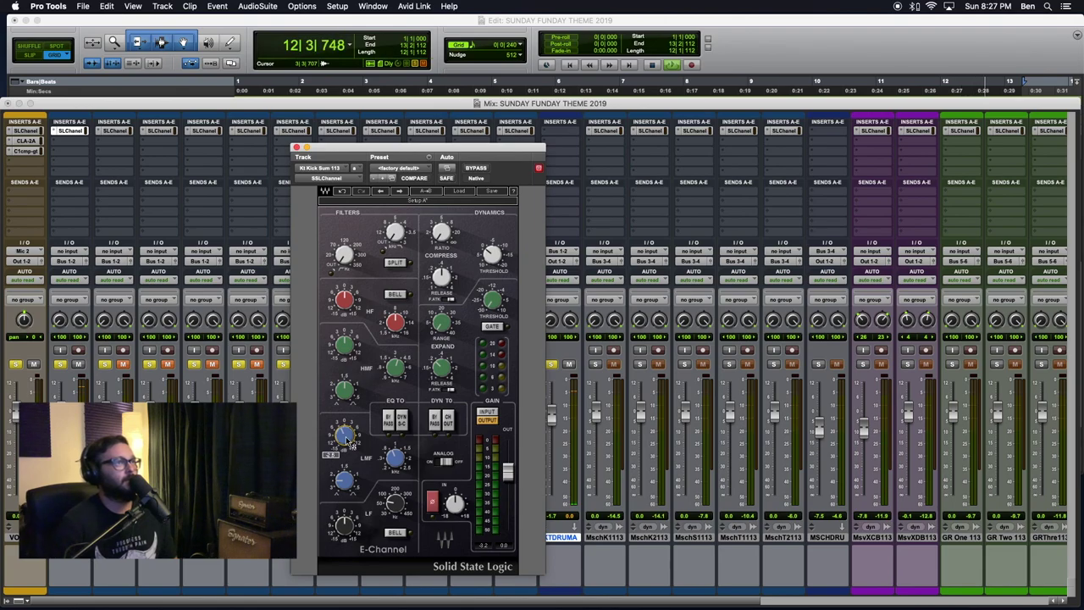
pyautogui.click(476, 168)
pyautogui.click(476, 167)
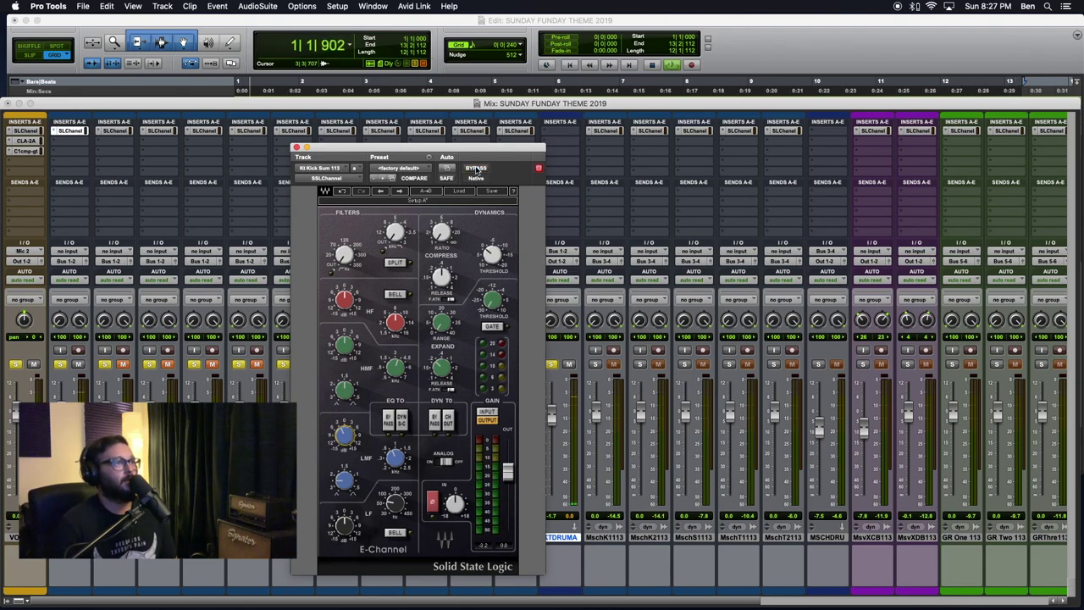
pyautogui.moveTo(356, 439); pyautogui.dragTo(355, 450)
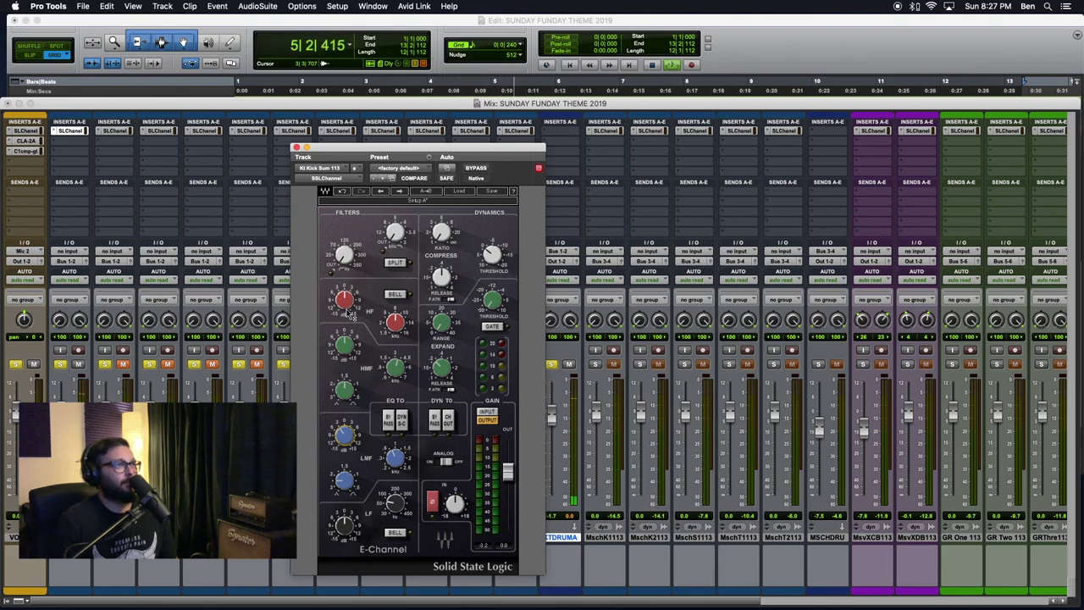
# - Boost the HF band on Kt Kick Sum 113, tune its frequency, and compare with the plug-in bypassed
pyautogui.moveTo(341, 301); pyautogui.dragTo(341, 273)
pyautogui.moveTo(396, 324); pyautogui.dragTo(396, 307)
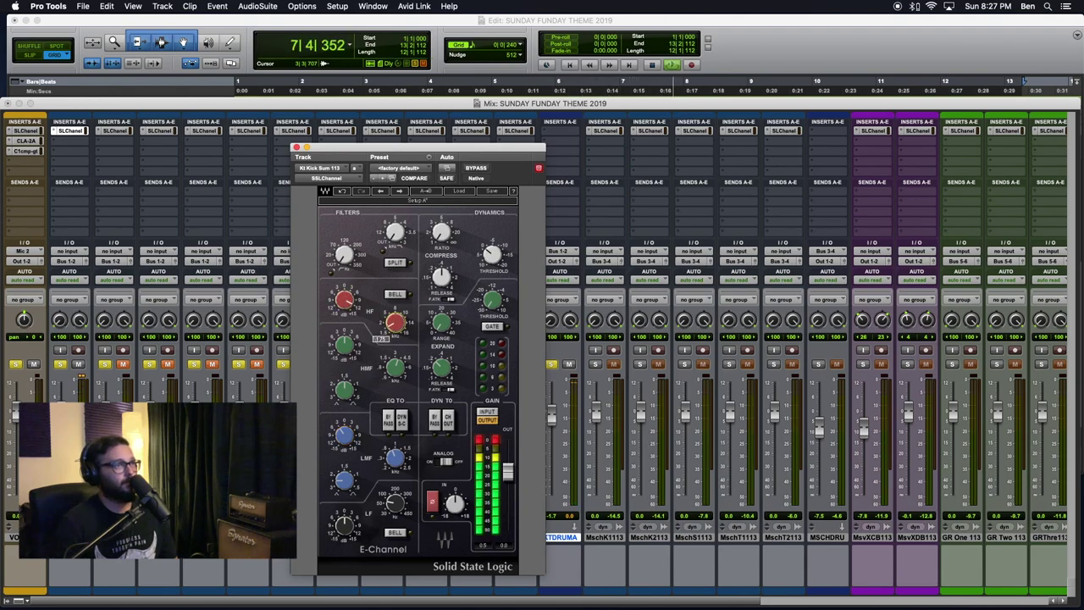
pyautogui.moveTo(395, 323); pyautogui.dragTo(347, 323)
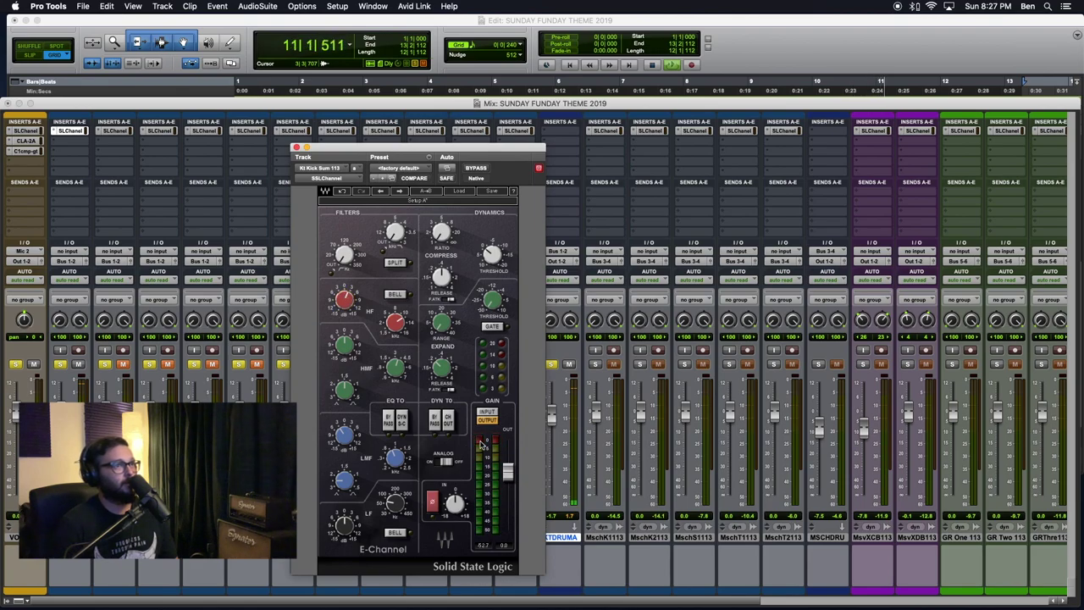
pyautogui.click(479, 169)
pyautogui.click(479, 170)
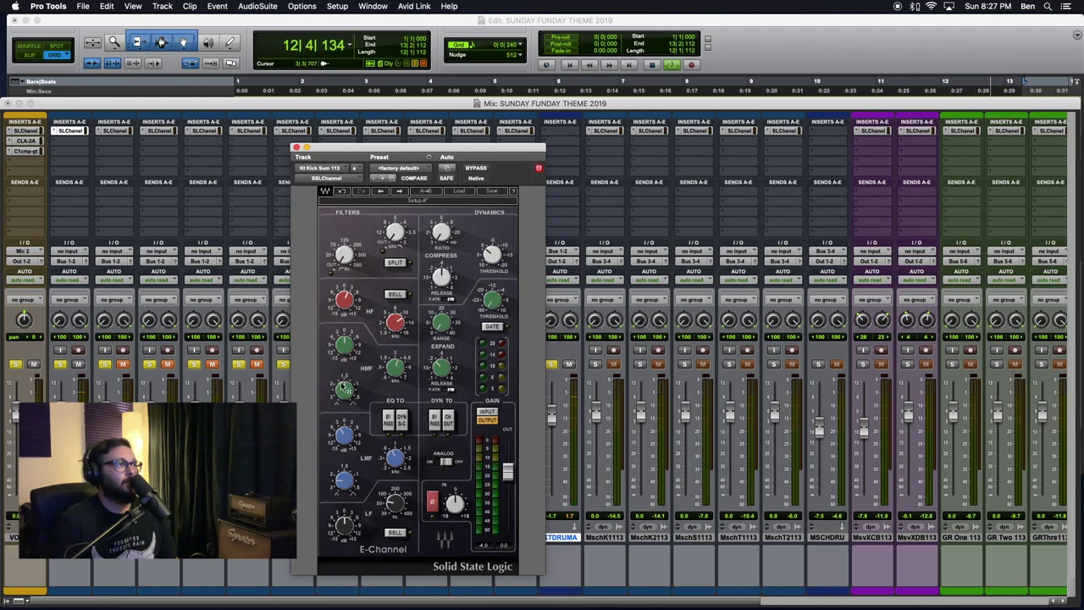
# - Readjust the LMF gain on Kt Kick Sum 113 and toggle the plug-in's bypass to compare
pyautogui.moveTo(345, 439)
pyautogui.mouseDown()
pyautogui.moveTo(345, 422)
pyautogui.moveTo(345, 433)
pyautogui.mouseUp()
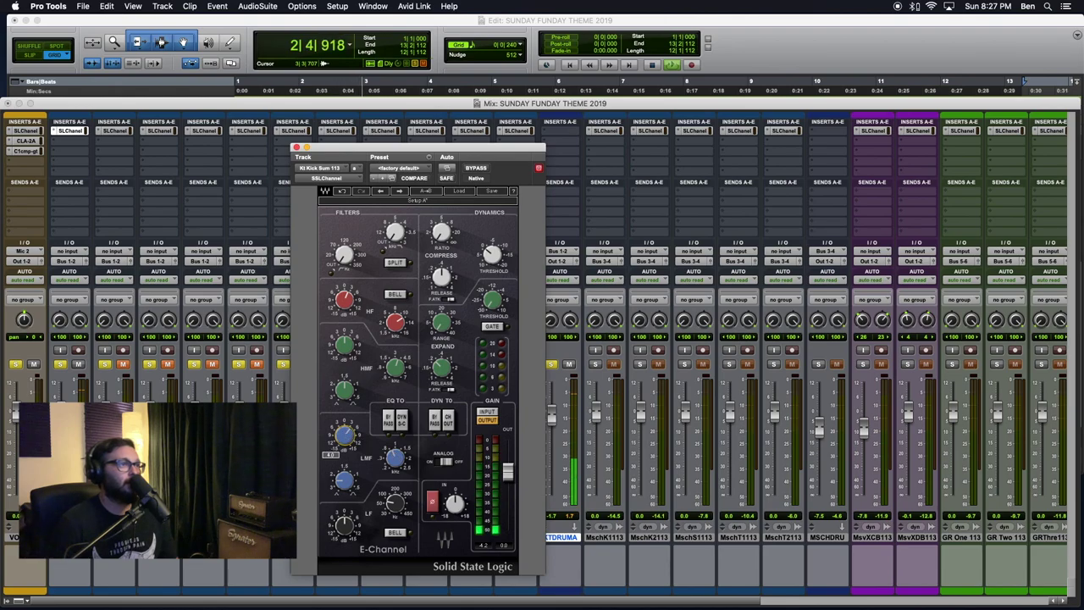
pyautogui.click(476, 170)
pyautogui.click(476, 170)
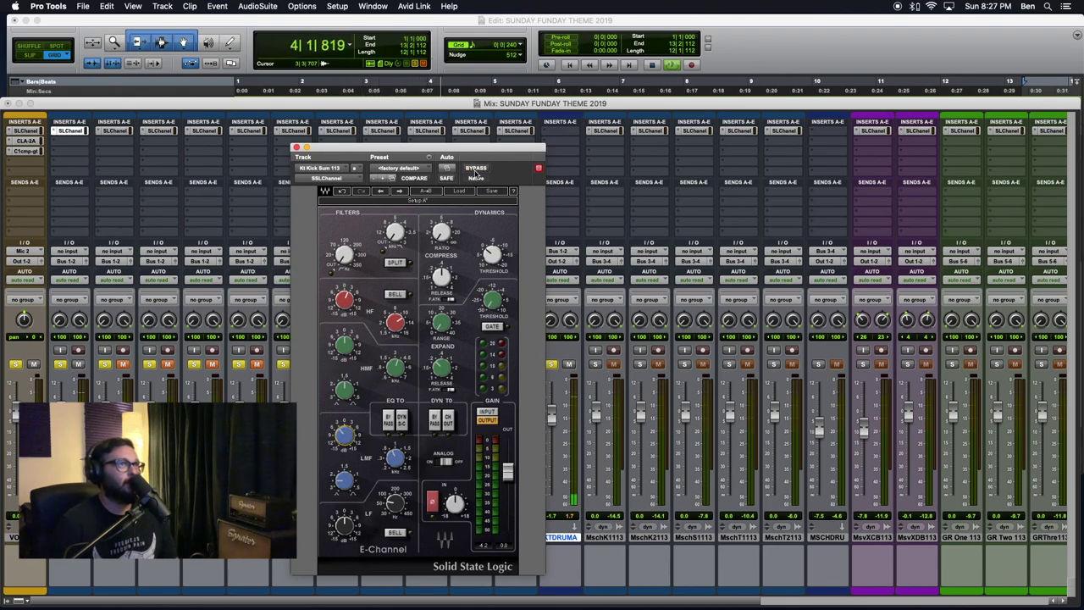
# - Mute the kick sum, unmute Kt Kick Sub 113, and switch the SSLChannel window to that track
pyautogui.click(121, 365)
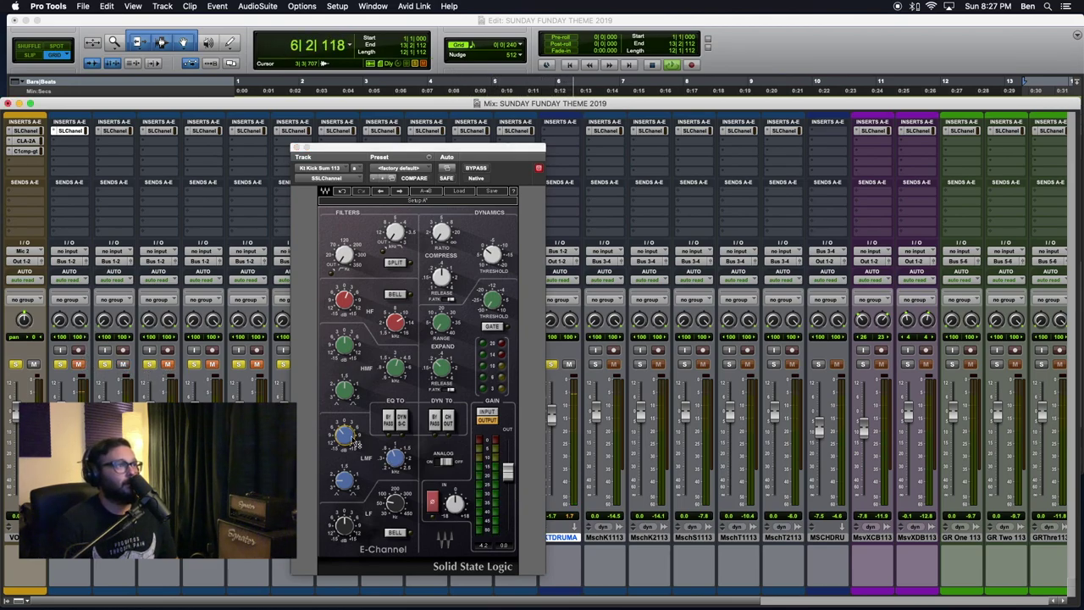
pyautogui.click(327, 180)
pyautogui.click(408, 350)
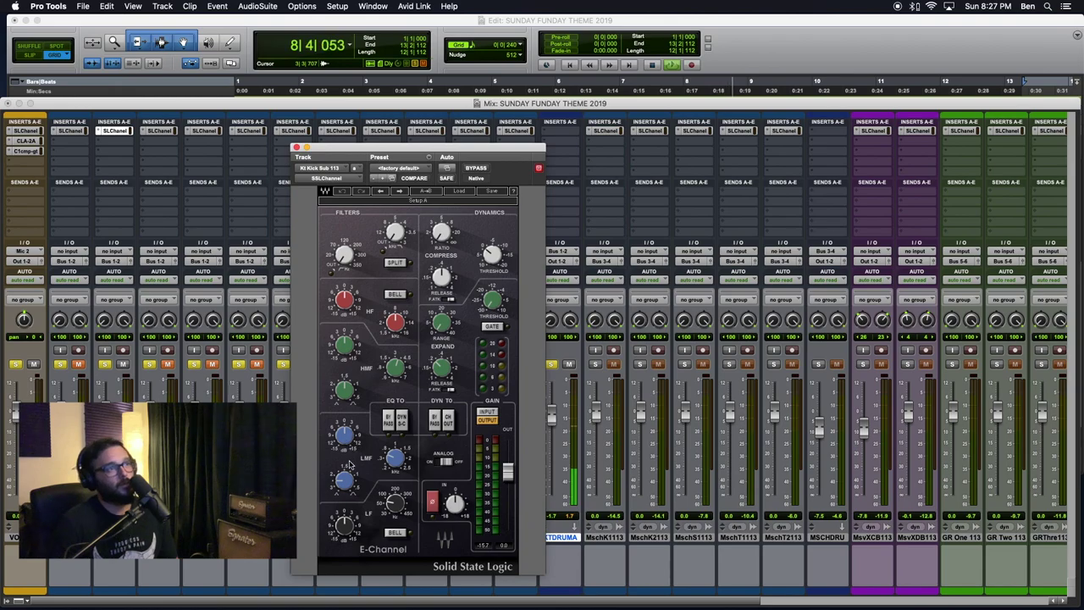
# - Boost the LMF and LF bands on Kt Kick Sub 113 while sweeping their frequencies
pyautogui.moveTo(396, 460); pyautogui.dragTo(396, 453)
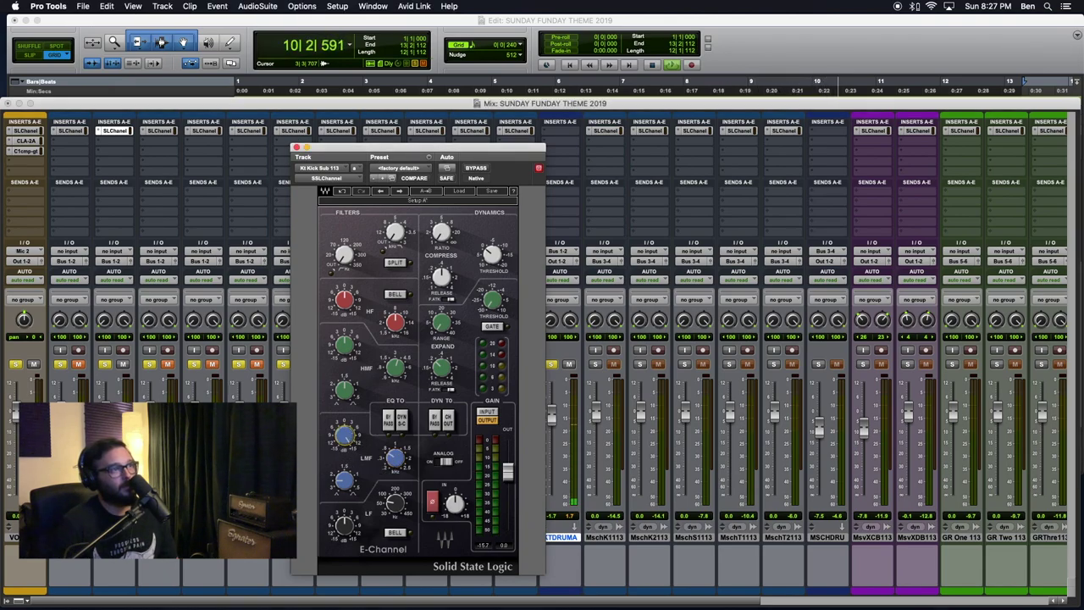
pyautogui.moveTo(405, 464); pyautogui.dragTo(405, 461)
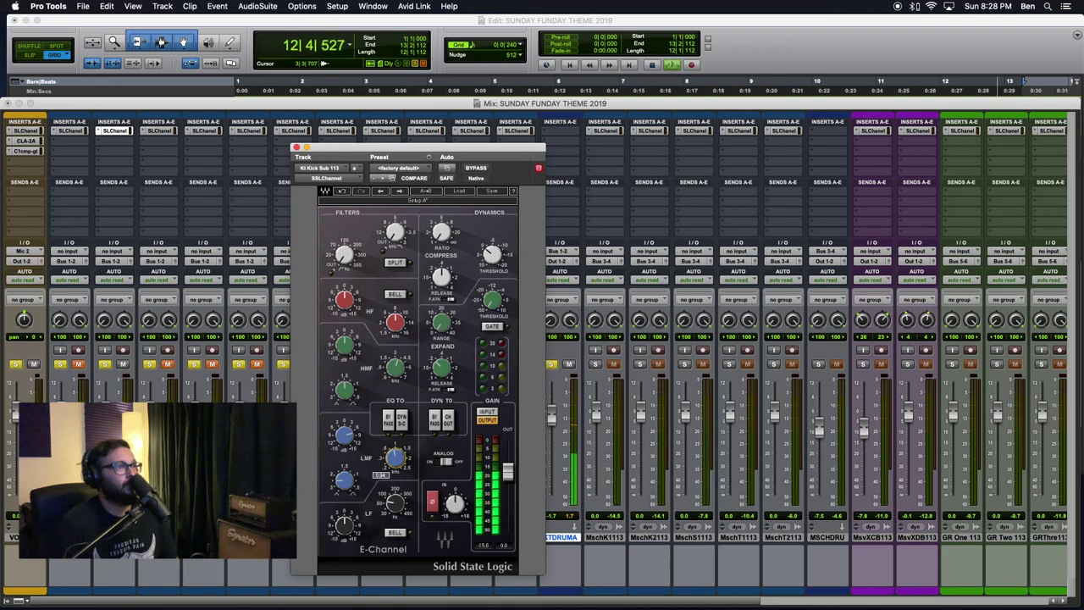
pyautogui.moveTo(344, 523); pyautogui.dragTo(344, 499)
pyautogui.moveTo(395, 503); pyautogui.dragTo(395, 508)
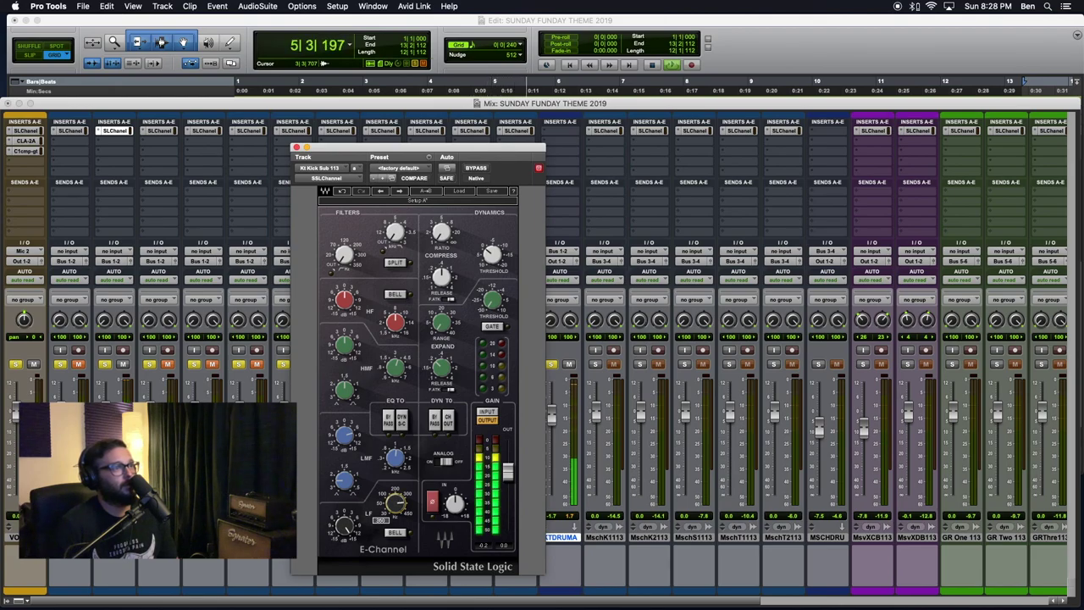
pyautogui.moveTo(394, 503); pyautogui.dragTo(395, 514)
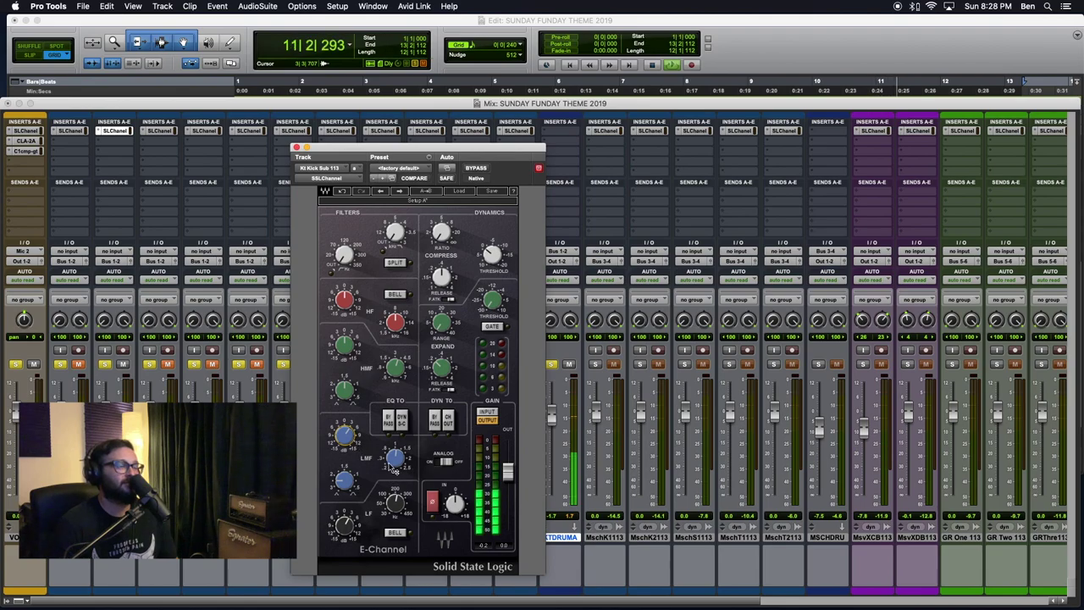
# - Sweep the LMF frequency on Kt Kick Sub 113 again and readjust the LMF gain
pyautogui.moveTo(344, 479); pyautogui.dragTo(396, 458)
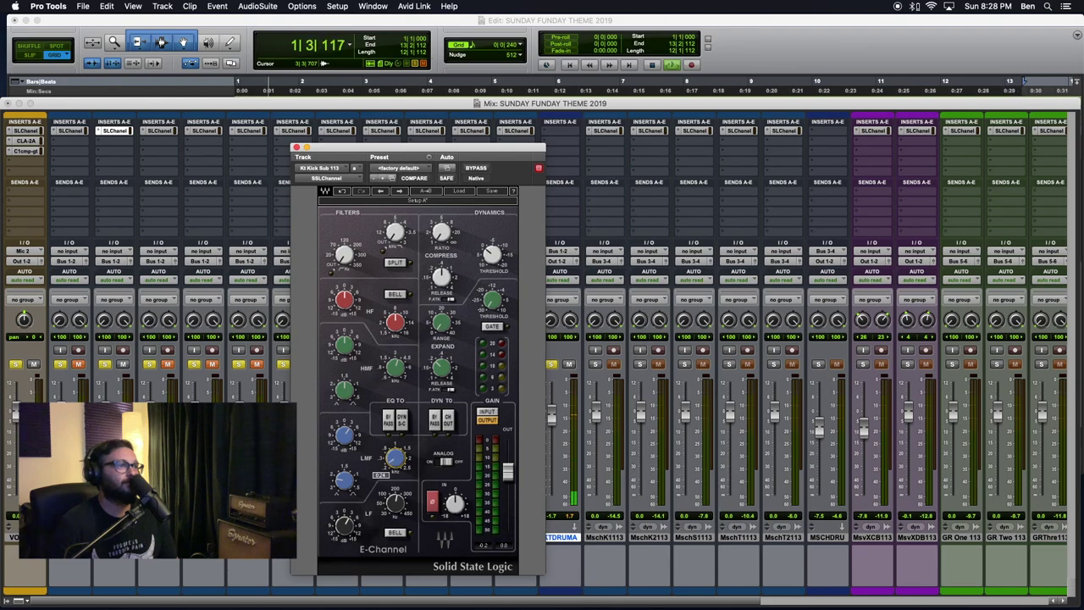
pyautogui.click(394, 459)
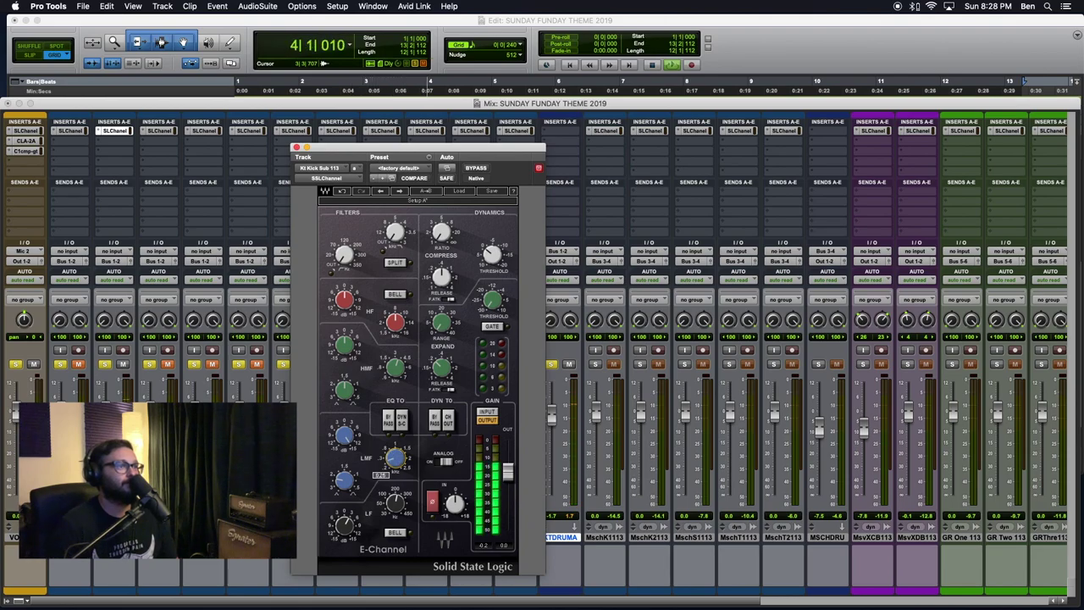
pyautogui.moveTo(395, 458); pyautogui.dragTo(395, 431)
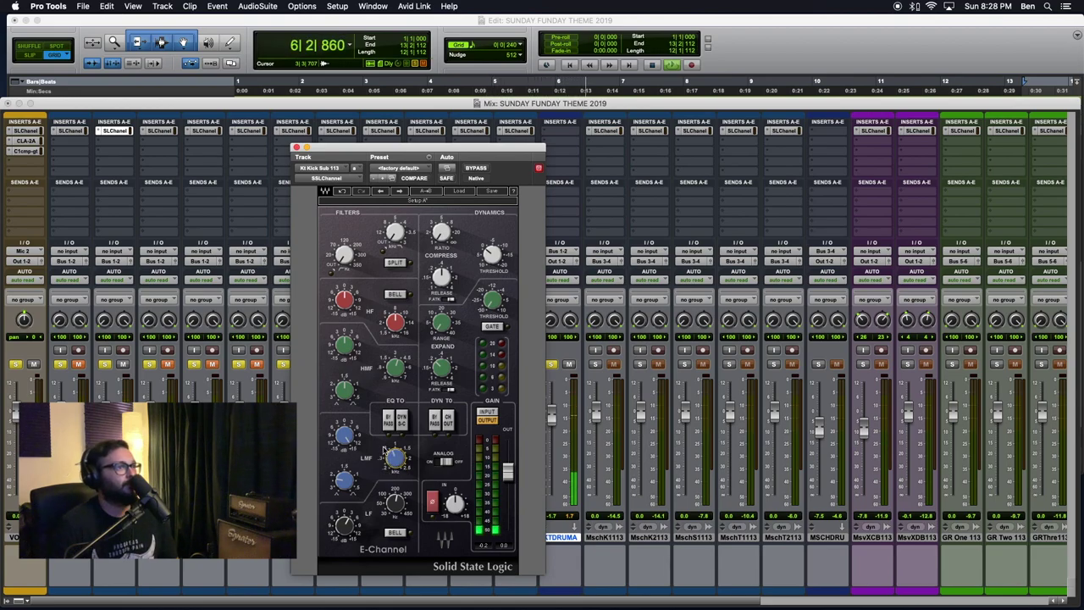
pyautogui.click(344, 436)
pyautogui.moveTo(345, 436); pyautogui.dragTo(347, 432)
# - Engage the low-pass filter on Kt Kick Sub 113, and try the high-pass filter before returning it to OUT
pyautogui.click(395, 232)
pyautogui.moveTo(394, 232); pyautogui.dragTo(394, 242)
pyautogui.click(344, 254)
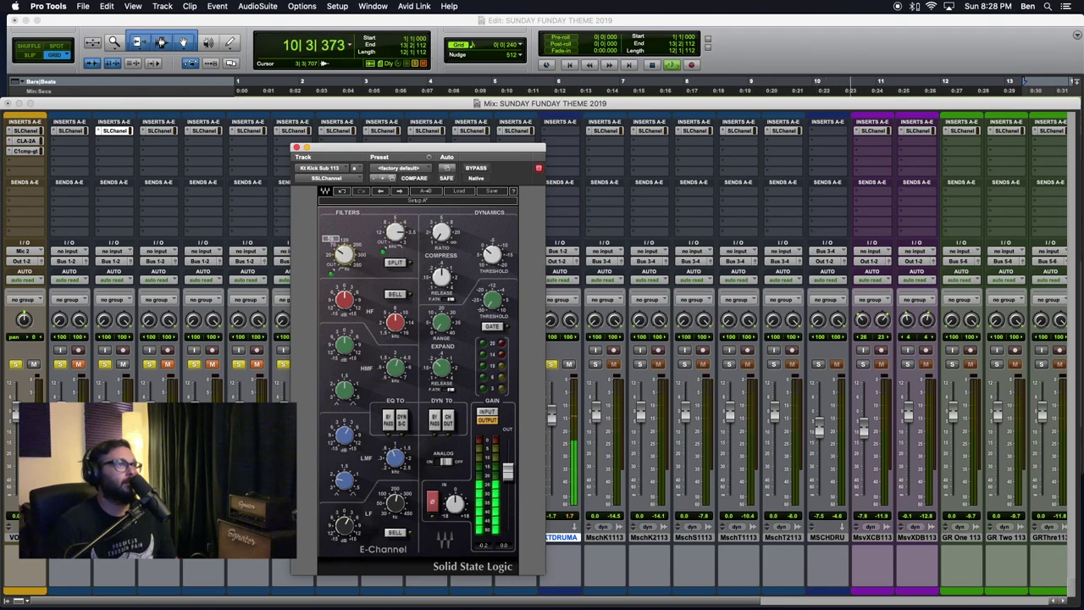
pyautogui.moveTo(346, 254); pyautogui.dragTo(347, 258)
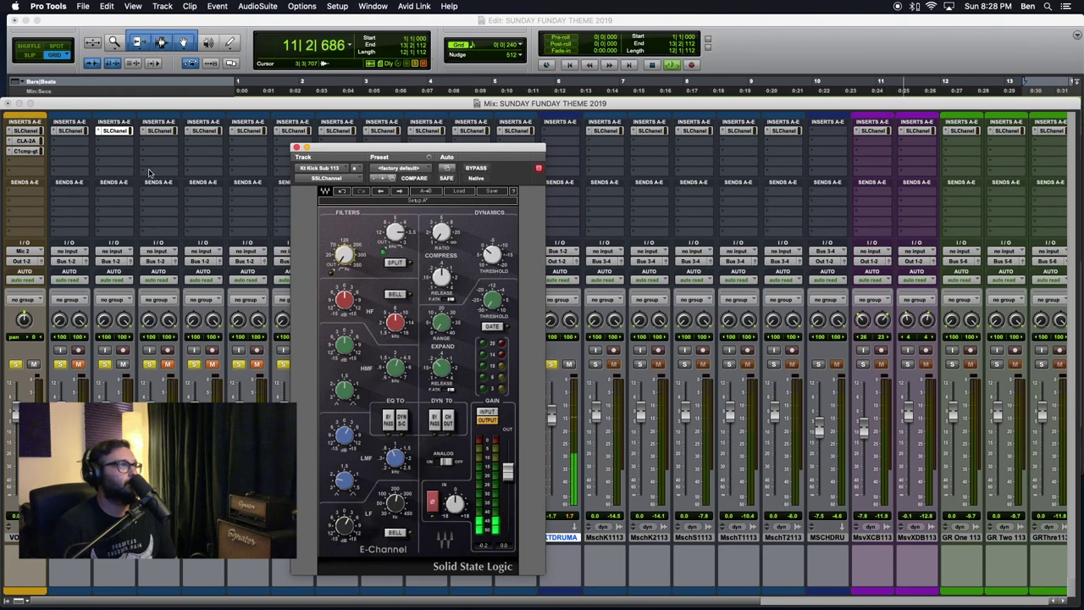
# - With Kt Kick Sum 113 unmuted and Kt Kick Sub 113 muted, boost the sum's LF gain and engage its high-pass filter in SSLChannel
pyautogui.click(70, 130)
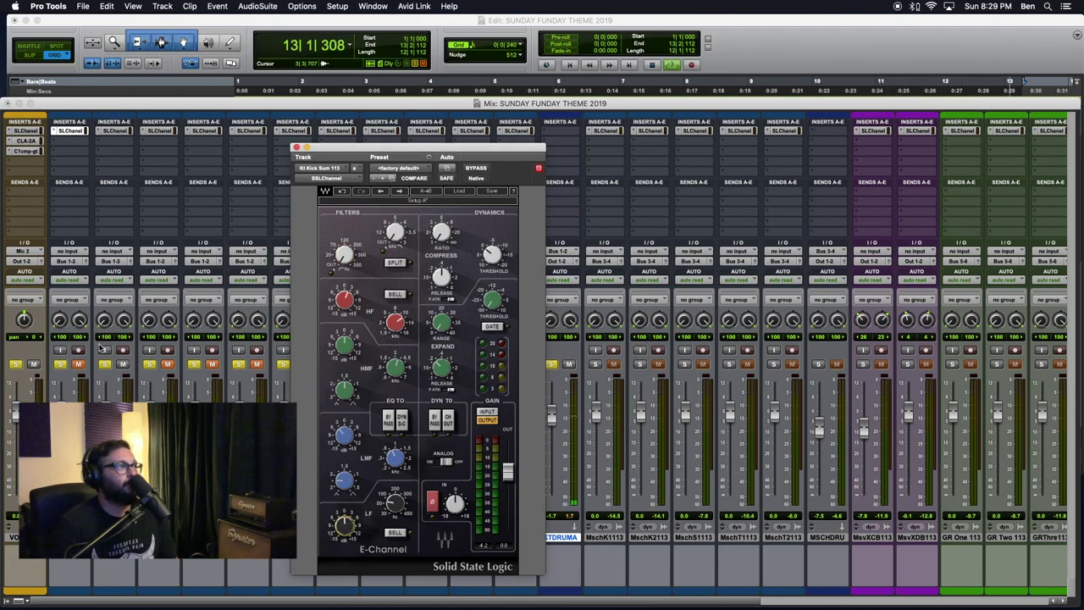
pyautogui.click(76, 363)
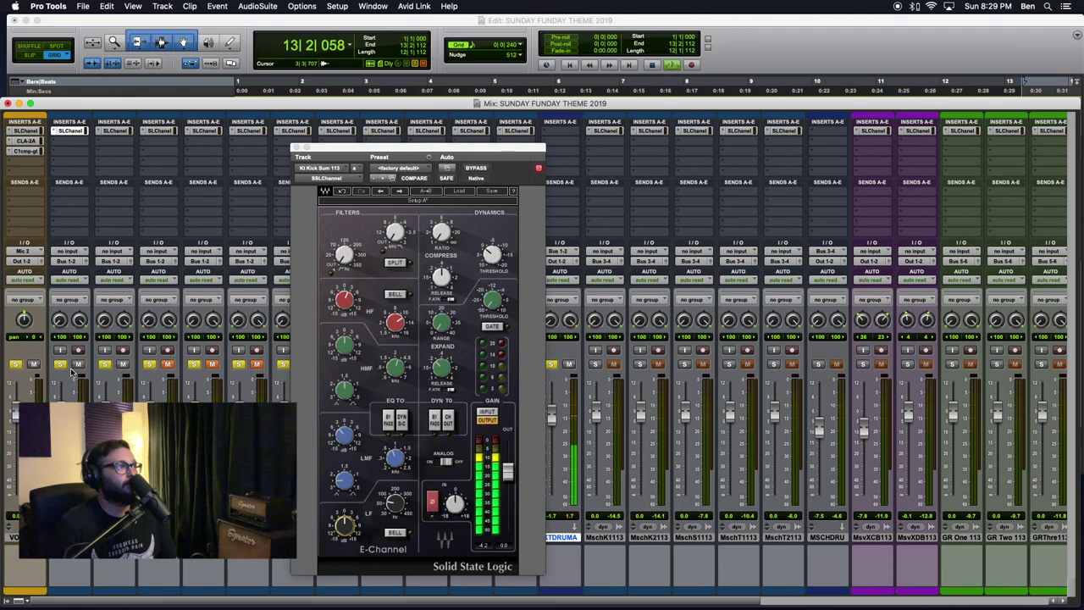
pyautogui.click(346, 526)
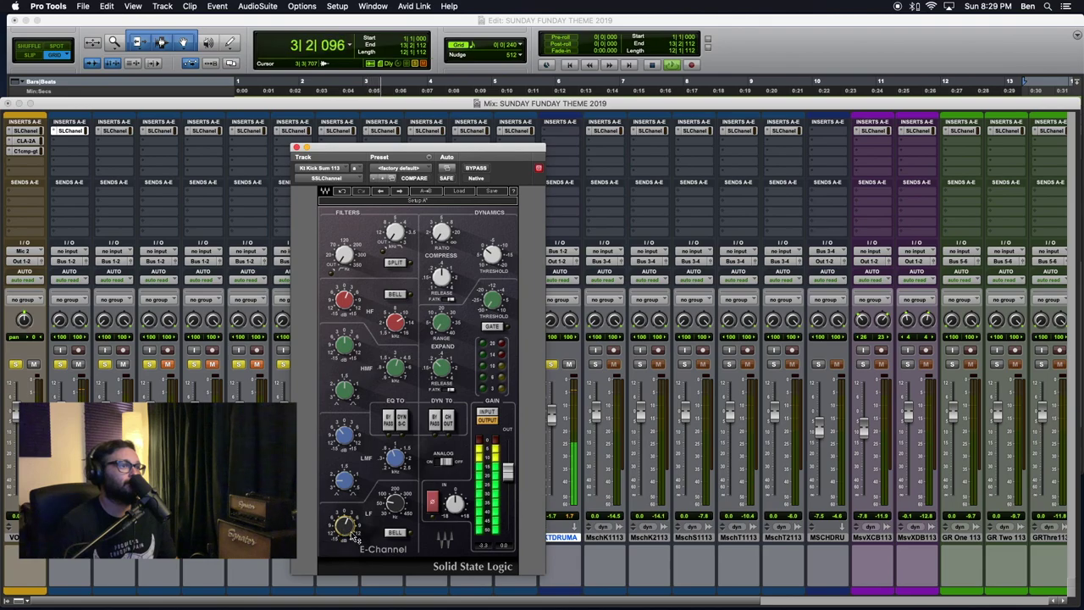
pyautogui.click(123, 365)
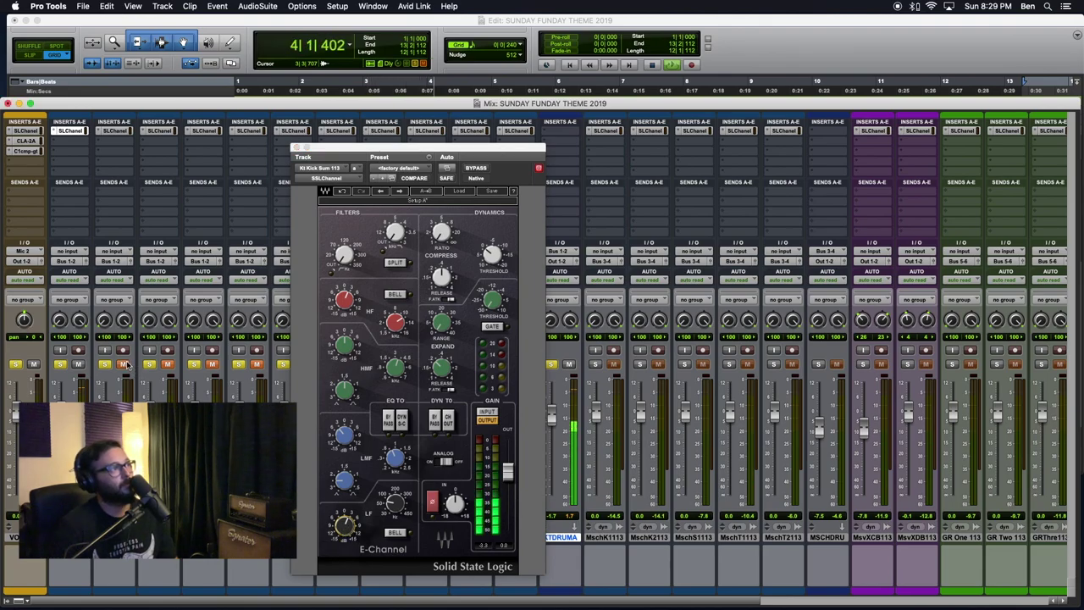
pyautogui.click(345, 525)
pyautogui.moveTo(346, 526); pyautogui.dragTo(426, 505)
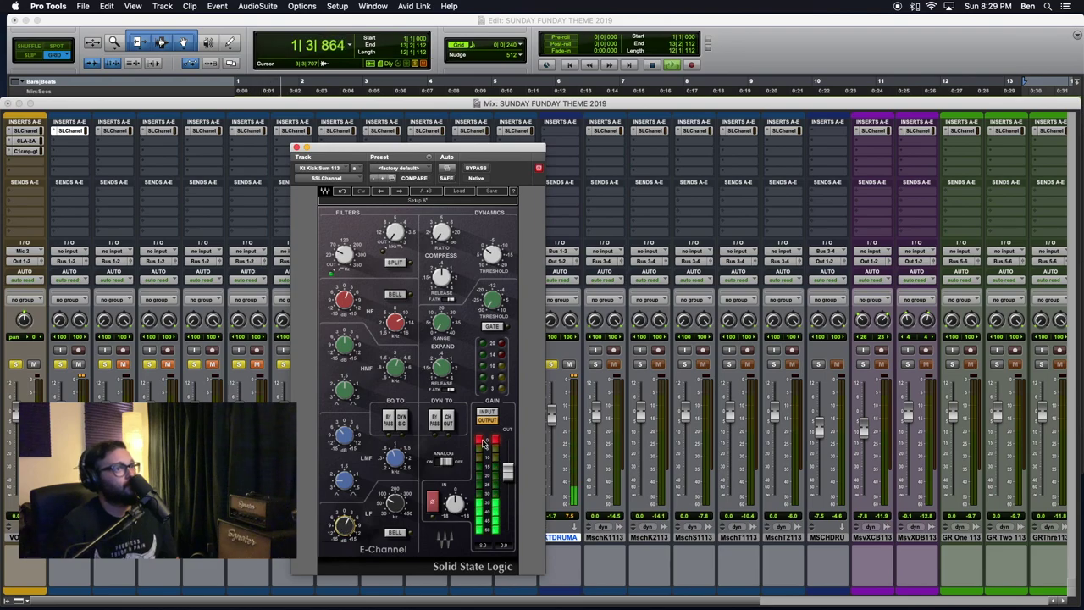
# - Compare Kt Kick Sum 113 with its SSLChannel bypassed and active, leaving the plug-in active
pyautogui.click(476, 169)
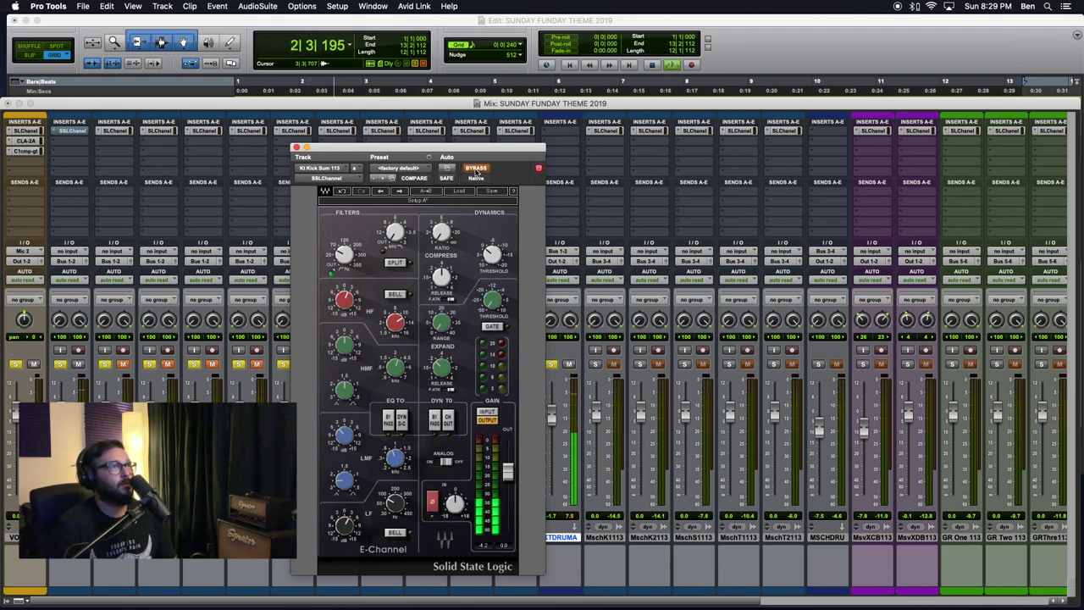
pyautogui.click(479, 169)
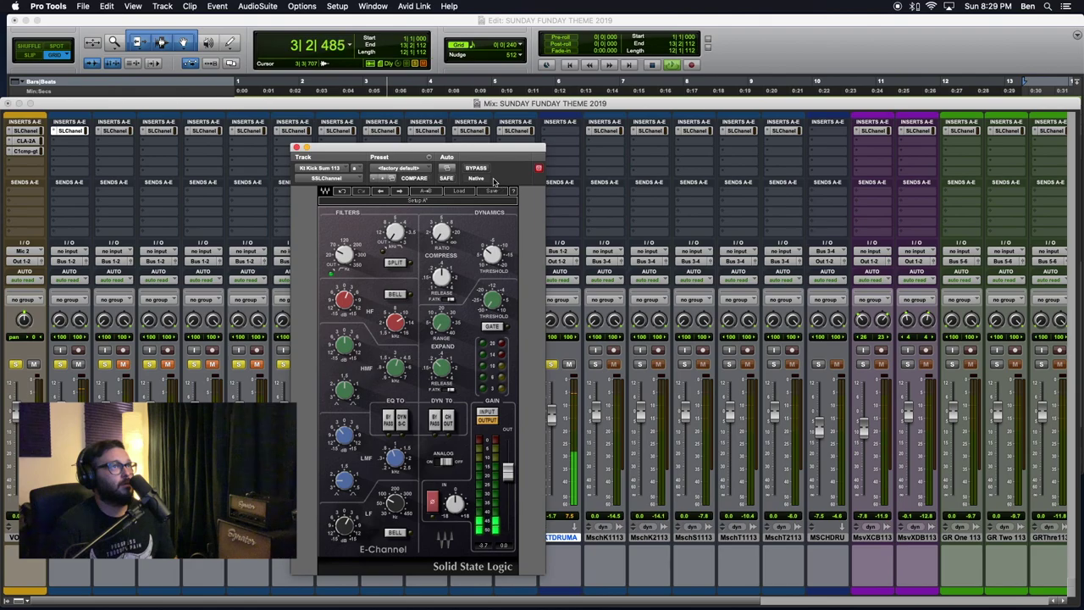
pyautogui.click(477, 168)
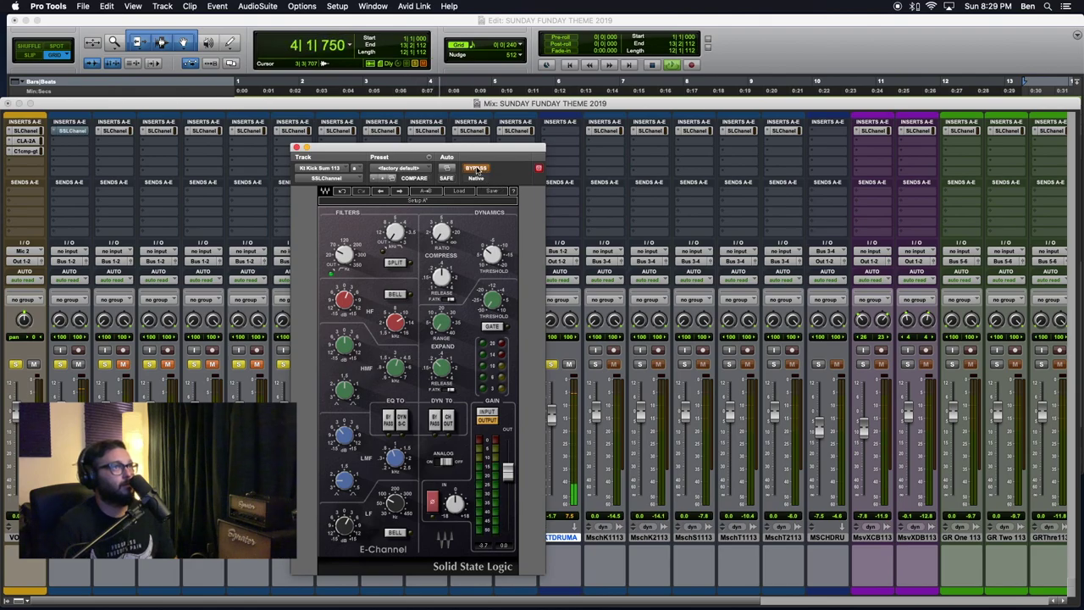
pyautogui.click(479, 169)
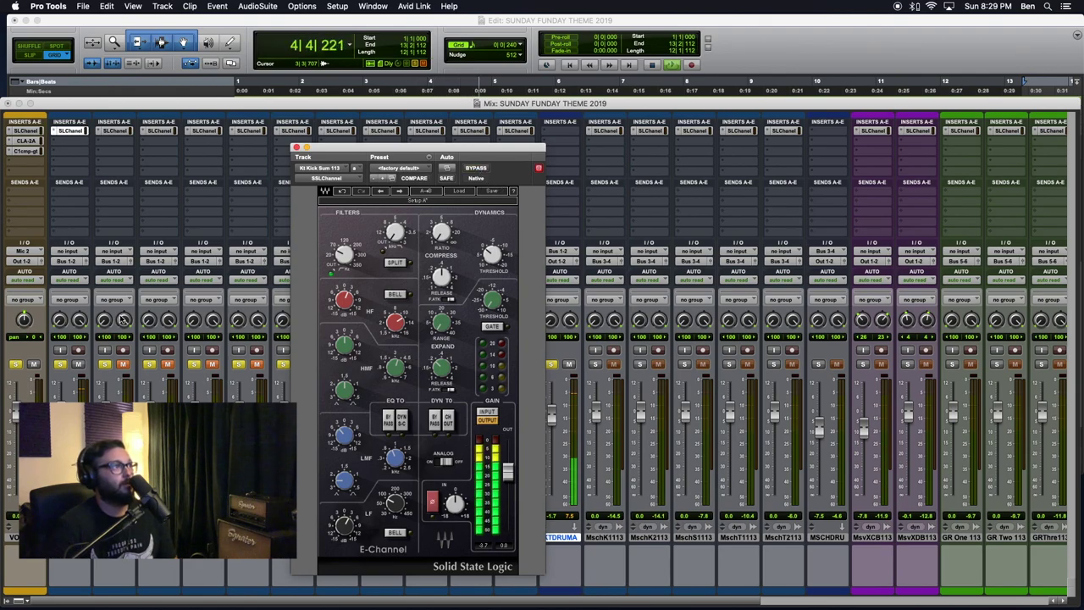
# - Unmute Kt Kick Sub 113 and adjust the compressor threshold on Kt Kick Sum 113
pyautogui.click(123, 364)
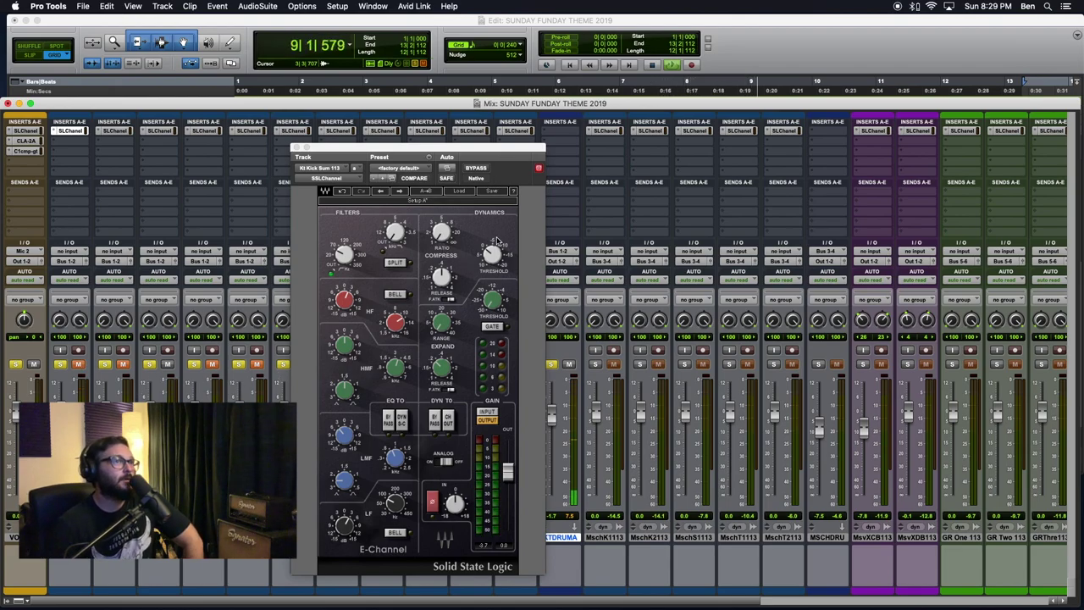
pyautogui.moveTo(495, 255)
pyautogui.mouseDown()
pyautogui.moveTo(495, 231)
pyautogui.moveTo(495, 244)
pyautogui.mouseUp()
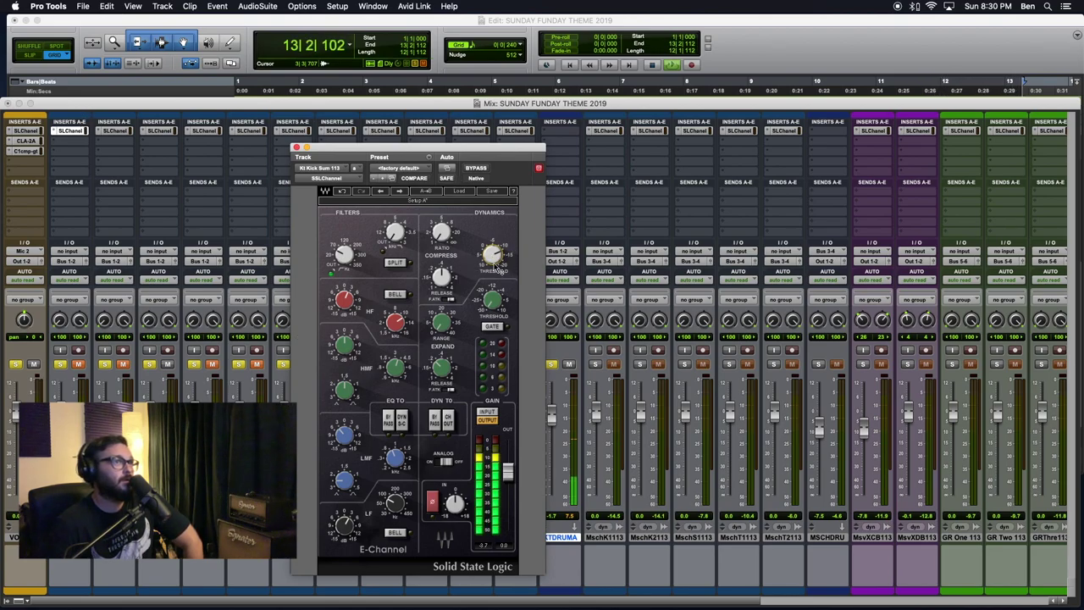
# - Switch SSLChannel to Kt Kick Trig 113, try an LMF boost while sweeping its frequency, and bring the gain back near flat
pyautogui.click(338, 169)
pyautogui.click(344, 188)
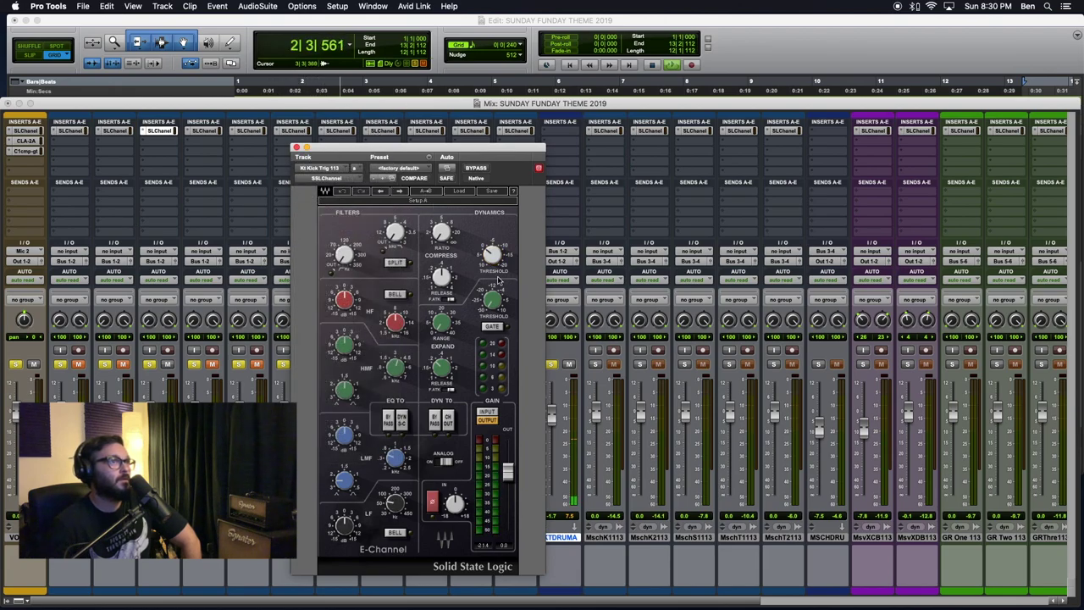
pyautogui.moveTo(339, 257); pyautogui.dragTo(339, 248)
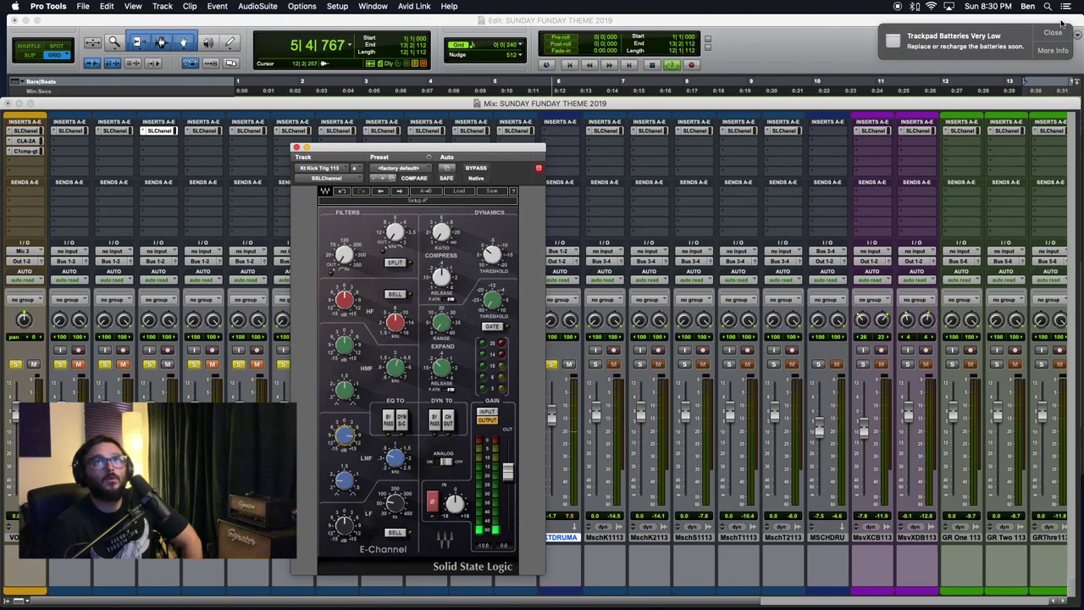
pyautogui.click(1054, 32)
pyautogui.moveTo(394, 460)
pyautogui.mouseDown()
pyautogui.moveTo(395, 438)
pyautogui.moveTo(394, 452)
pyautogui.mouseUp()
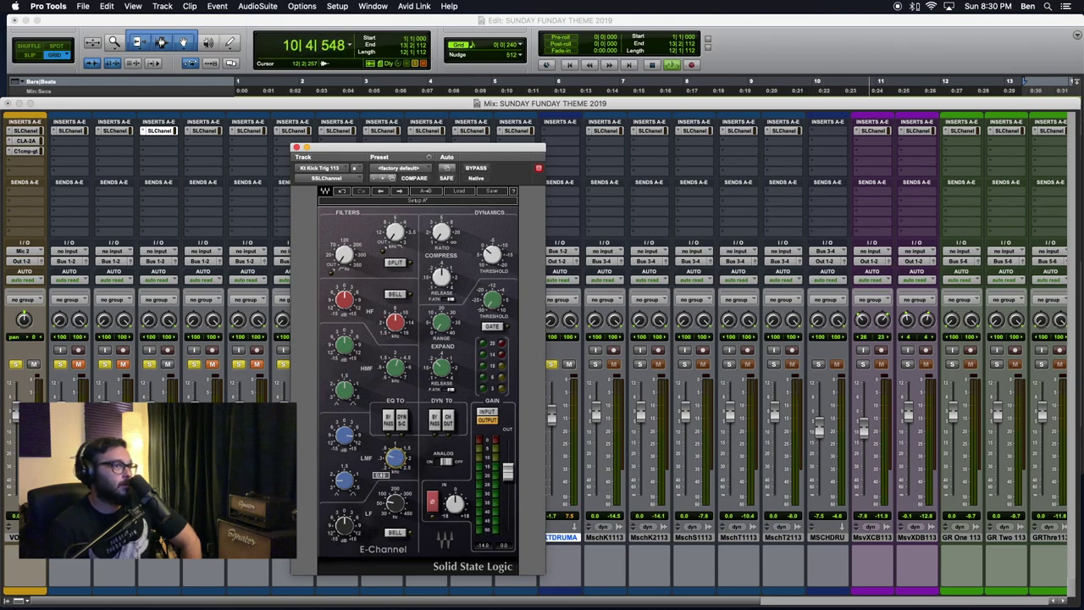
pyautogui.moveTo(341, 429); pyautogui.dragTo(340, 437)
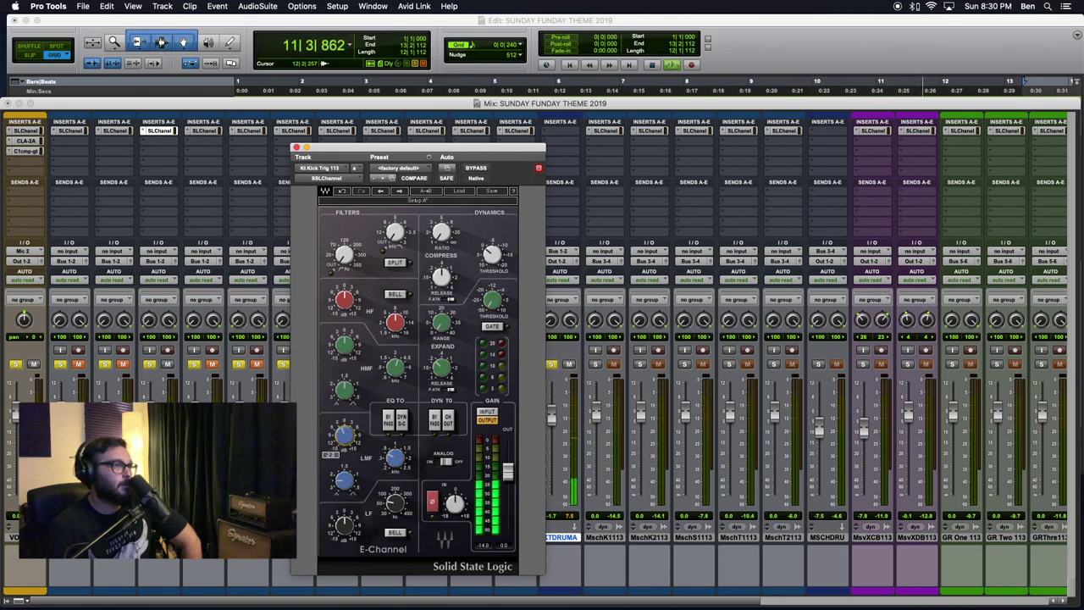
# - Adjust the LF frequency on Kt Kick Trig 113, push the LF gain up, and settle on a slight boost
pyautogui.moveTo(344, 525); pyautogui.dragTo(344, 527)
pyautogui.moveTo(395, 503); pyautogui.dragTo(394, 505)
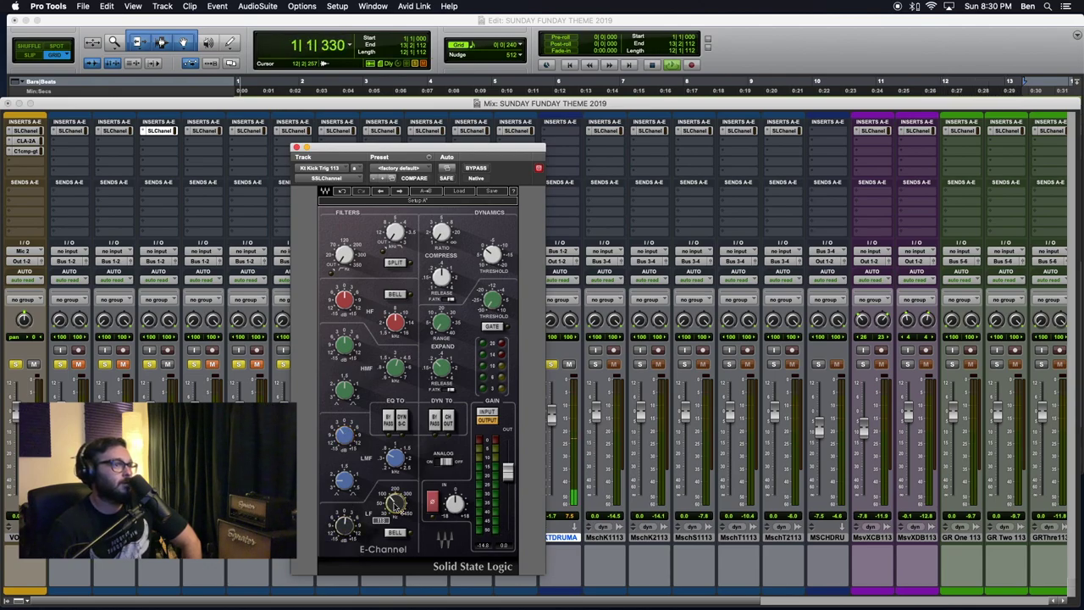
pyautogui.click(345, 527)
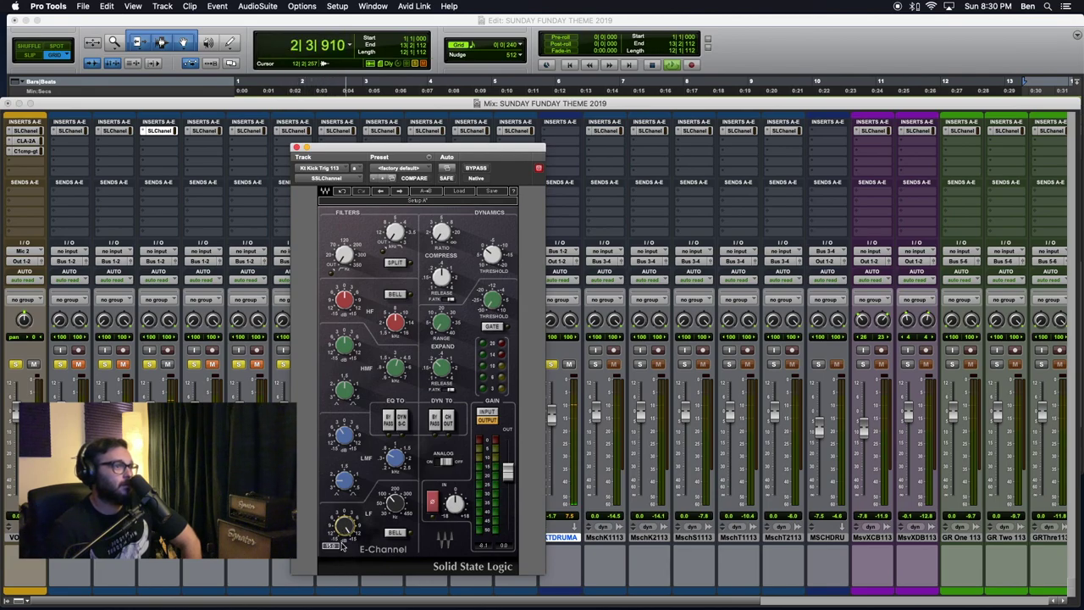
pyautogui.moveTo(345, 527); pyautogui.dragTo(345, 546)
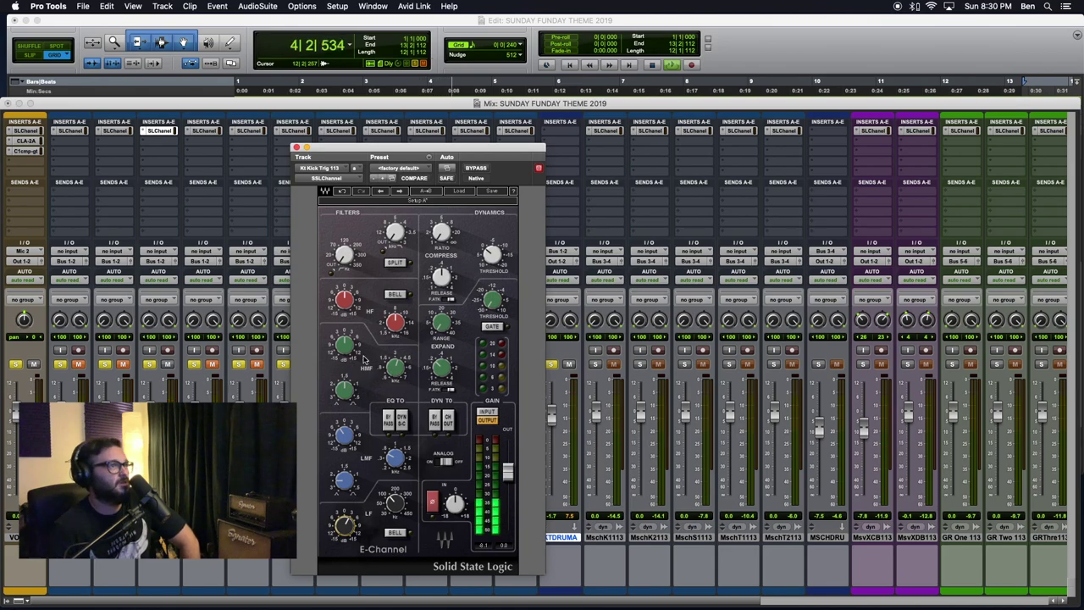
# - Try an HMF boost on Kt Kick Trig 113 while sweeping its frequency, and return the HMF gain to flat
pyautogui.moveTo(337, 342); pyautogui.dragTo(338, 307)
pyautogui.moveTo(399, 374); pyautogui.dragTo(399, 361)
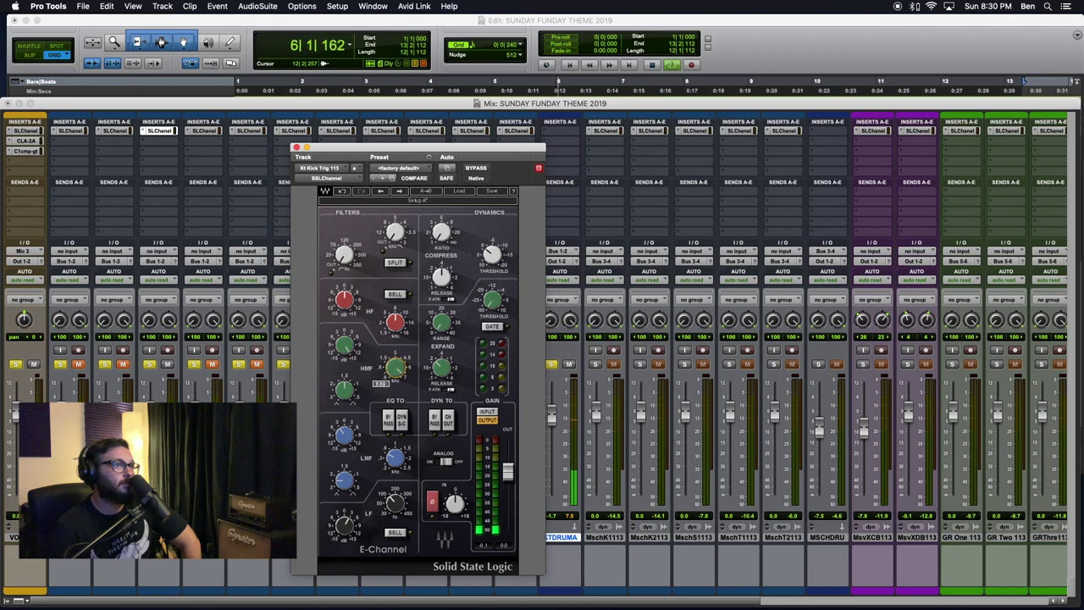
pyautogui.moveTo(396, 368)
pyautogui.mouseDown()
pyautogui.moveTo(396, 387)
pyautogui.moveTo(396, 356)
pyautogui.mouseUp()
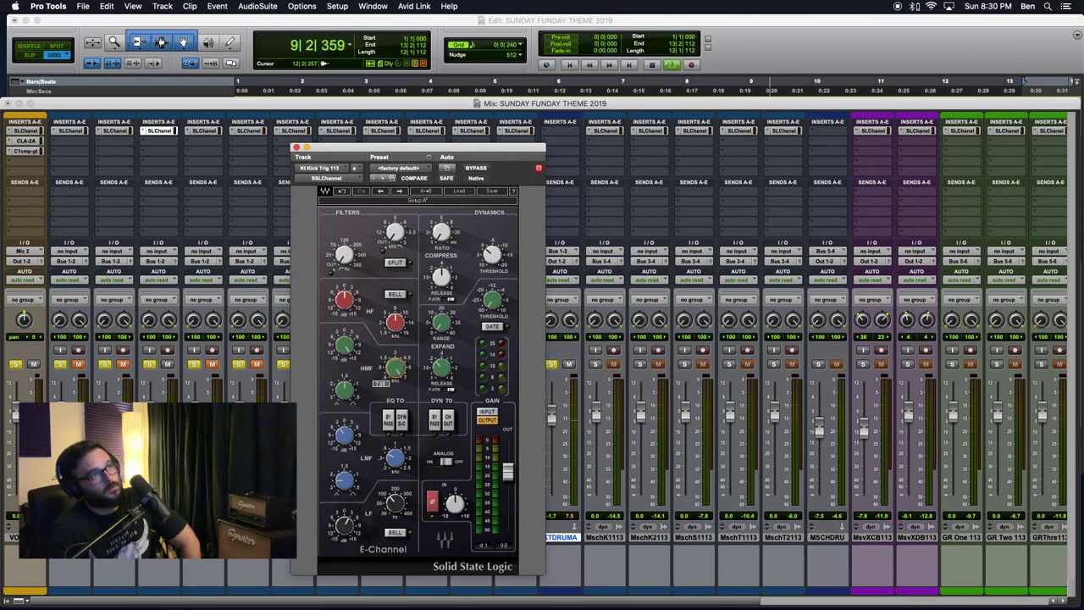
pyautogui.moveTo(396, 367); pyautogui.dragTo(346, 343)
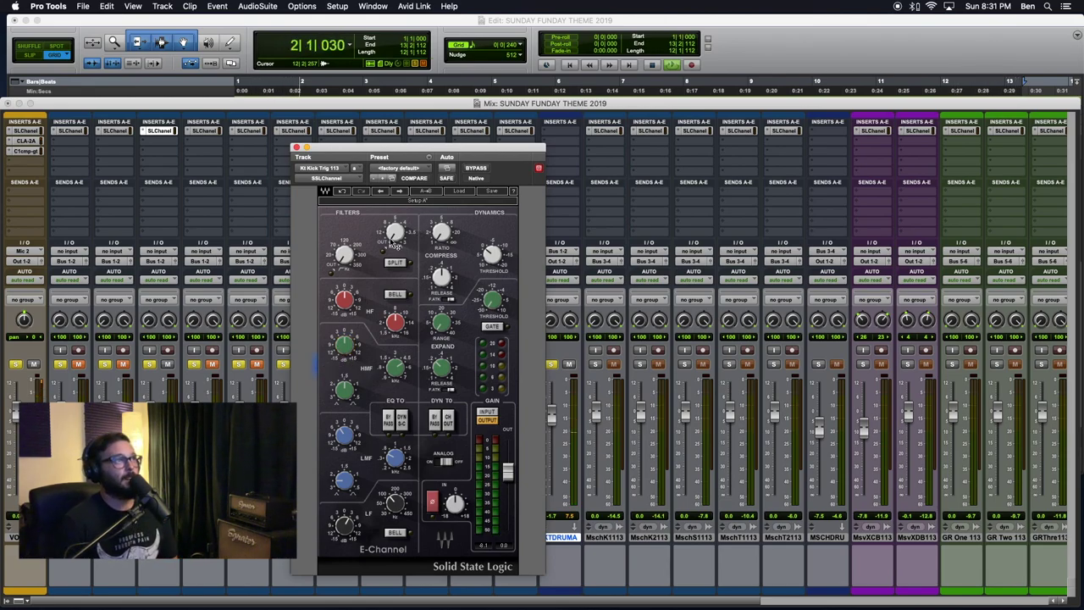
# - Engage the high-pass filter on Kt Kick Trig 113 and dial in its compressor ratio and threshold
pyautogui.moveTo(348, 255); pyautogui.dragTo(348, 248)
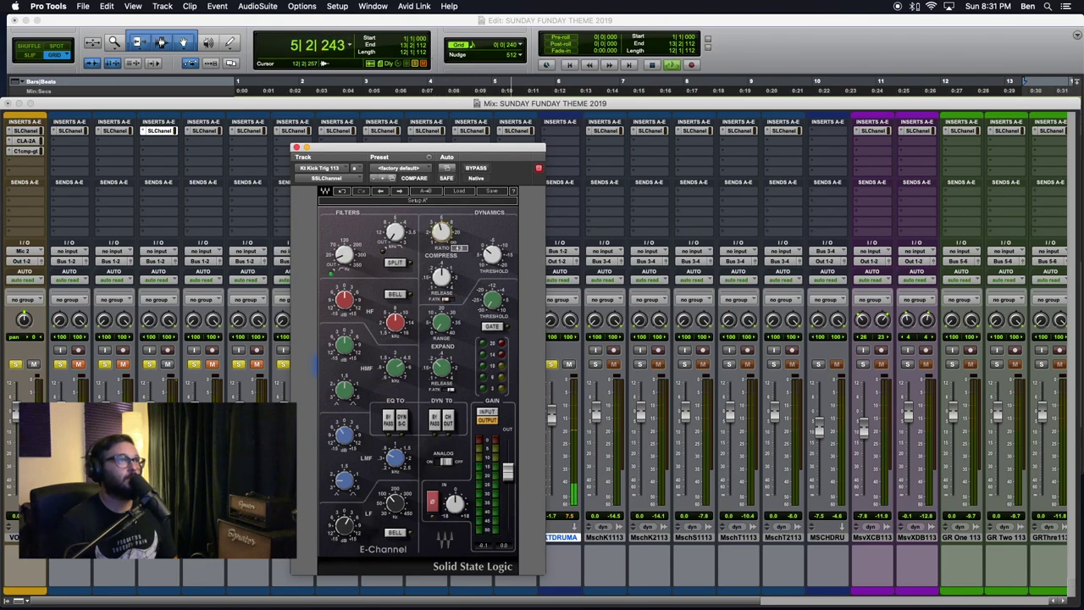
pyautogui.moveTo(442, 280)
pyautogui.moveTo(492, 252)
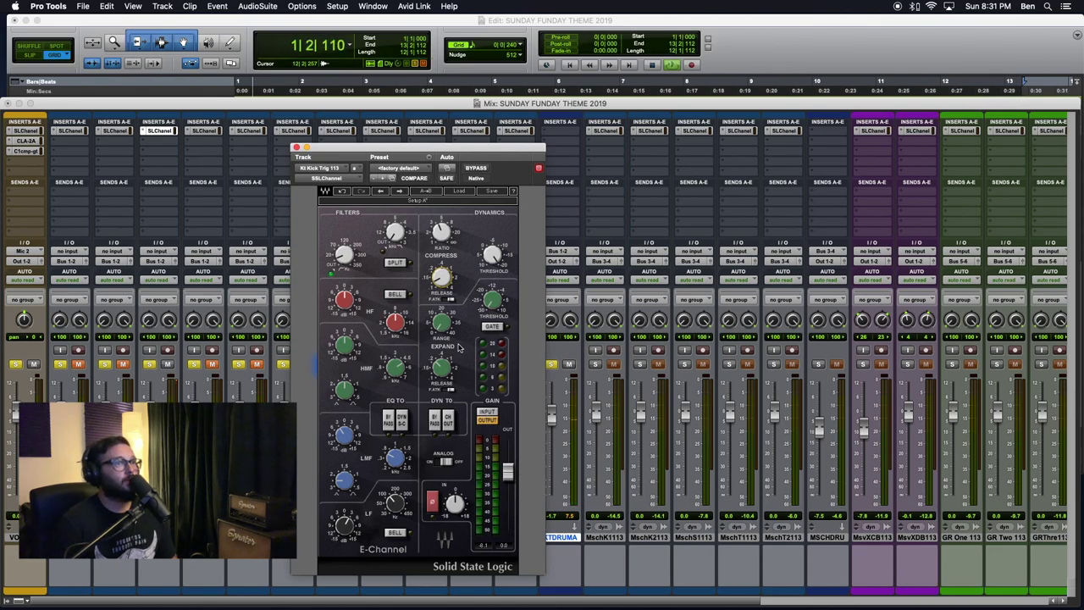
pyautogui.moveTo(477, 149); pyautogui.dragTo(547, 135)
pyautogui.moveTo(570, 249); pyautogui.dragTo(570, 227)
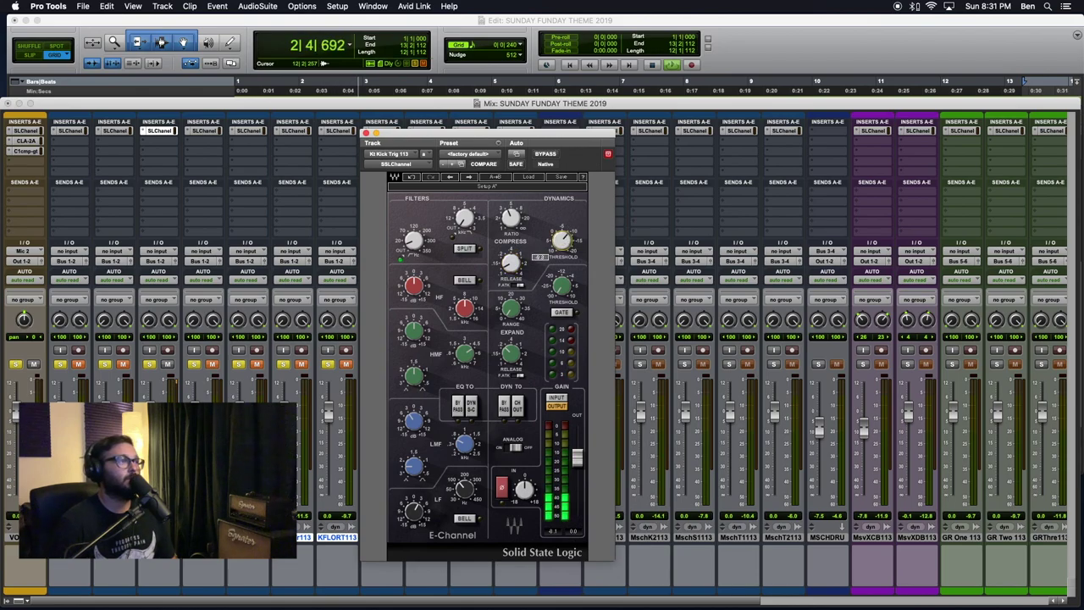
# - Try higher compressor ratios on Kt Kick Trig 113, and refine its ratio, release and threshold
pyautogui.click(511, 218)
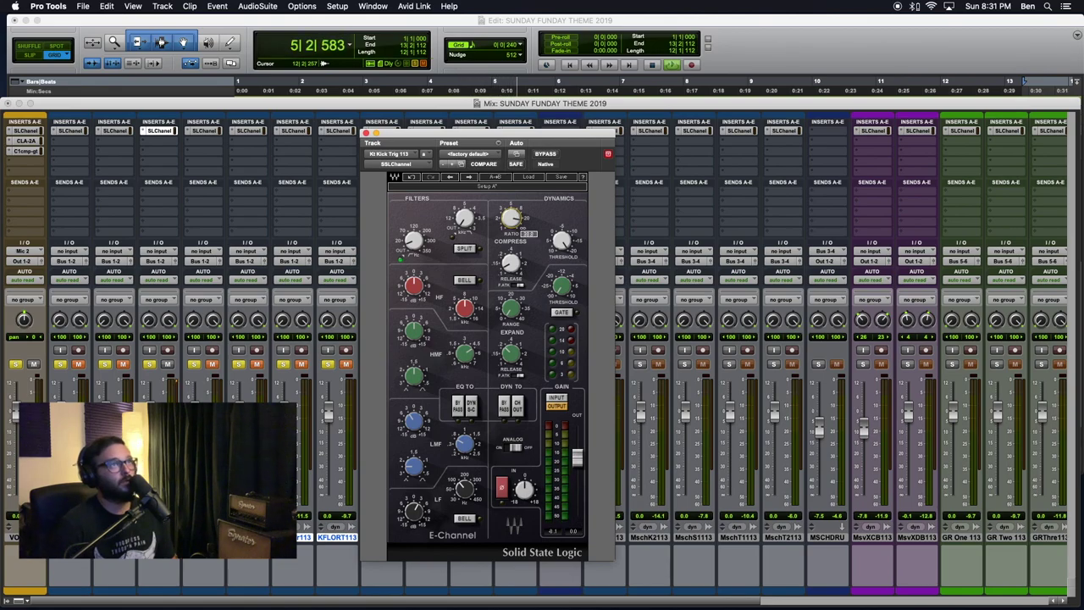
pyautogui.moveTo(511, 218); pyautogui.dragTo(511, 226)
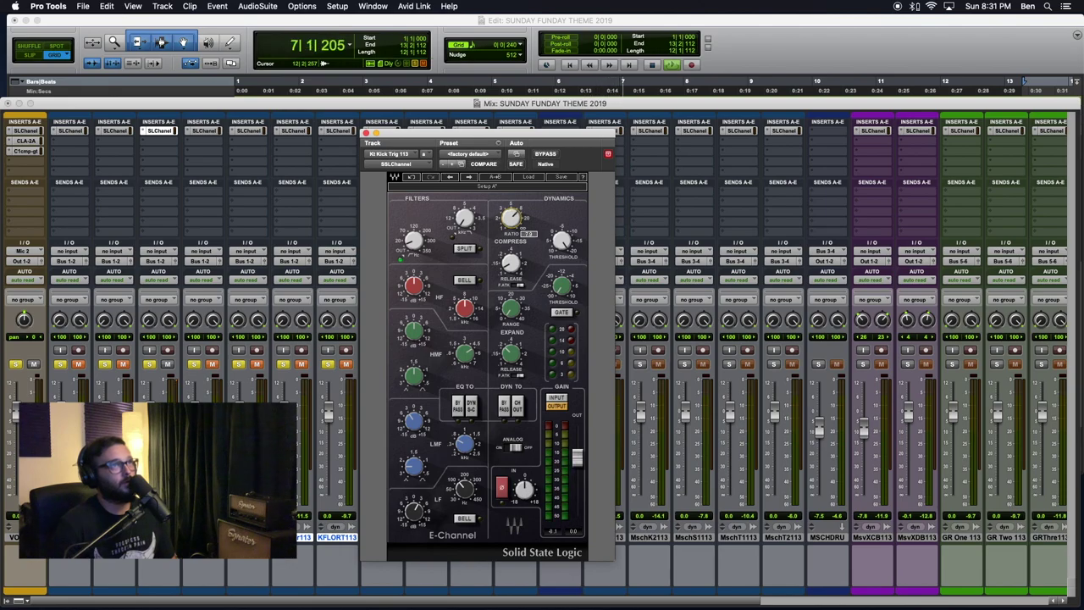
pyautogui.moveTo(511, 265); pyautogui.dragTo(511, 255)
pyautogui.click(518, 284)
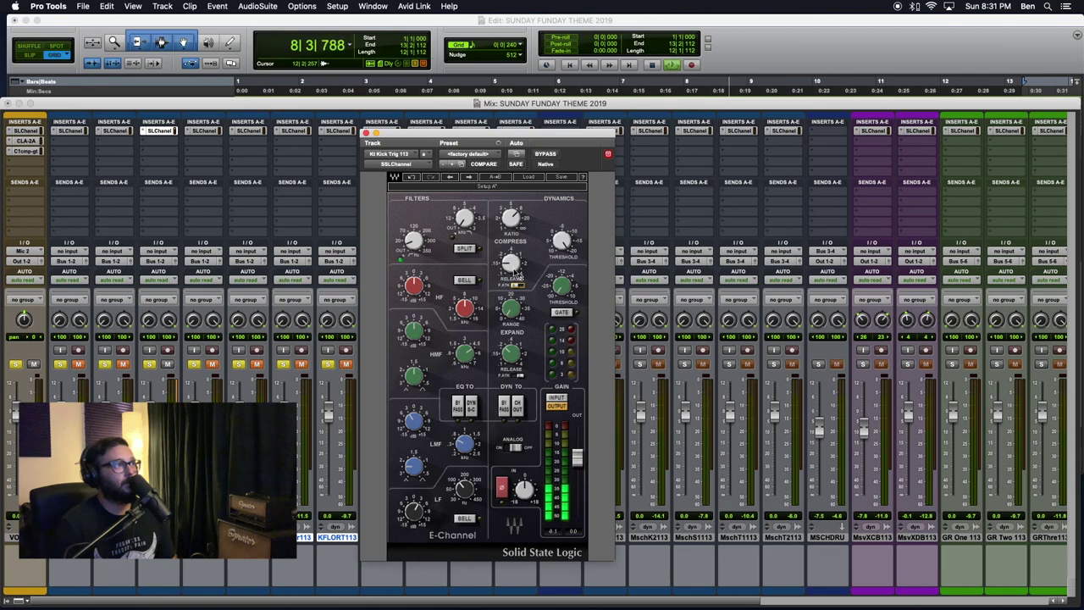
pyautogui.moveTo(512, 219); pyautogui.dragTo(511, 225)
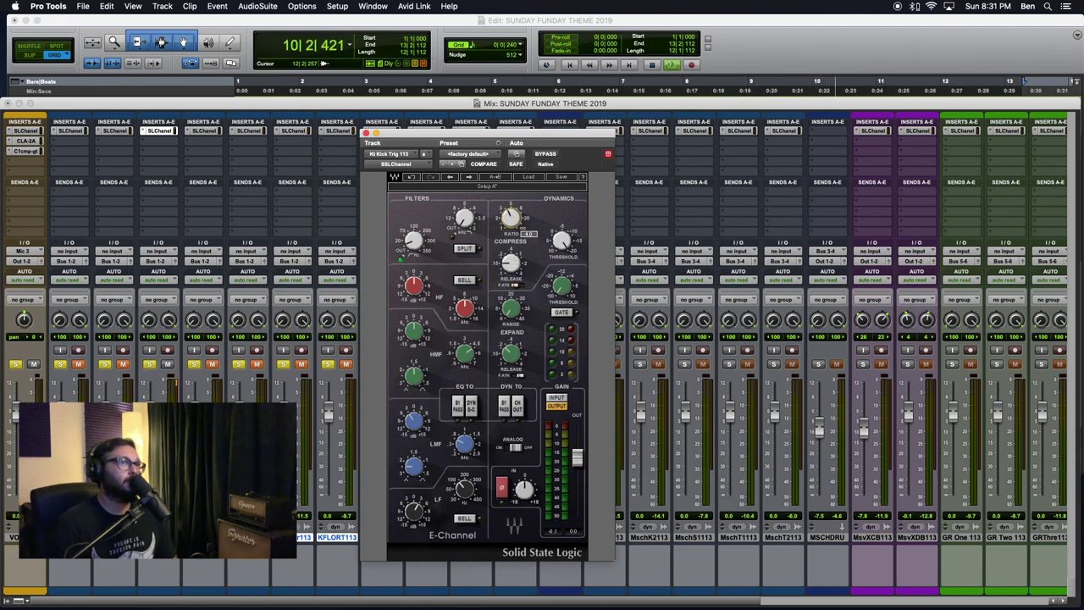
pyautogui.click(561, 240)
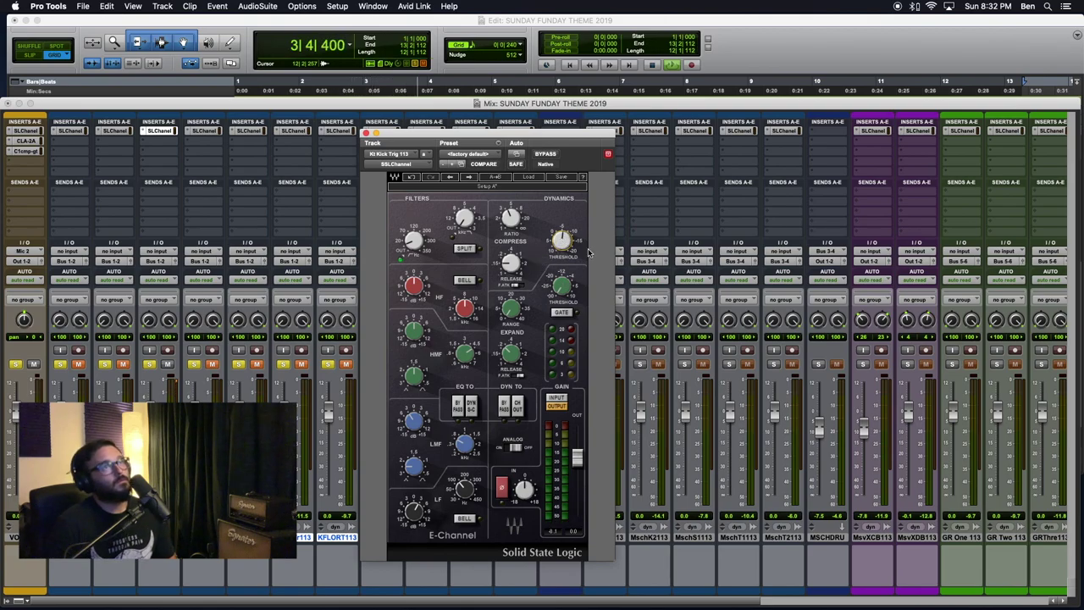
# - Compare Kt Kick Trig 113 with SSLChannel bypassed and active, and unmute Kt Kick Sub 113 and Kt Kick Sum 113
pyautogui.click(546, 154)
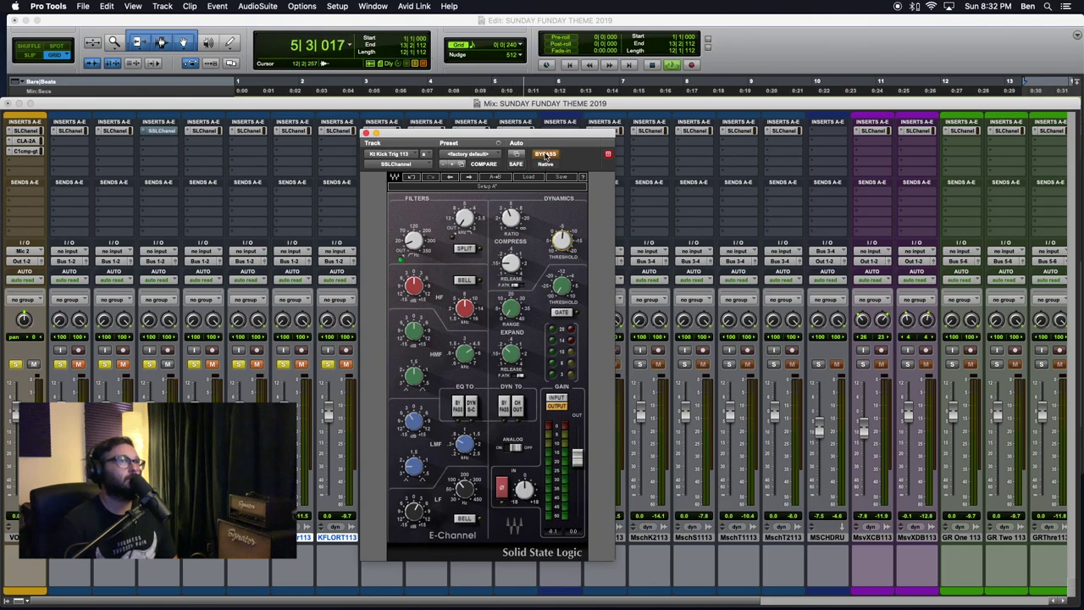
pyautogui.click(546, 154)
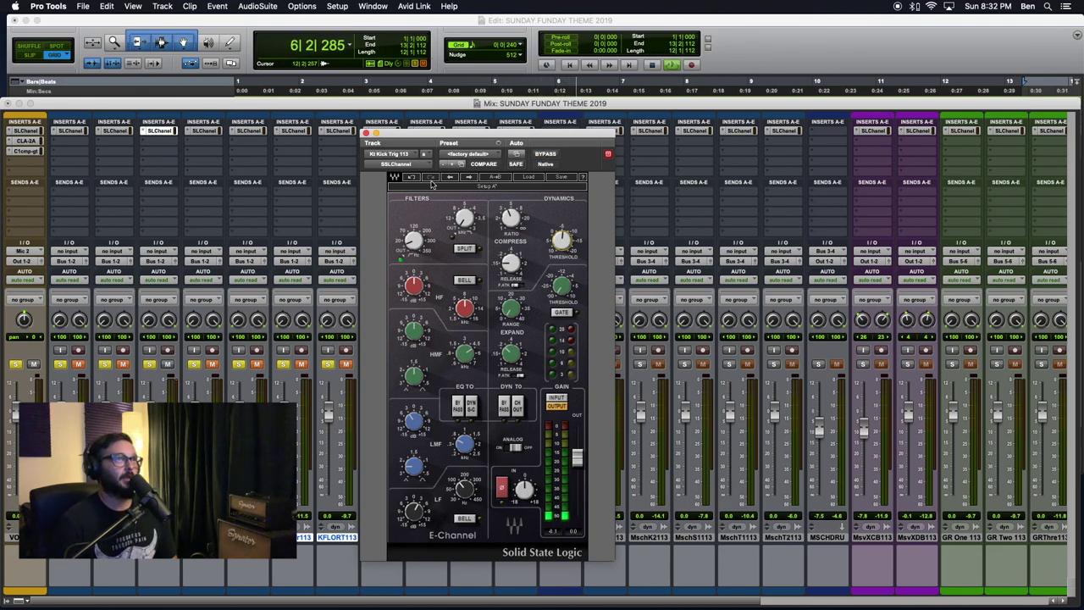
pyautogui.click(122, 366)
pyautogui.click(81, 366)
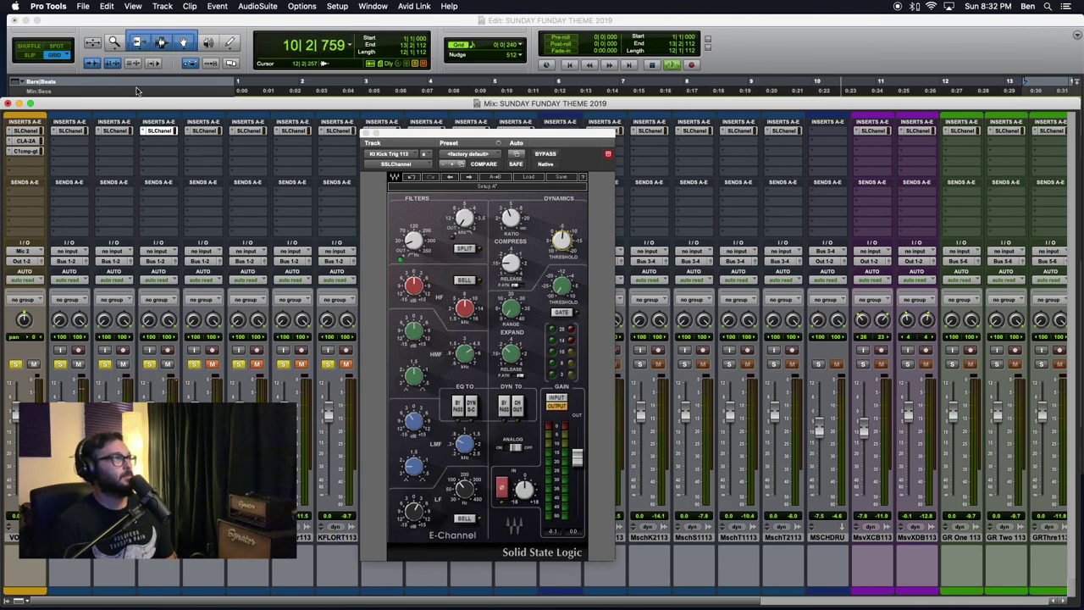
# - Open and close the SSLChannel on Kt Kick Sum 113, and bring the Edit window back to the front
pyautogui.click(82, 131)
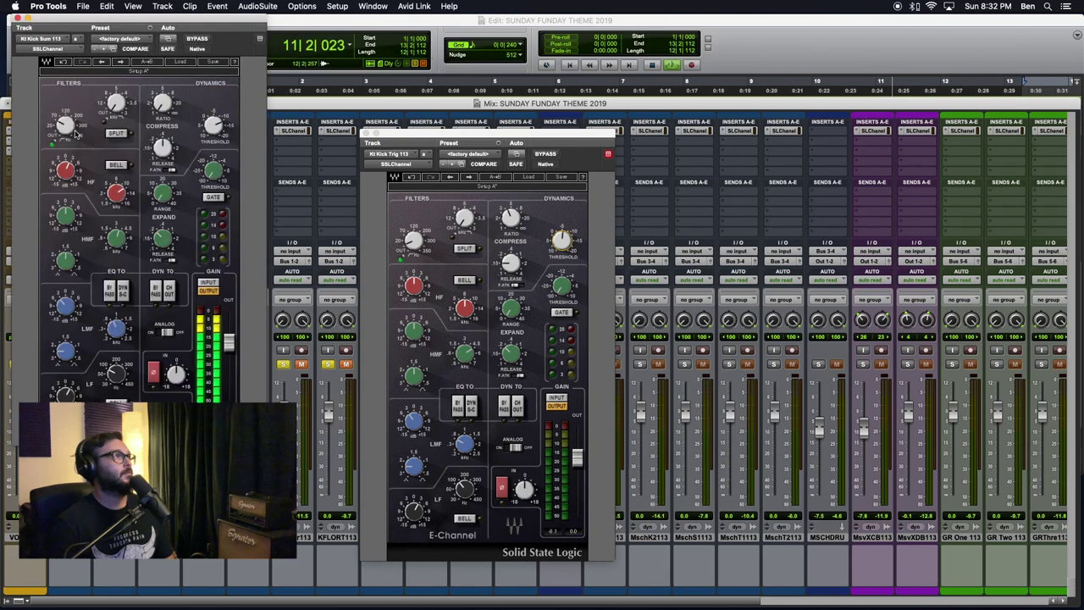
pyautogui.click(17, 18)
pyautogui.click(19, 19)
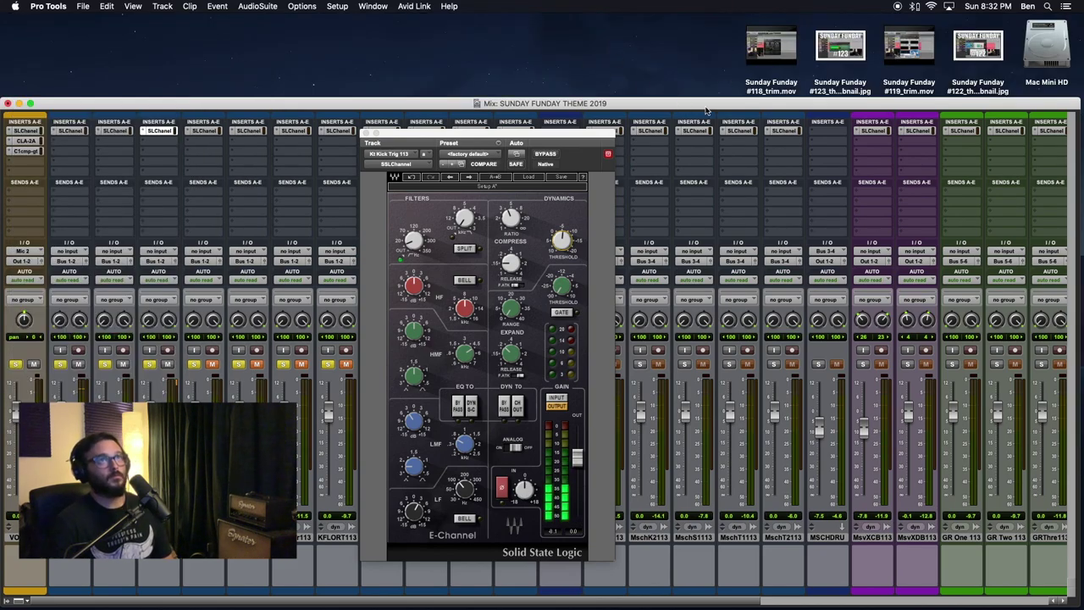
pyautogui.press('super+equal')
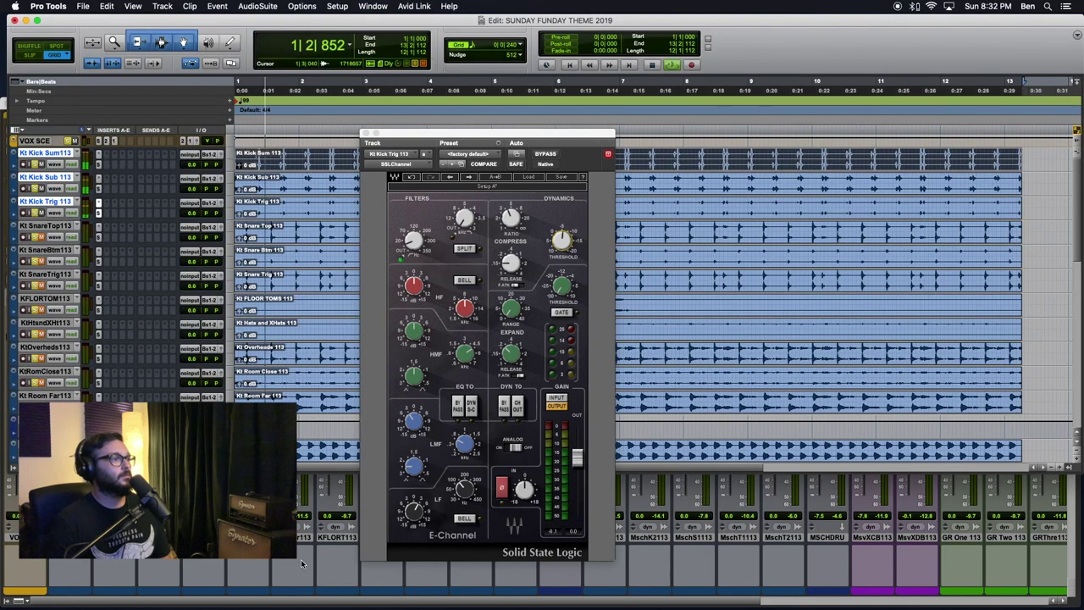
# - Show the Mix window and compare the three kick tracks with their SSLChannel inserts bypassed and active, closing the SSLChannel windows
pyautogui.press('super+equal')
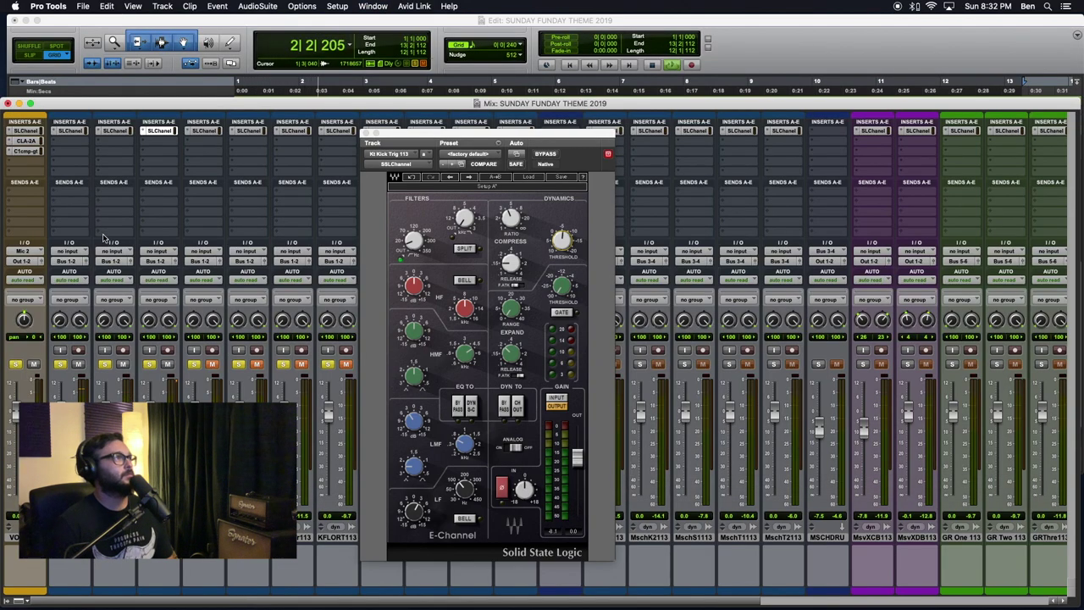
pyautogui.click(72, 136)
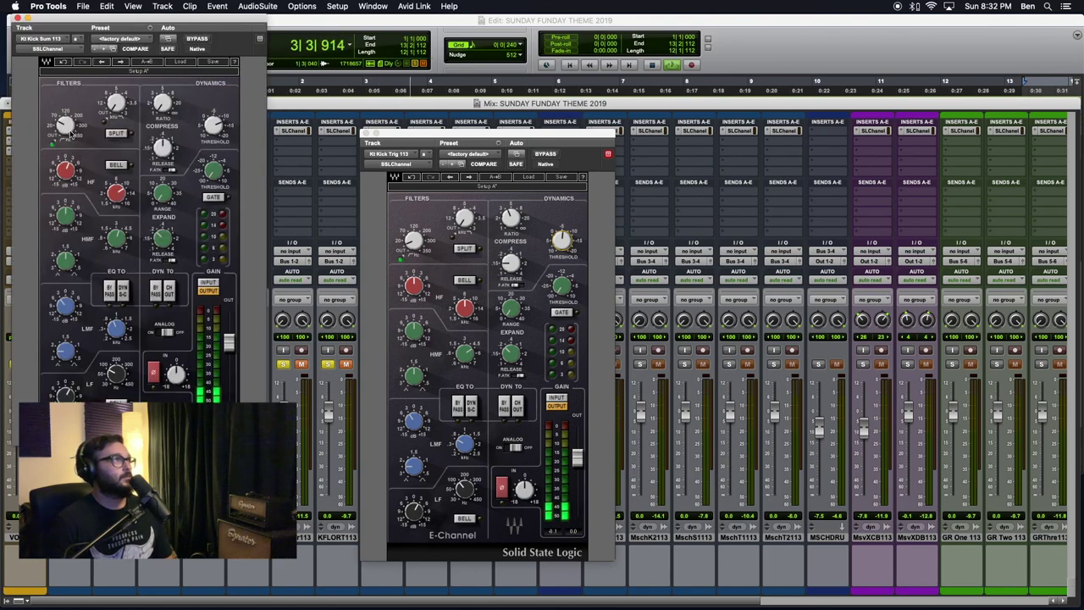
pyautogui.click(17, 17)
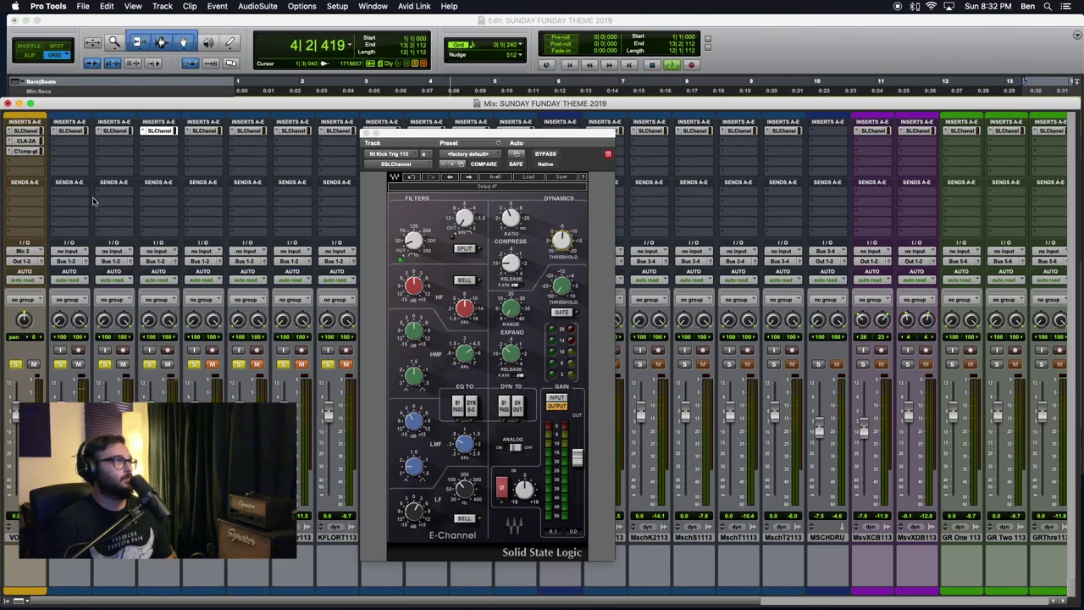
pyautogui.keyDown('alt'); pyautogui.keyDown('shift'); pyautogui.keyDown('super'); pyautogui.click(70, 132); pyautogui.keyUp('super'); pyautogui.keyUp('shift'); pyautogui.keyUp('alt')
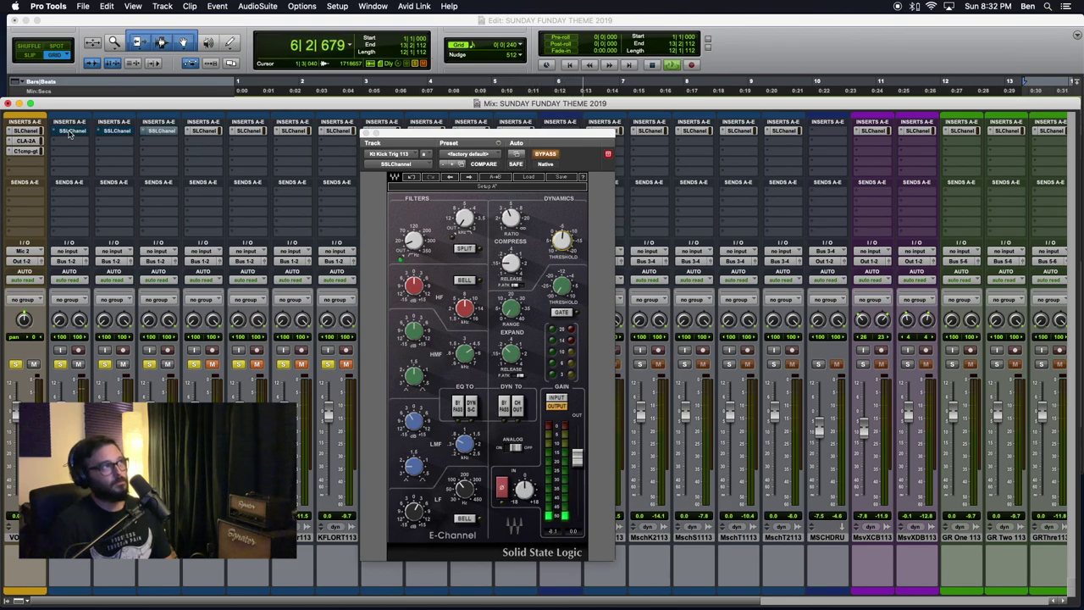
pyautogui.keyDown('alt'); pyautogui.keyDown('shift'); pyautogui.keyDown('super'); pyautogui.click(71, 132); pyautogui.keyUp('super'); pyautogui.keyUp('shift'); pyautogui.keyUp('alt')
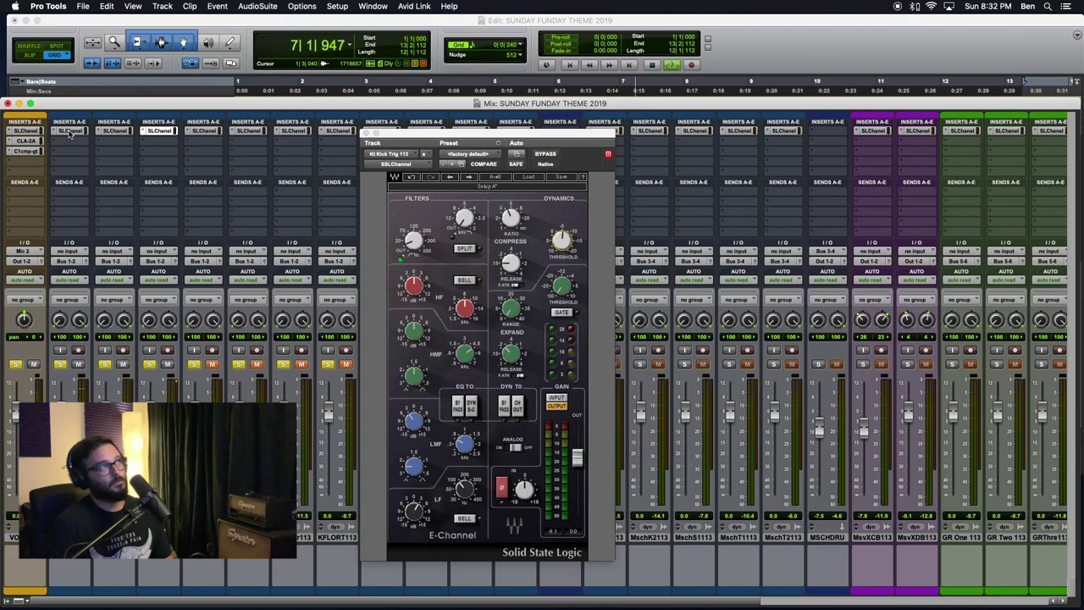
pyautogui.keyDown('alt'); pyautogui.keyDown('shift'); pyautogui.keyDown('super'); pyautogui.click(70, 132); pyautogui.keyUp('super'); pyautogui.keyUp('shift'); pyautogui.keyUp('alt')
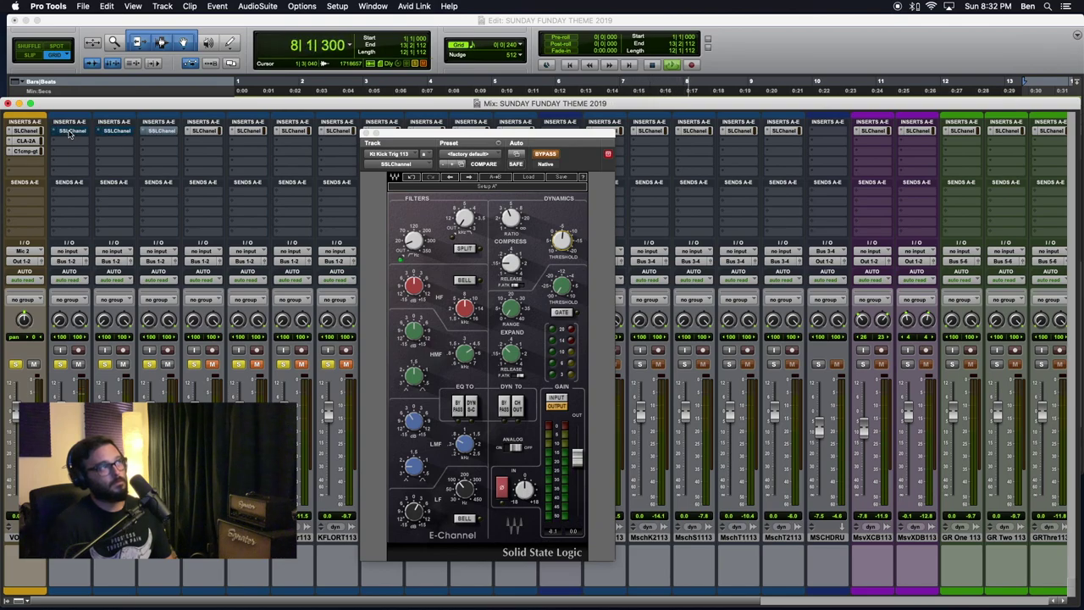
pyautogui.keyDown('alt'); pyautogui.keyDown('shift'); pyautogui.keyDown('super'); pyautogui.click(71, 132); pyautogui.keyUp('super'); pyautogui.keyUp('shift'); pyautogui.keyUp('alt')
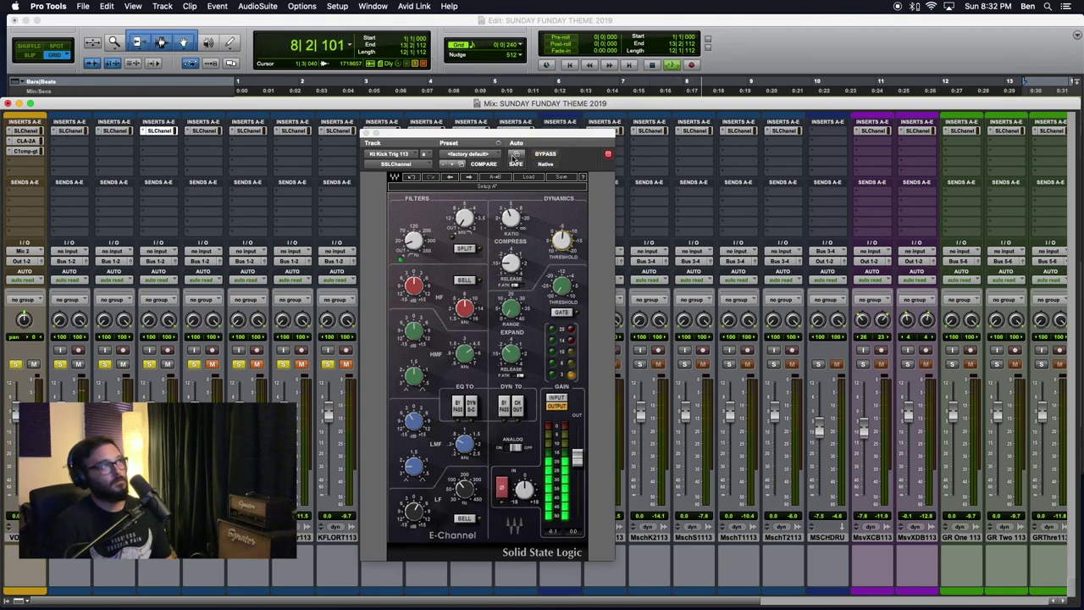
pyautogui.click(365, 134)
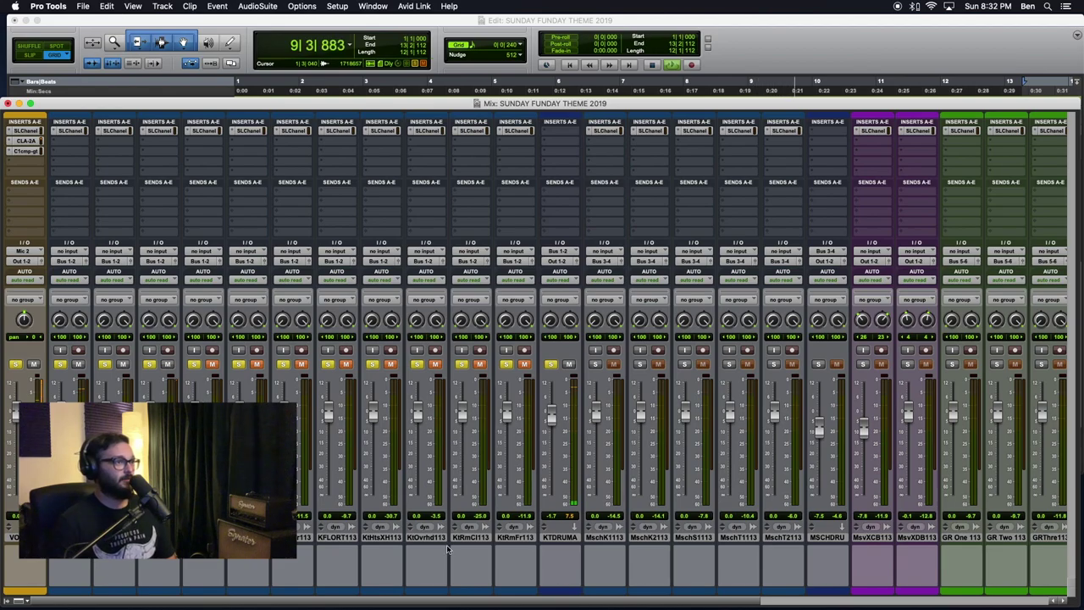
# - Open the SSLChannel on Kt Snare Top 113 and unmute the snare top, bottom and trigger tracks
pyautogui.click(304, 538)
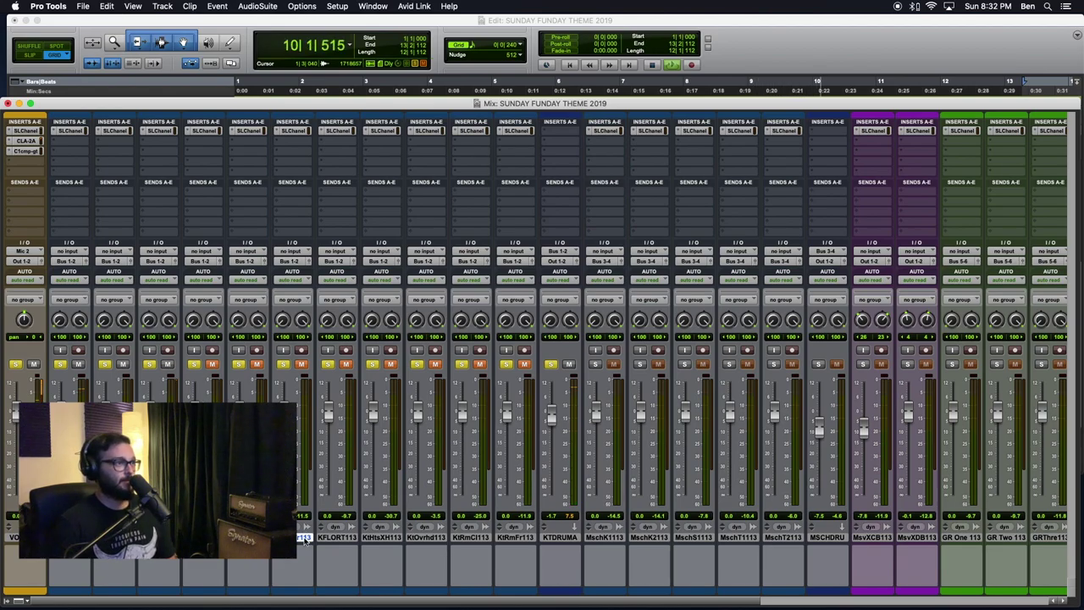
pyautogui.click(213, 131)
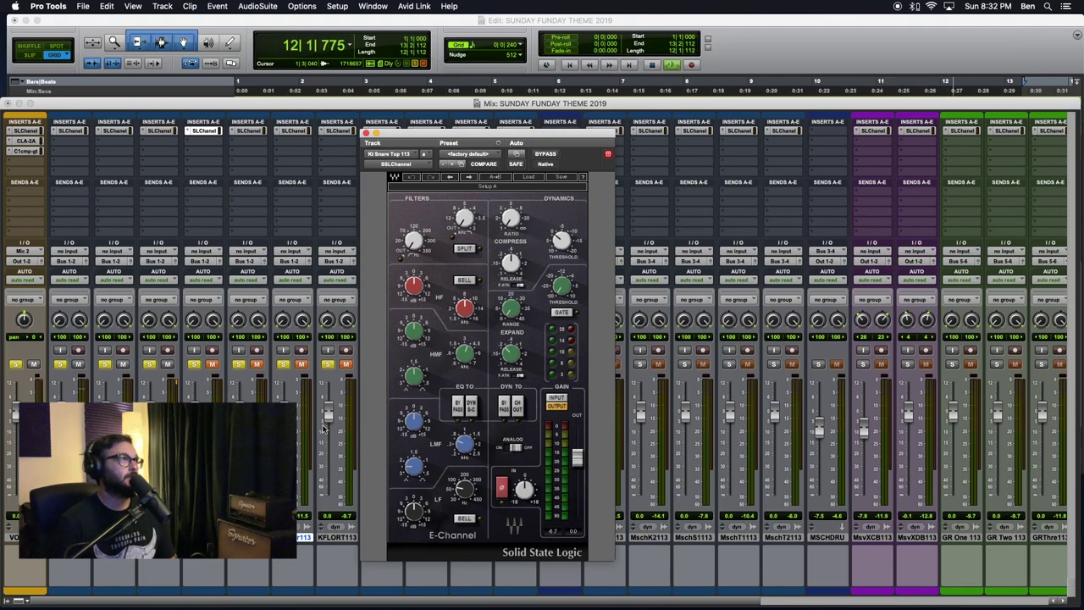
pyautogui.keyDown('super'); pyautogui.click(210, 132); pyautogui.keyUp('super')
pyautogui.click(213, 135)
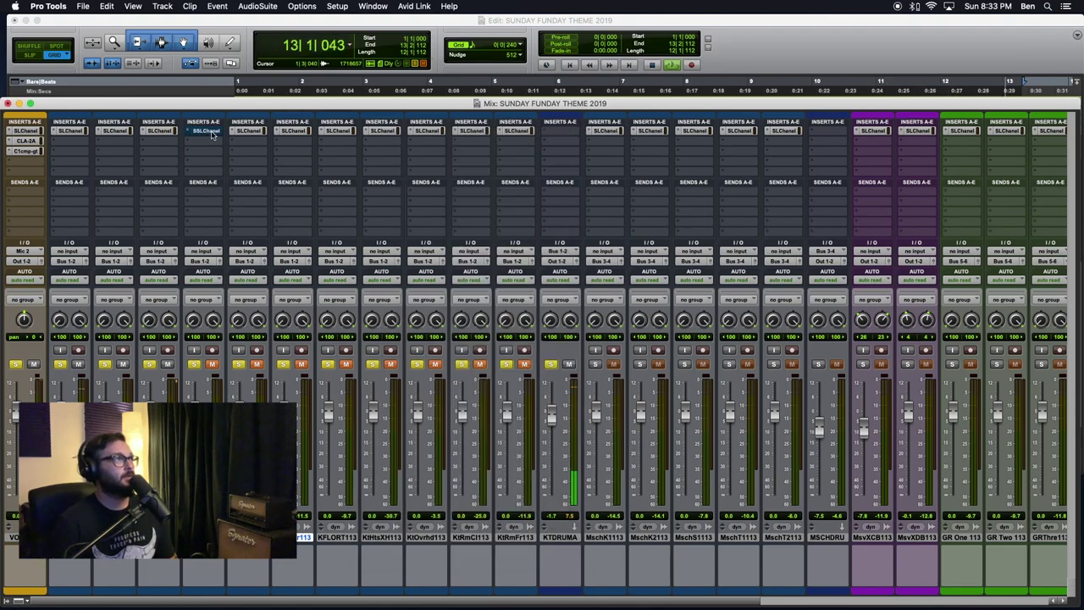
pyautogui.keyDown('super'); pyautogui.click(210, 133); pyautogui.keyUp('super')
pyautogui.click(210, 133)
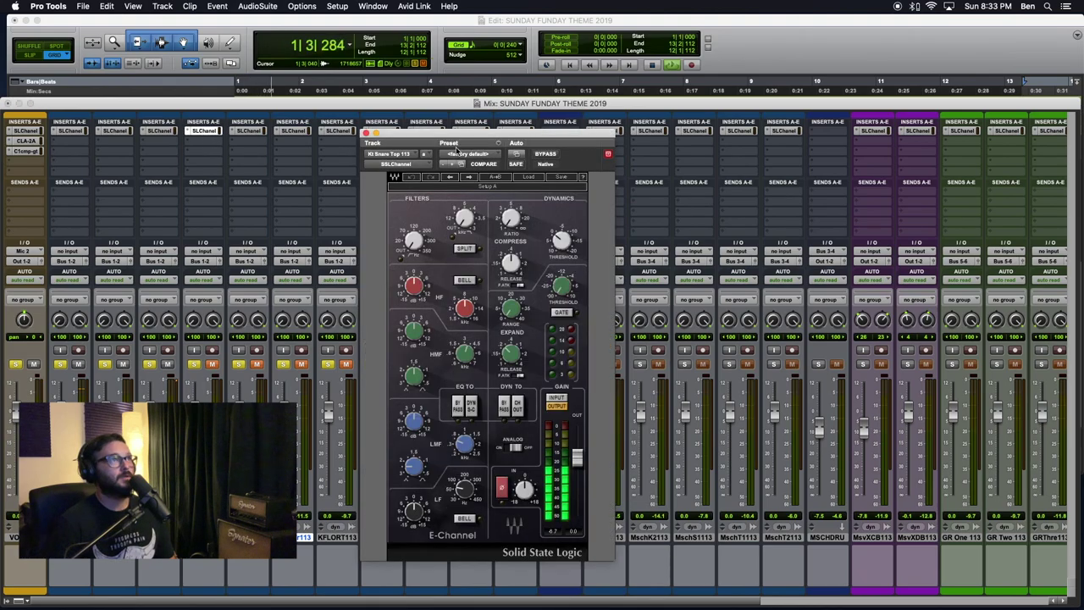
pyautogui.click(213, 365)
pyautogui.click(258, 365)
pyautogui.click(302, 365)
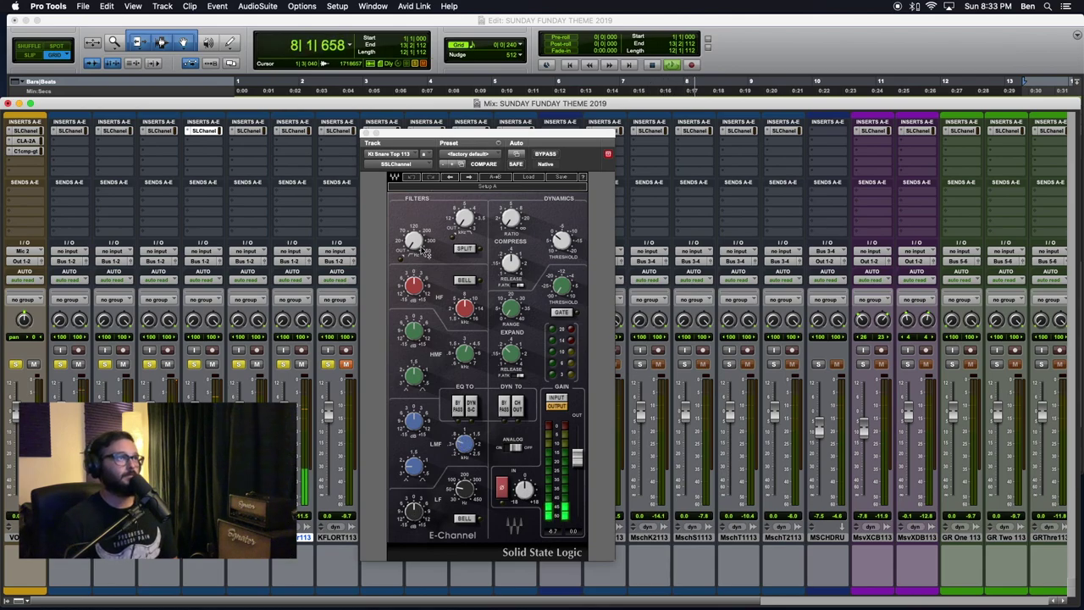
# - Engage and tune the high-pass filter on Kt Snare Top 113, and mute the snare bottom and trigger tracks
pyautogui.moveTo(416, 245); pyautogui.dragTo(416, 225)
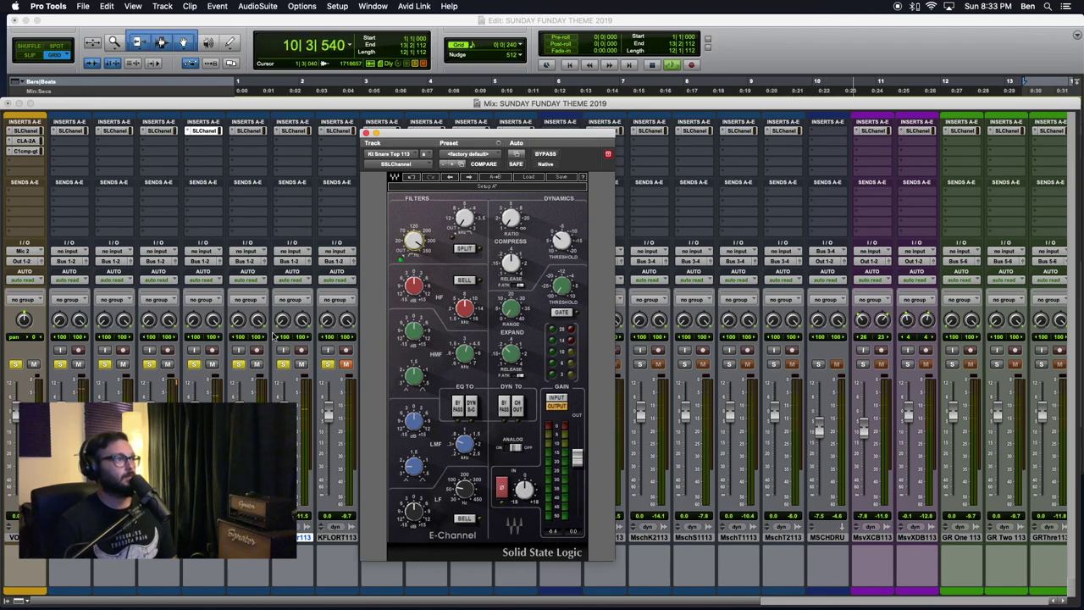
pyautogui.click(257, 365)
pyautogui.click(301, 365)
pyautogui.click(346, 368)
pyautogui.click(412, 241)
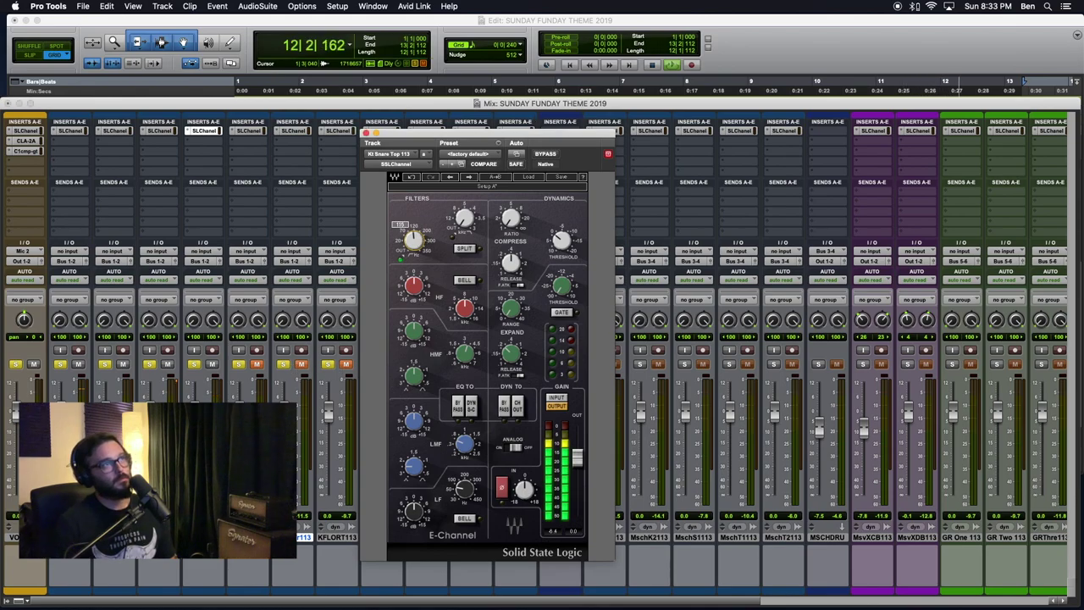
pyautogui.moveTo(412, 241); pyautogui.dragTo(413, 257)
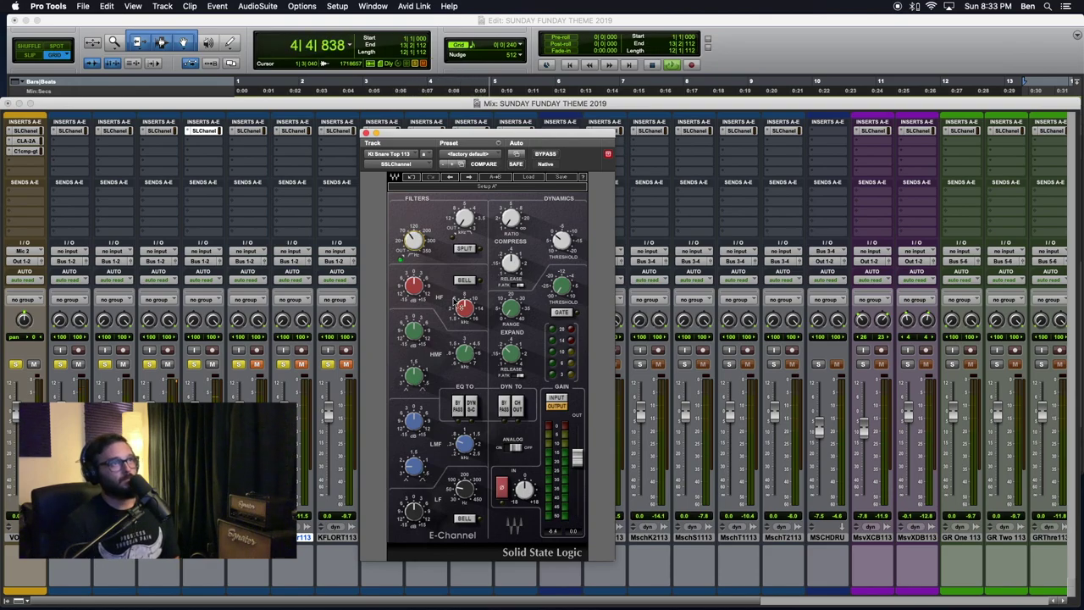
# - Sweep a boosted HMF band on Kt Snare Top 113, compare it with SSLChannel bypassed, and pull the HMF gain down
pyautogui.moveTo(414, 332); pyautogui.dragTo(414, 330)
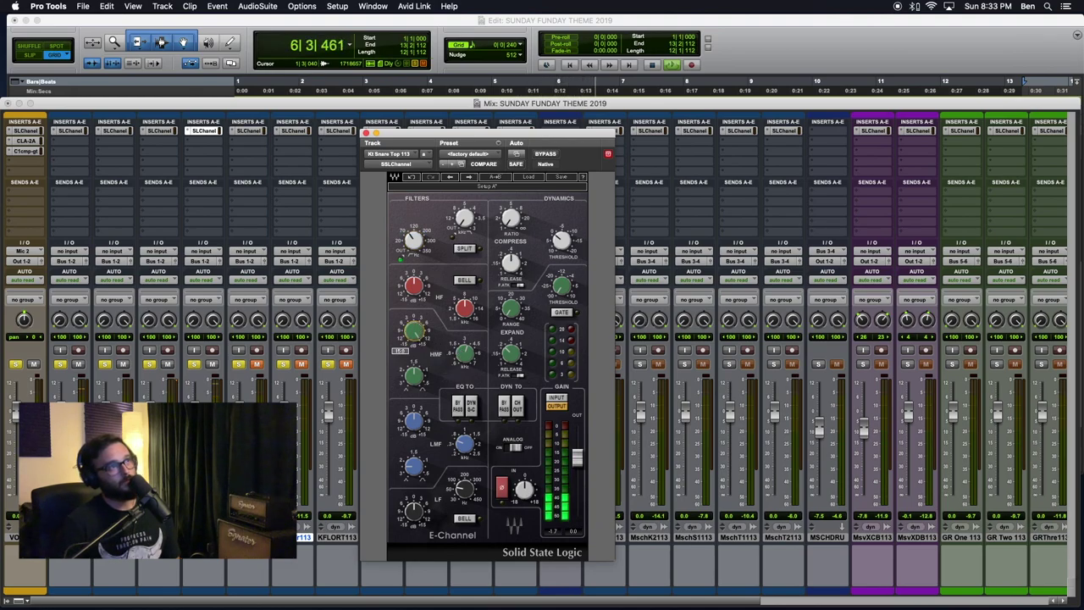
pyautogui.moveTo(464, 353); pyautogui.dragTo(464, 350)
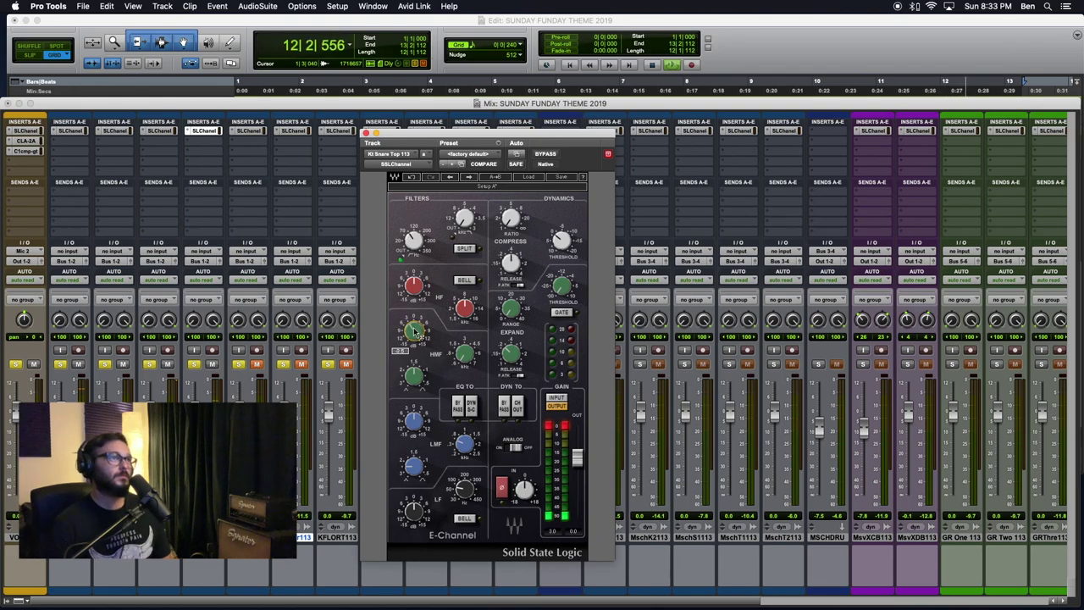
pyautogui.click(548, 154)
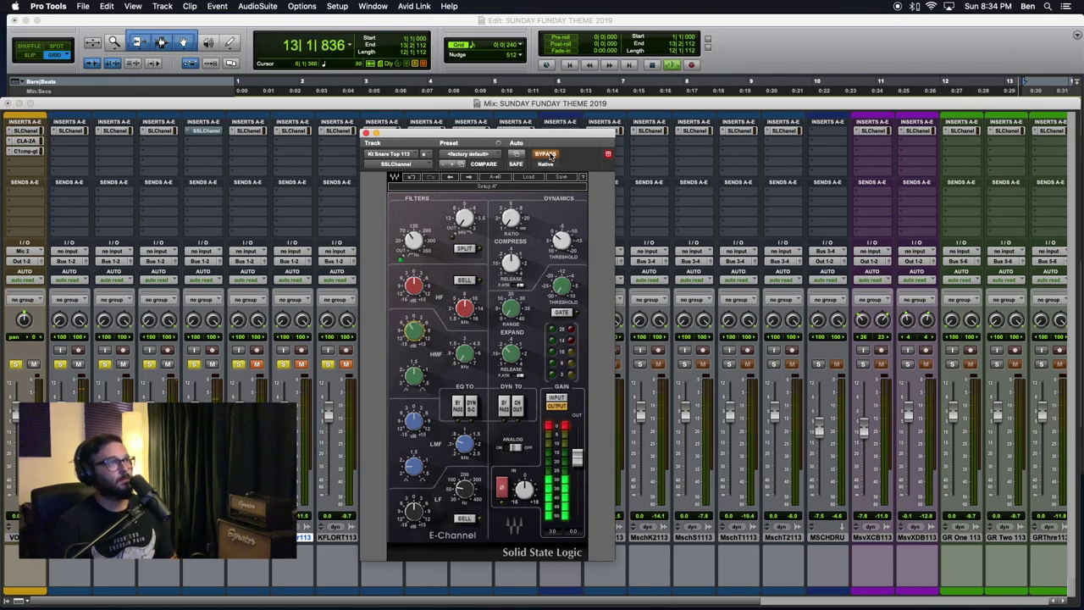
pyautogui.click(548, 154)
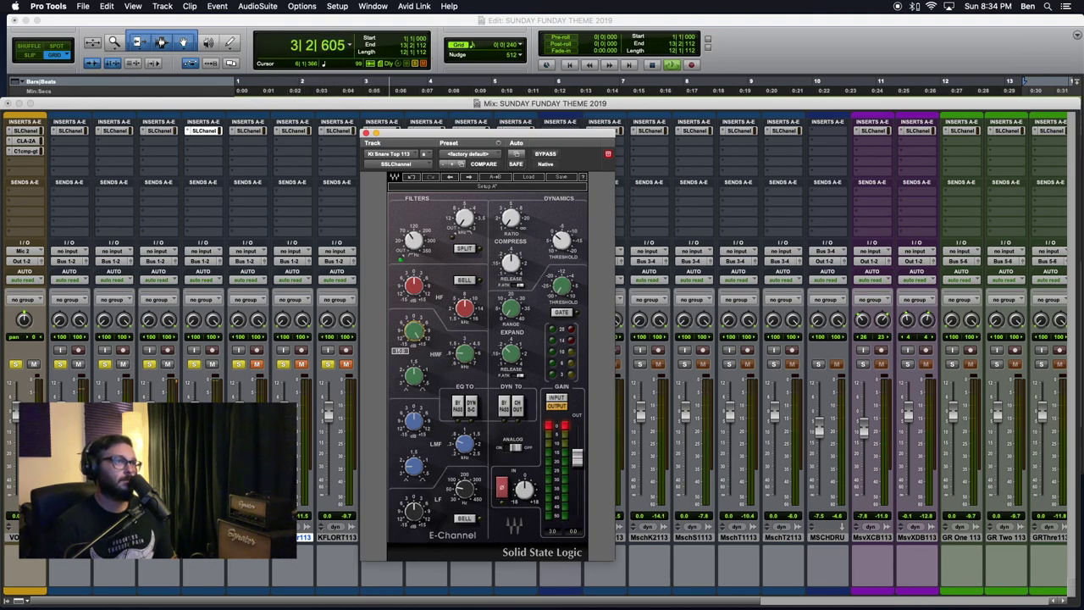
pyautogui.moveTo(417, 333); pyautogui.dragTo(409, 326)
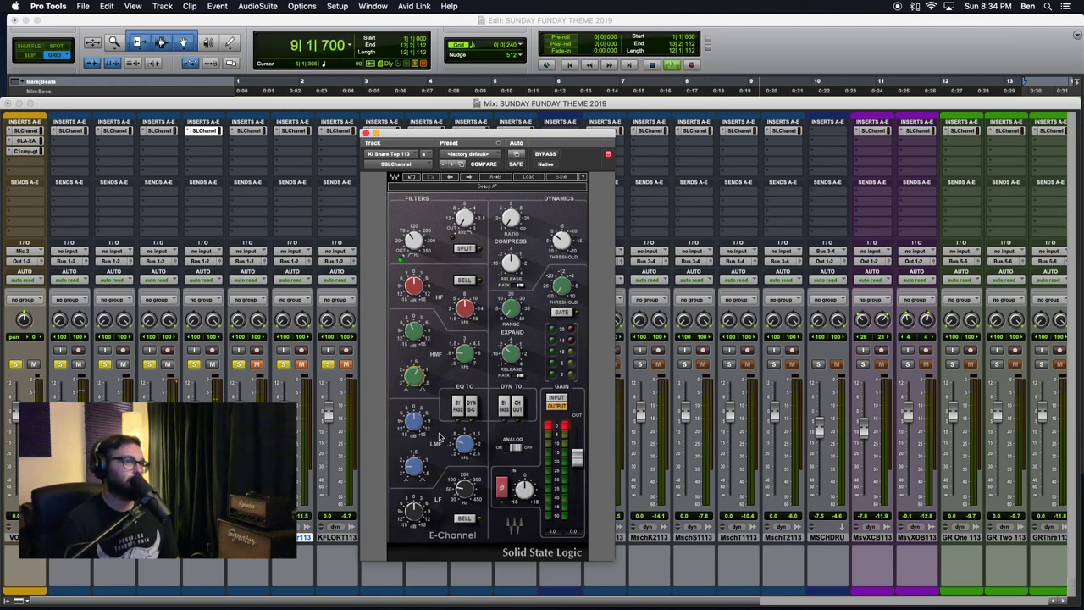
# - Sweep a boosted LMF band on Kt Snare Top 113, reduce its gain, and compare the result with SSLChannel bypassed
pyautogui.moveTo(416, 424); pyautogui.dragTo(416, 381)
pyautogui.moveTo(465, 449); pyautogui.dragTo(466, 430)
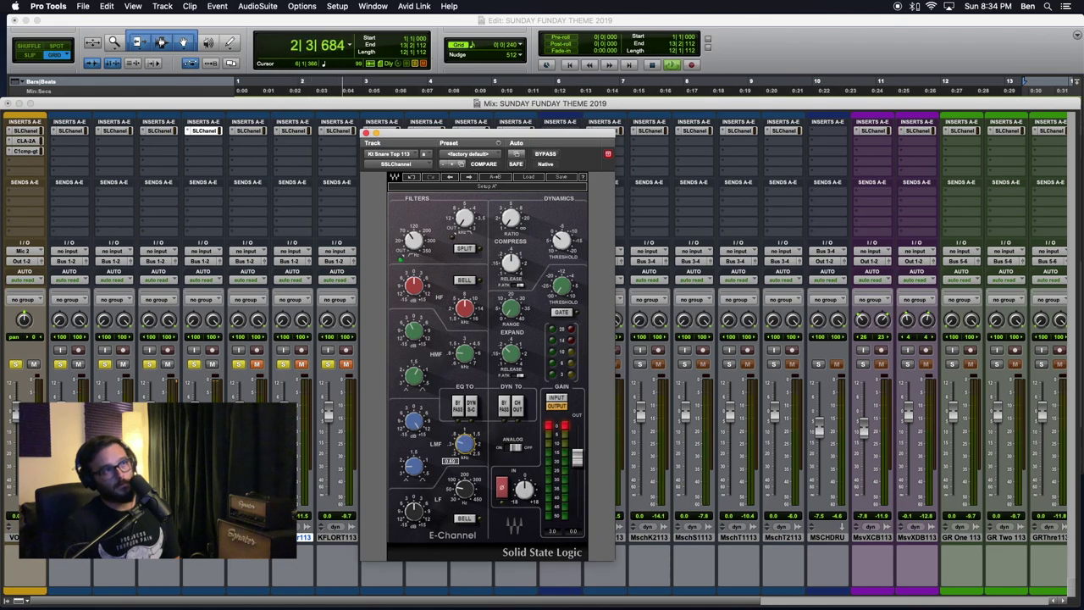
pyautogui.moveTo(418, 425); pyautogui.dragTo(418, 445)
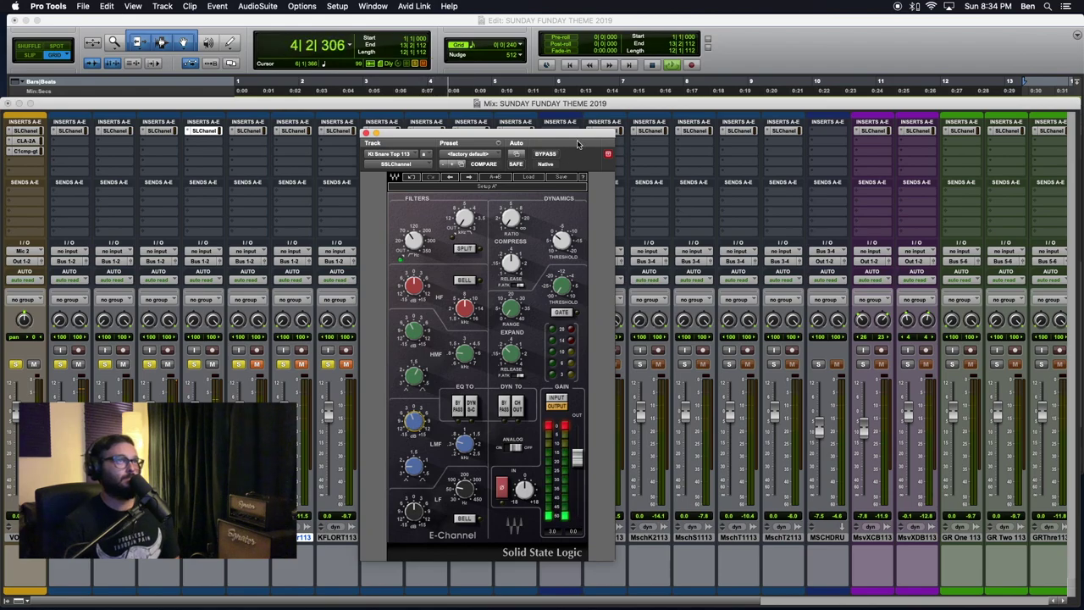
pyautogui.click(551, 154)
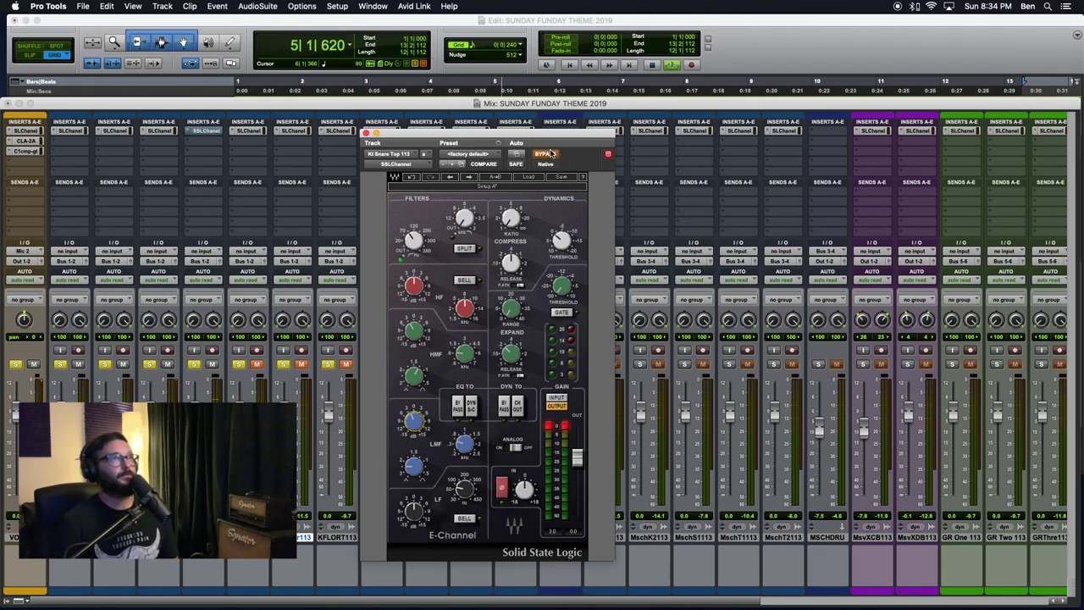
pyautogui.click(550, 153)
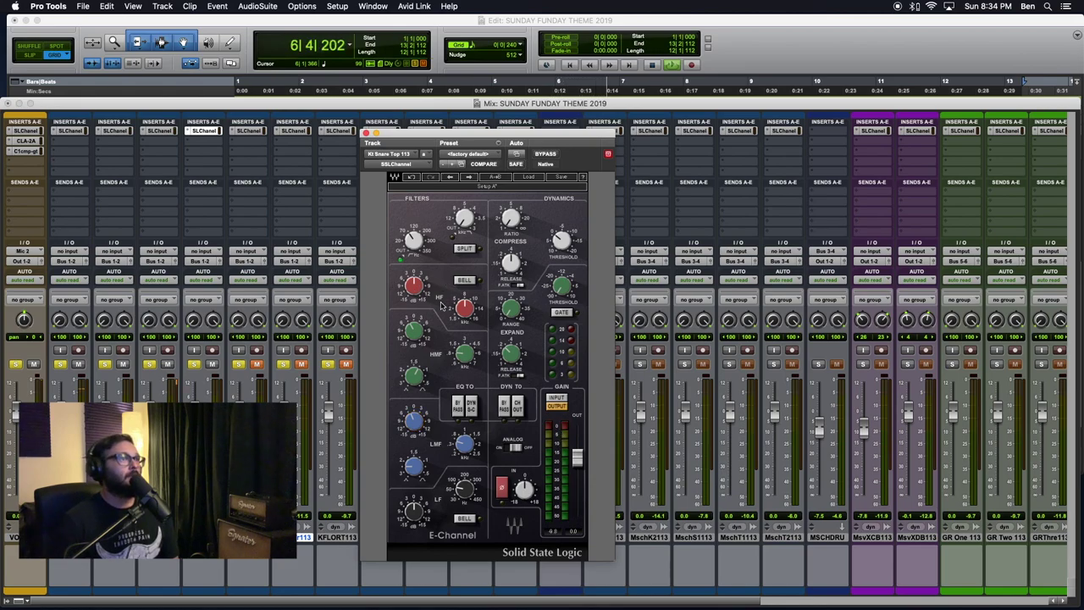
# - Adjust the HF band's frequency on Kt Snare Top 113 and boost its gain
pyautogui.click(465, 307)
pyautogui.moveTo(463, 318); pyautogui.dragTo(463, 295)
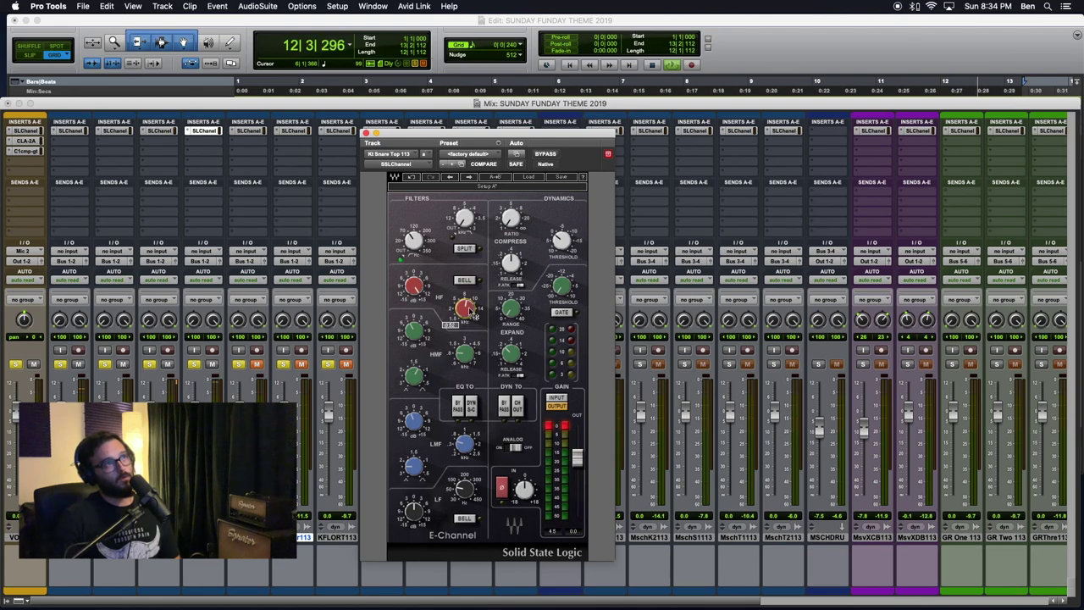
pyautogui.moveTo(419, 290); pyautogui.dragTo(420, 296)
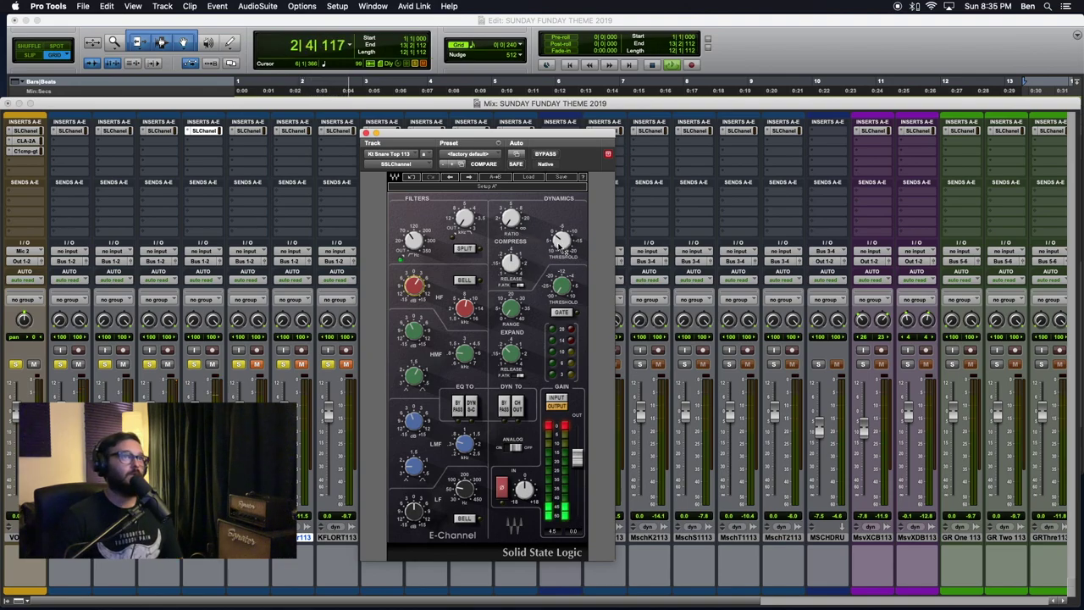
# - Set the compressor ratio and threshold on Kt Snare Top 113, compare with SSLChannel bypassed, and close it
pyautogui.moveTo(511, 219); pyautogui.dragTo(562, 247)
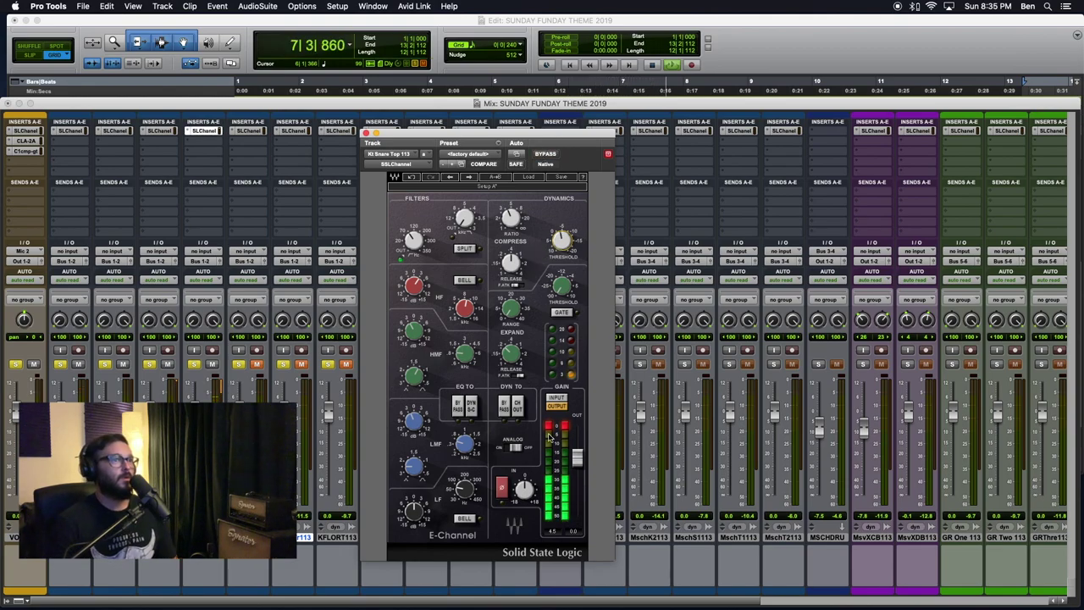
pyautogui.click(545, 154)
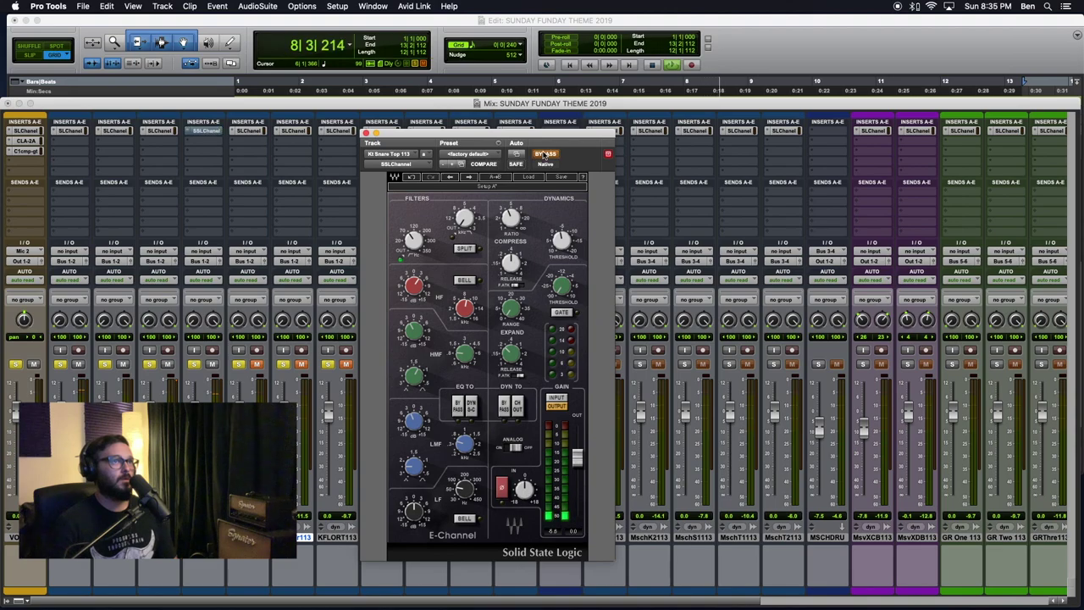
pyautogui.click(545, 154)
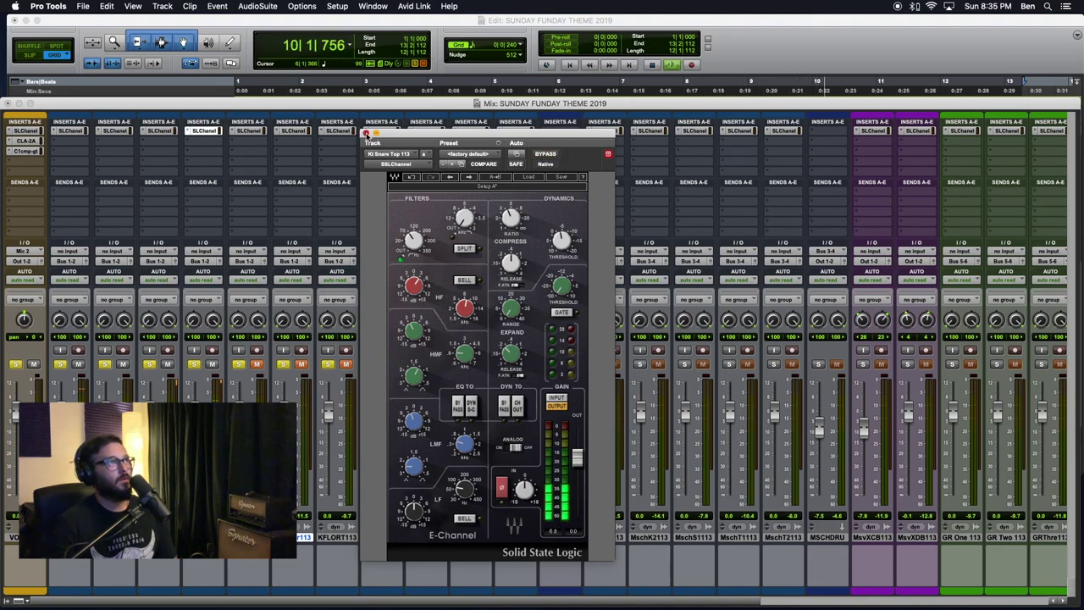
pyautogui.click(366, 133)
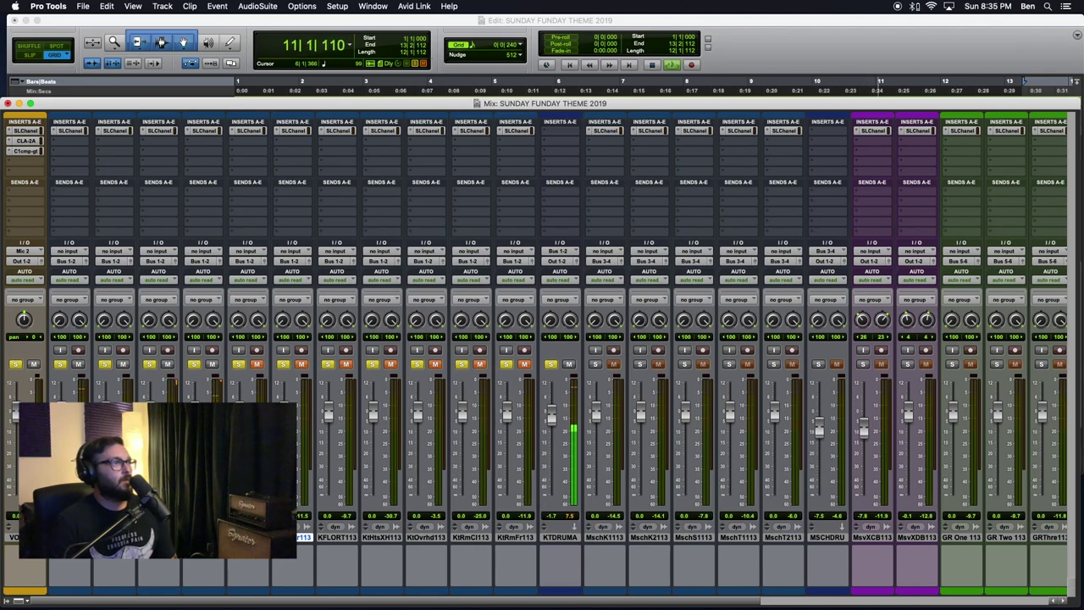
# - Open SSLChannel on Kt Snare Btm 113, adjust its LMF gain, and isolate the track by unmuting it and muting Kt Snare Top 113
pyautogui.click(247, 132)
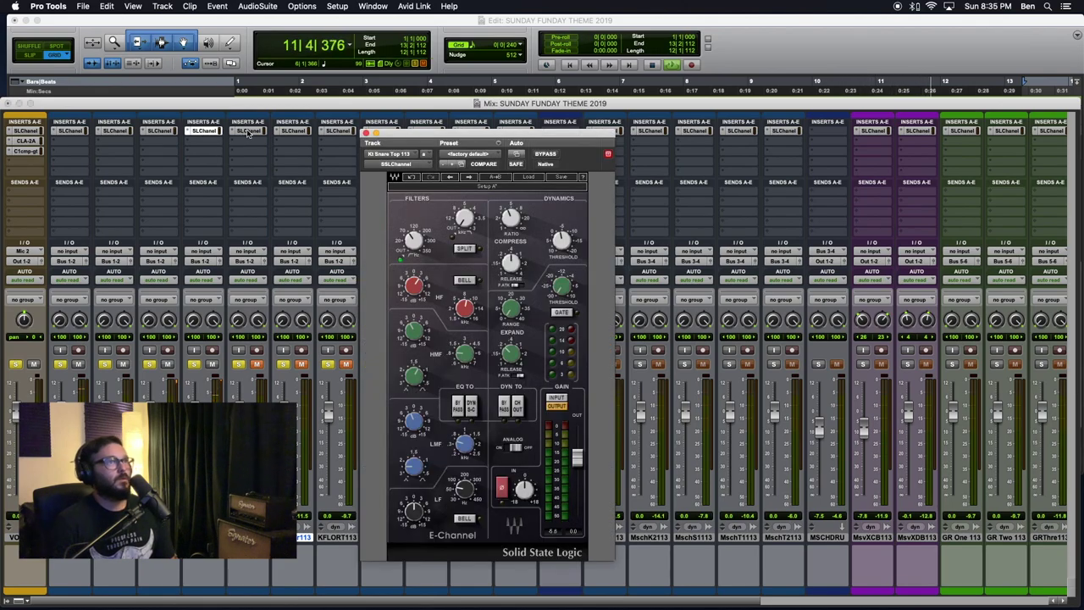
pyautogui.click(248, 132)
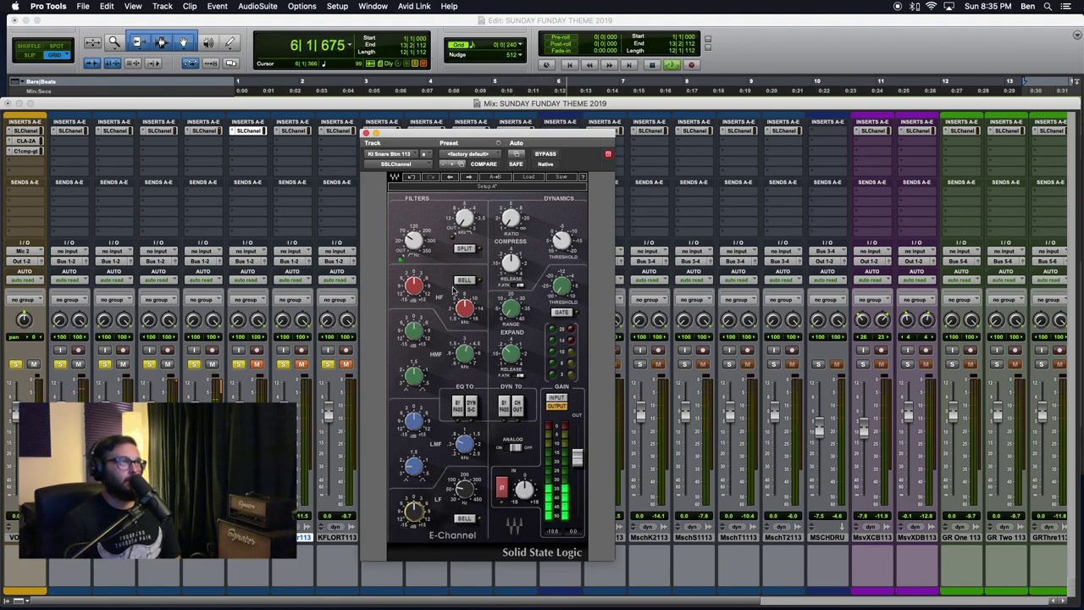
pyautogui.click(206, 132)
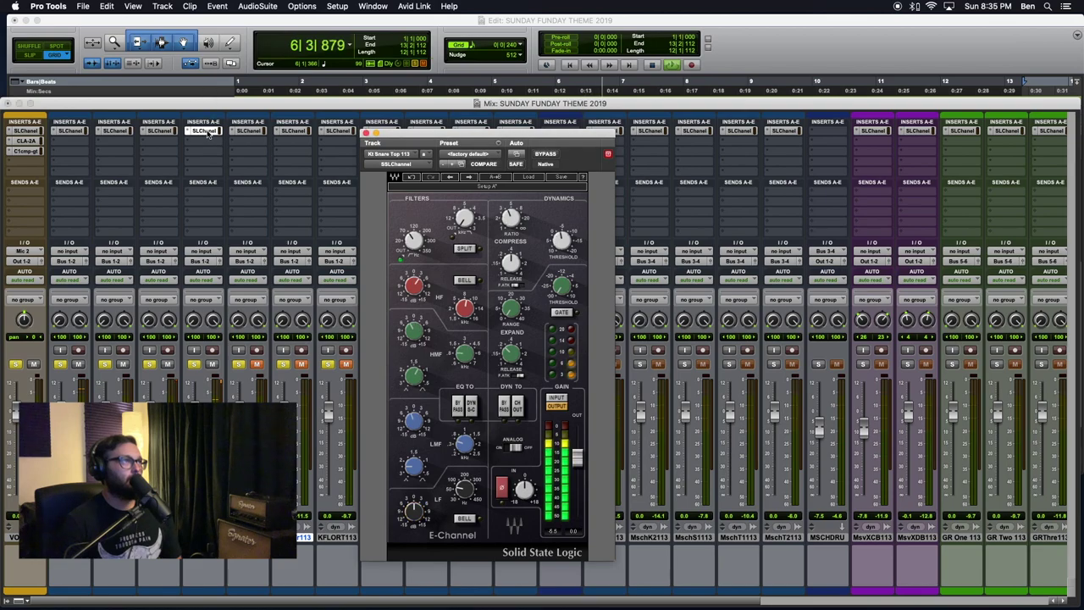
pyautogui.click(249, 132)
pyautogui.moveTo(411, 424); pyautogui.dragTo(412, 434)
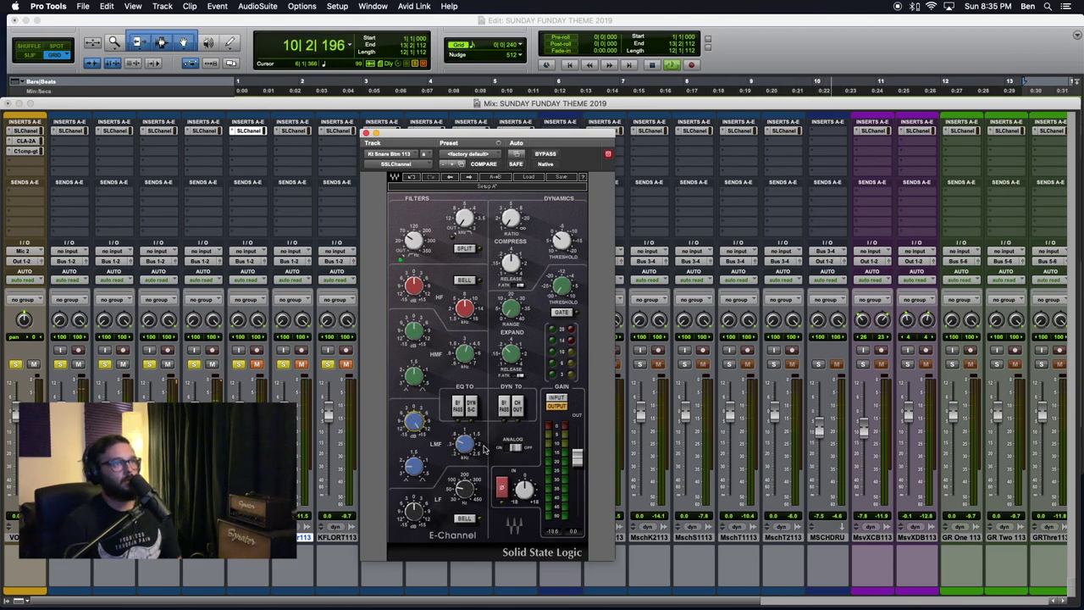
pyautogui.click(240, 363)
pyautogui.click(255, 364)
pyautogui.click(241, 365)
pyautogui.click(212, 365)
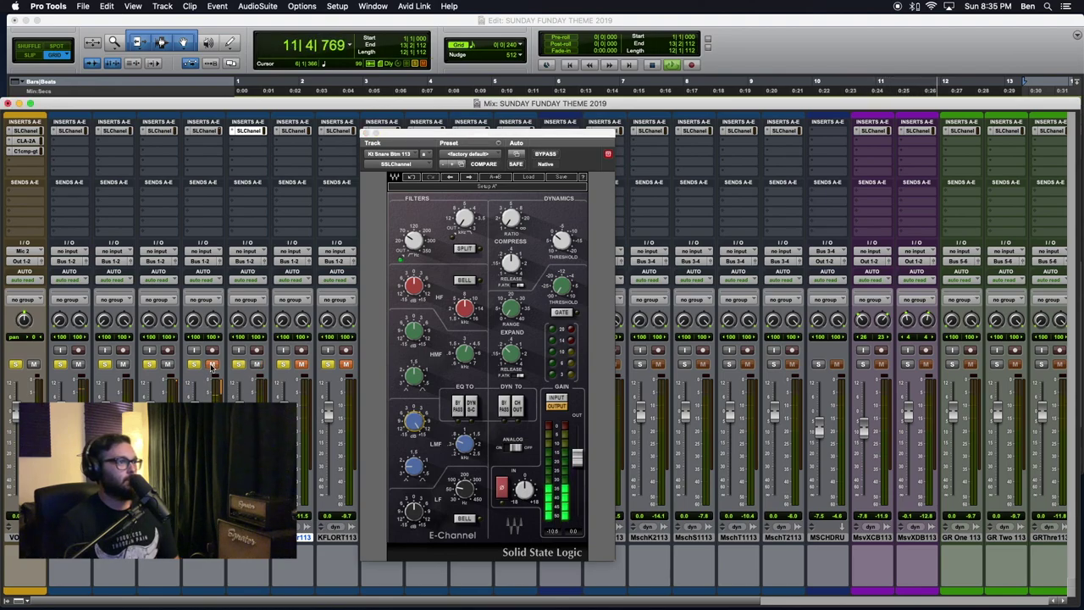
# - Sweep a boosted LMF band on Kt Snare Btm 113 and pull its gain down
pyautogui.click(421, 427)
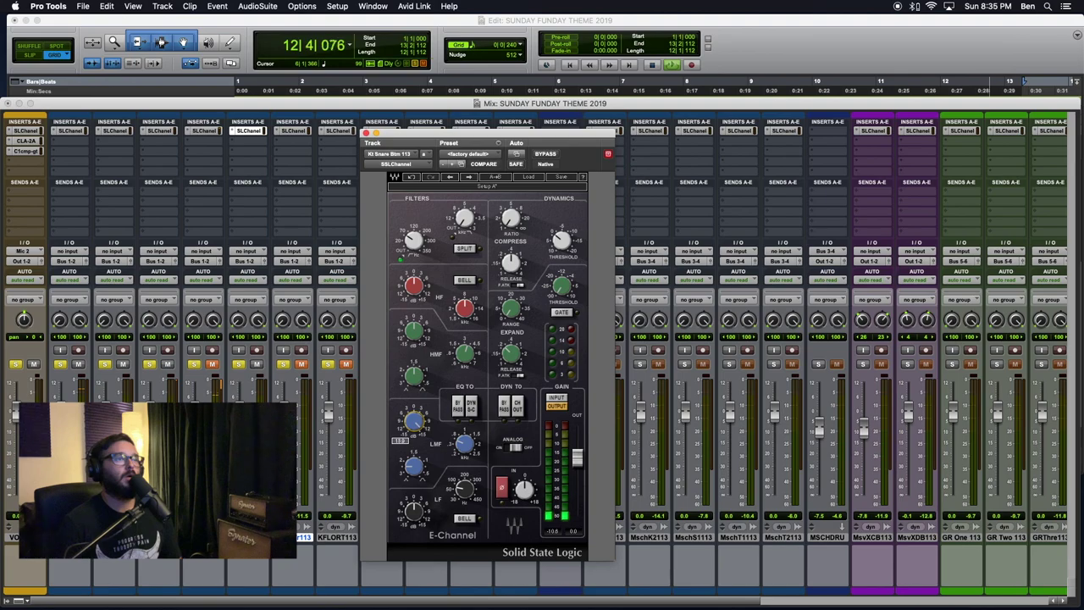
pyautogui.moveTo(421, 427); pyautogui.dragTo(421, 475)
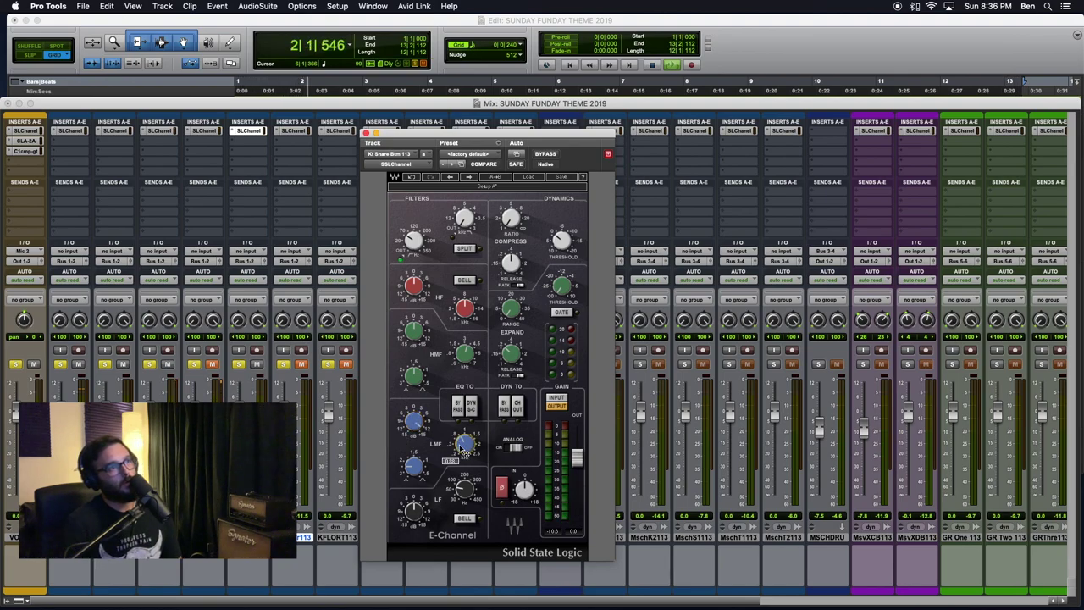
pyautogui.moveTo(467, 454); pyautogui.dragTo(468, 422)
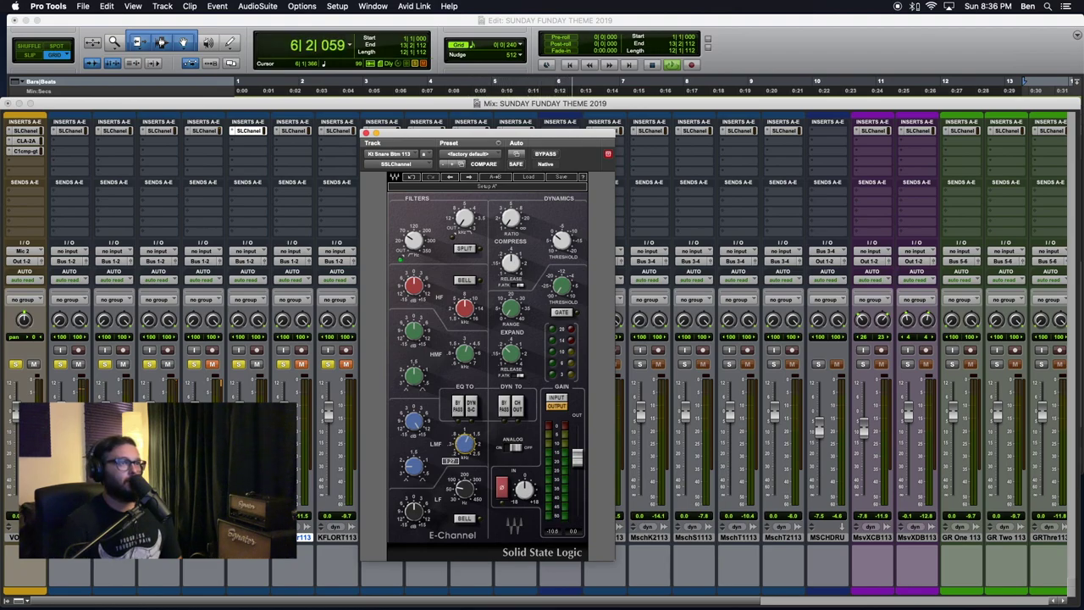
pyautogui.moveTo(416, 422); pyautogui.dragTo(415, 446)
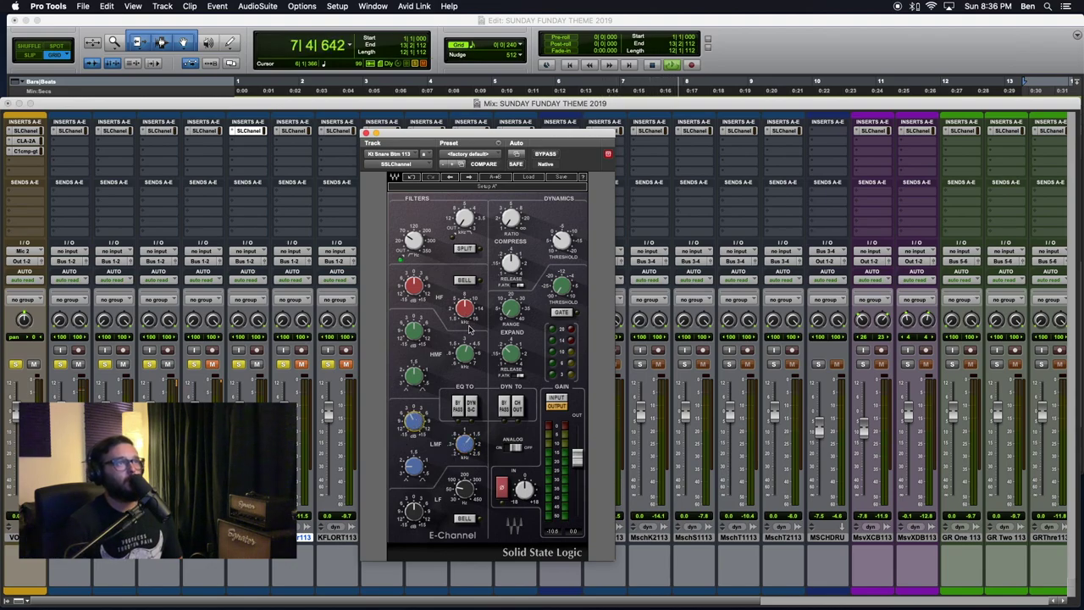
# - Sweep a boosted HMF band on Kt Snare Btm 113, reduce its gain, and compare the result with SSLChannel bypassed
pyautogui.moveTo(415, 332); pyautogui.dragTo(415, 288)
pyautogui.moveTo(466, 356)
pyautogui.mouseDown()
pyautogui.moveTo(466, 333)
pyautogui.moveTo(465, 367)
pyautogui.mouseUp()
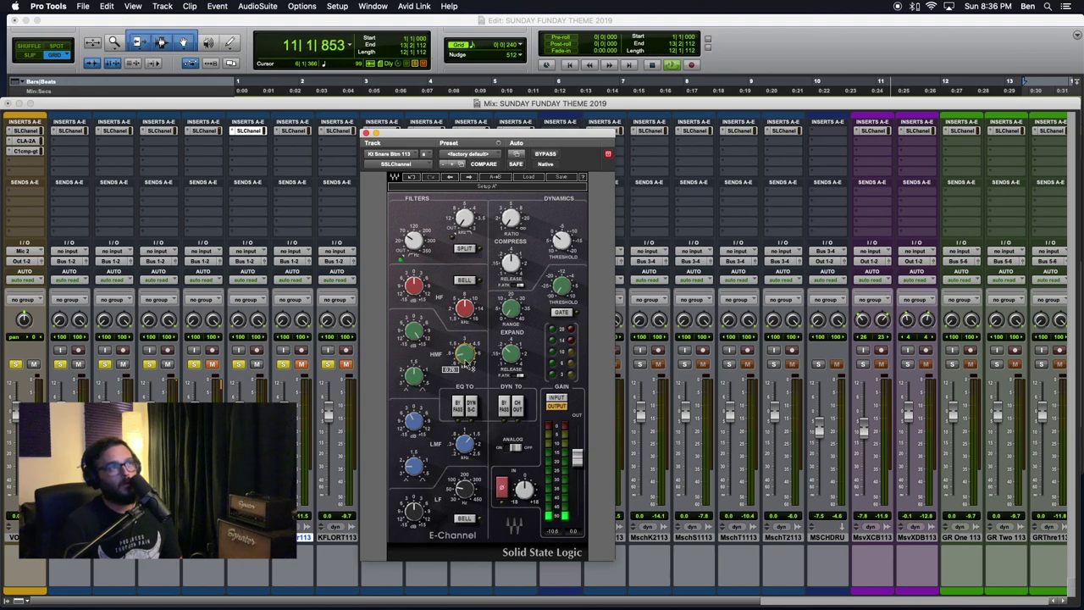
pyautogui.moveTo(418, 333)
pyautogui.mouseDown()
pyautogui.moveTo(417, 362)
pyautogui.moveTo(413, 326)
pyautogui.moveTo(412, 336)
pyautogui.mouseUp()
pyautogui.click(546, 155)
pyautogui.click(546, 155)
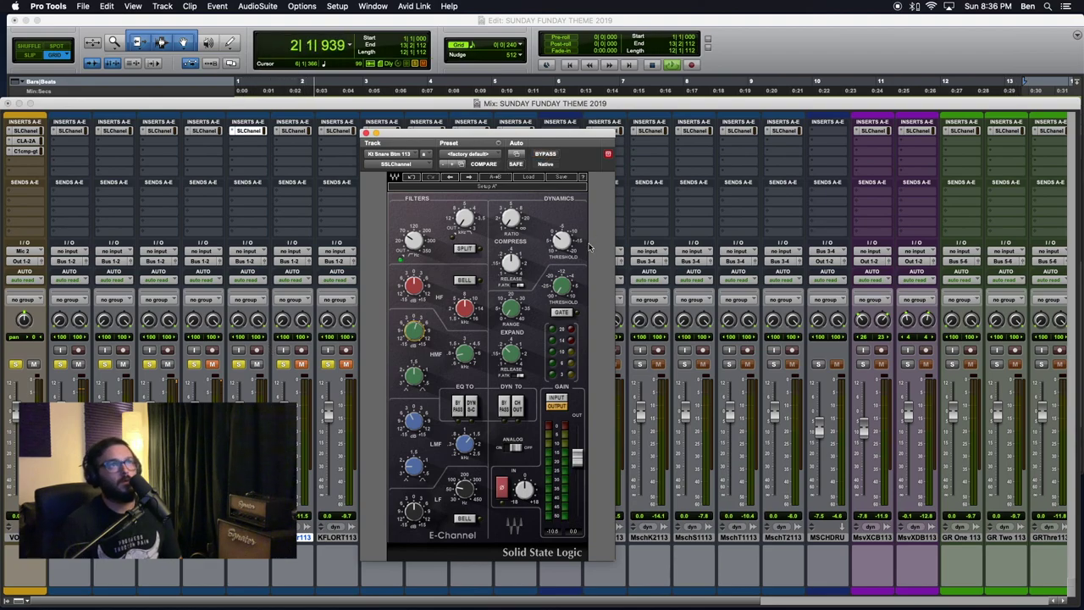
# - Set the compressor release, ratio and threshold on Kt Snare Btm 113, trying the fast attack, and compare with SSLChannel bypassed
pyautogui.moveTo(512, 260); pyautogui.dragTo(512, 263)
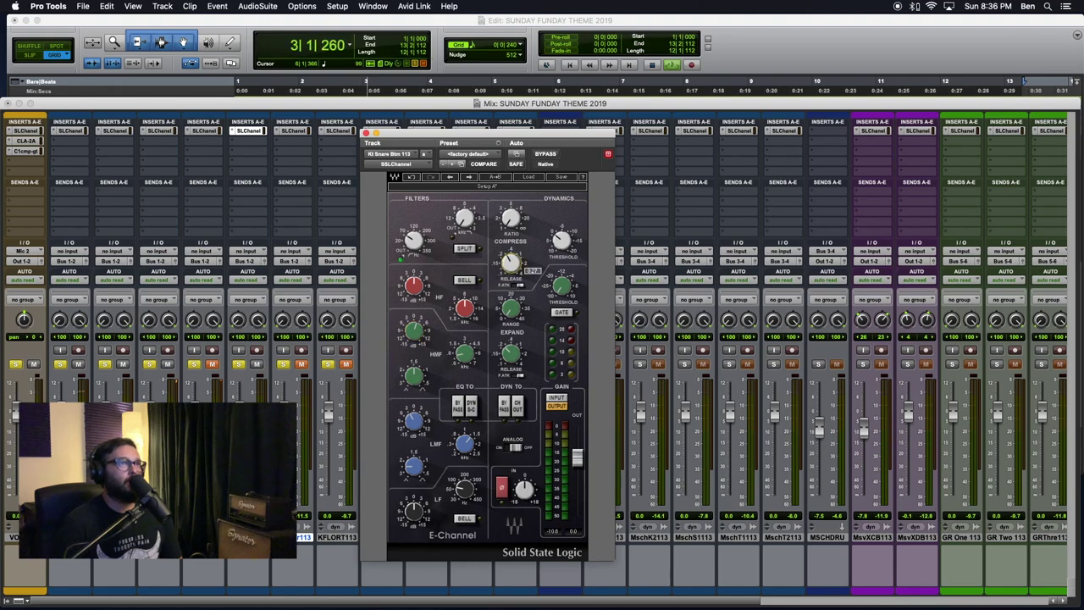
pyautogui.click(510, 218)
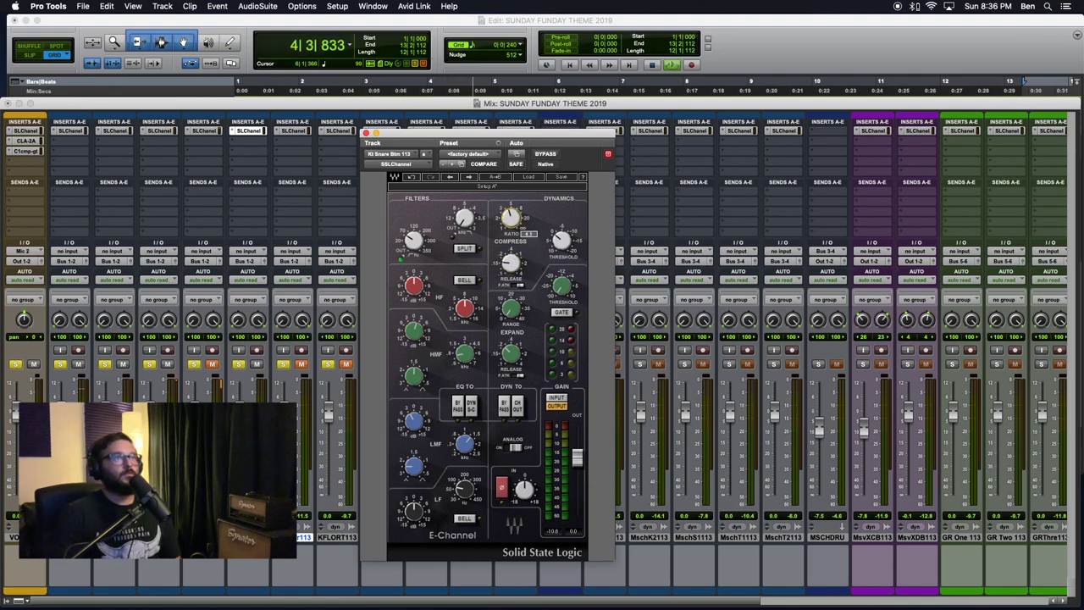
pyautogui.click(562, 241)
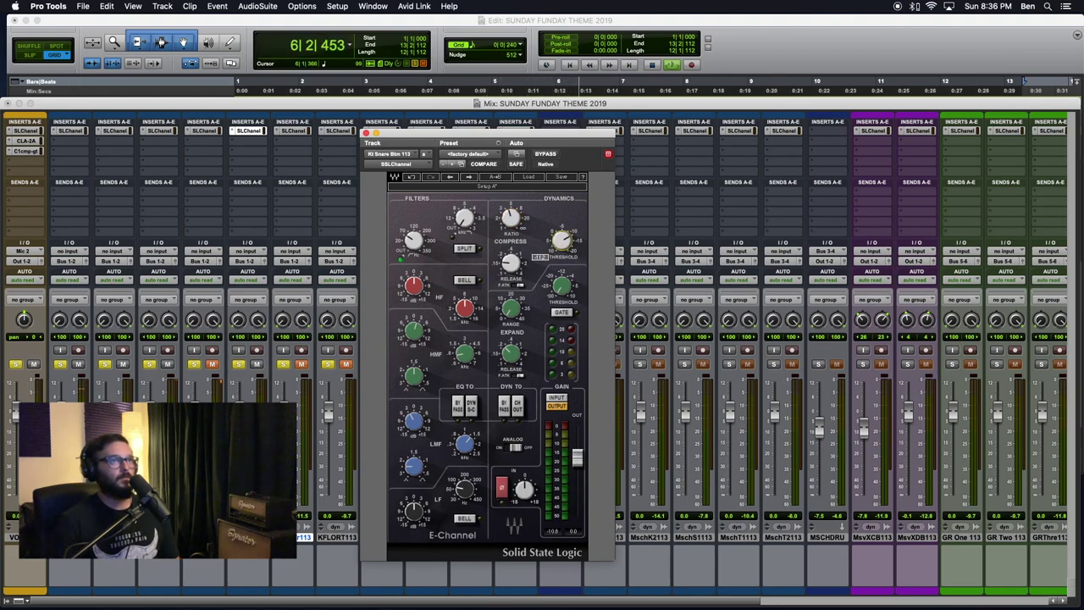
pyautogui.click(520, 285)
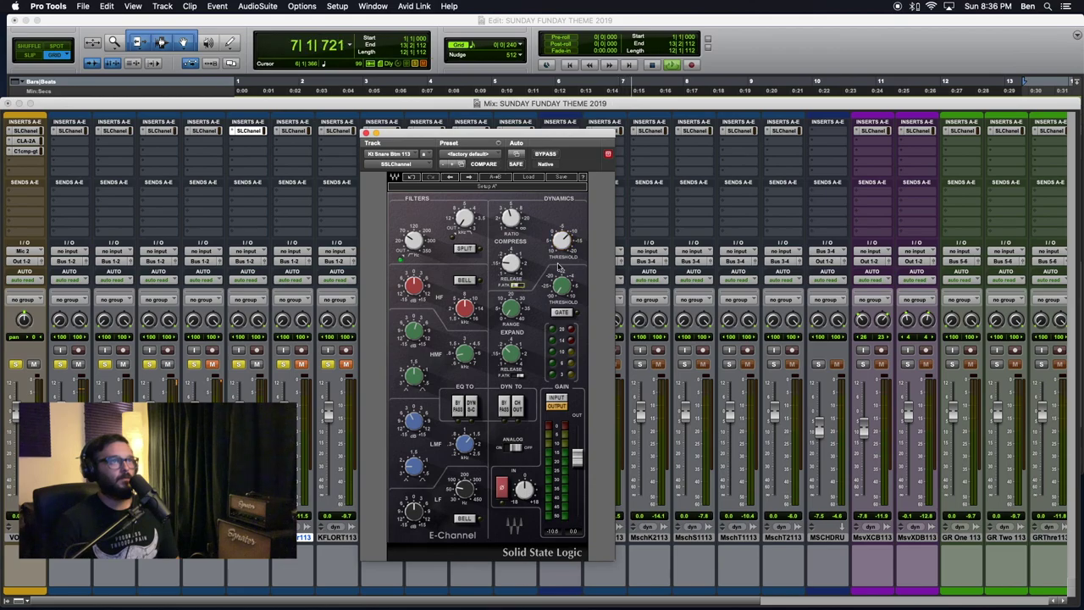
pyautogui.moveTo(562, 242); pyautogui.dragTo(561, 233)
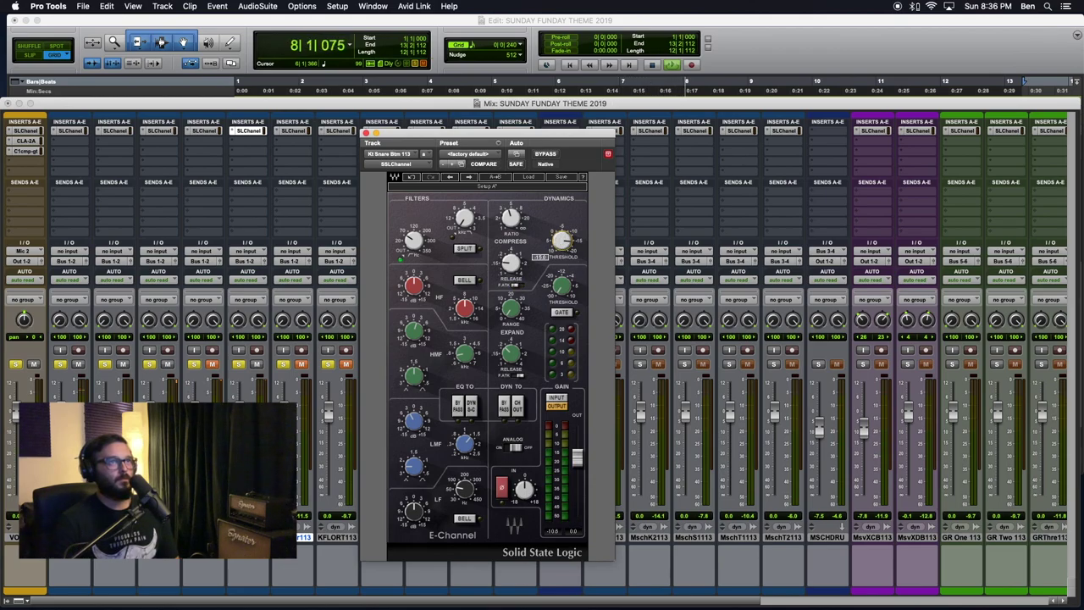
pyautogui.click(547, 154)
pyautogui.click(550, 155)
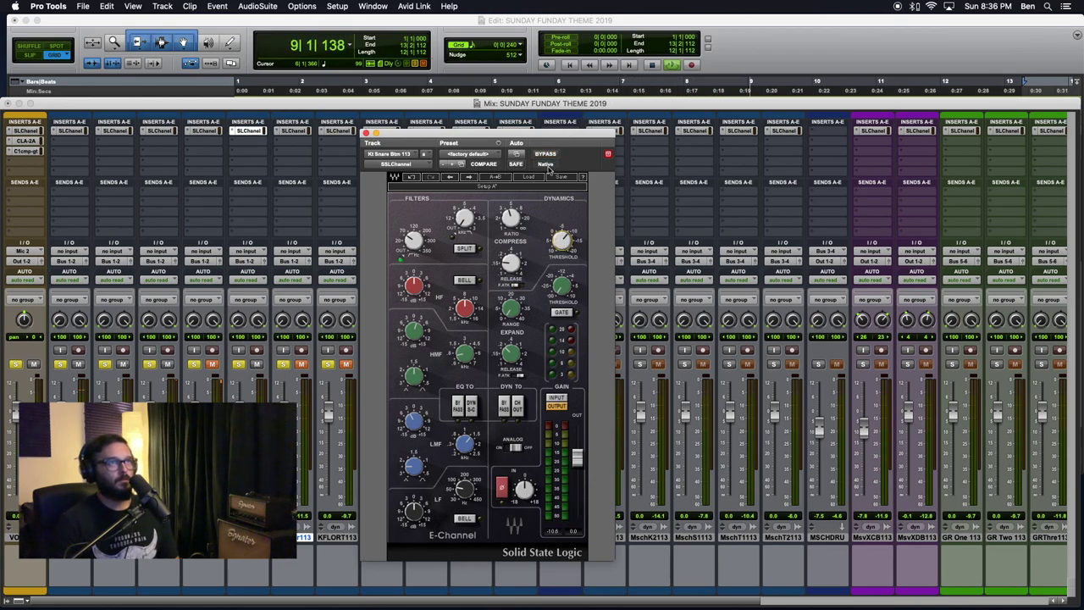
# - Unmute Kt Snare Top 113 and compare both snares together with the top track's SSLChannel bypassed and active
pyautogui.click(216, 366)
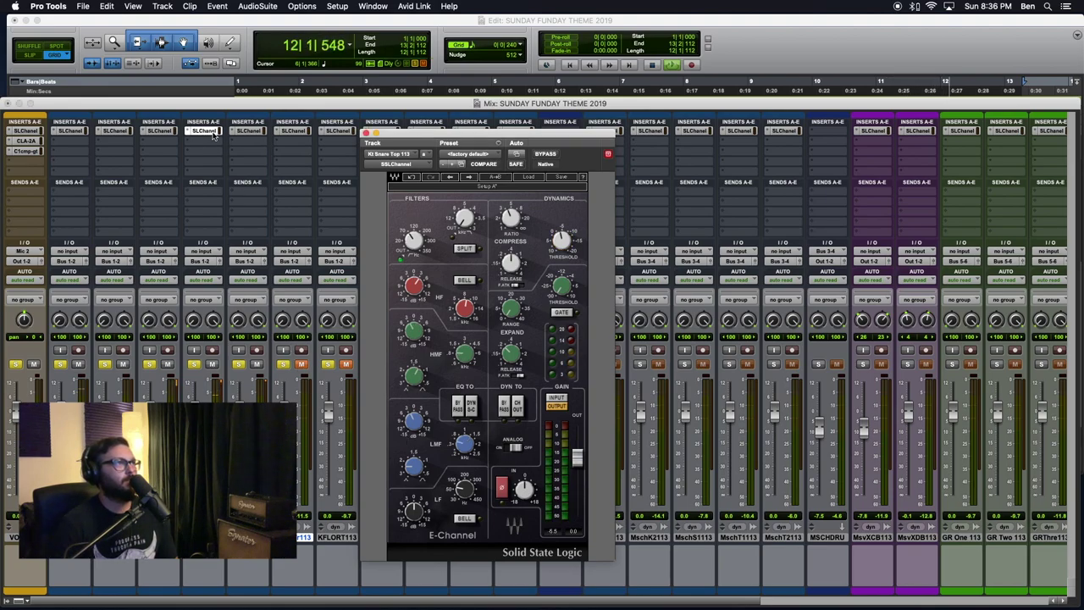
pyautogui.click(547, 156)
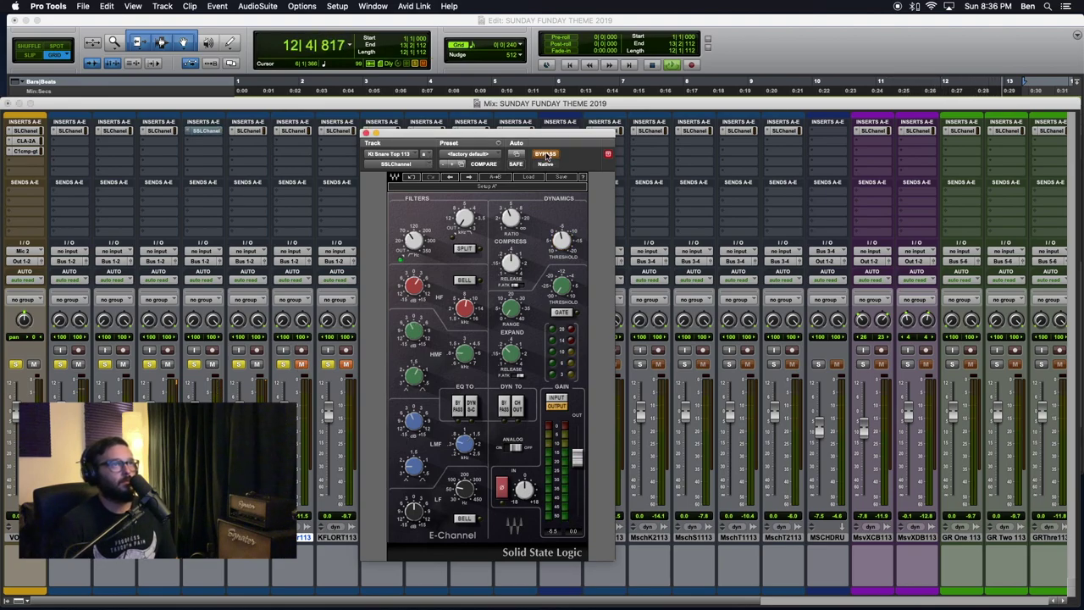
pyautogui.click(547, 155)
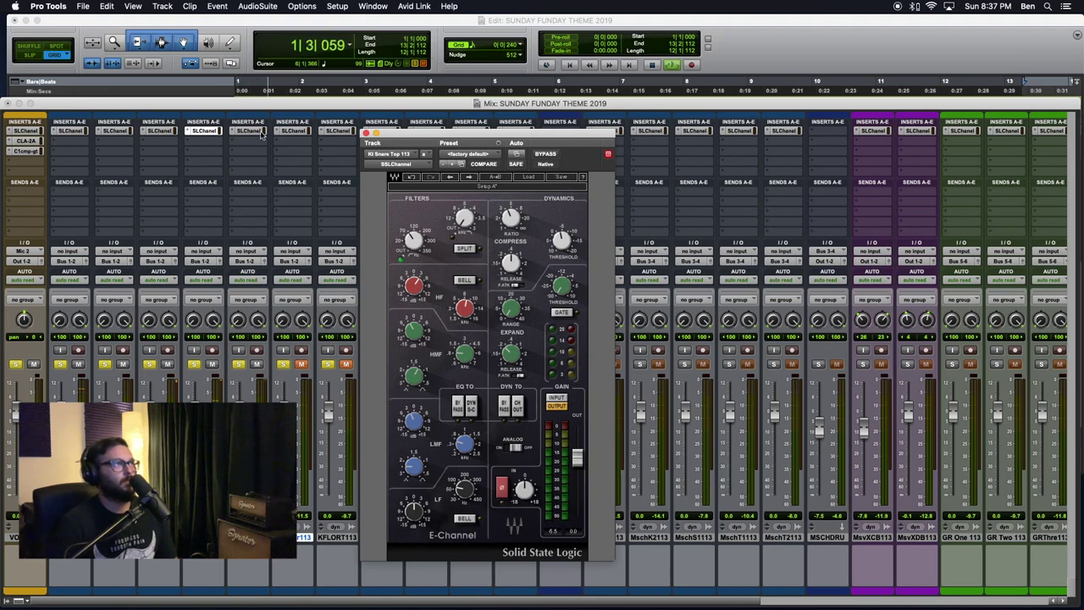
pyautogui.click(547, 155)
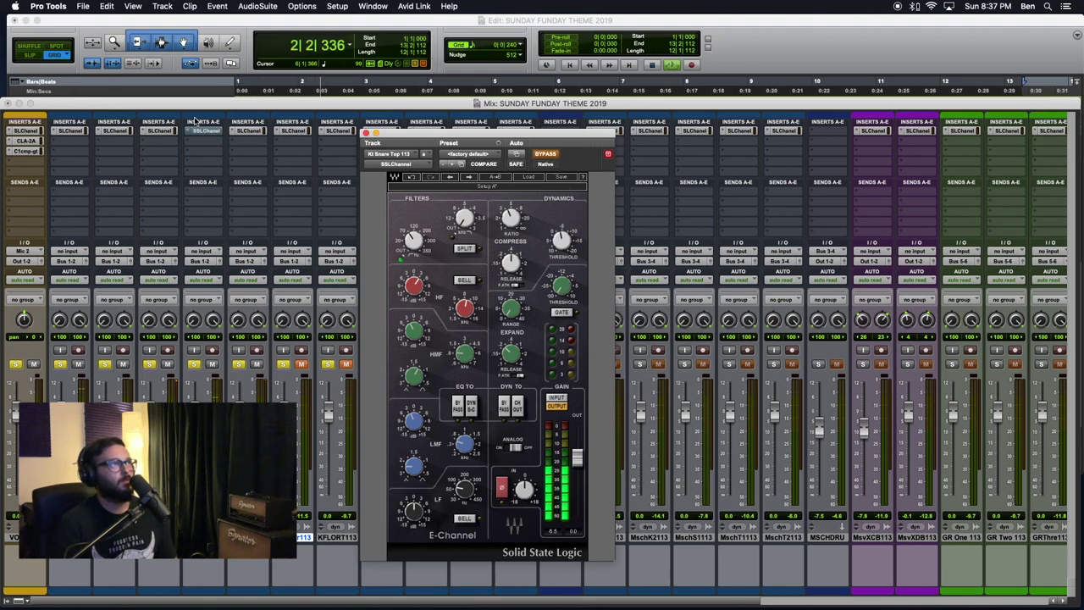
pyautogui.click(547, 153)
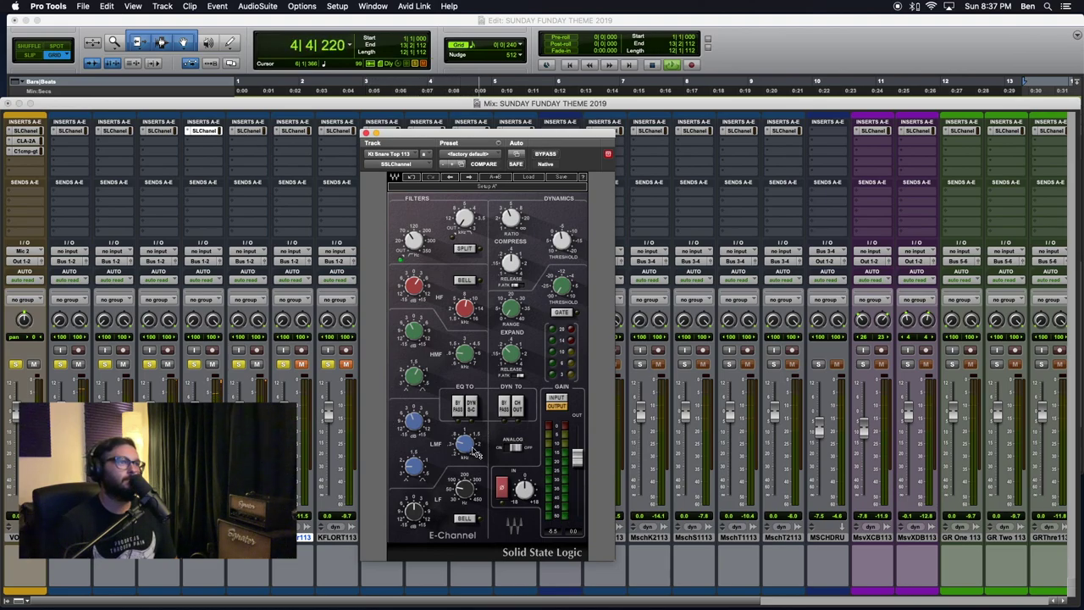
# - Readjust the LMF and HMF gains on Kt Snare Top 113 while listening with the bottom snare
pyautogui.moveTo(416, 427); pyautogui.dragTo(416, 459)
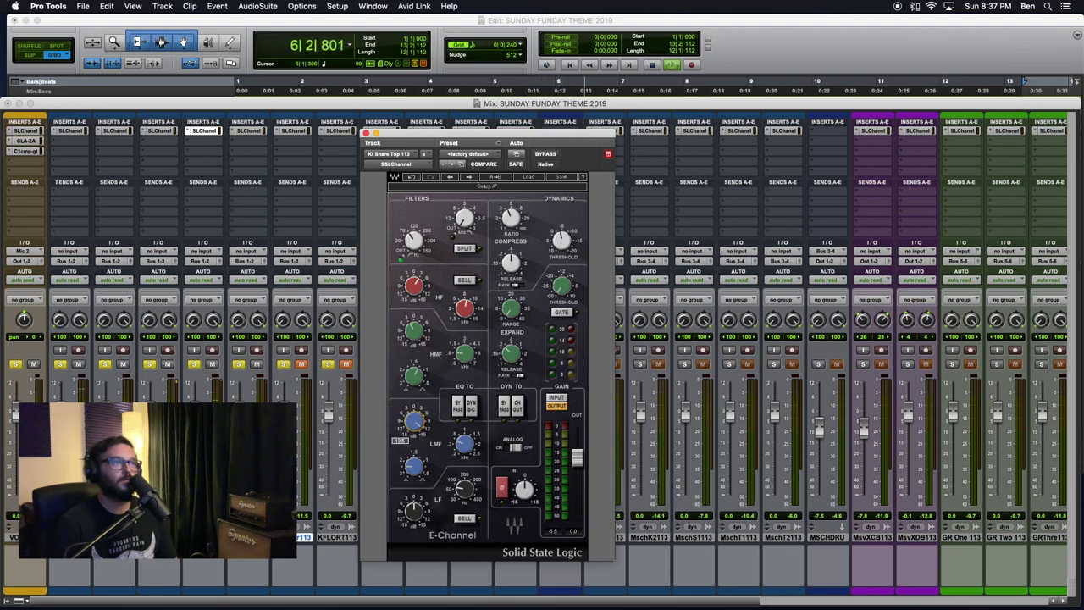
pyautogui.moveTo(415, 423)
pyautogui.mouseDown()
pyautogui.moveTo(415, 448)
pyautogui.moveTo(422, 429)
pyautogui.mouseUp()
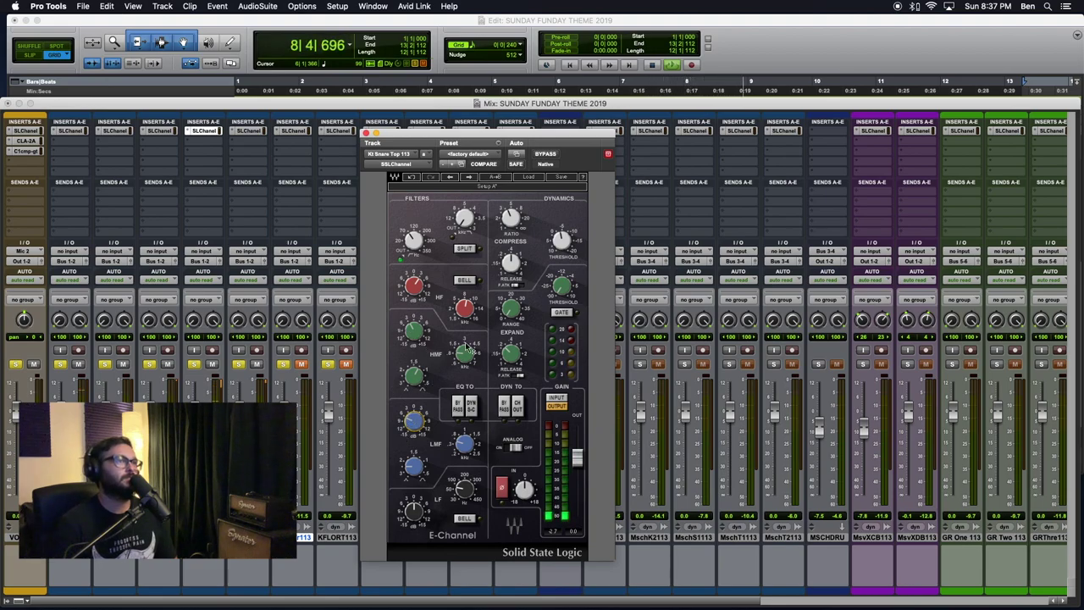
pyautogui.moveTo(421, 338); pyautogui.dragTo(421, 338)
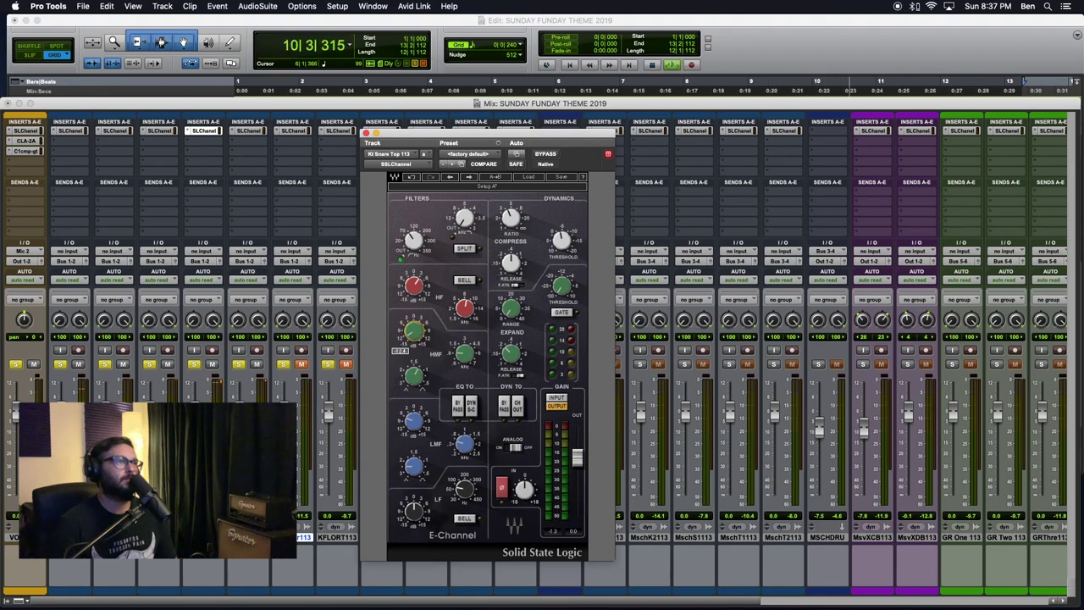
pyautogui.moveTo(421, 339); pyautogui.dragTo(421, 344)
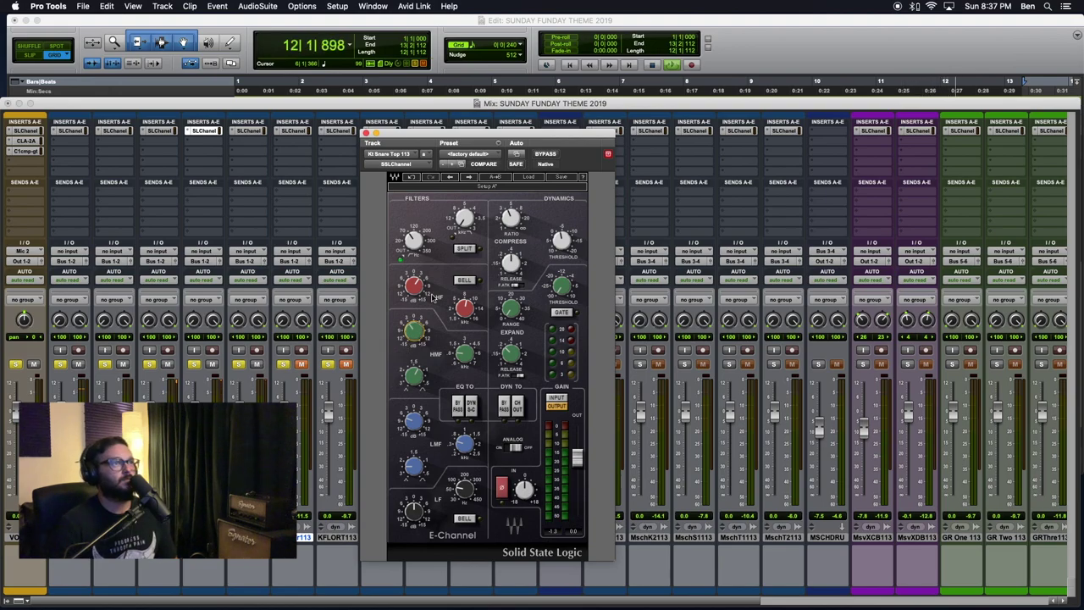
# - Unmute Kt Snare Trig 113, mute the top and bottom snare tracks, and open SSLChannel on the trigger track
pyautogui.click(302, 364)
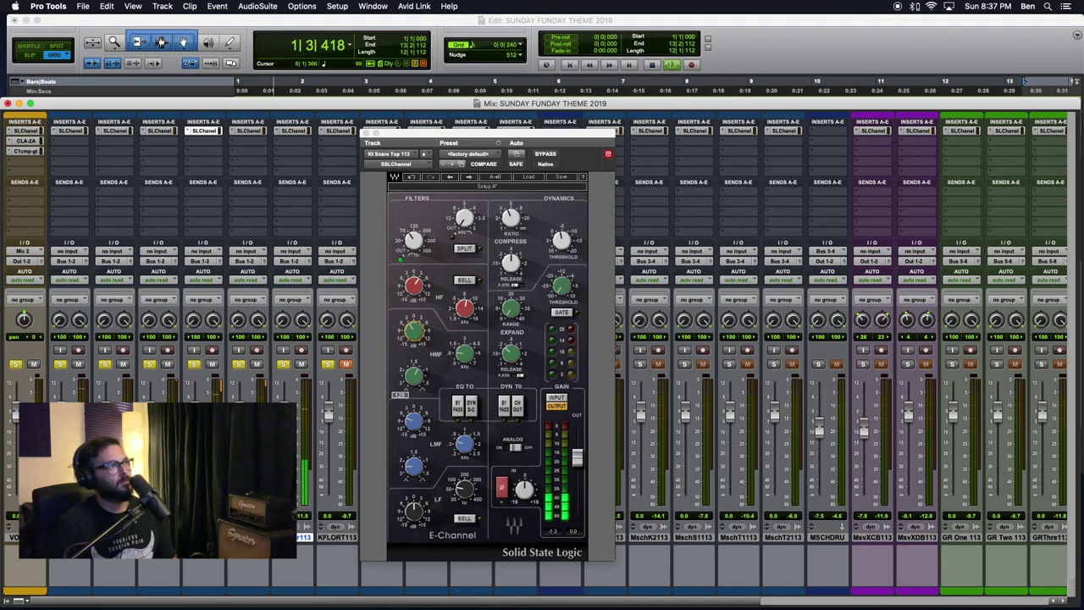
pyautogui.click(257, 364)
pyautogui.click(212, 365)
pyautogui.click(300, 132)
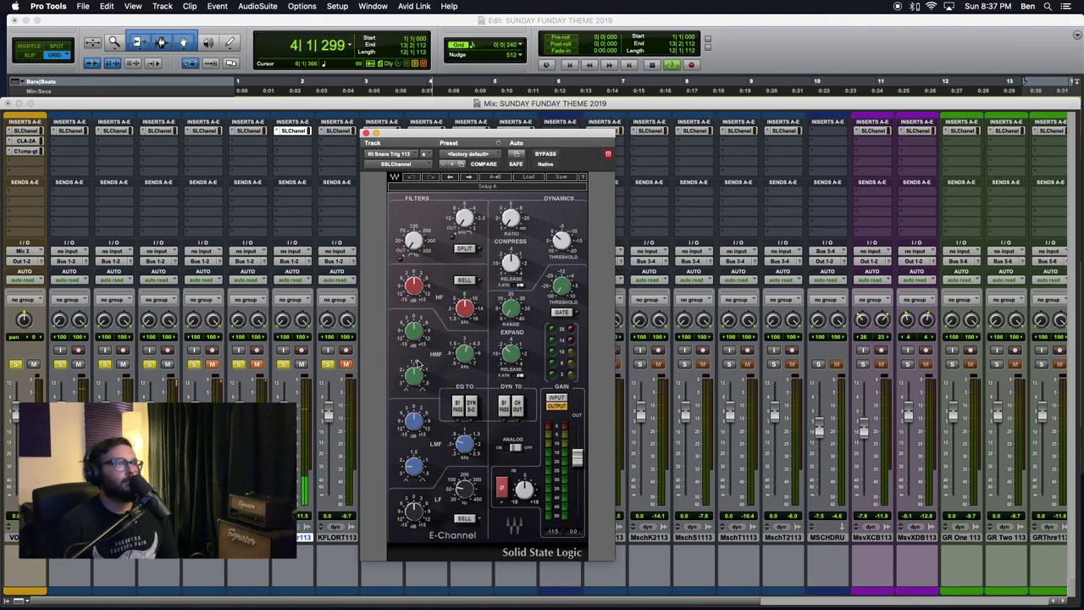
# - Boost the LMF gain on Kt Snare Trig 113 and sweep the band's frequency
pyautogui.moveTo(414, 423); pyautogui.dragTo(414, 358)
pyautogui.moveTo(466, 444); pyautogui.dragTo(465, 407)
pyautogui.moveTo(465, 444); pyautogui.dragTo(465, 471)
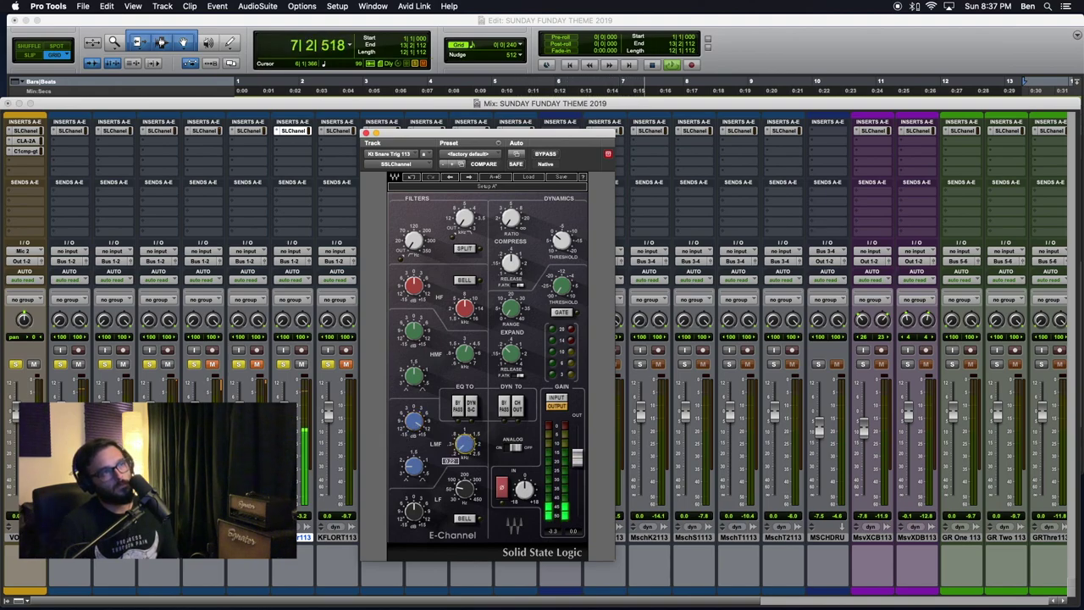
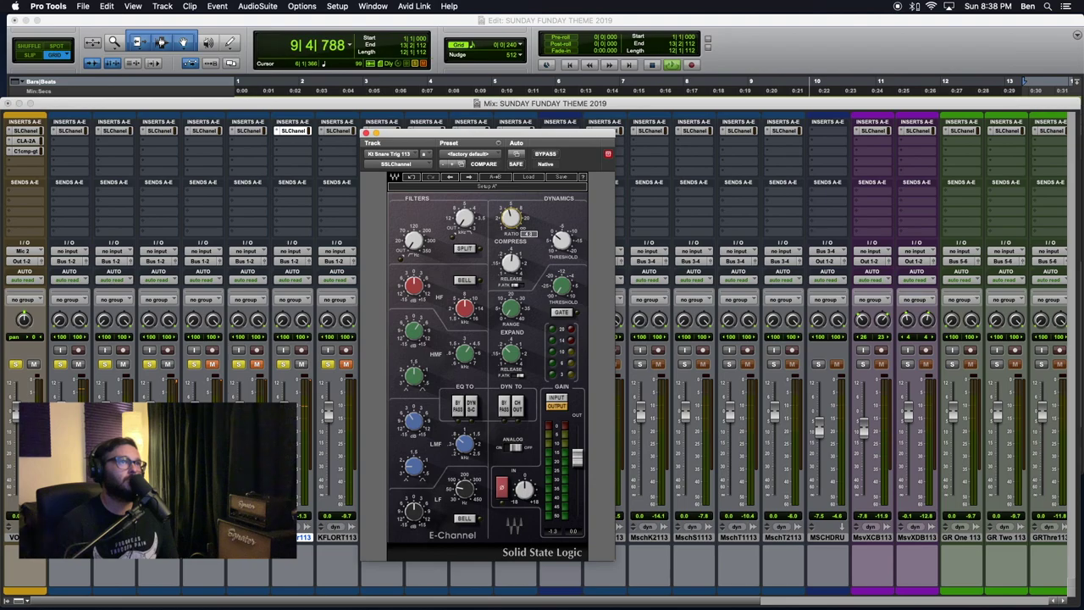
# - Lower the compressor threshold on Kt Snare Trig 113 and compare the result with SSLChannel bypassed
pyautogui.moveTo(562, 240)
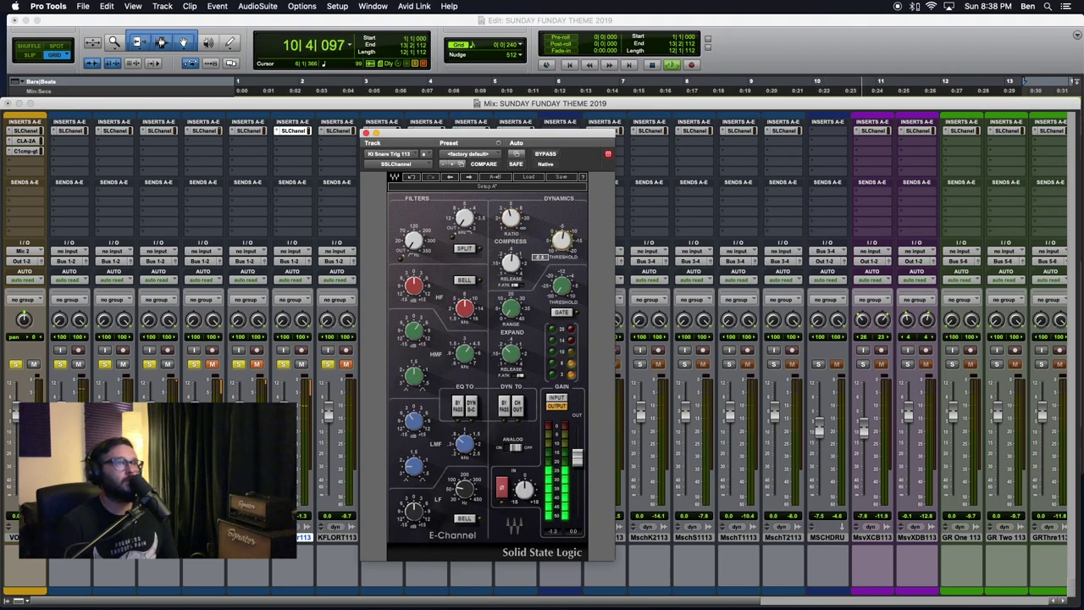
pyautogui.click(547, 154)
pyautogui.click(550, 155)
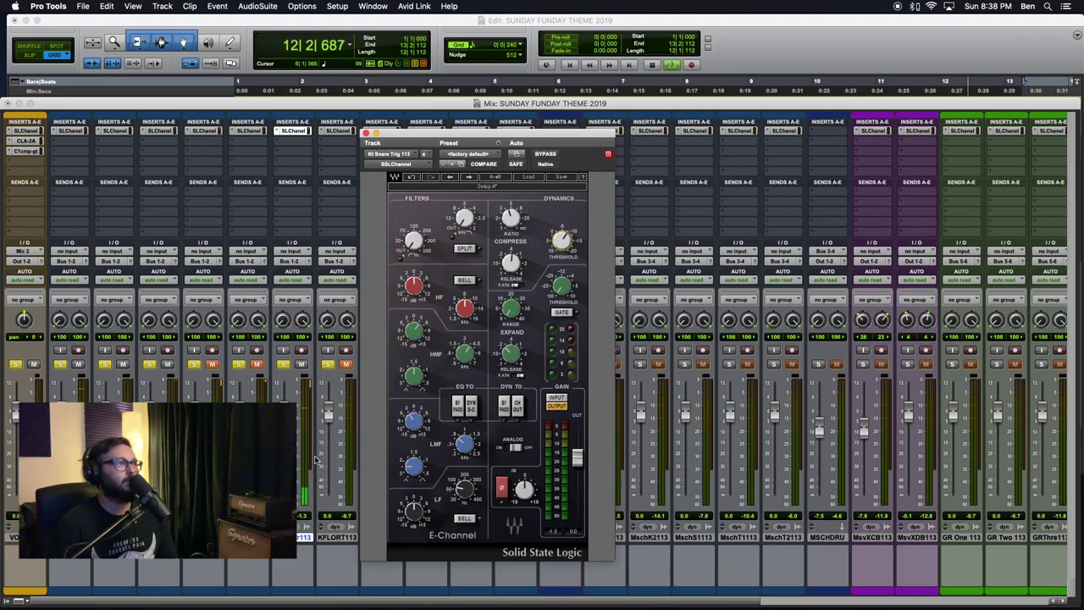
# - Unmute the top and bottom snare tracks, and briefly check SSLChannel on Kt Snare Top 113
pyautogui.click(260, 365)
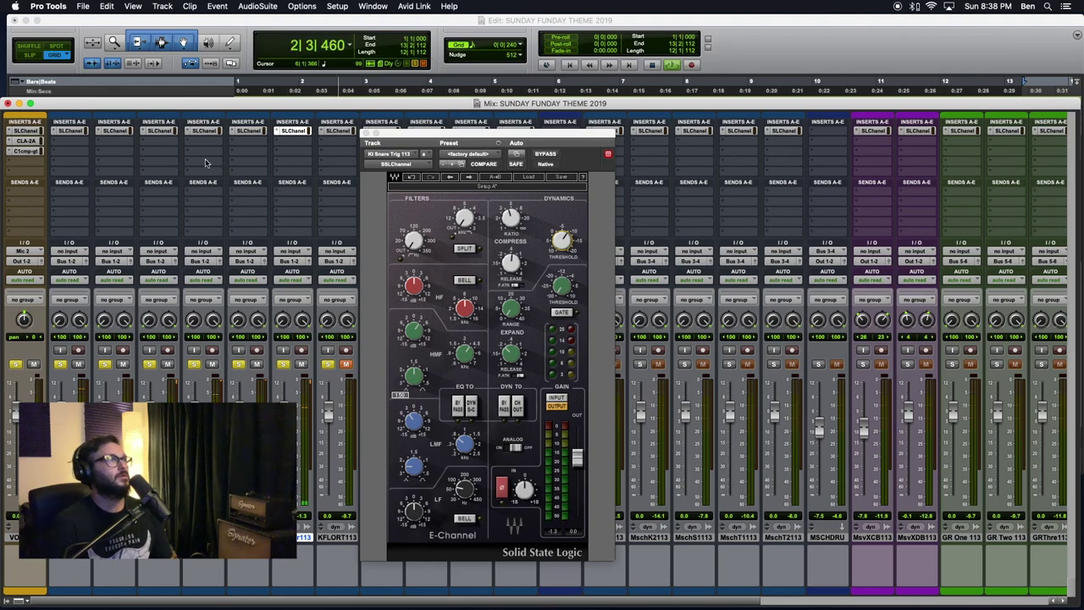
pyautogui.click(212, 131)
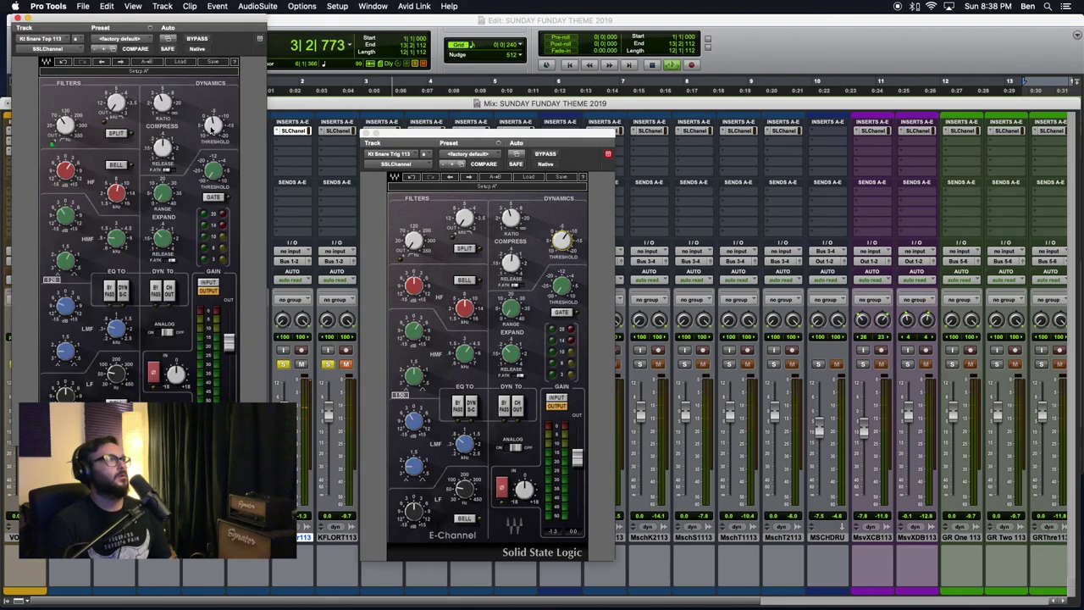
pyautogui.click(27, 21)
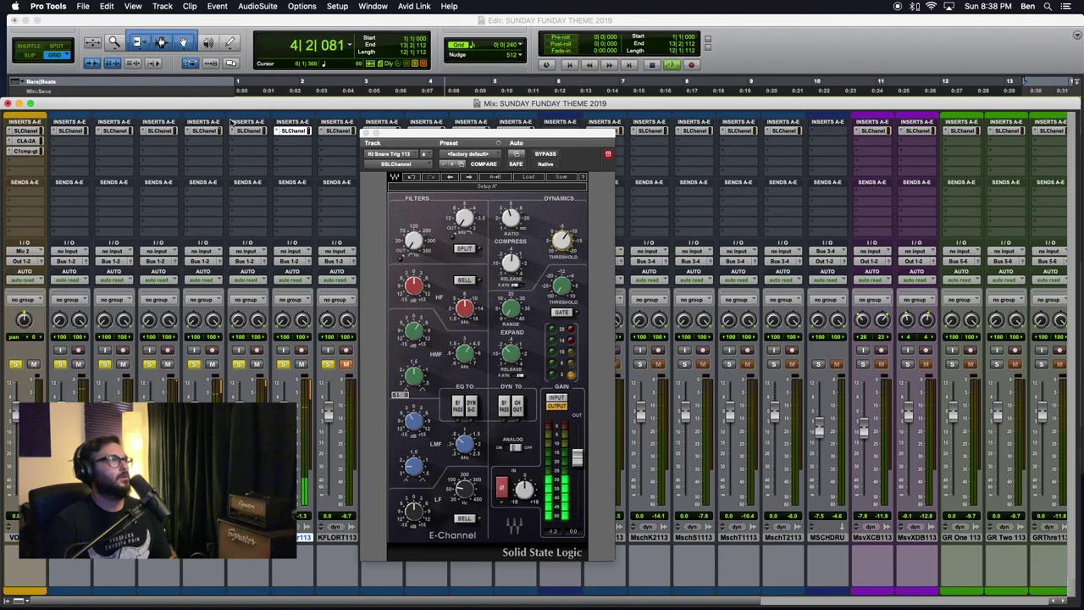
# - Compare the top, bottom and trigger snares with their SSLChannel inserts bypassed and active, and close the plug-in window
pyautogui.keyDown('alt'); pyautogui.keyDown('shift'); pyautogui.keyDown('super'); pyautogui.click(206, 133); pyautogui.keyUp('super'); pyautogui.keyUp('shift'); pyautogui.keyUp('alt')
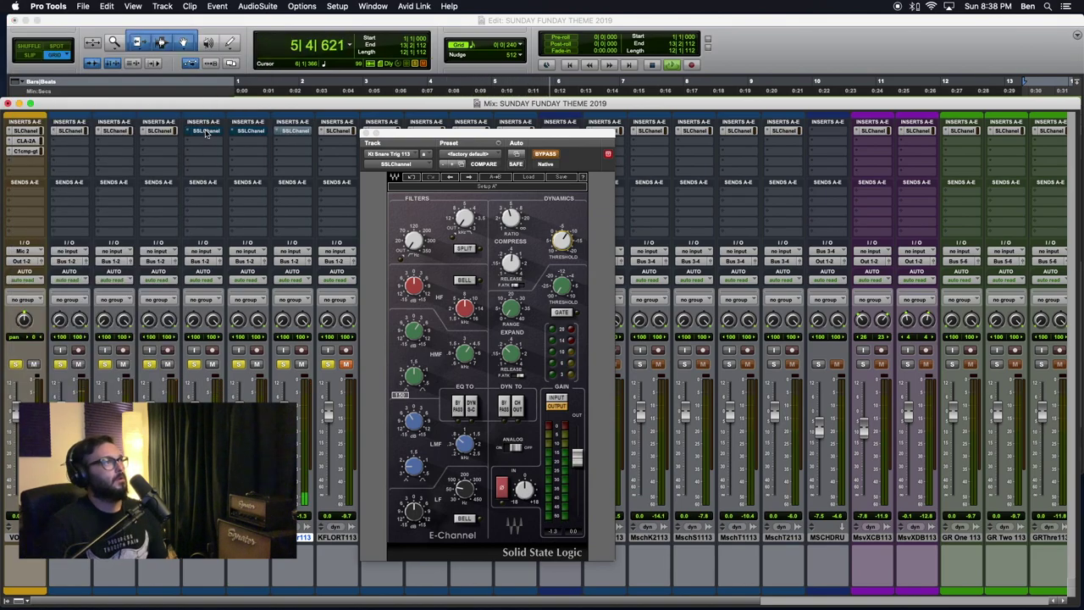
pyautogui.keyDown('alt'); pyautogui.keyDown('shift'); pyautogui.keyDown('super'); pyautogui.click(206, 133); pyautogui.keyUp('super'); pyautogui.keyUp('shift'); pyautogui.keyUp('alt')
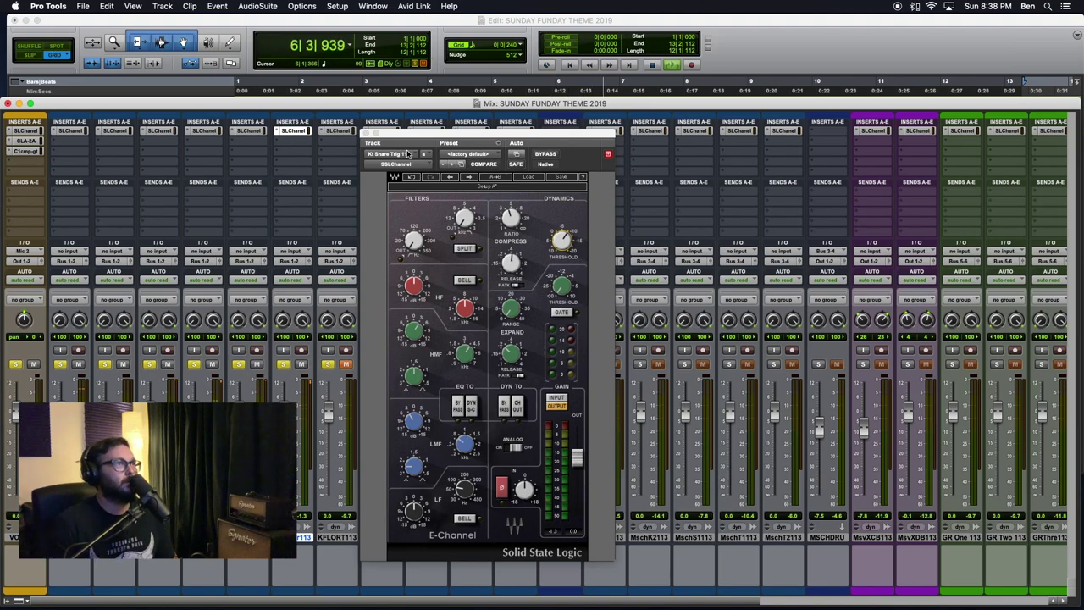
pyautogui.click(367, 134)
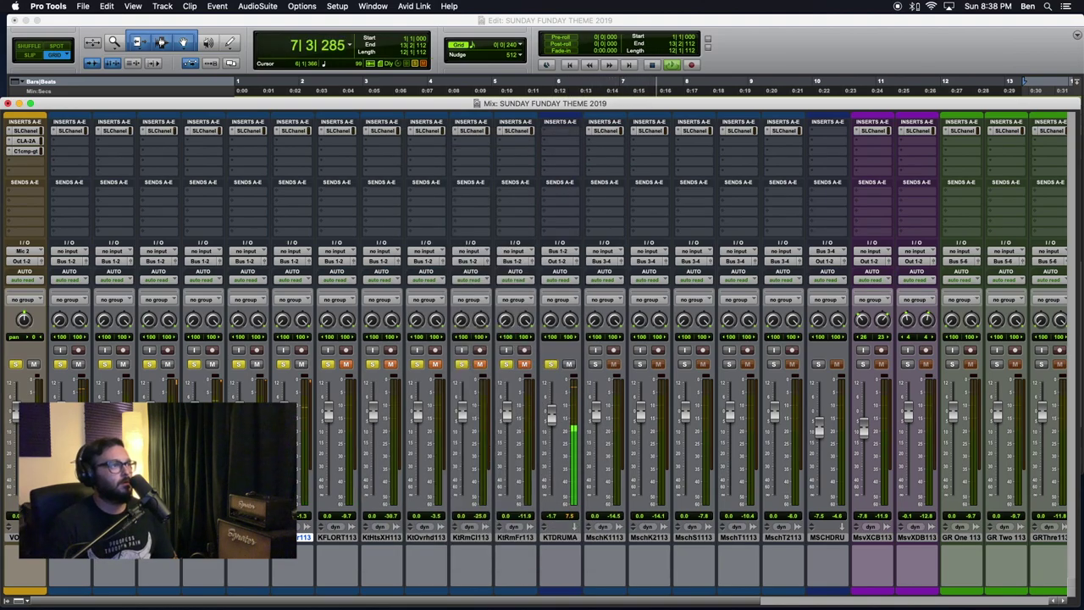
# - Unmute the floor tom track KFLORT113 and the hats track KtHtsXH113
pyautogui.click(356, 537)
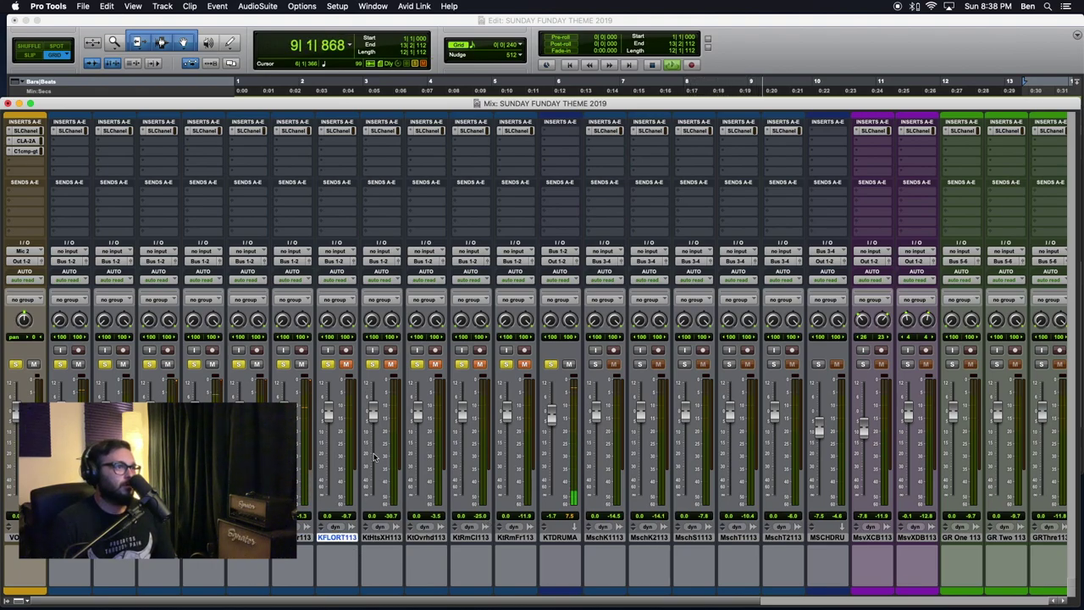
pyautogui.click(345, 365)
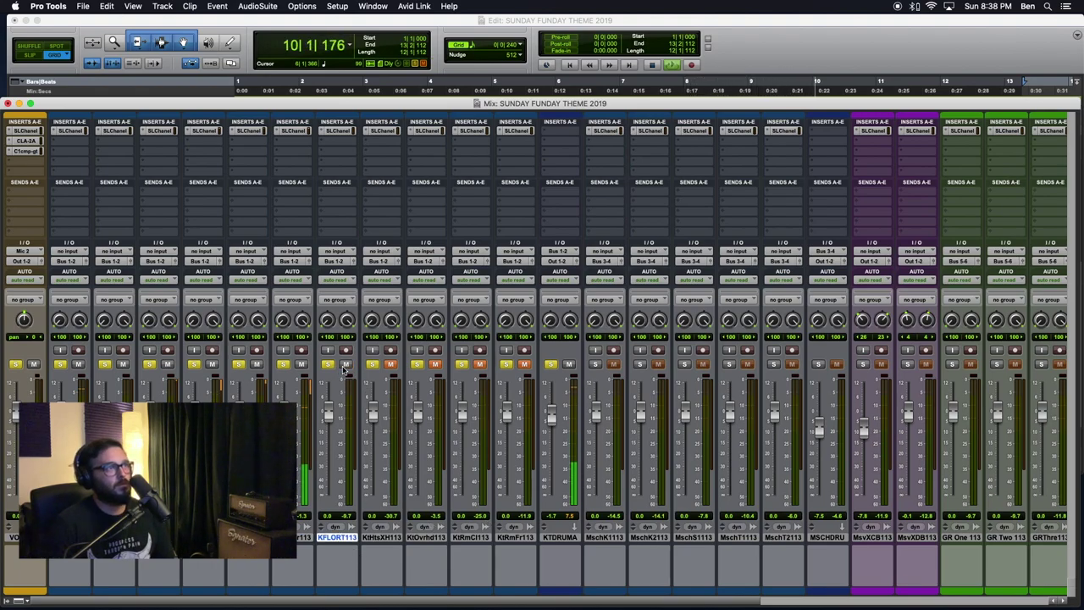
pyautogui.click(391, 365)
pyautogui.click(435, 365)
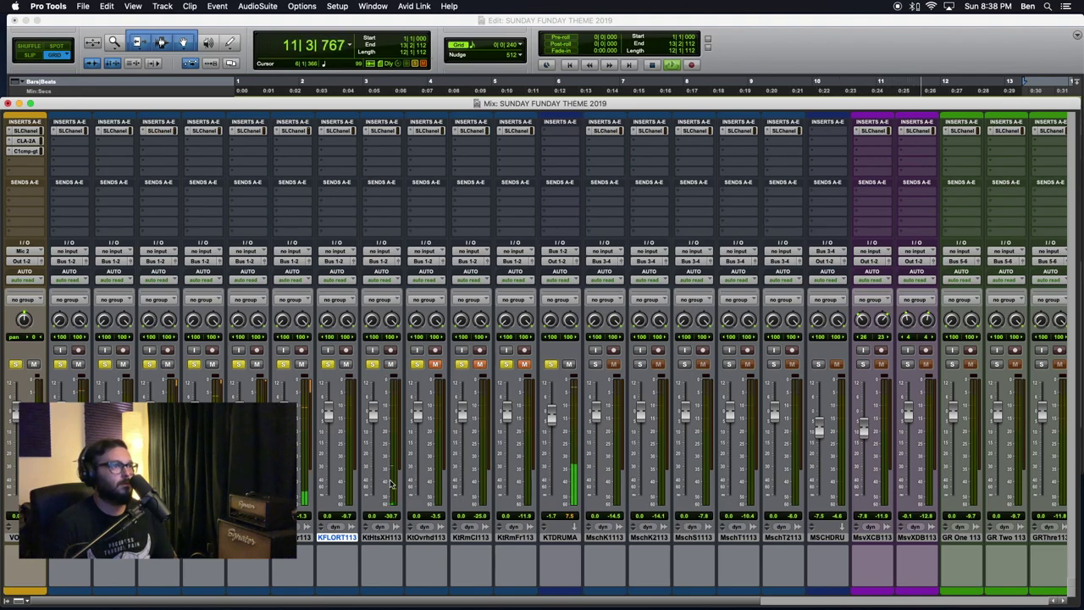
# - Lower the KtHtsXH113 fader to -8.1 dB and set its right pan to 25
pyautogui.moveTo(373, 413)
pyautogui.mouseDown()
pyautogui.moveTo(374, 460)
pyautogui.moveTo(373, 411)
pyautogui.moveTo(373, 426)
pyautogui.mouseUp()
pyautogui.moveTo(390, 322); pyautogui.dragTo(389, 355)
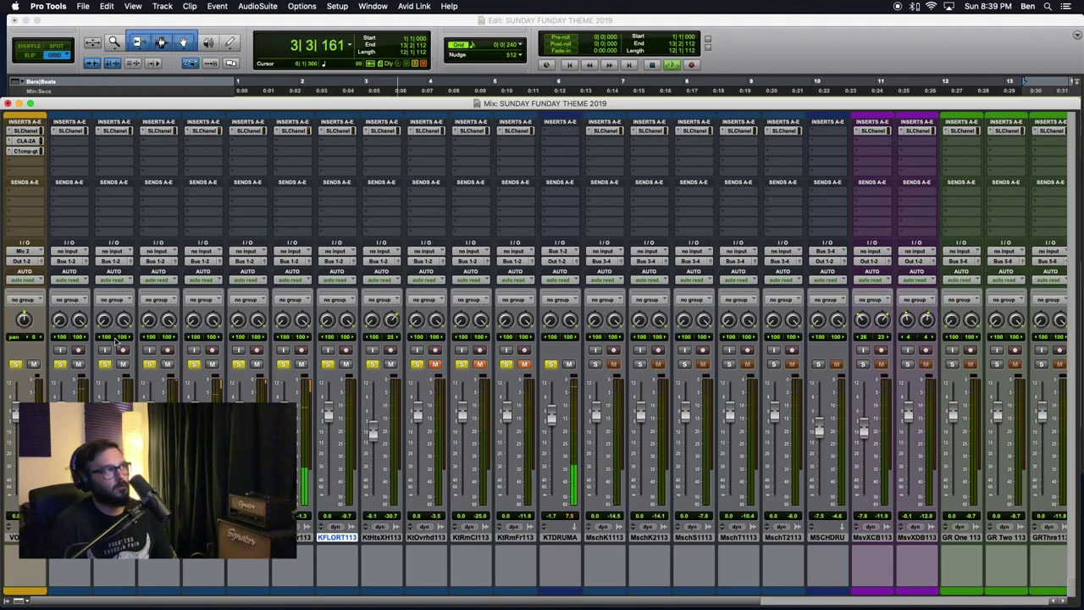
# - Narrow Kt Kick Sub 113's pans to 3 and 4, and set the right pan to 25 on the top snare and 20 on the bottom snare
pyautogui.moveTo(124, 317); pyautogui.dragTo(100, 282)
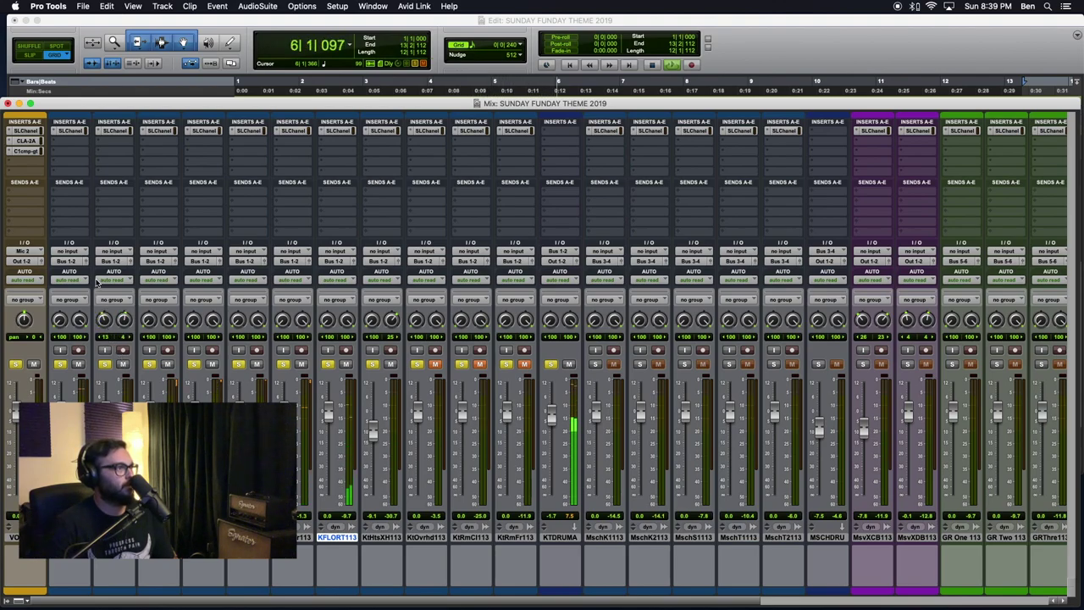
pyautogui.moveTo(103, 319); pyautogui.dragTo(100, 313)
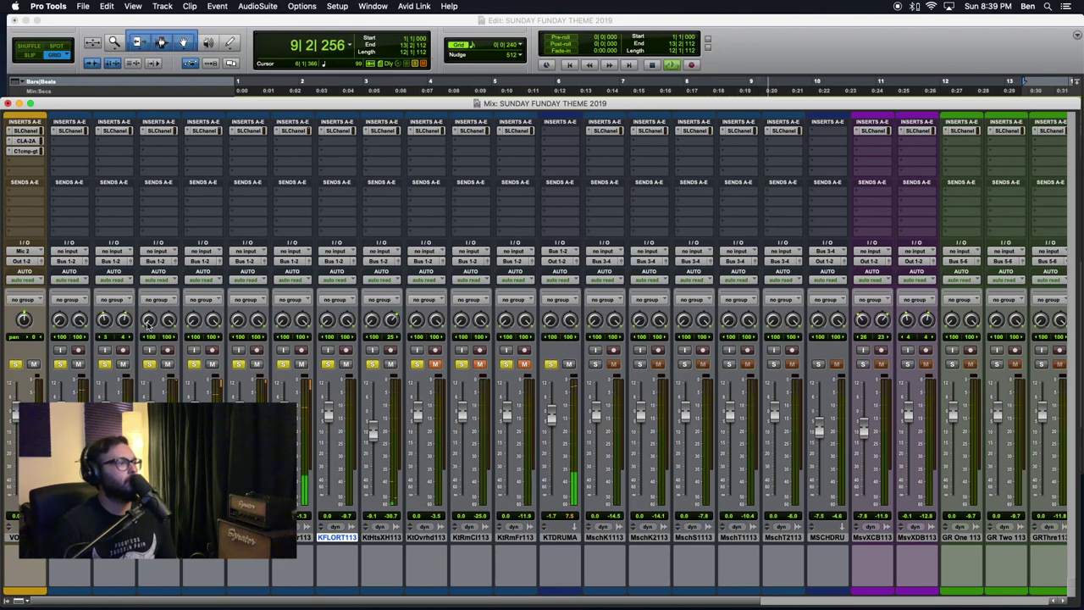
pyautogui.moveTo(146, 324); pyautogui.dragTo(170, 375)
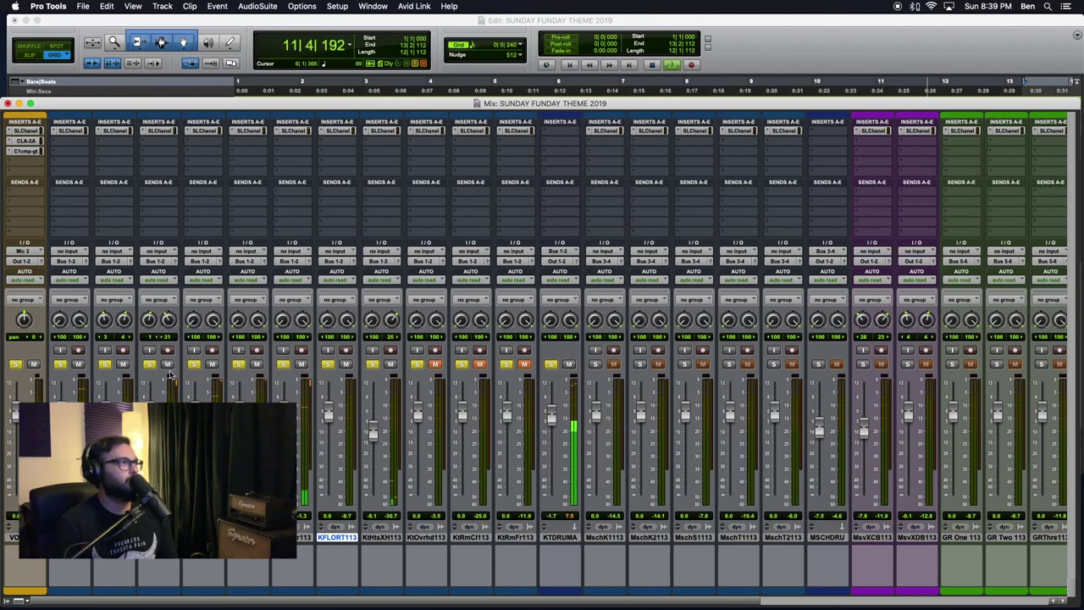
pyautogui.keyDown('alt'); pyautogui.click(156, 323); pyautogui.keyUp('alt')
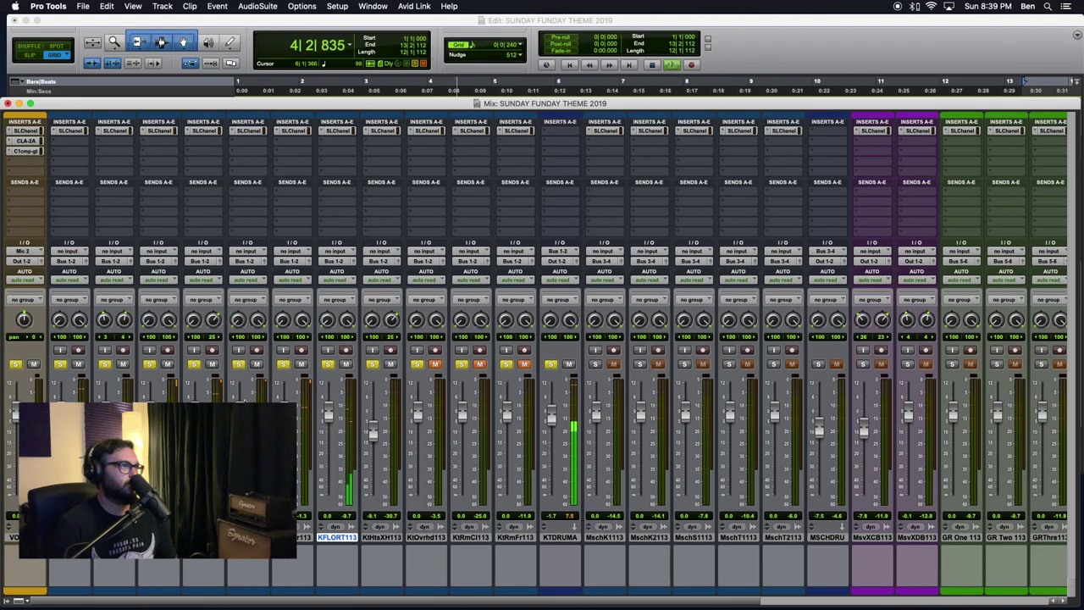
pyautogui.moveTo(257, 323); pyautogui.dragTo(256, 360)
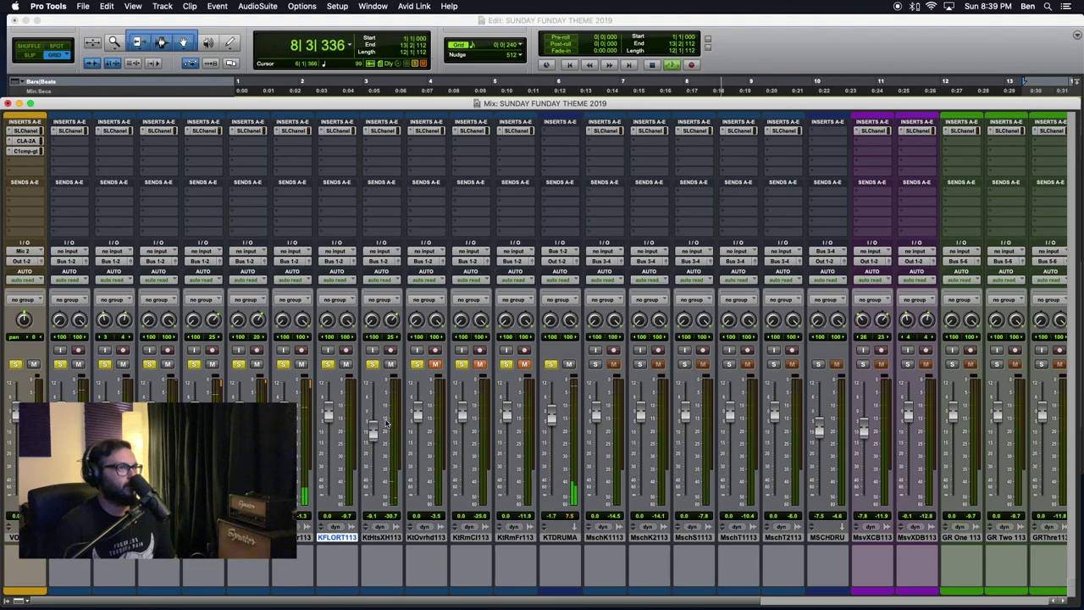
# - Raise the KtHtsXH113 fader to -5.4 dB and unmute the overheads track KtOvrhd113
pyautogui.moveTo(374, 437); pyautogui.dragTo(374, 429)
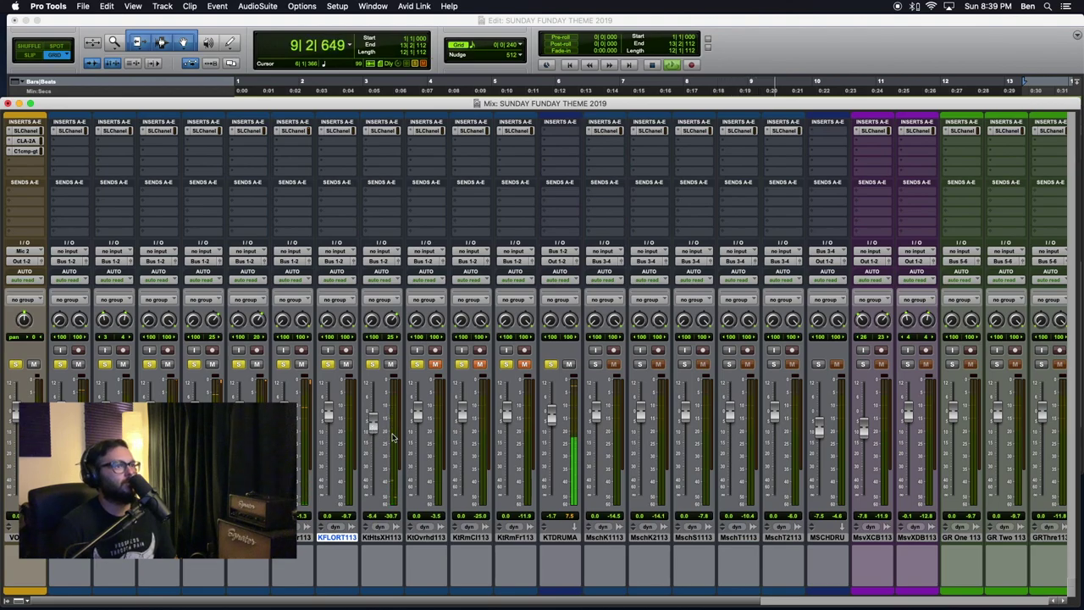
pyautogui.click(432, 537)
pyautogui.click(435, 364)
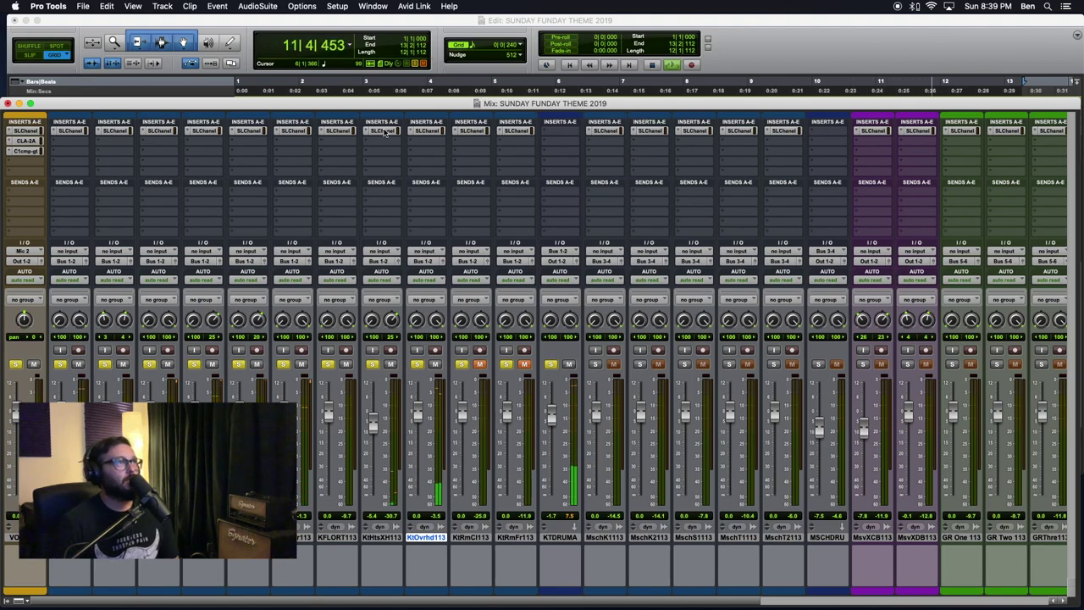
# - Open SSLChannel on the floor toms track, move its window clear of the drum channels, and select KFLORT113
pyautogui.click(424, 132)
pyautogui.click(305, 537)
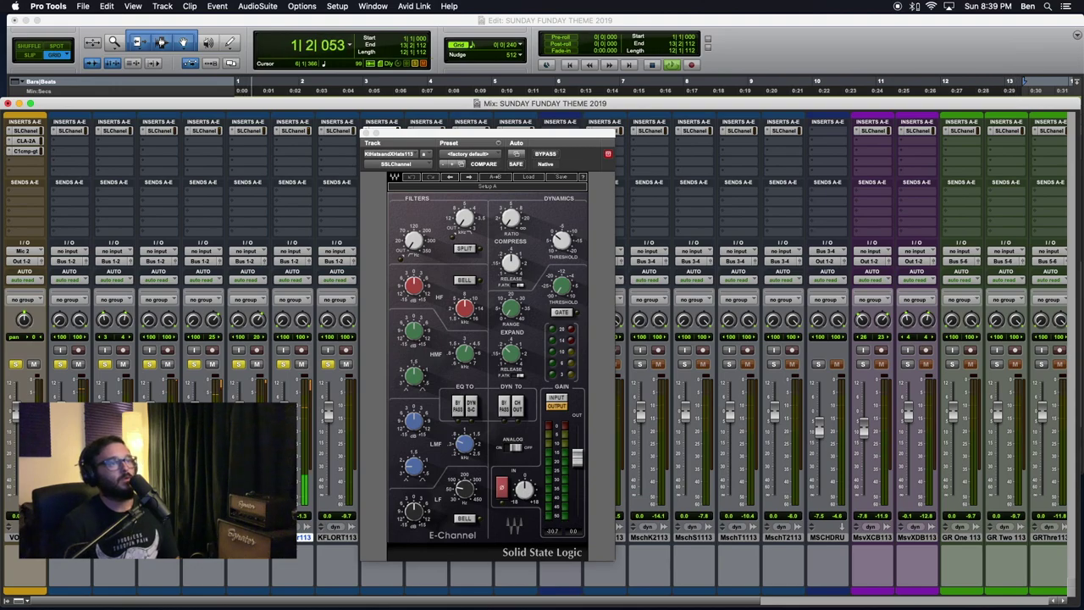
pyautogui.click(295, 131)
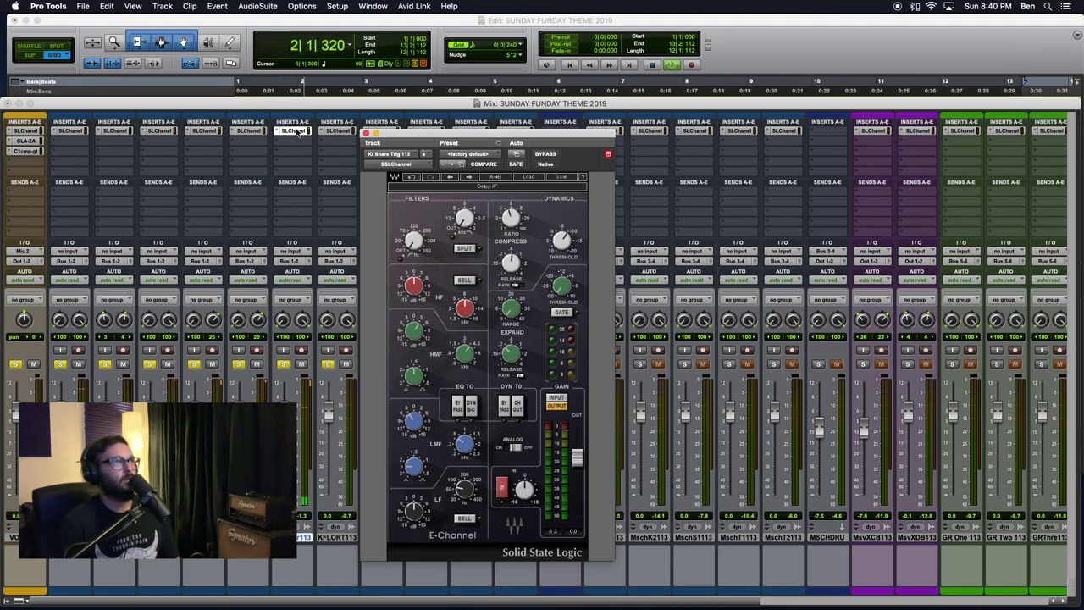
pyautogui.click(337, 132)
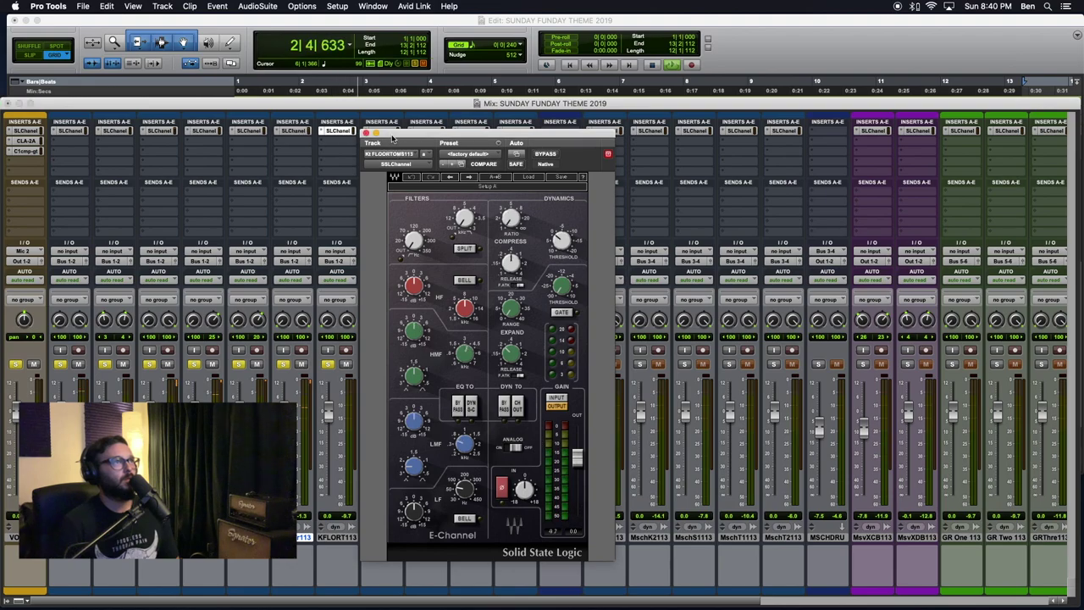
pyautogui.moveTo(394, 138); pyautogui.dragTo(529, 132)
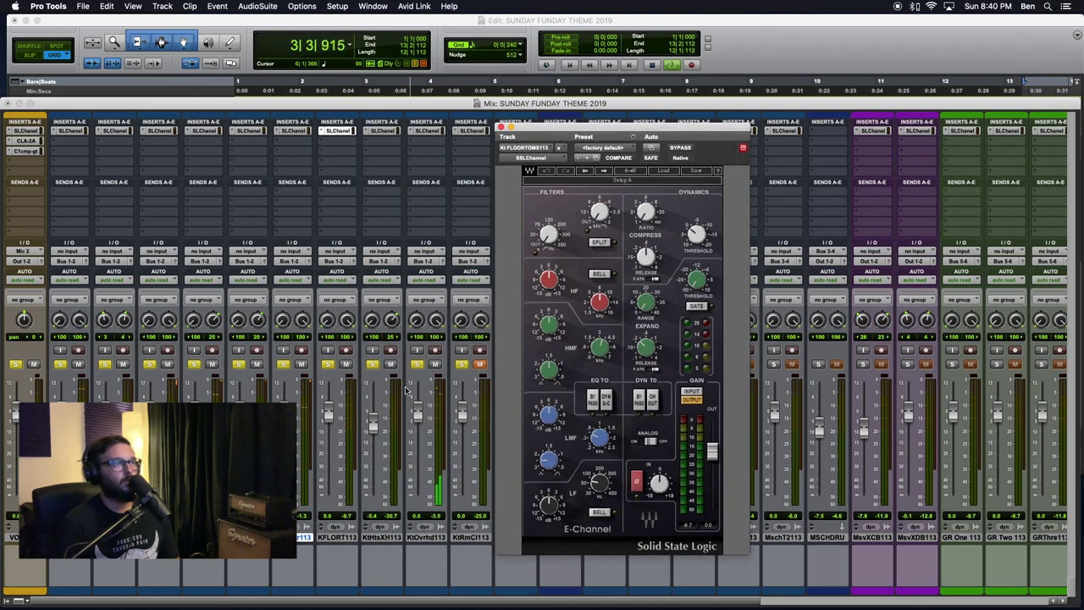
pyautogui.click(339, 539)
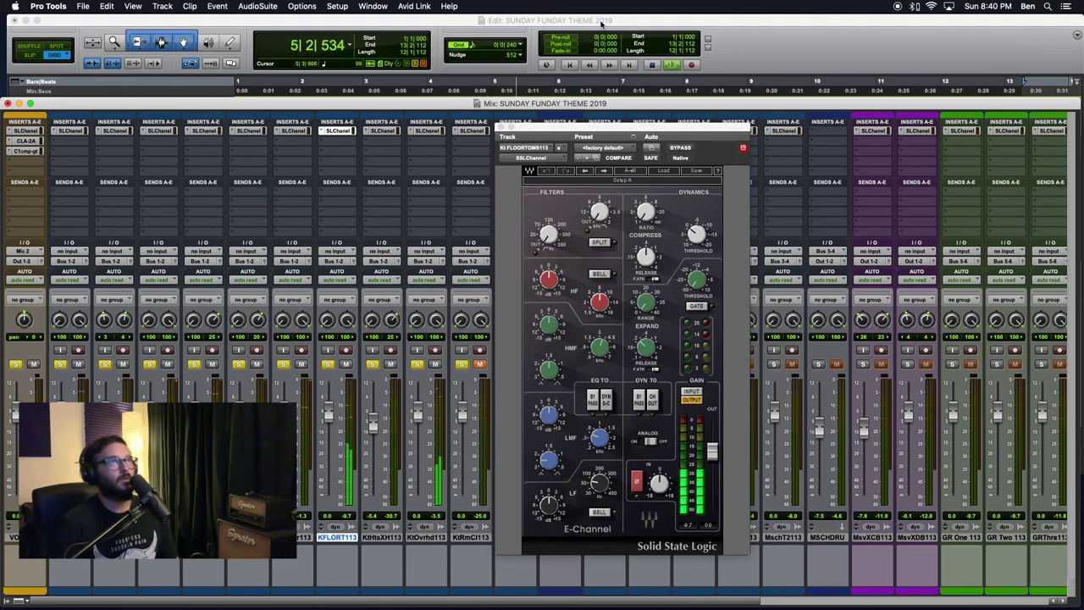
# - Select the floor tom passage from 4|1|480 to 7|2|480 in the Edit window, play it, and return to the Mix window
pyautogui.click(583, 17)
pyautogui.click(500, 127)
pyautogui.press('space')
pyautogui.press('space')
pyautogui.press('space')
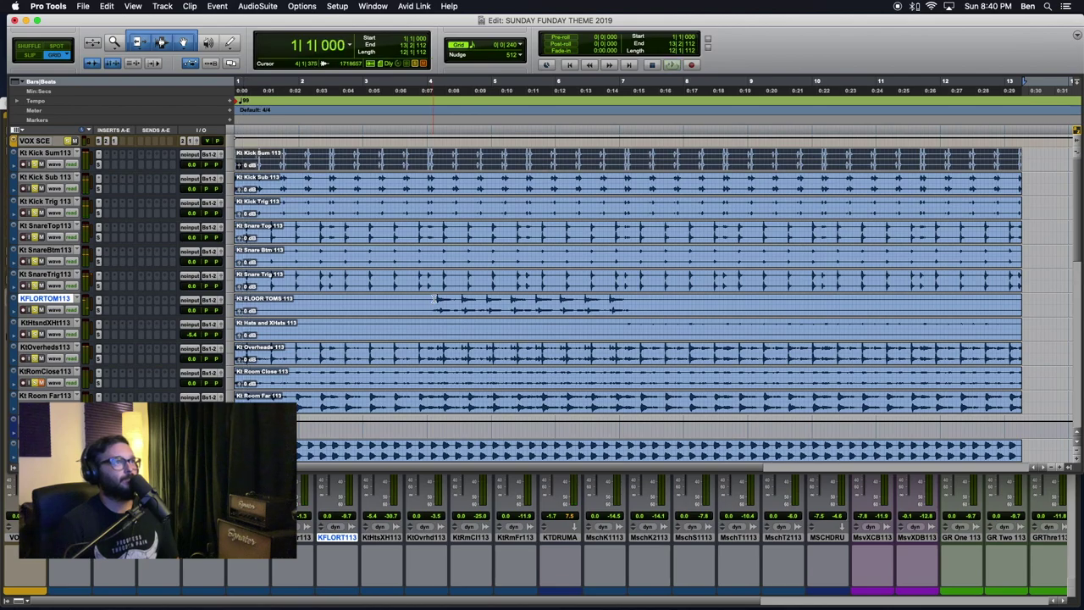
pyautogui.moveTo(433, 298); pyautogui.dragTo(643, 301)
pyautogui.press('space')
pyautogui.press('super+equal')
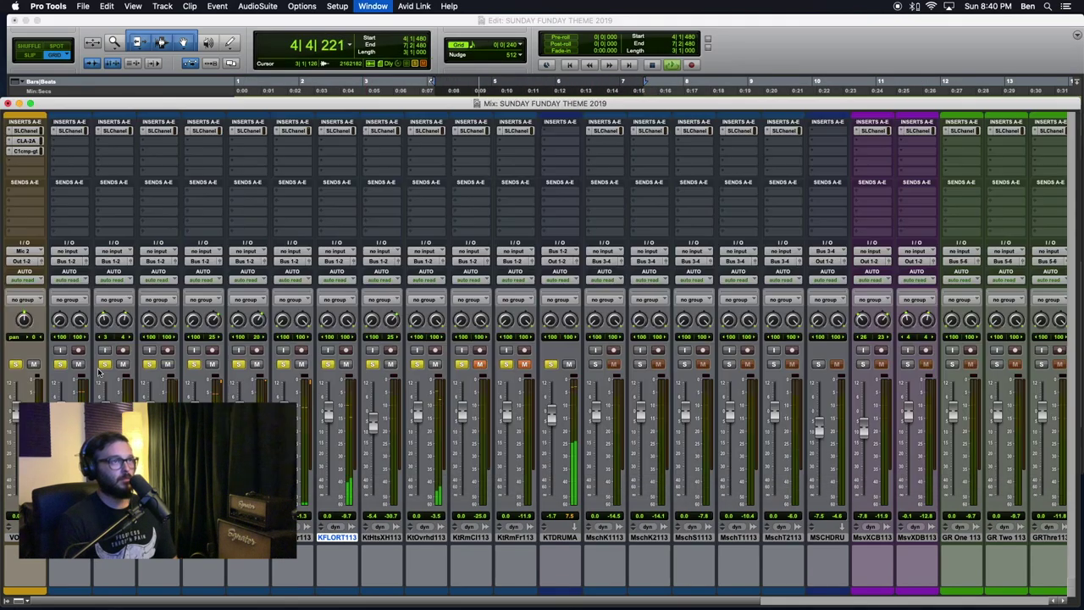
# - Mute all drum tracks from Kt Kick Sum 113 to the overheads, and unmute only the floor toms
pyautogui.click(70, 537)
pyautogui.keyDown('shift'); pyautogui.click(426, 537); pyautogui.keyUp('shift')
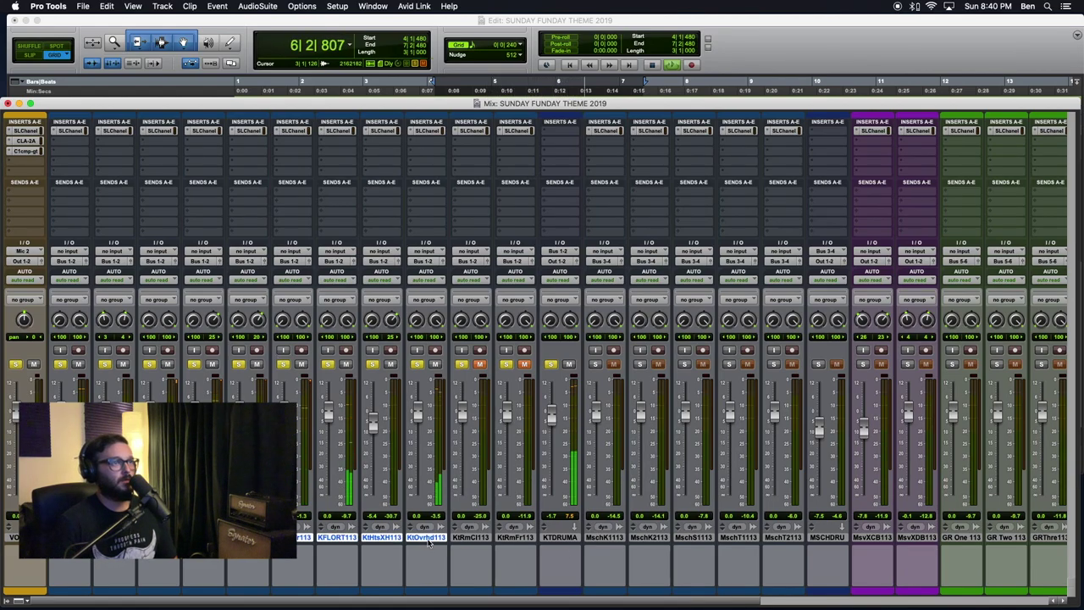
pyautogui.click(437, 365)
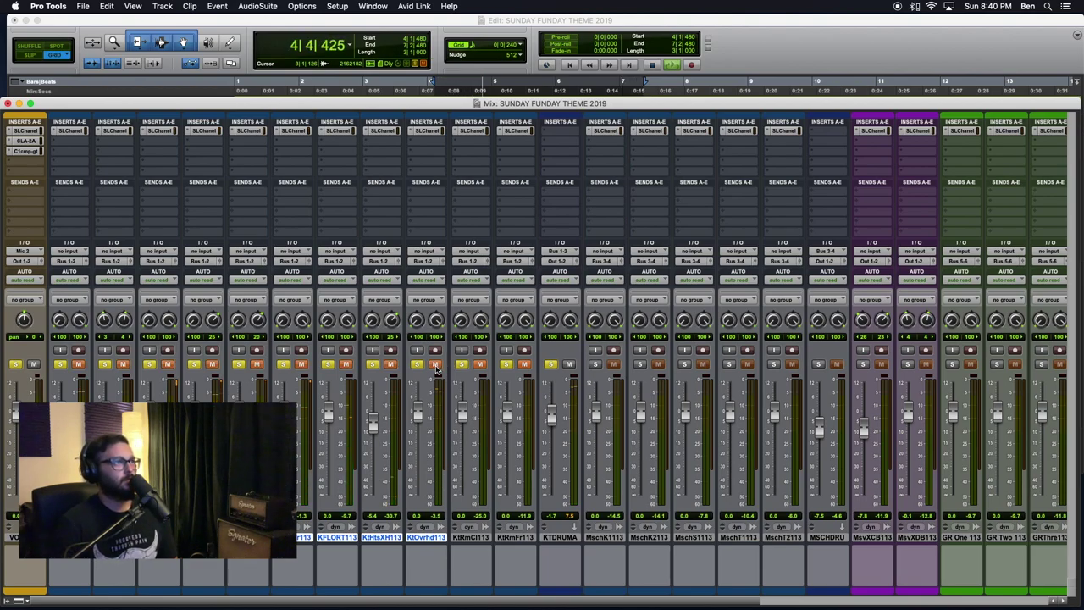
pyautogui.click(346, 366)
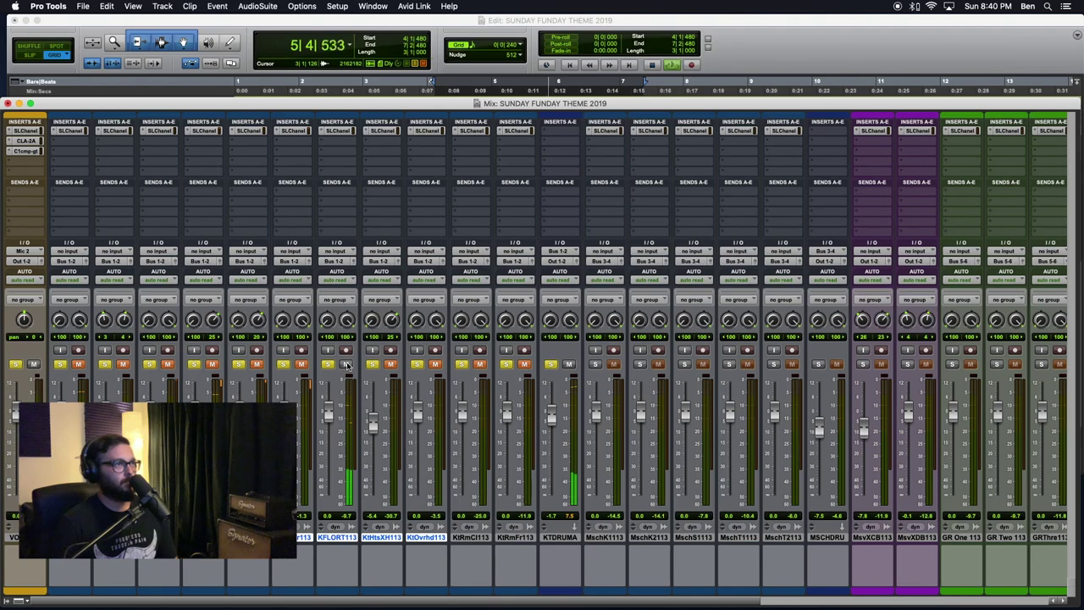
# - Engage and adjust the high-pass filter in SSLChannel on the floor toms, comparing the result with the plug-in bypassed
pyautogui.click(336, 132)
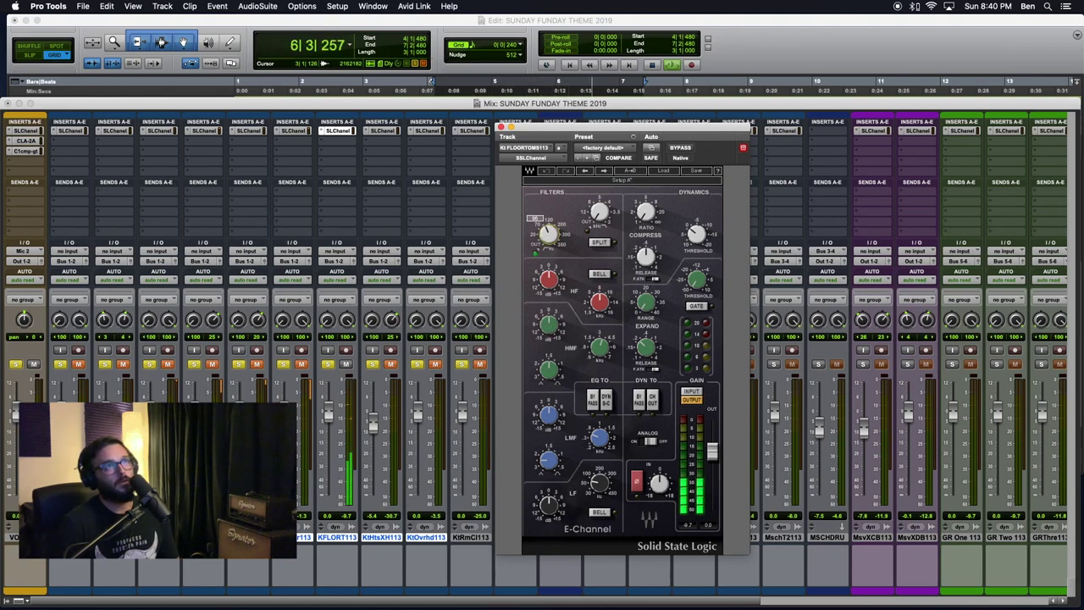
pyautogui.press('space')
pyautogui.press('space')
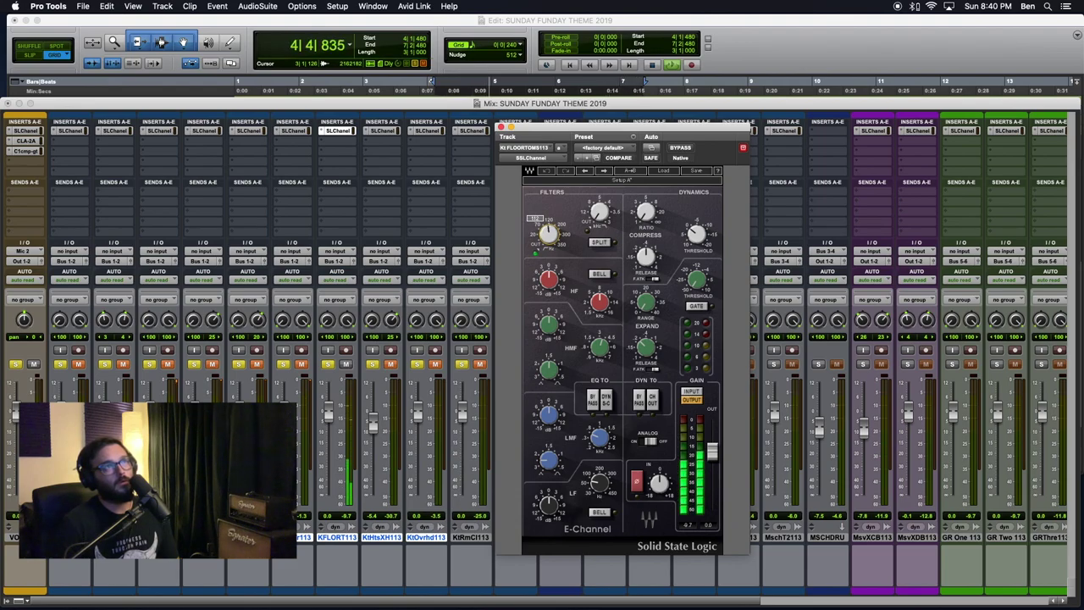
pyautogui.click(681, 148)
pyautogui.click(681, 148)
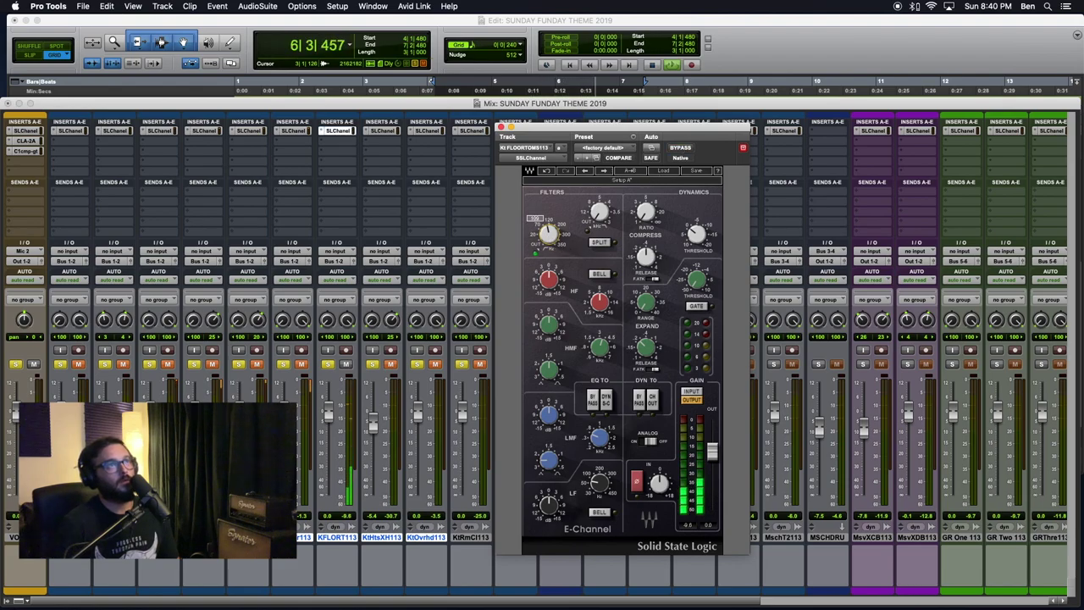
pyautogui.press('space')
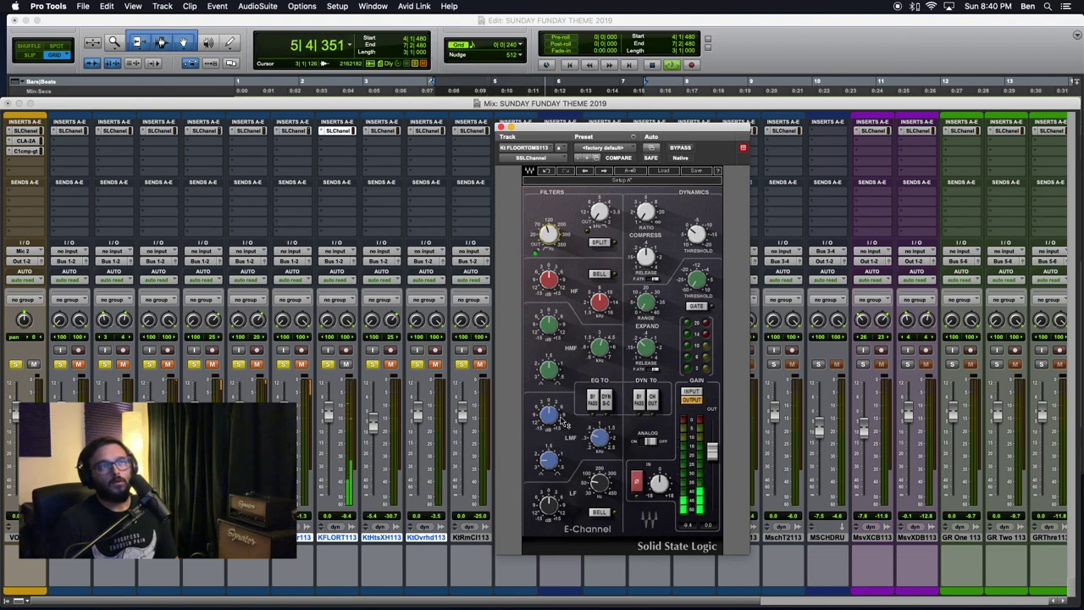
# - Boost the floor toms' LMF gain to find the frequency, cut that band, and compare with SSLChannel bypassed
pyautogui.moveTo(549, 423); pyautogui.dragTo(549, 388)
pyautogui.click(600, 435)
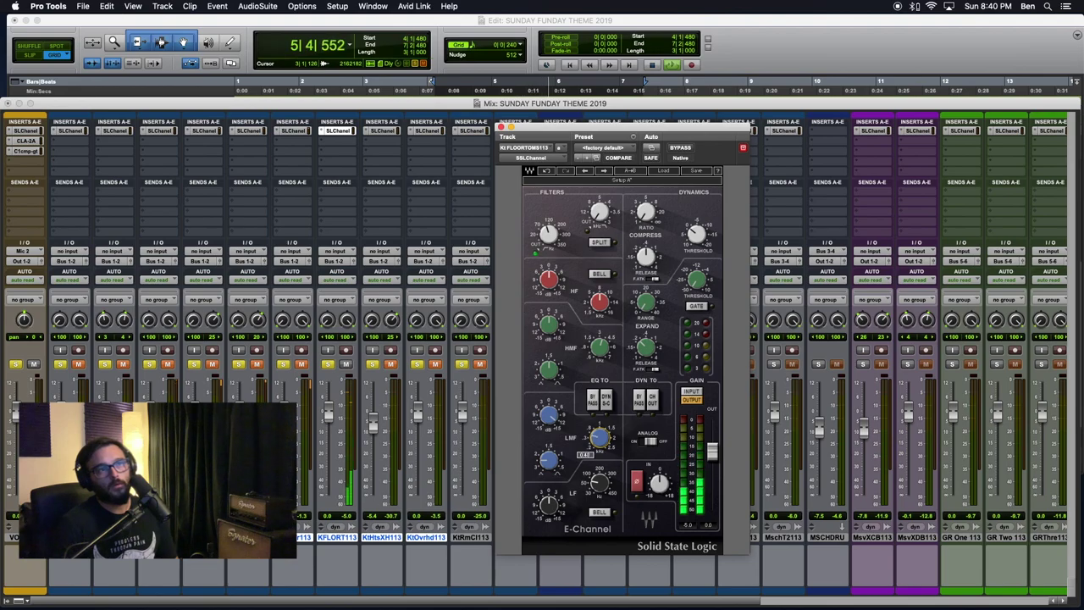
pyautogui.moveTo(557, 421); pyautogui.dragTo(557, 466)
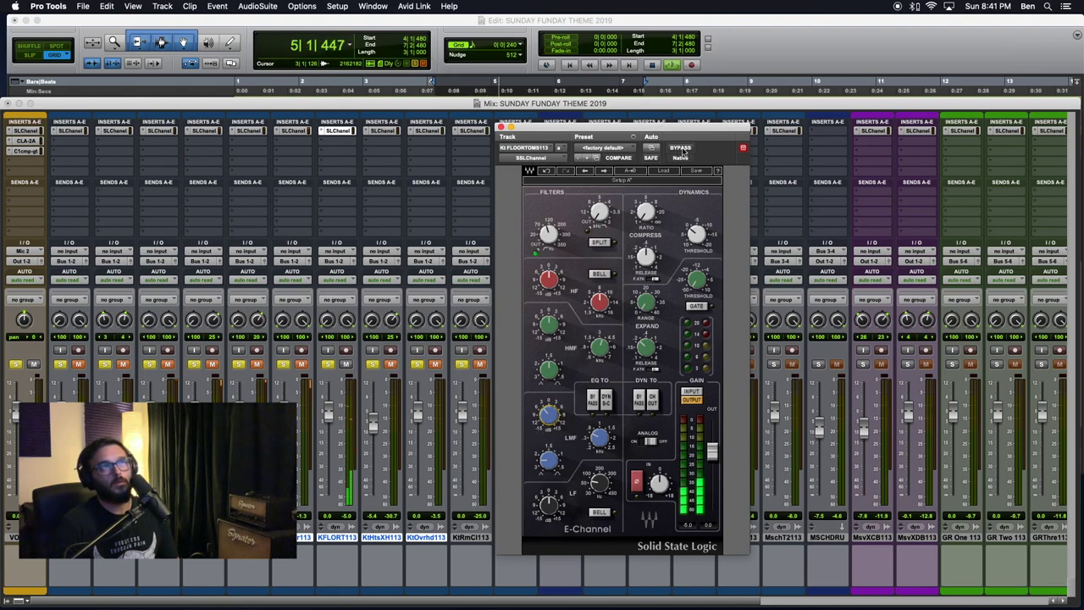
pyautogui.click(683, 149)
pyautogui.click(683, 149)
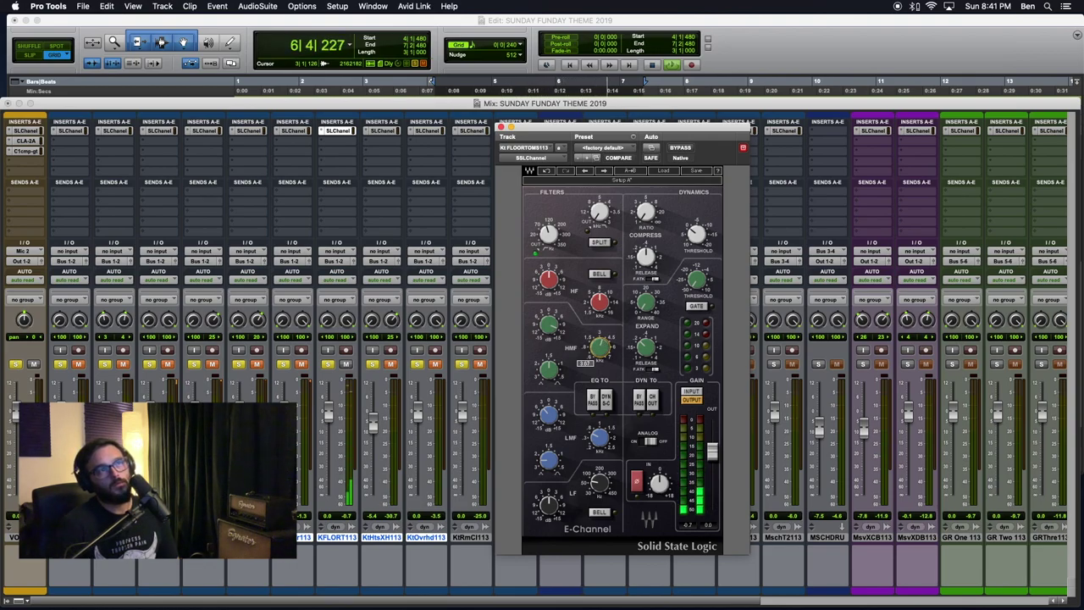
# - Sweep the floor toms' HMF frequency, reset that band's gain, and compare the result with SSLChannel bypassed
pyautogui.moveTo(599, 347); pyautogui.dragTo(599, 349)
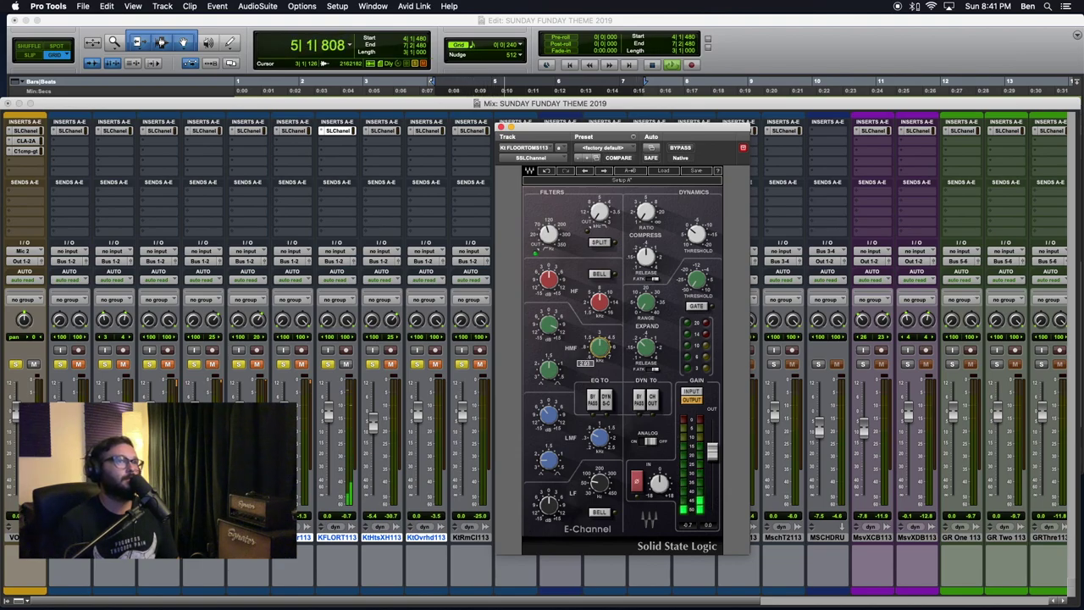
pyautogui.moveTo(600, 347); pyautogui.dragTo(600, 319)
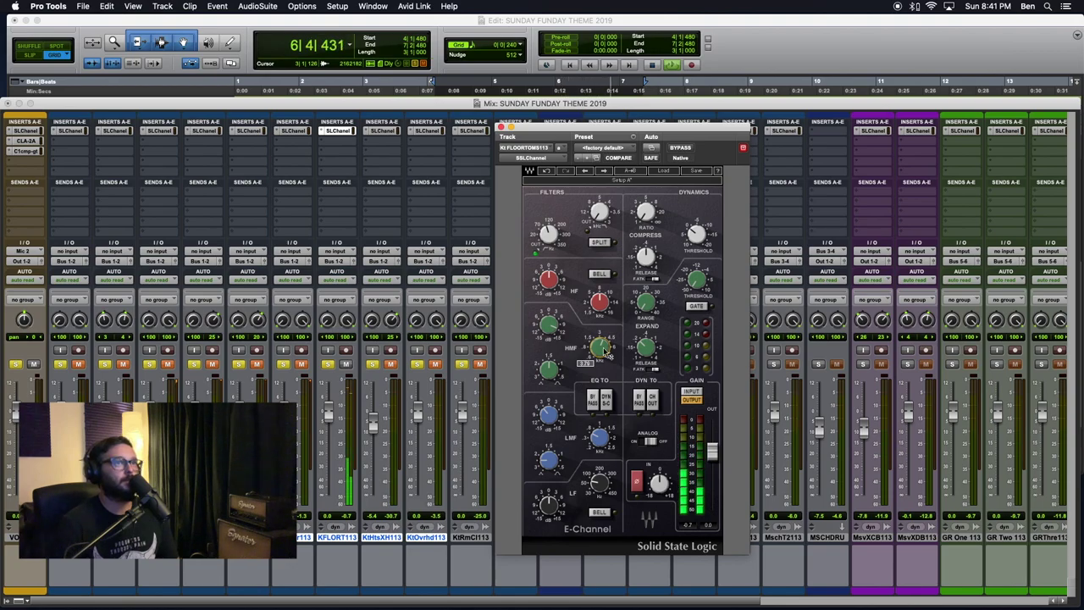
pyautogui.press('space')
pyautogui.press('space')
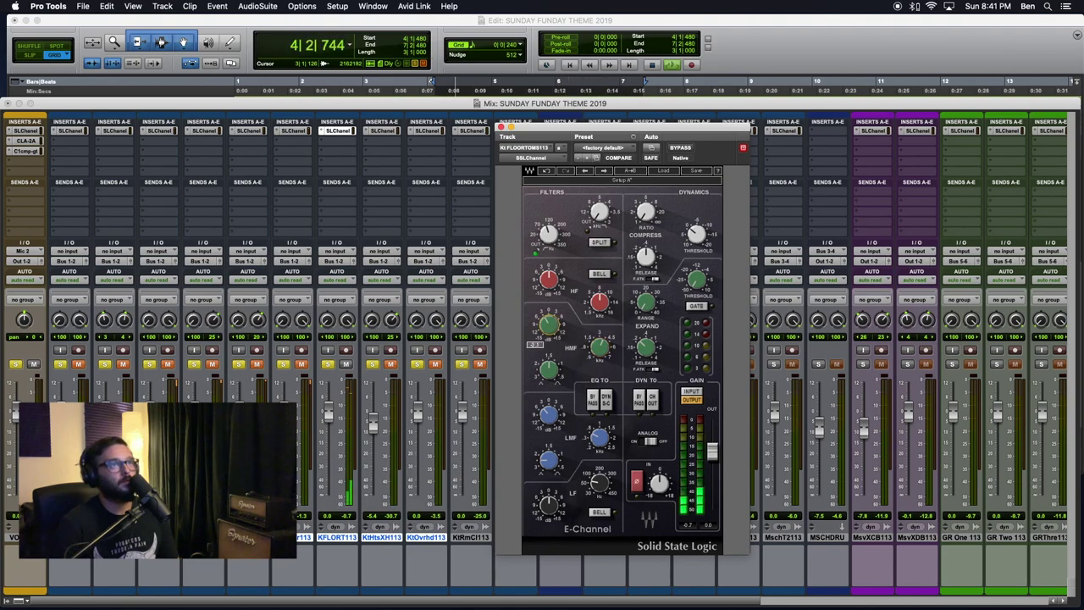
pyautogui.click(681, 148)
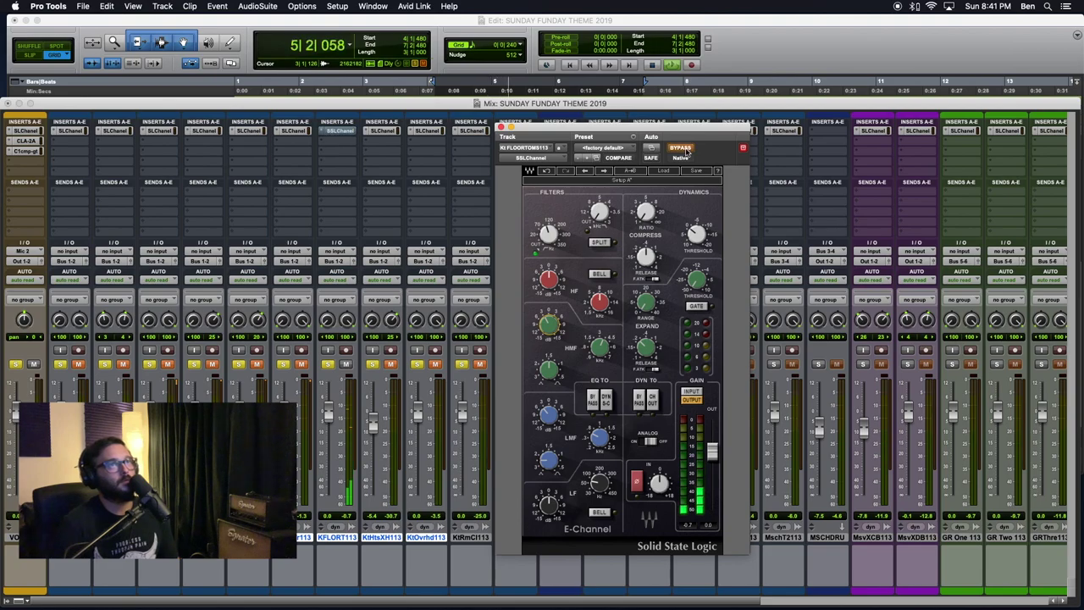
pyautogui.click(682, 149)
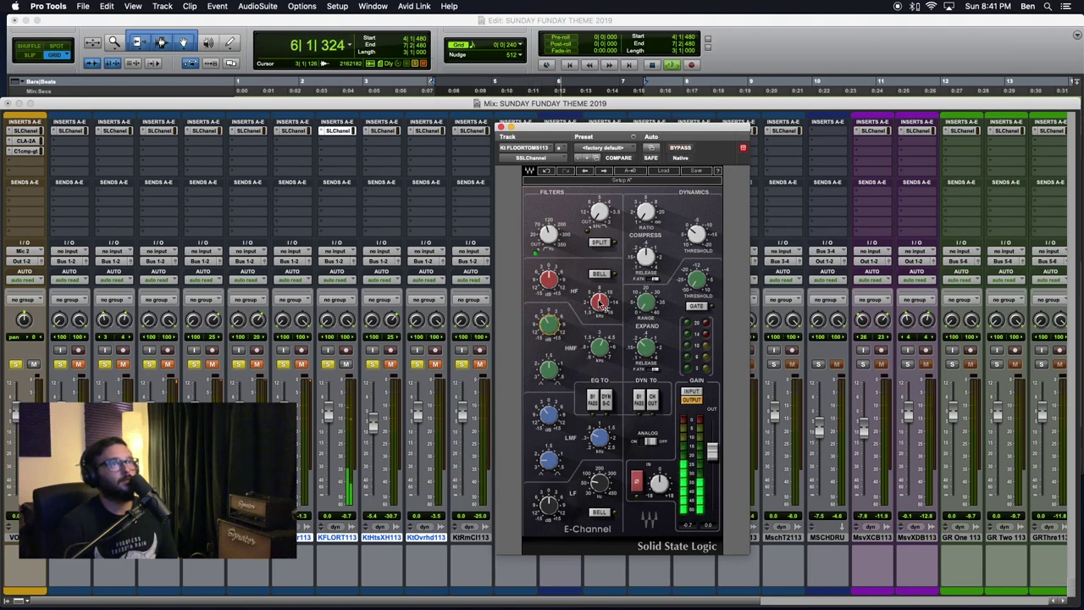
# - Boost the floor toms' HF band, engage the low-pass filter, compare with SSLChannel bypassed, and close the plug-in
pyautogui.moveTo(549, 281); pyautogui.dragTo(549, 241)
pyautogui.moveTo(598, 304)
pyautogui.mouseDown()
pyautogui.moveTo(598, 277)
pyautogui.moveTo(598, 286)
pyautogui.mouseUp()
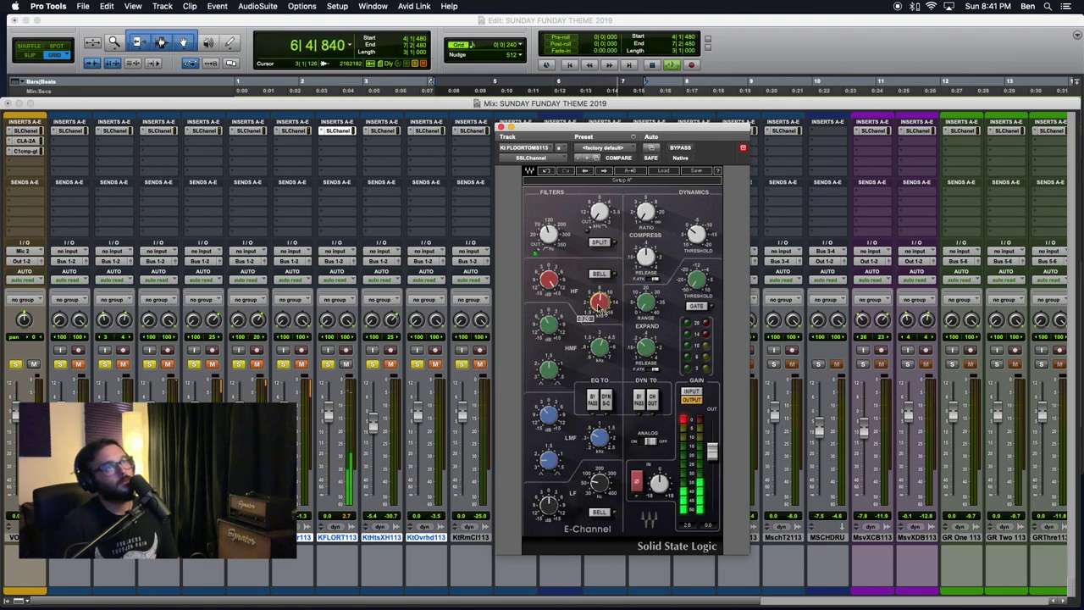
pyautogui.moveTo(551, 281); pyautogui.dragTo(551, 307)
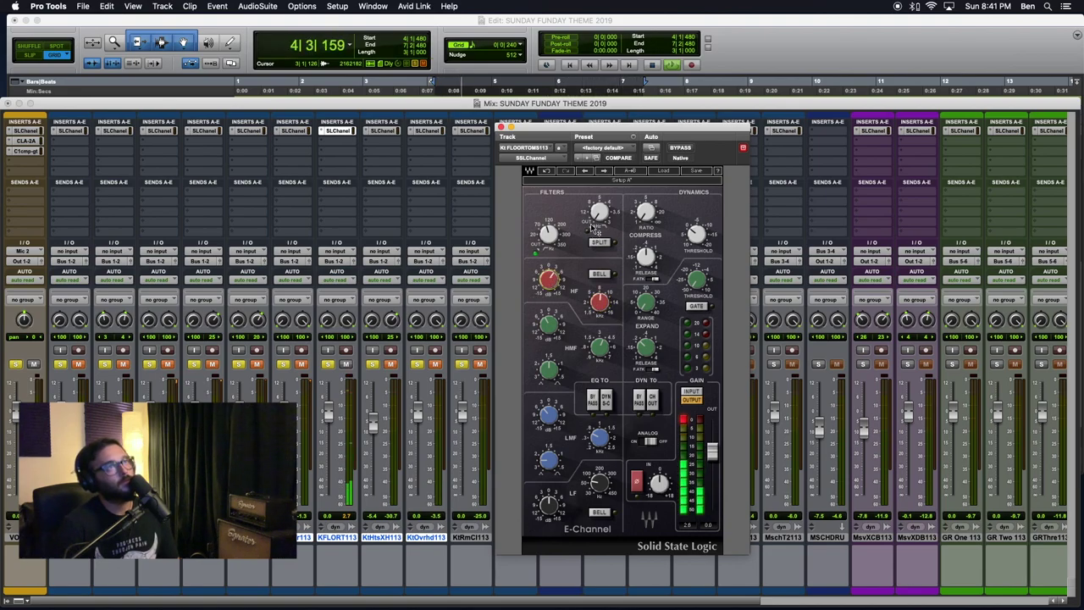
pyautogui.moveTo(598, 216)
pyautogui.mouseDown()
pyautogui.moveTo(601, 247)
pyautogui.moveTo(601, 229)
pyautogui.mouseUp()
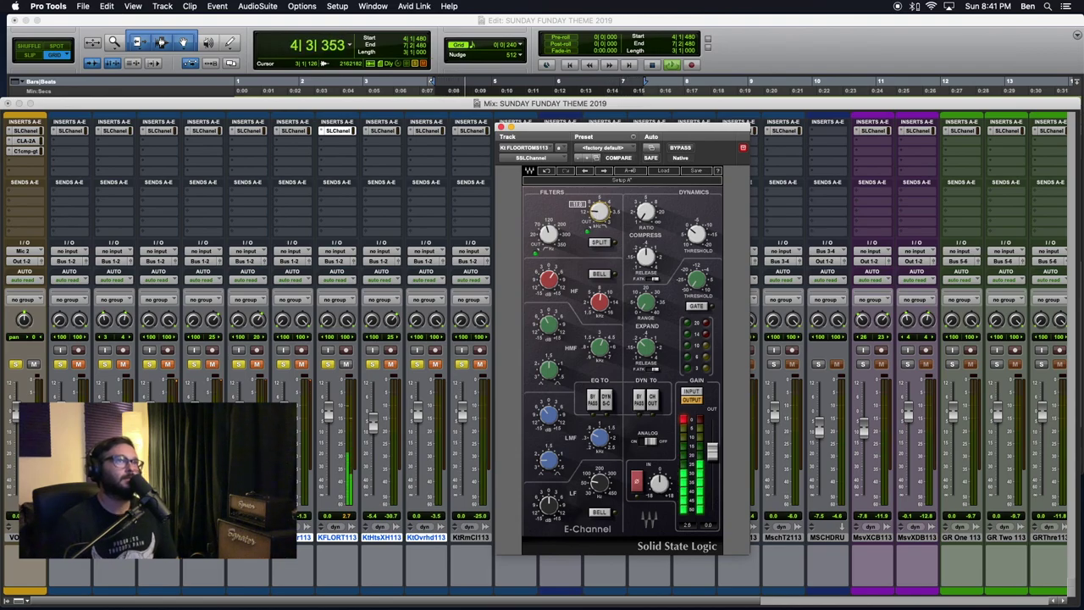
pyautogui.click(681, 147)
pyautogui.click(682, 147)
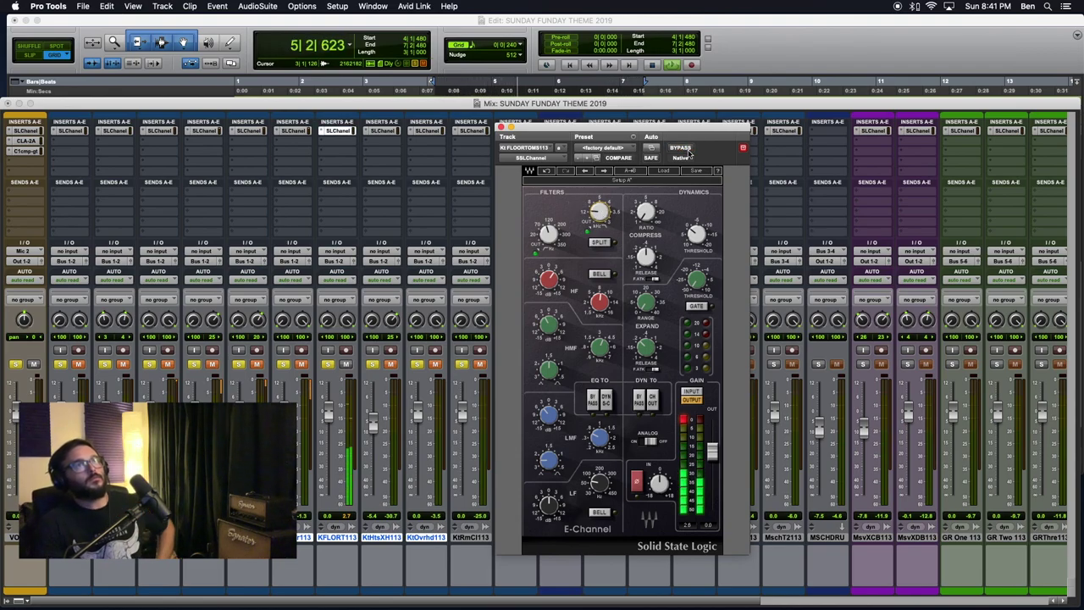
pyautogui.click(501, 127)
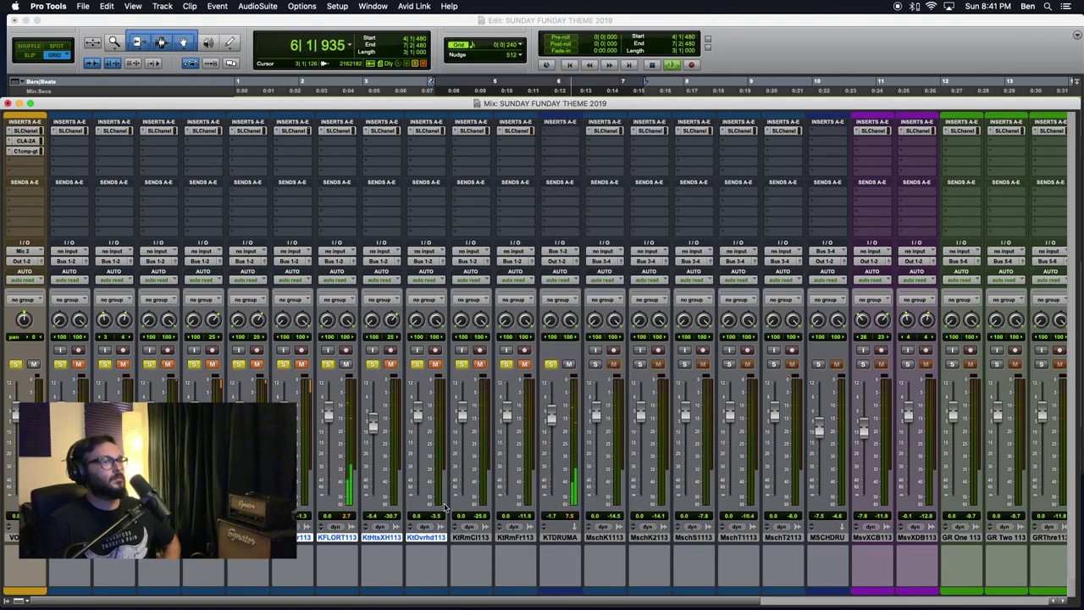
# - Examine the SSLChannel settings on Kt Kick Sum 113 and Kt Overheads 113
pyautogui.click(69, 130)
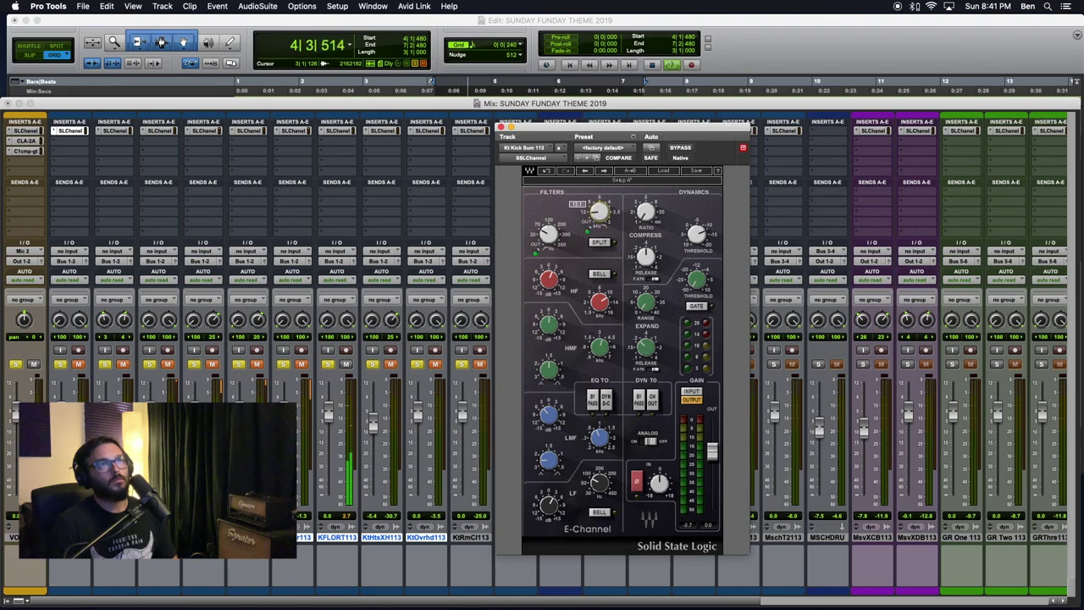
pyautogui.click(501, 127)
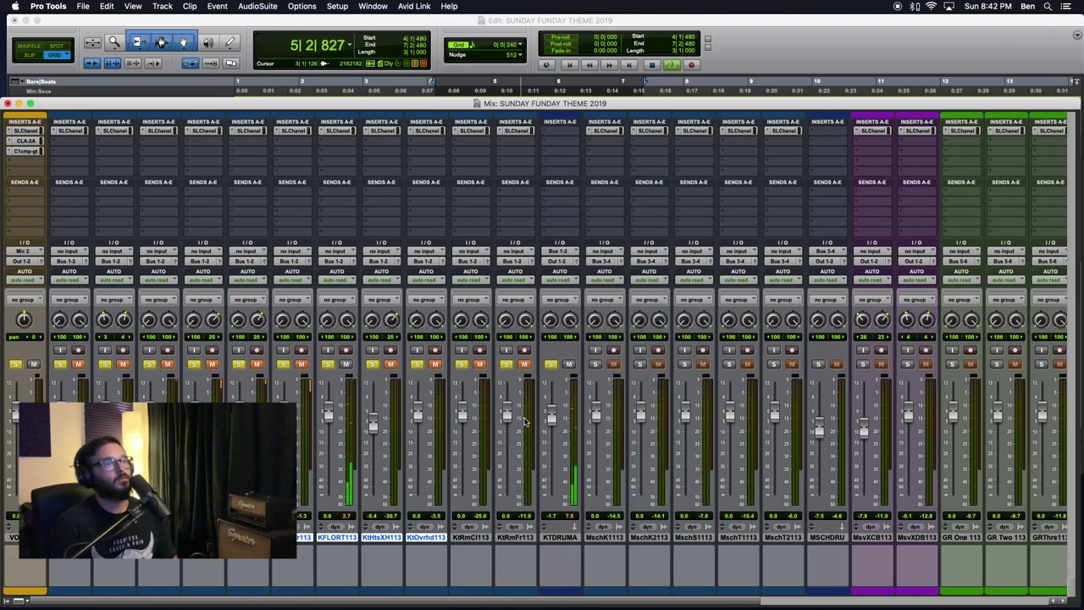
pyautogui.click(69, 130)
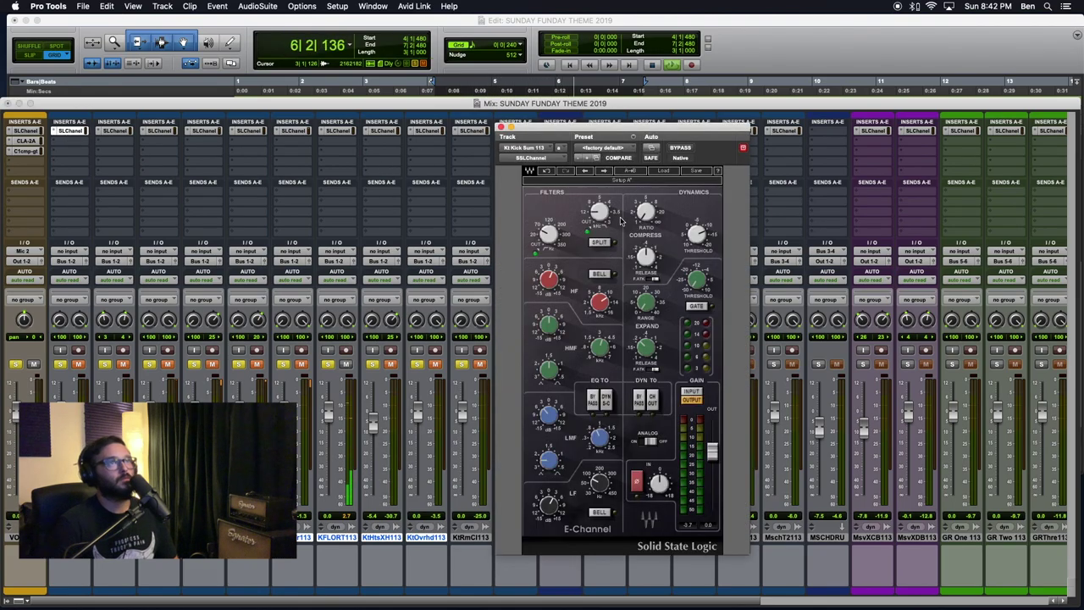
pyautogui.click(502, 127)
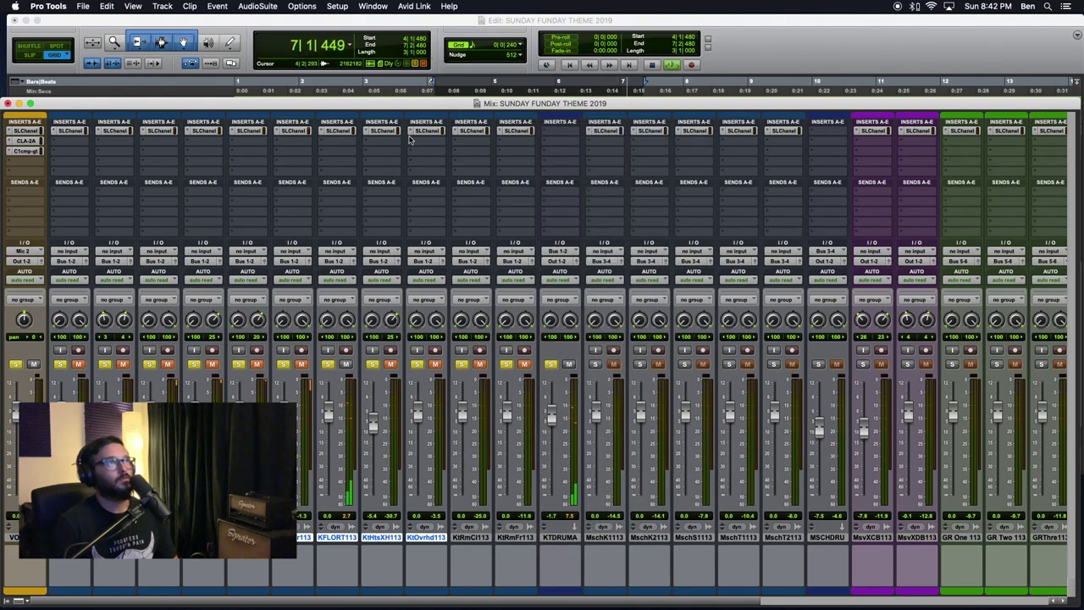
pyautogui.click(428, 132)
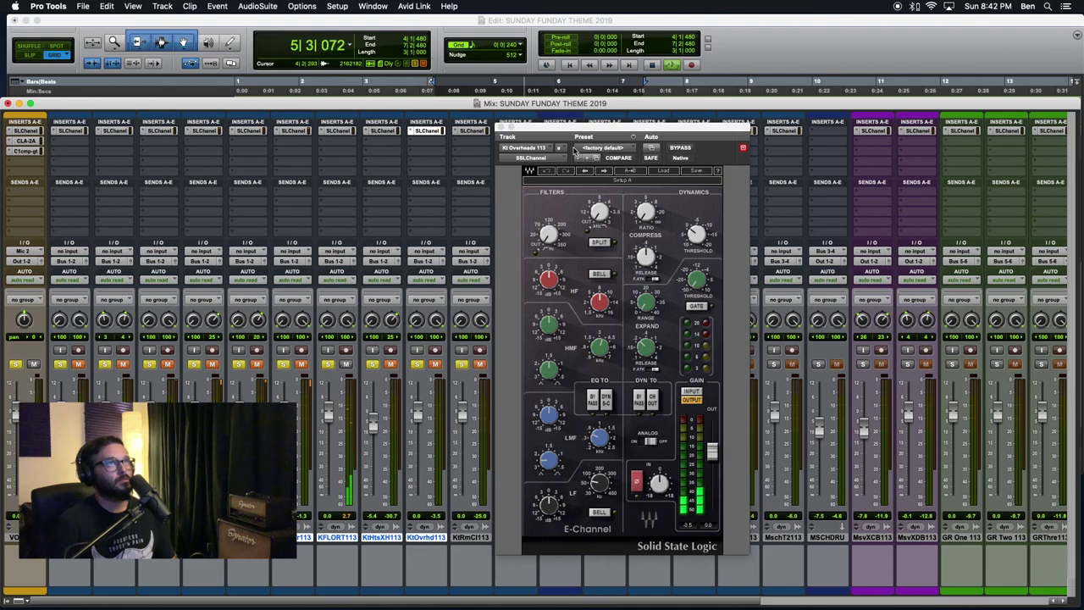
pyautogui.click(502, 127)
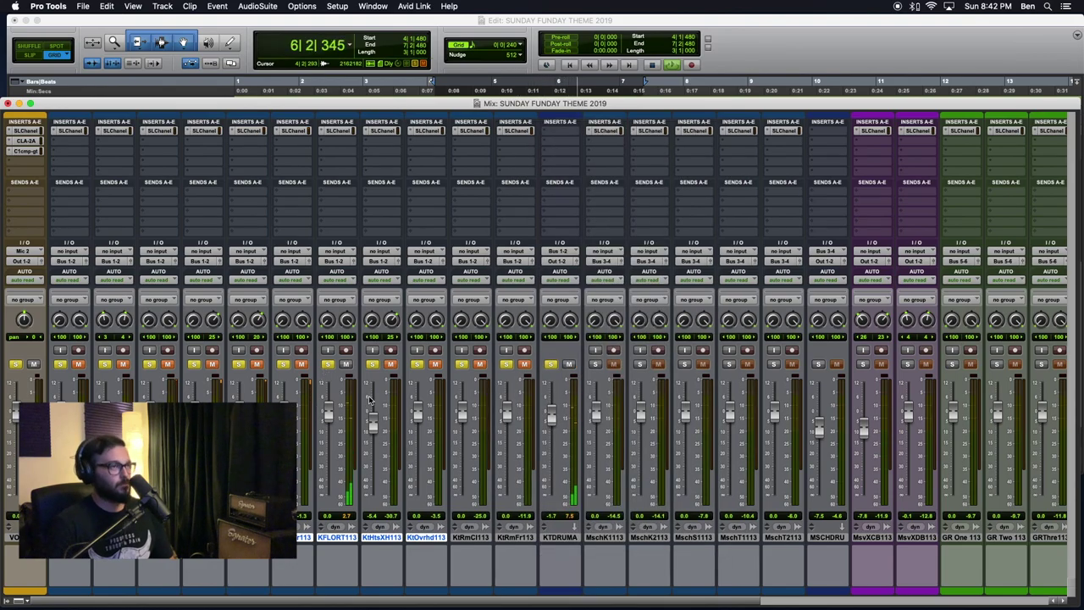
# - Unmute all the muted live drum tracks, including the close and far room tracks
pyautogui.keyDown('alt'); pyautogui.keyDown('shift'); pyautogui.click(302, 368); pyautogui.keyUp('shift'); pyautogui.keyUp('alt')
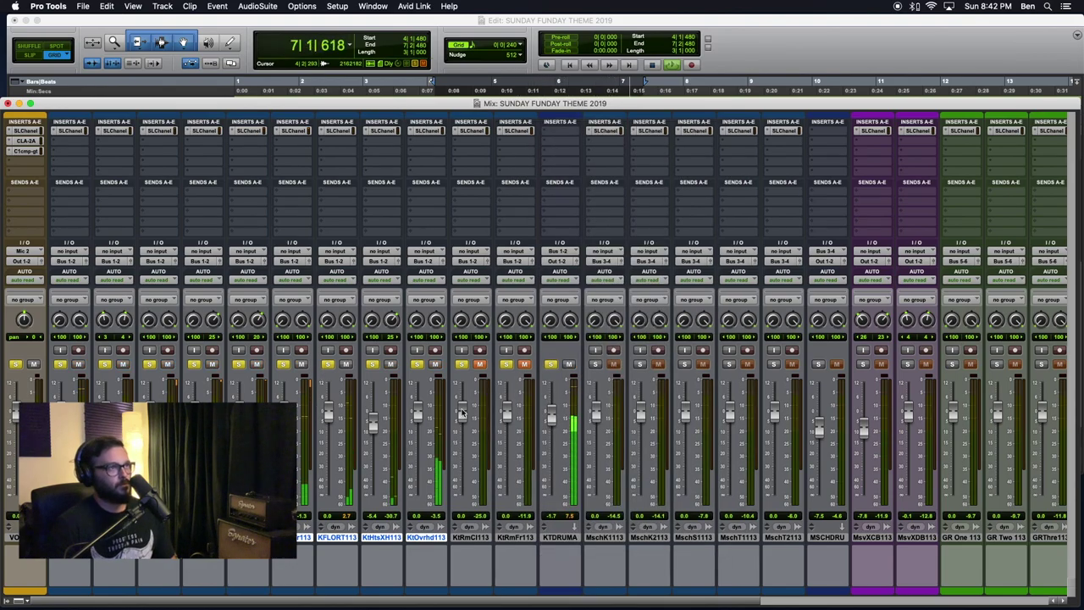
pyautogui.click(480, 365)
pyautogui.click(524, 365)
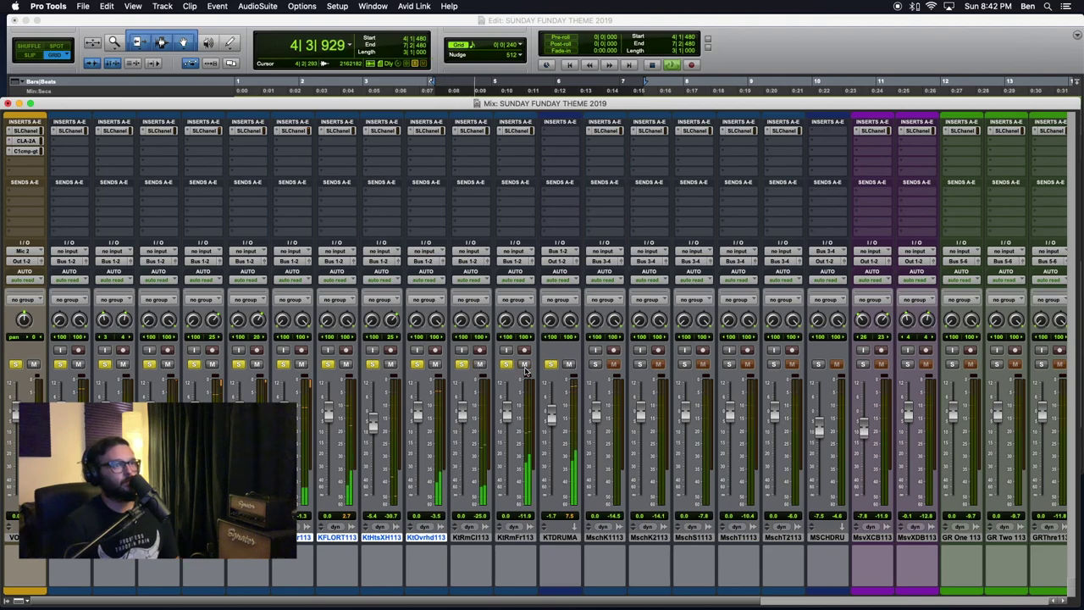
pyautogui.click(516, 537)
pyautogui.click(471, 537)
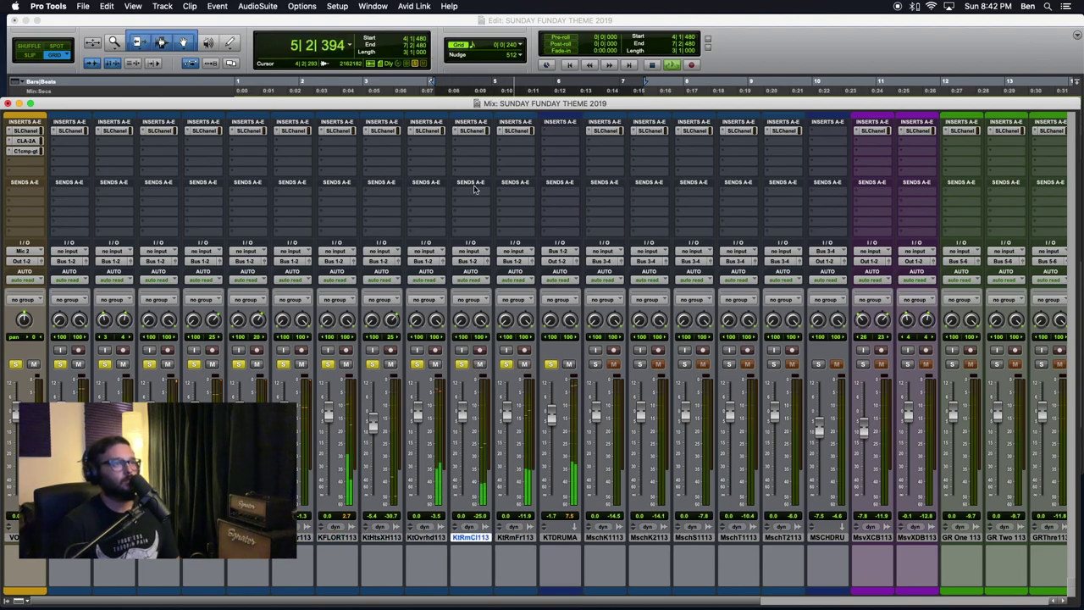
pyautogui.click(426, 130)
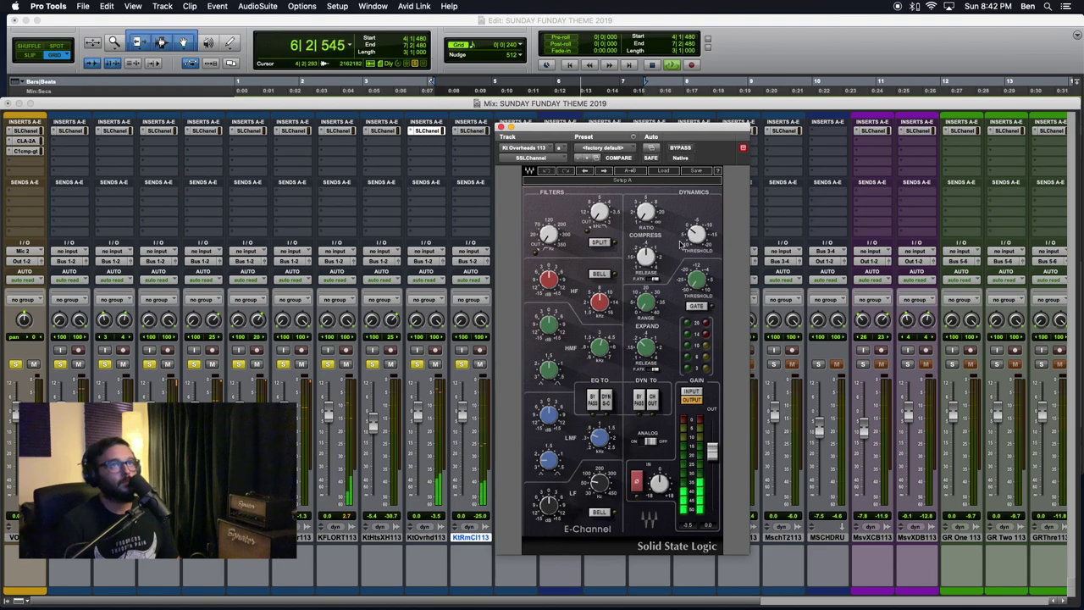
pyautogui.click(423, 537)
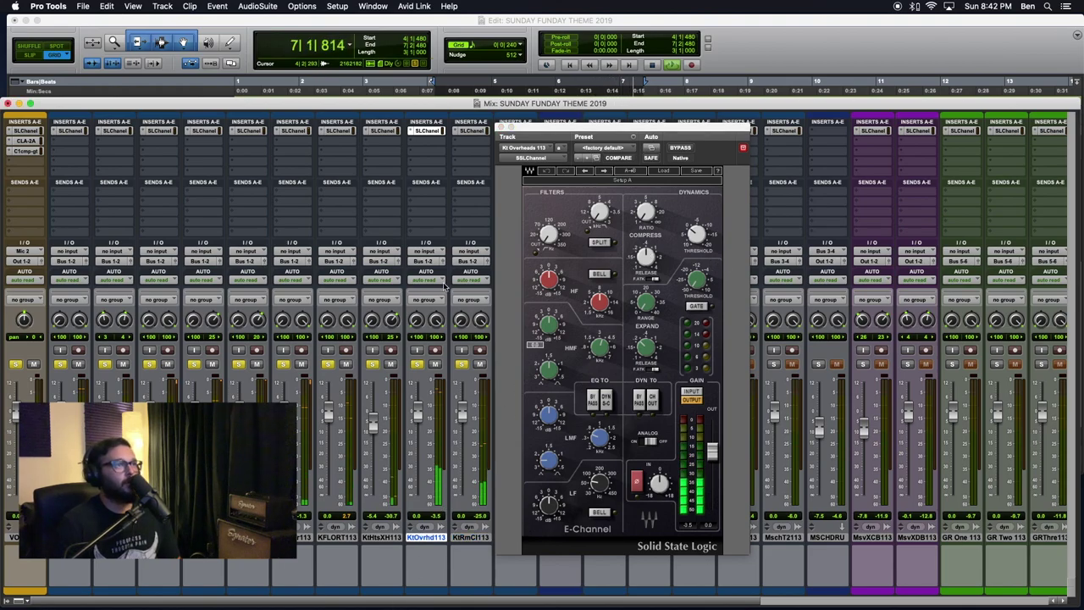
pyautogui.press('super+w')
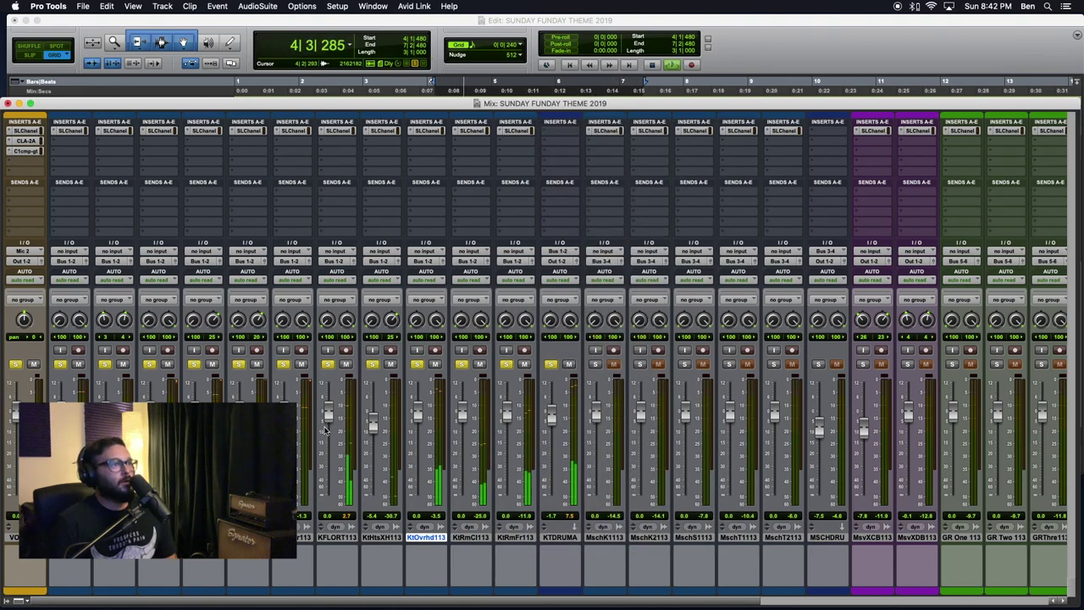
# - Mute the drum tracks from Kt Kick Sum 113 through the hi-hats and both room tracks, leaving only the overheads unmuted
pyautogui.click(379, 538)
pyautogui.keyDown('shift'); pyautogui.click(69, 538); pyautogui.keyUp('shift')
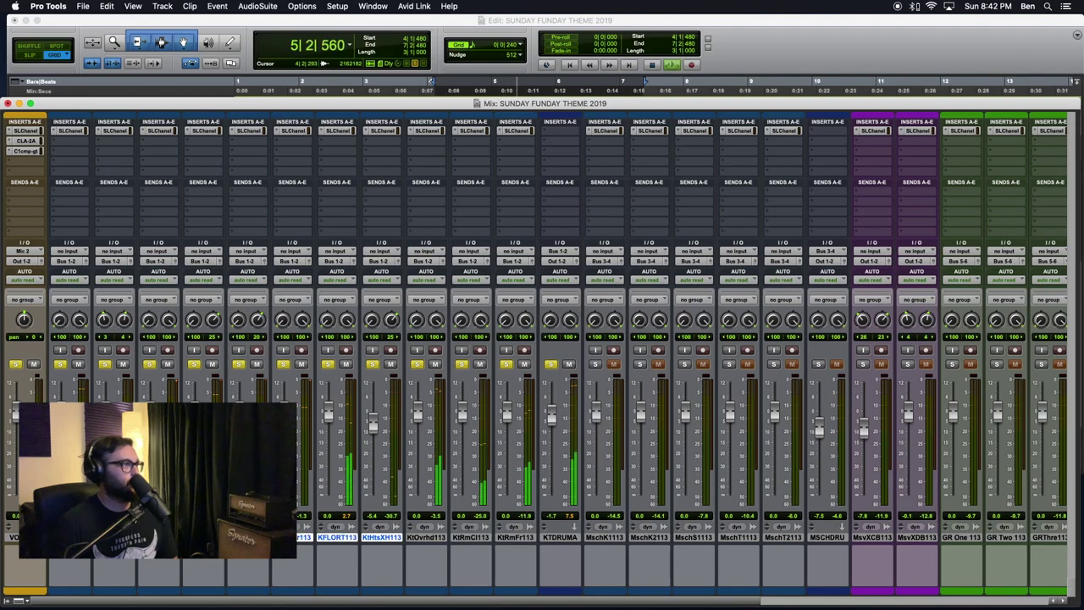
pyautogui.click(79, 366)
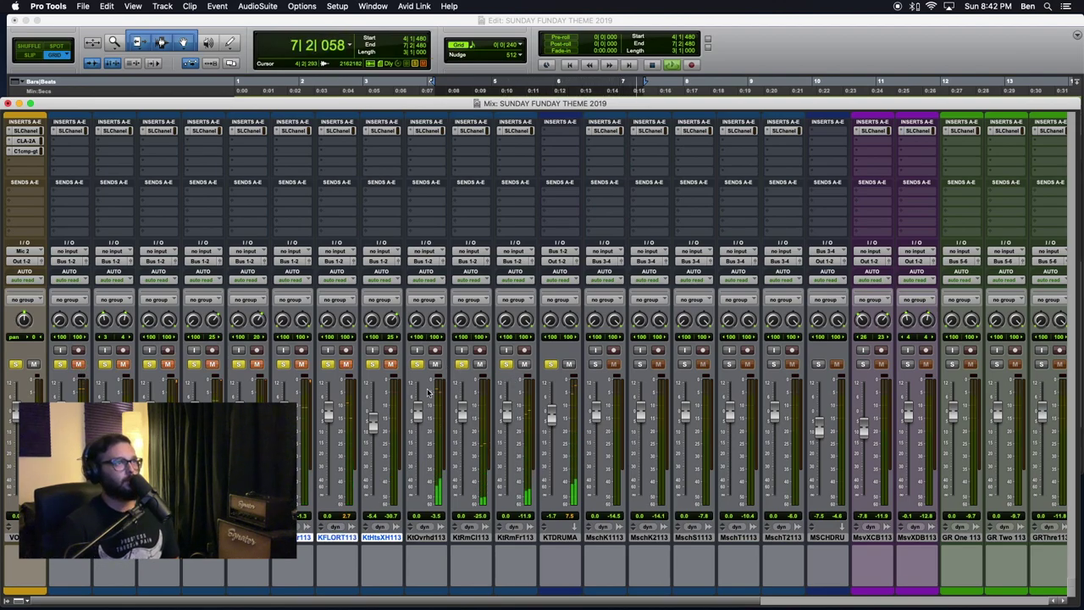
pyautogui.click(426, 148)
pyautogui.click(449, 76)
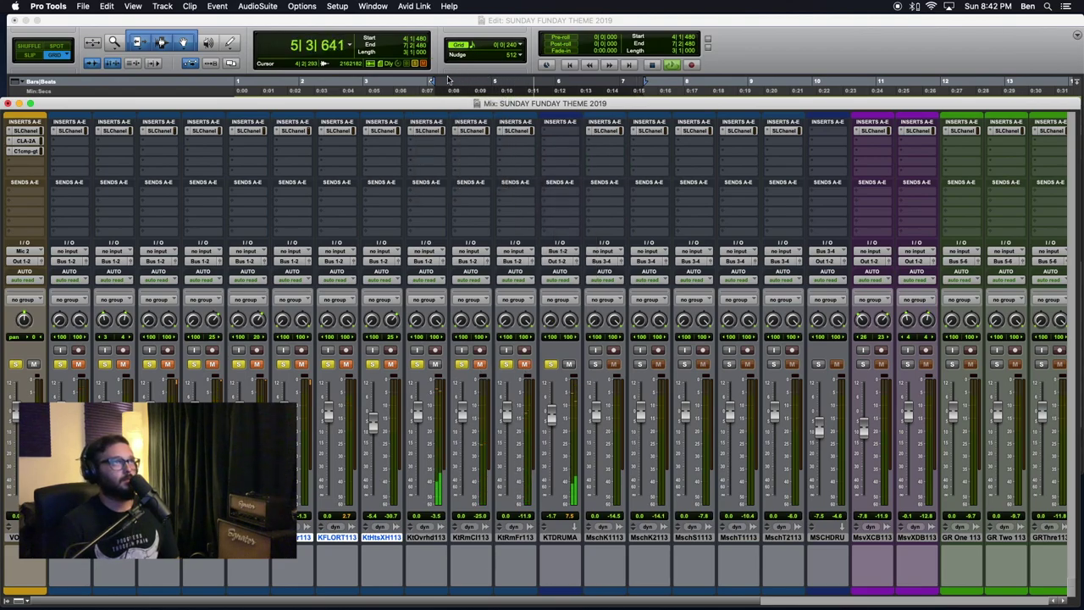
# - In the overheads' SSLChannel, boost the LMF band to find the frequency, cut it, and engage the high-pass filter
pyautogui.click(429, 131)
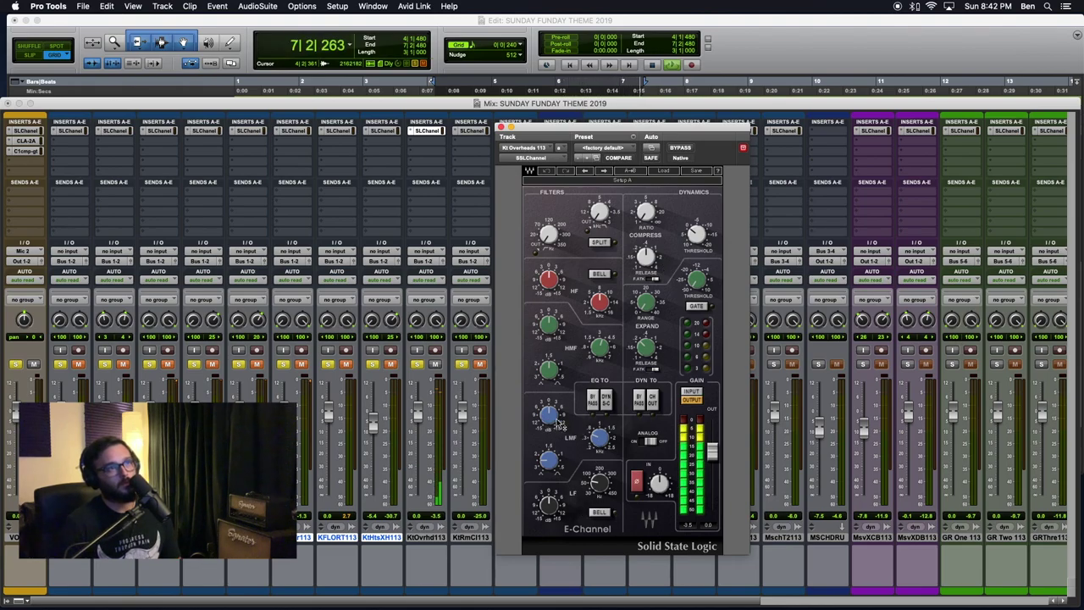
pyautogui.moveTo(556, 416); pyautogui.dragTo(594, 449)
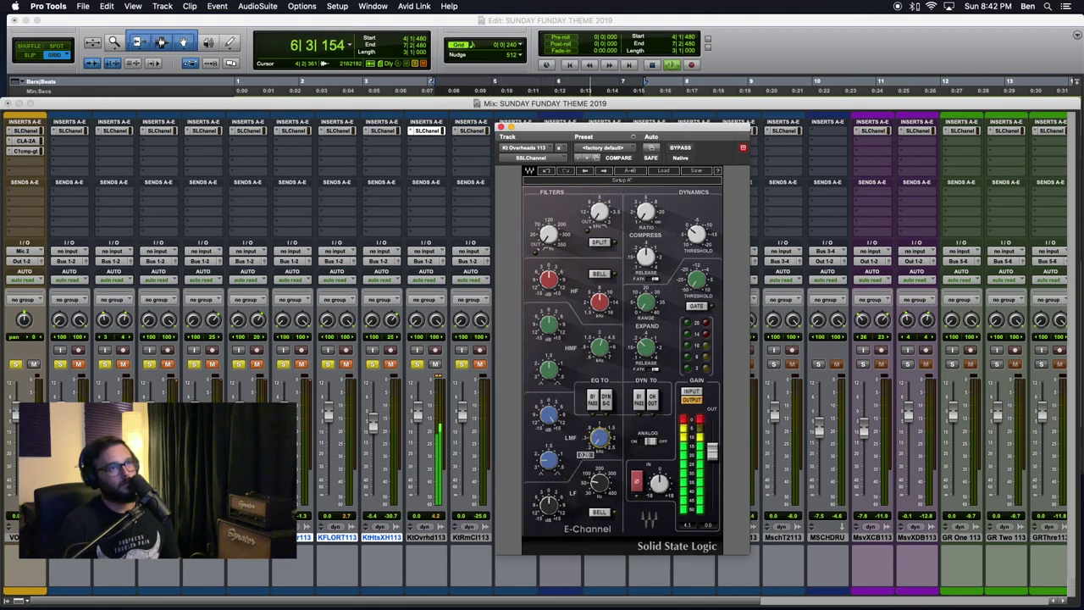
pyautogui.moveTo(556, 419); pyautogui.dragTo(539, 406)
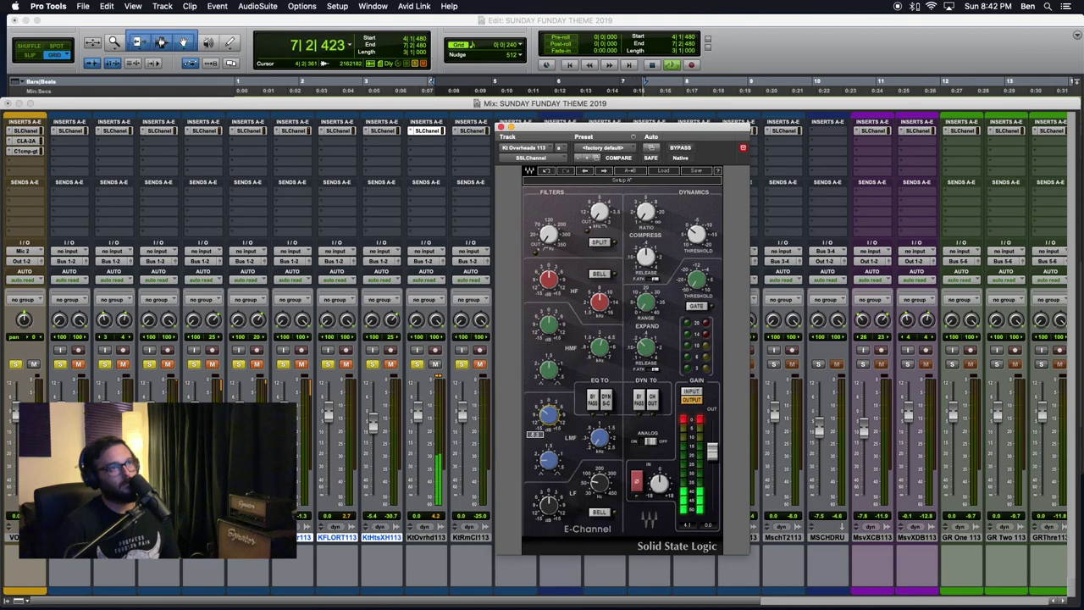
pyautogui.moveTo(549, 241); pyautogui.dragTo(549, 232)
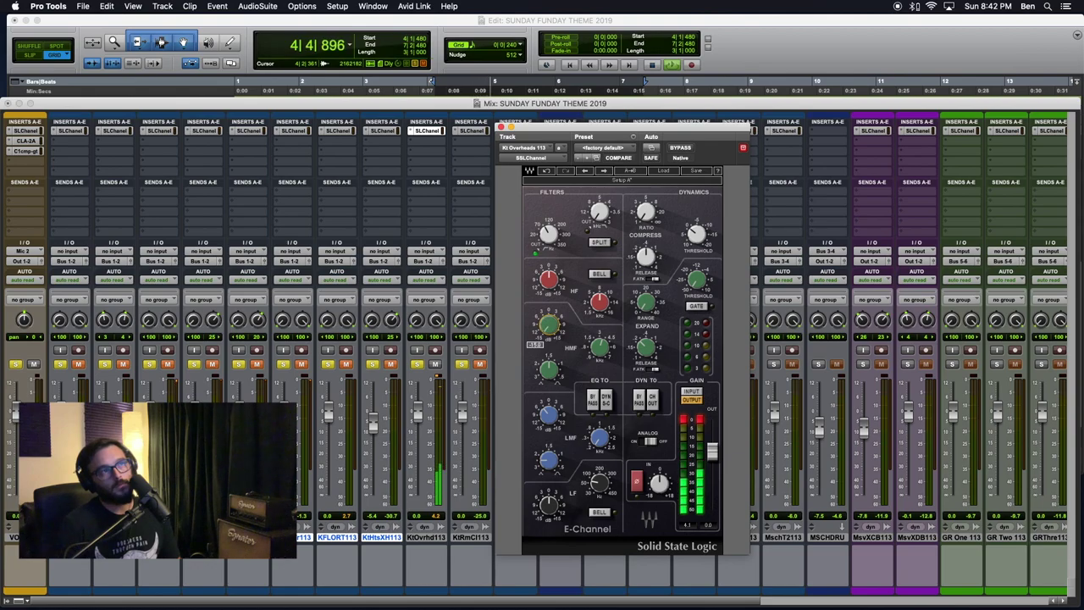
# - Sweep the boosted HMF frequency on the overheads, readjust that band's gain, and compare with SSLChannel bypassed
pyautogui.moveTo(595, 349); pyautogui.dragTo(598, 326)
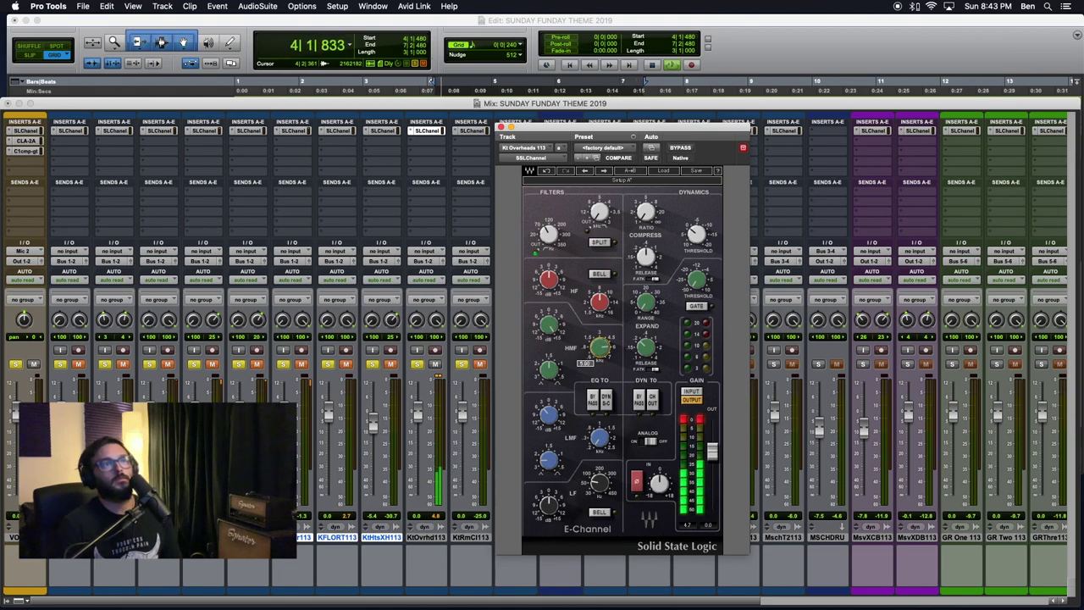
pyautogui.moveTo(600, 348); pyautogui.dragTo(599, 336)
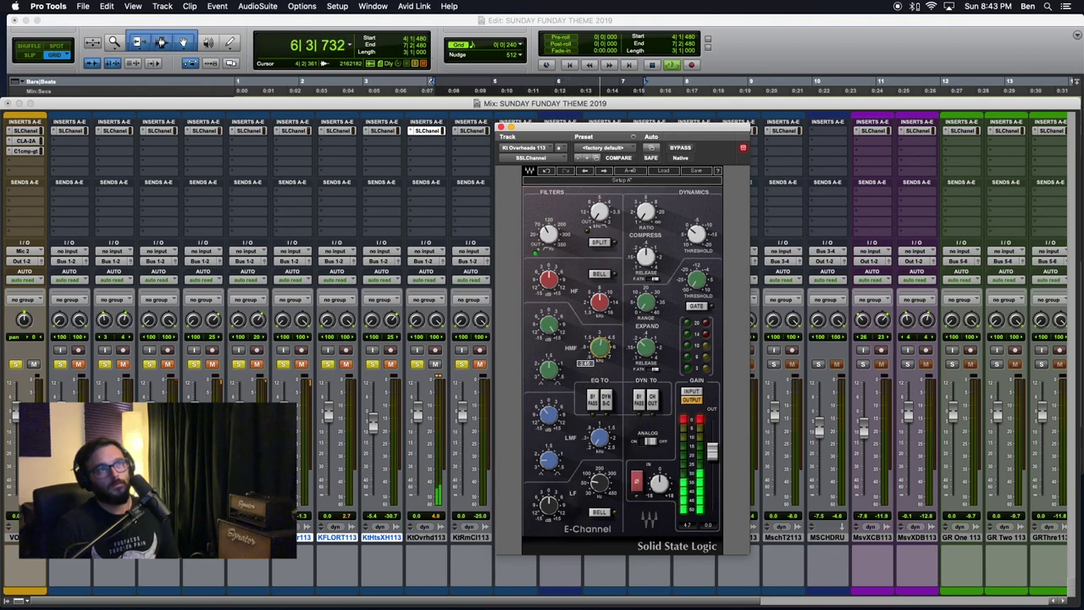
pyautogui.moveTo(551, 329); pyautogui.dragTo(549, 332)
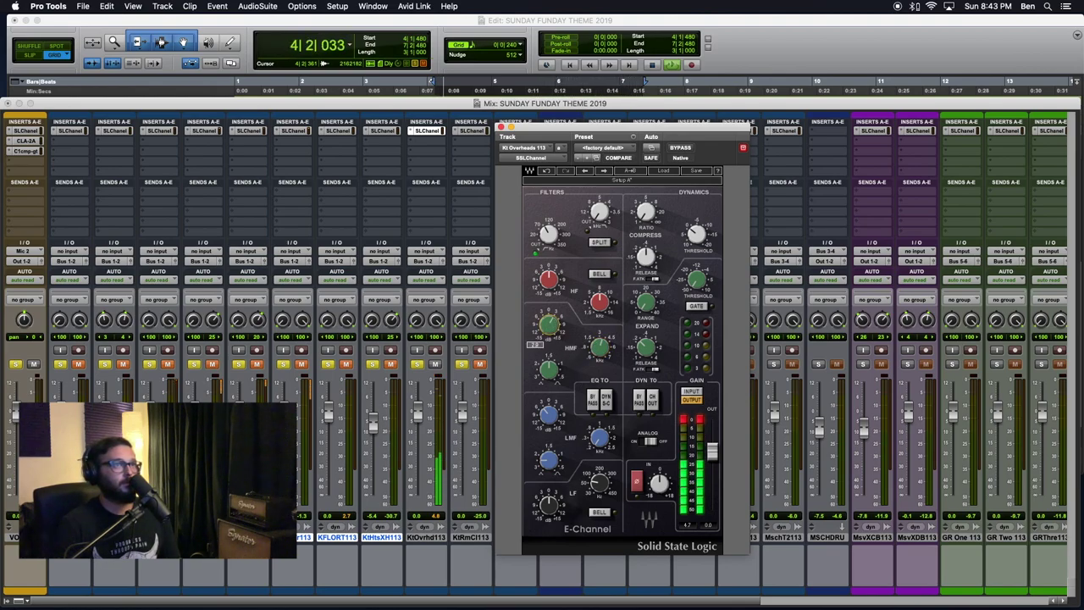
pyautogui.click(683, 149)
pyautogui.click(684, 148)
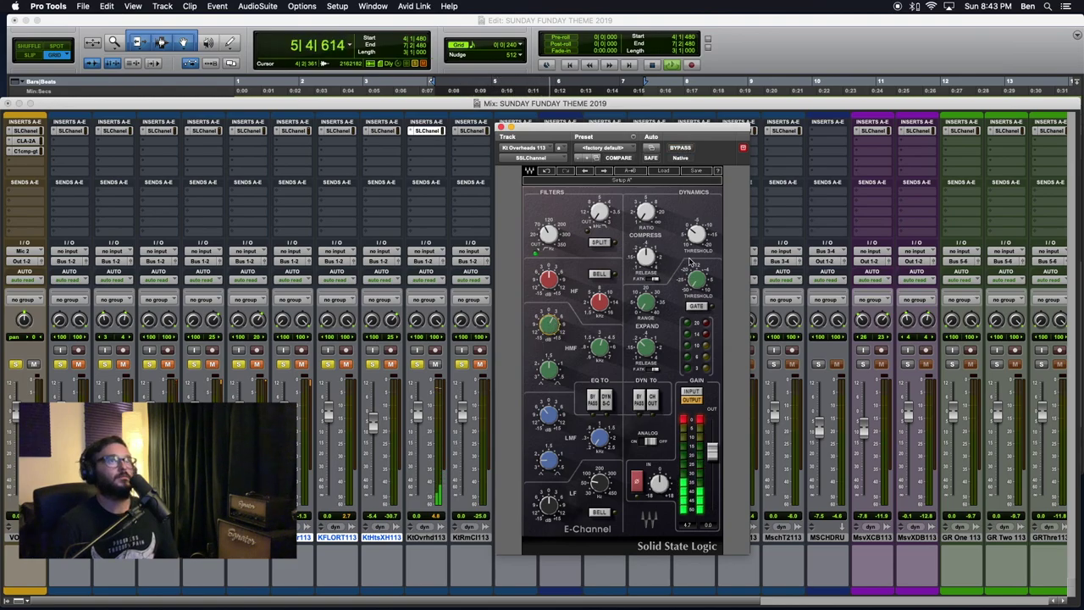
# - Compress the overheads in SSLChannel by adjusting the compressor's threshold, ratio and release
pyautogui.moveTo(697, 236); pyautogui.dragTo(646, 204)
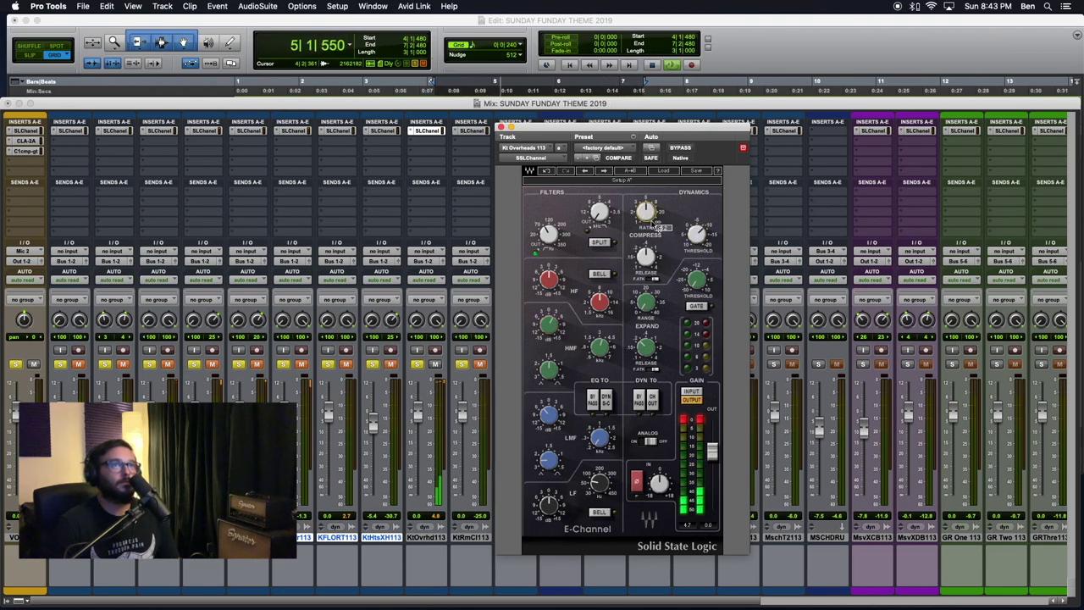
pyautogui.moveTo(645, 258)
pyautogui.mouseDown()
pyautogui.moveTo(646, 242)
pyautogui.moveTo(646, 264)
pyautogui.mouseUp()
pyautogui.click(651, 264)
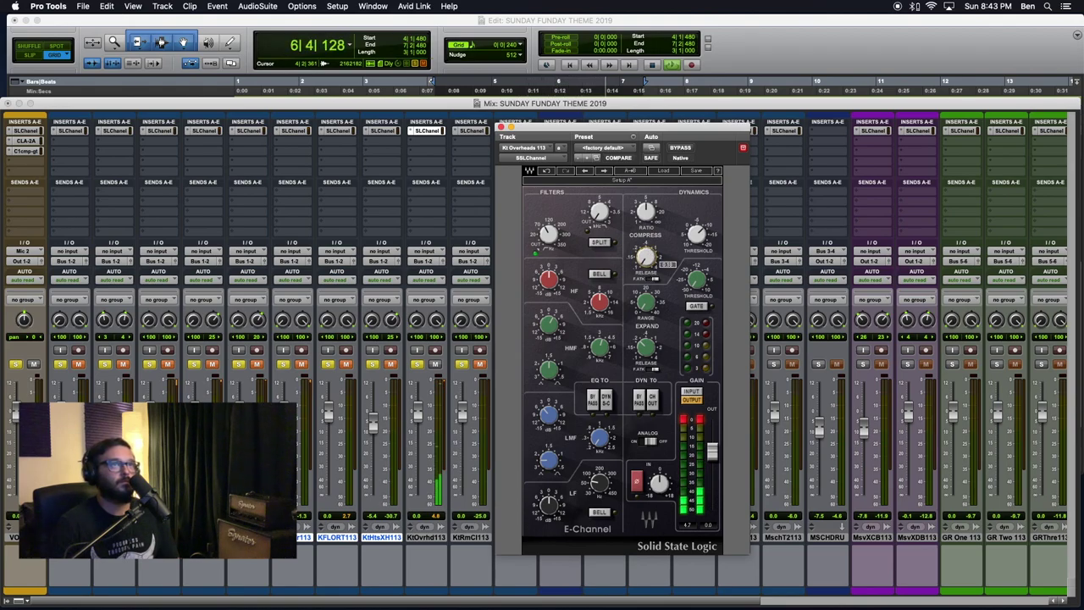
# - Readjust the overheads' compressor threshold in SSLChannel, compare with the plug-in bypassed, and lower its output to -2.0 dB
pyautogui.click(697, 234)
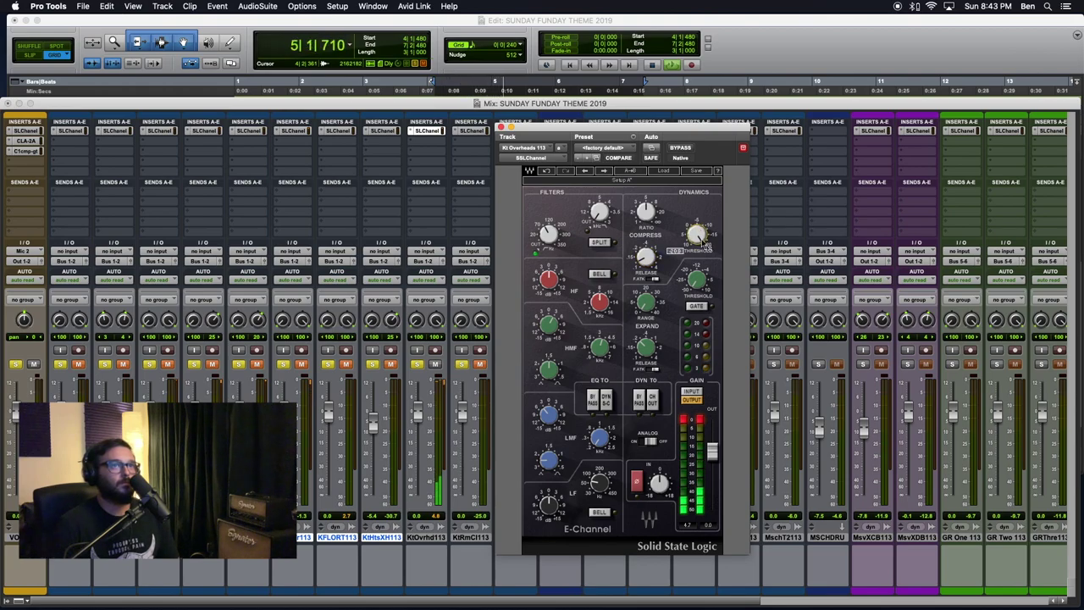
pyautogui.click(683, 148)
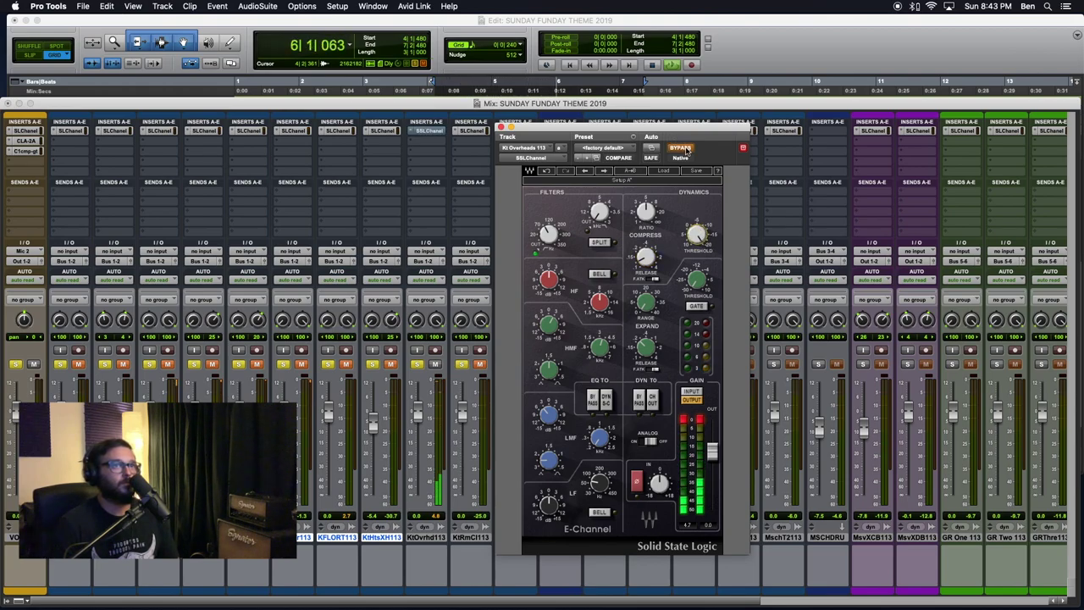
pyautogui.click(682, 149)
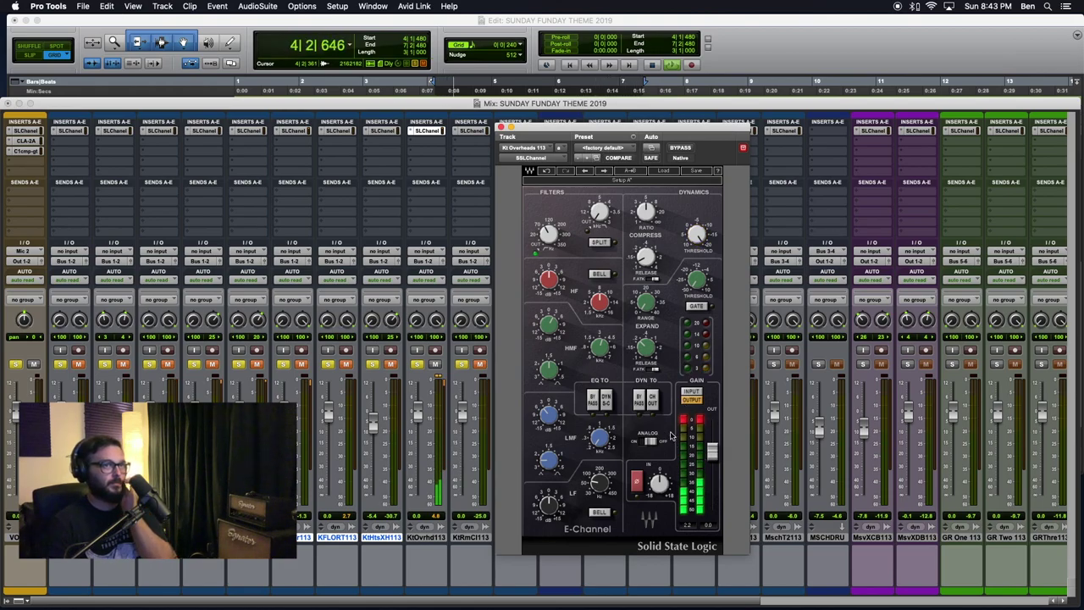
pyautogui.moveTo(713, 448); pyautogui.dragTo(712, 454)
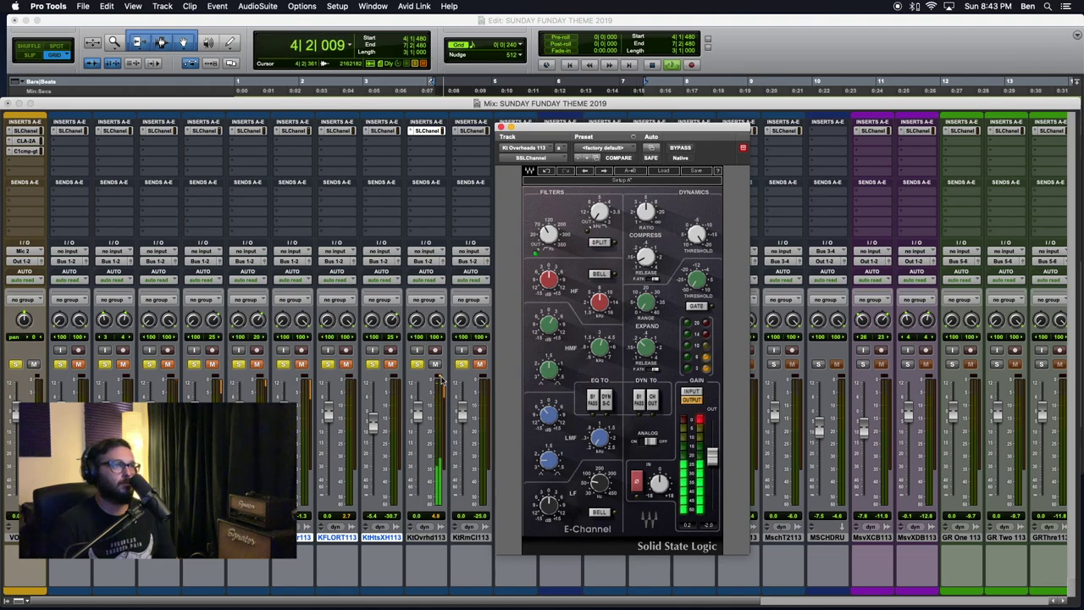
# - Isolate the close room track instead of the overheads, then high-pass and compress it in SSLChannel with fast attack, adjusting ratio, threshold and release
pyautogui.click(500, 105)
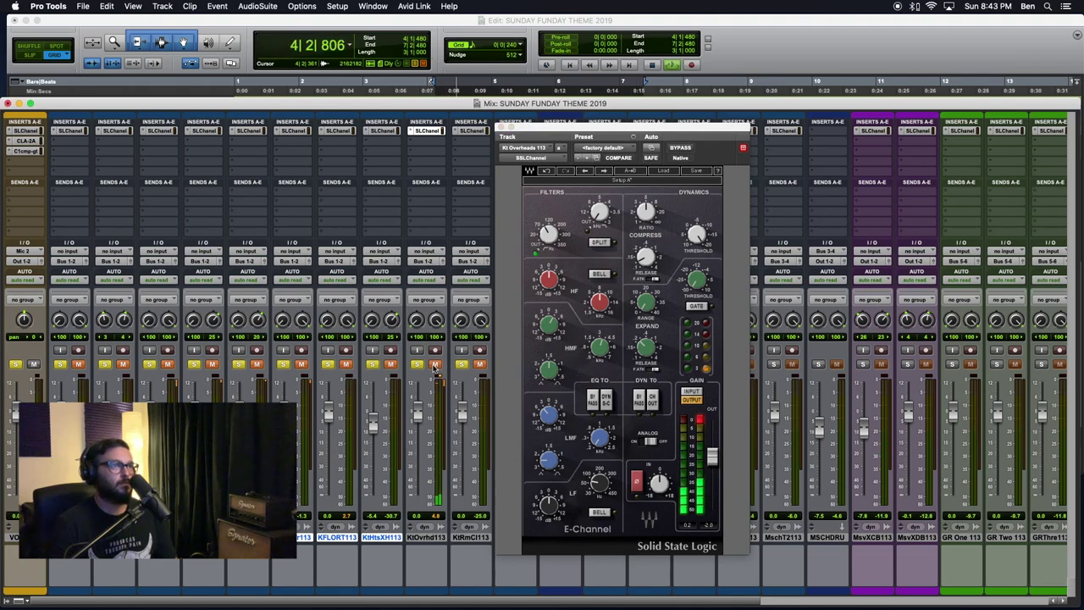
pyautogui.click(472, 131)
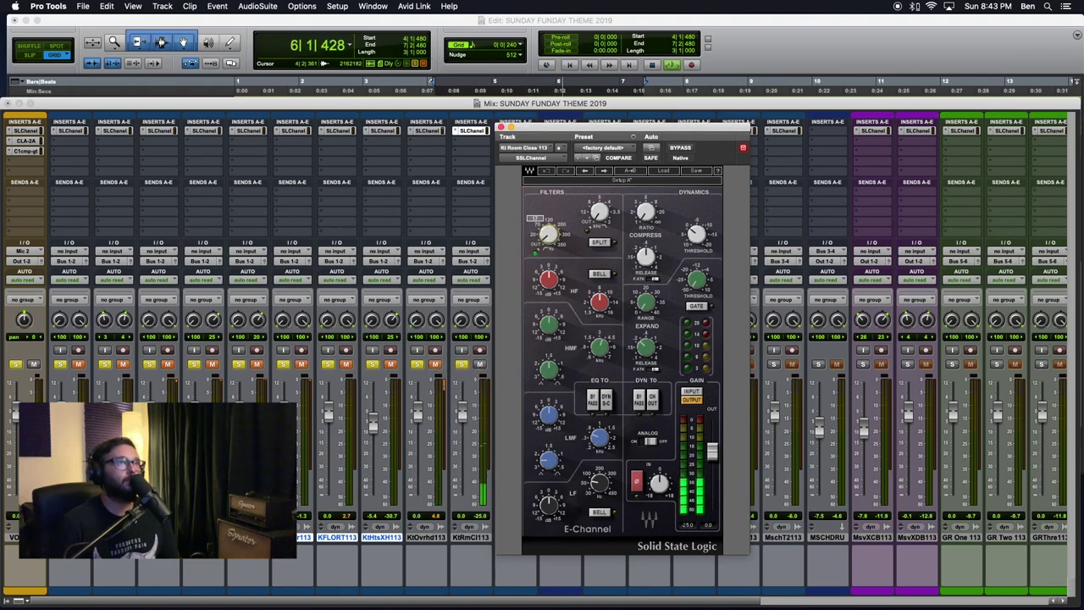
pyautogui.click(652, 278)
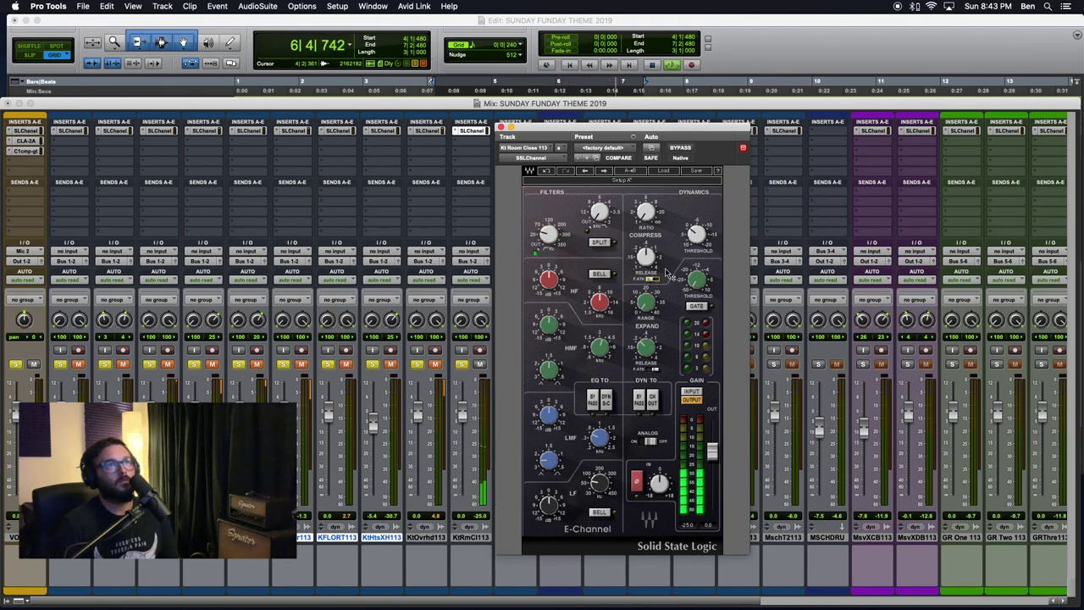
pyautogui.moveTo(645, 217); pyautogui.dragTo(646, 180)
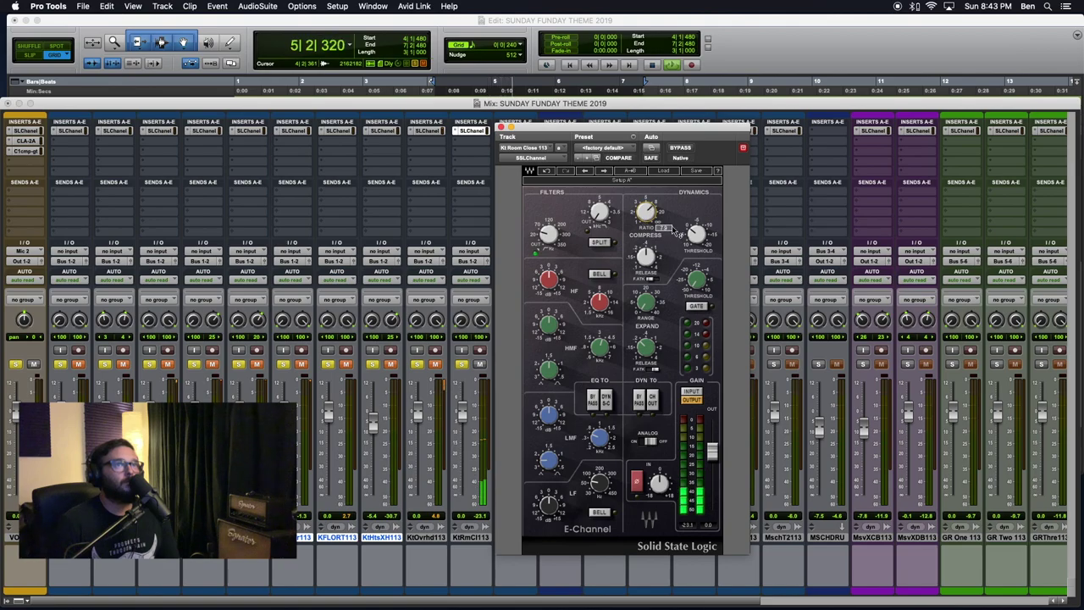
pyautogui.moveTo(698, 234); pyautogui.dragTo(699, 227)
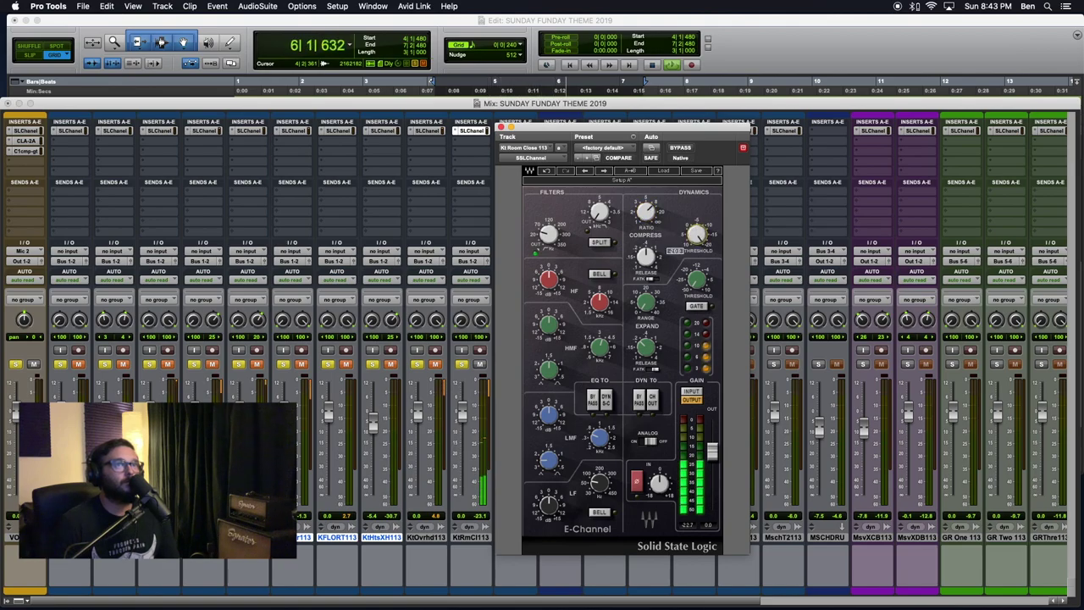
pyautogui.moveTo(649, 257); pyautogui.dragTo(649, 251)
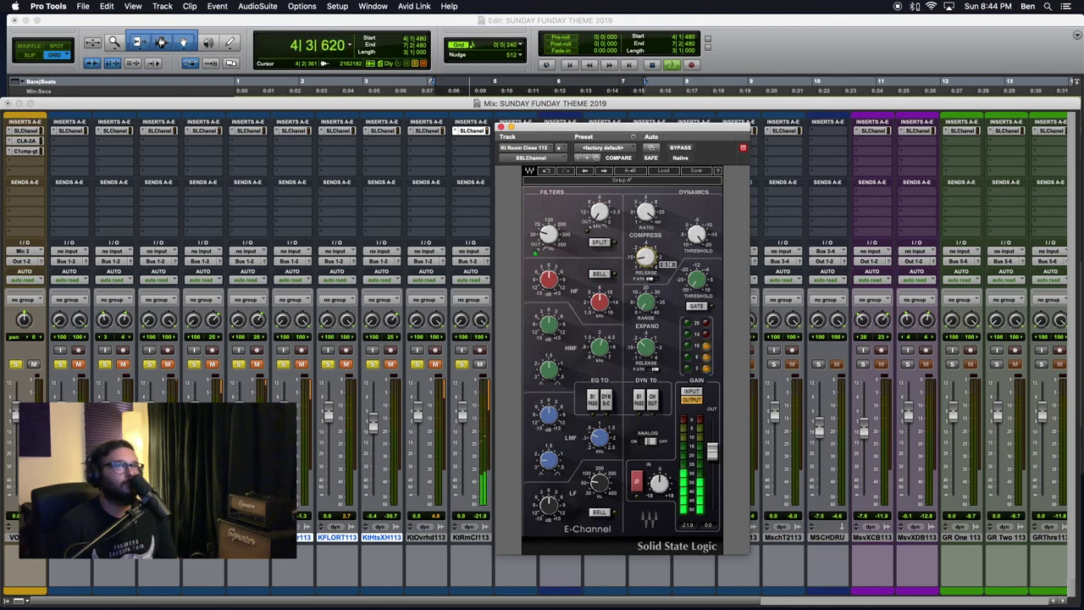
pyautogui.moveTo(698, 233); pyautogui.dragTo(698, 228)
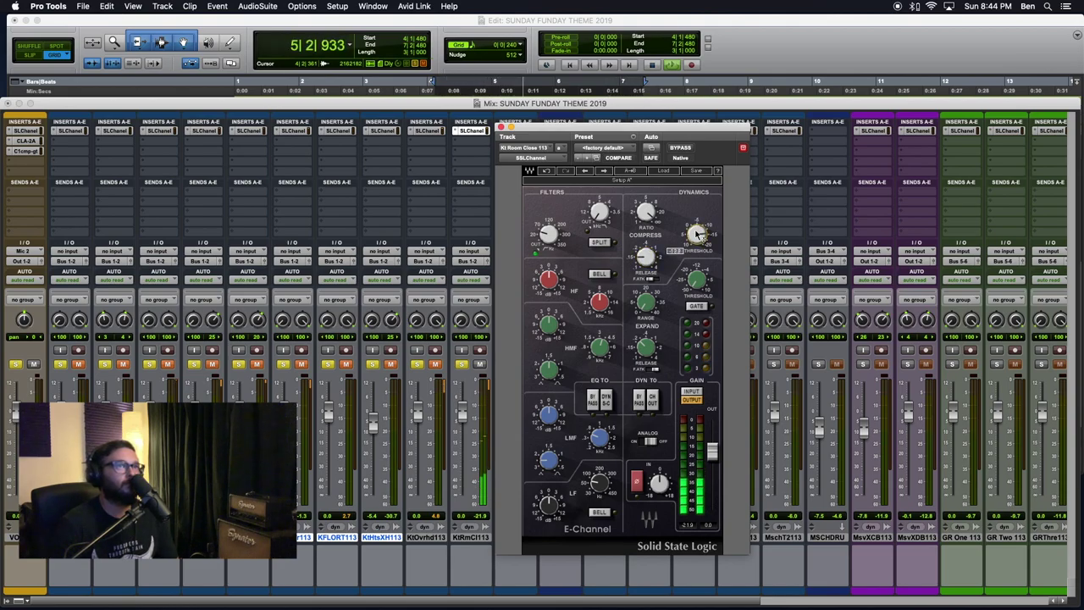
pyautogui.click(680, 149)
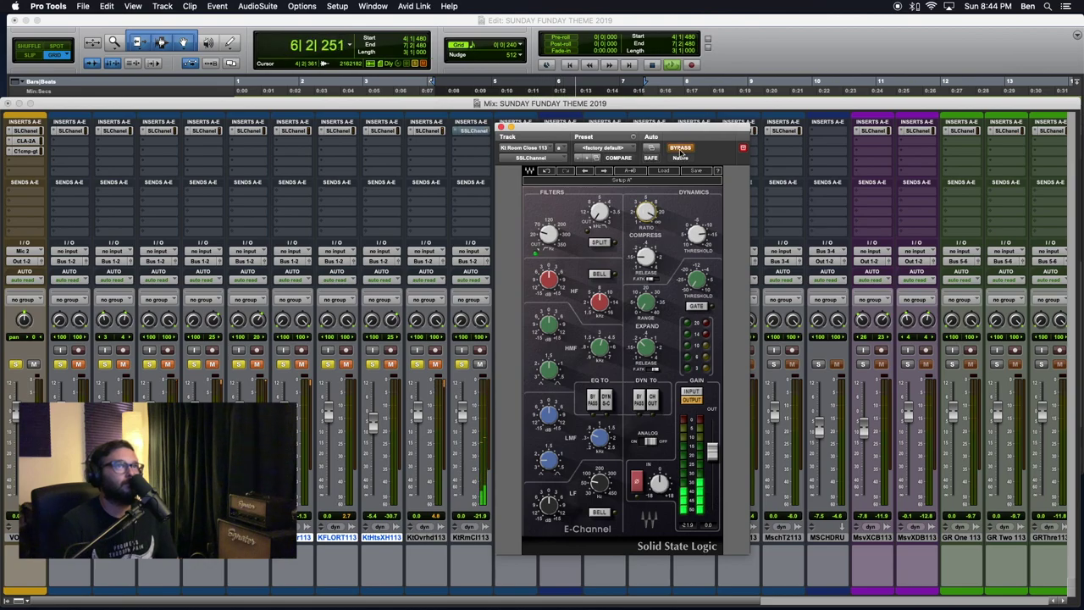
# - Open SSLChannel on Kt Room Far 113 and compress it by adjusting the threshold, release and ratio with fast attack
pyautogui.click(500, 127)
pyautogui.click(516, 132)
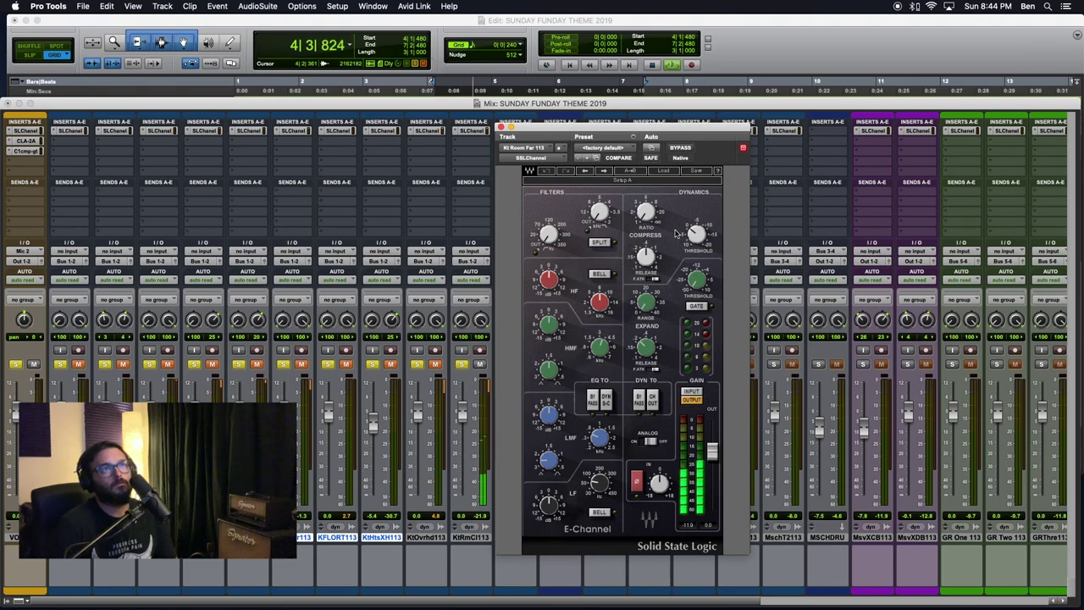
pyautogui.moveTo(646, 219); pyautogui.dragTo(649, 202)
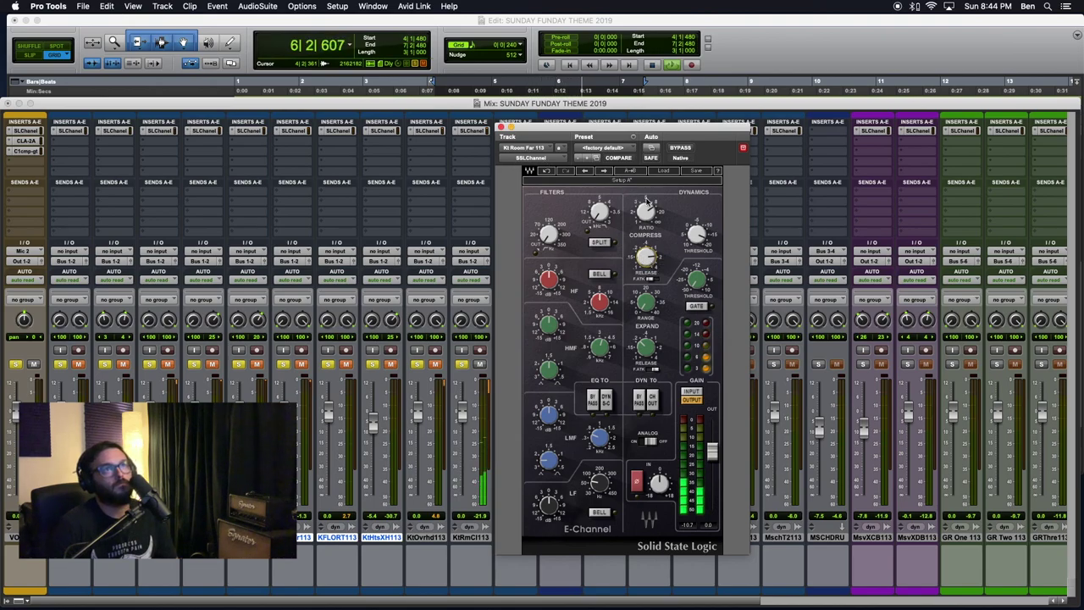
pyautogui.moveTo(646, 212)
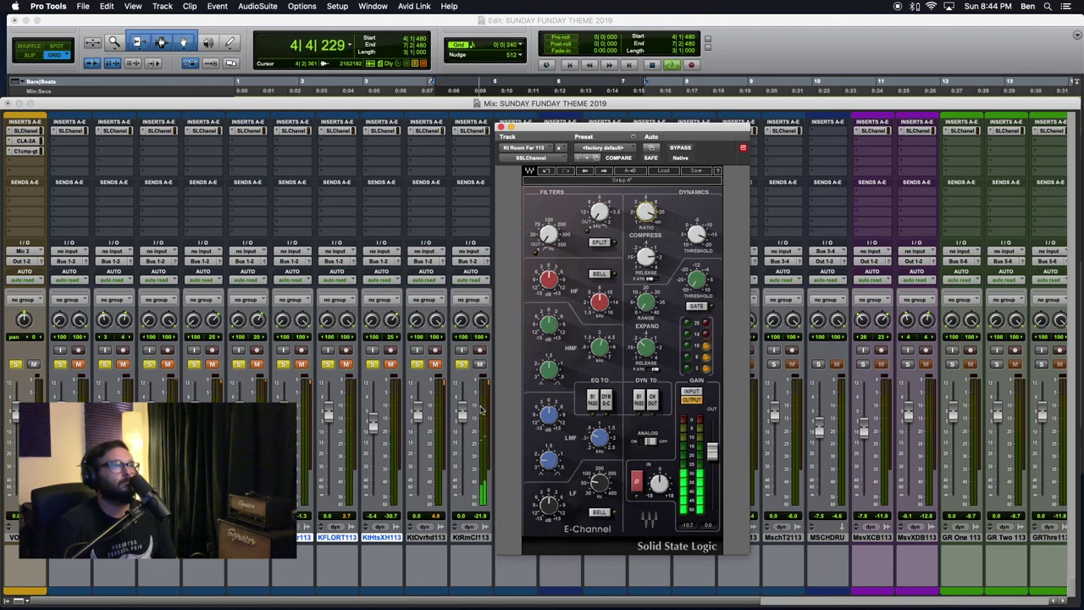
# - Move the plug-in window aside, unmute and select the far room track, and mute the close room track
pyautogui.moveTo(536, 128); pyautogui.dragTo(633, 128)
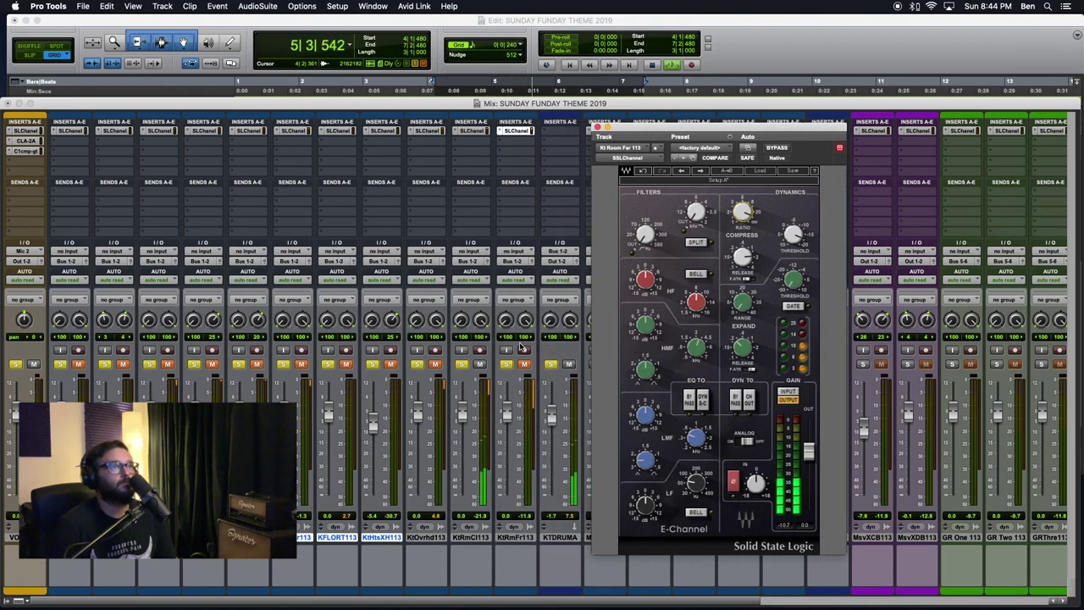
pyautogui.click(525, 365)
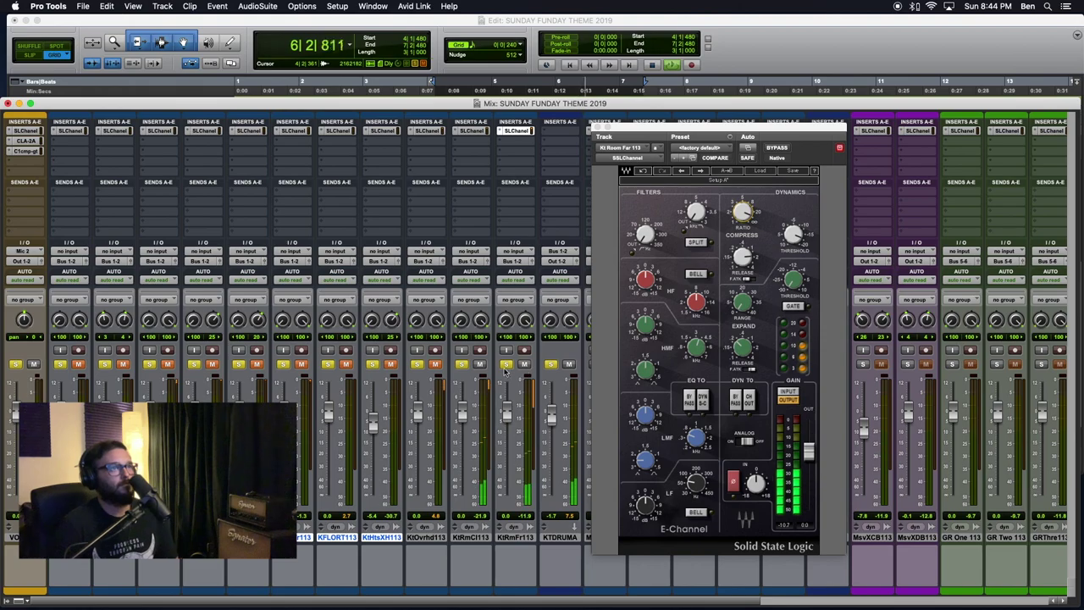
pyautogui.click(527, 538)
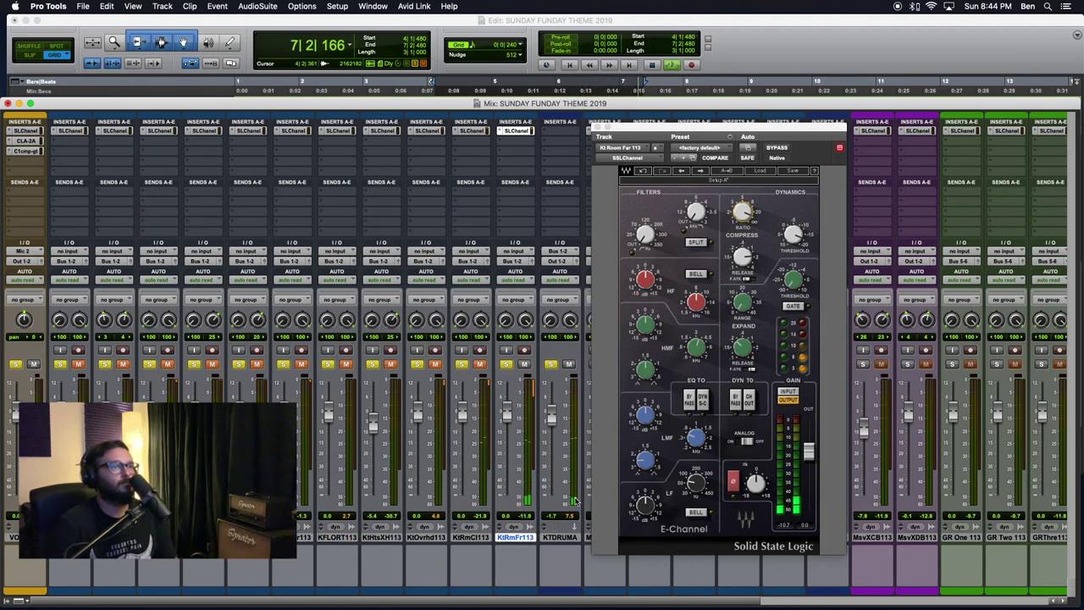
# - Engage the high-pass filter on the far room track's SSLChannel and compare the processing with the plug-in bypassed
pyautogui.click(778, 149)
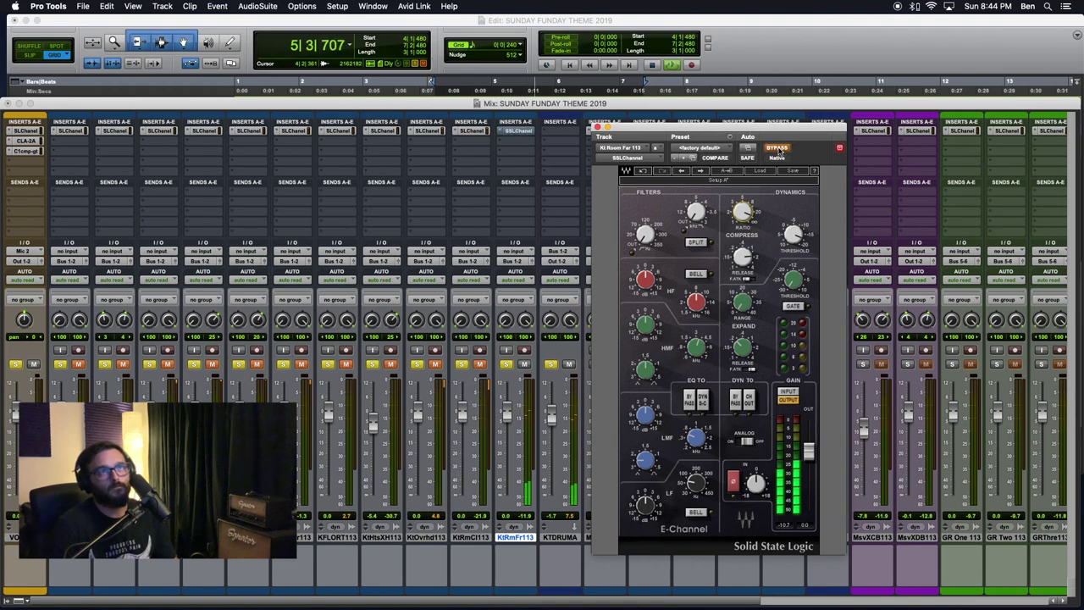
pyautogui.moveTo(645, 235); pyautogui.dragTo(646, 231)
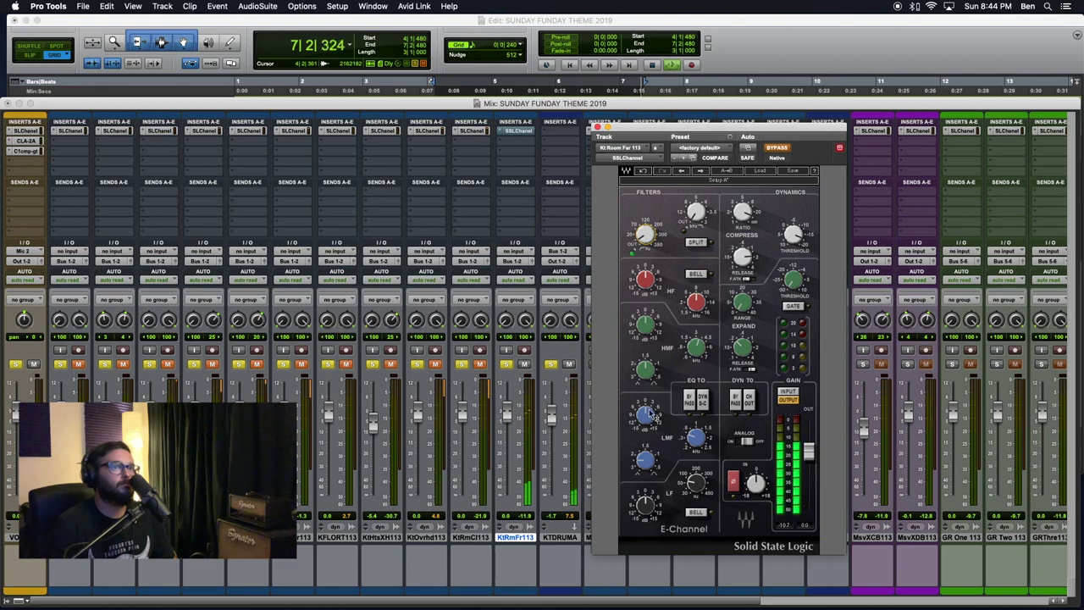
pyautogui.click(783, 147)
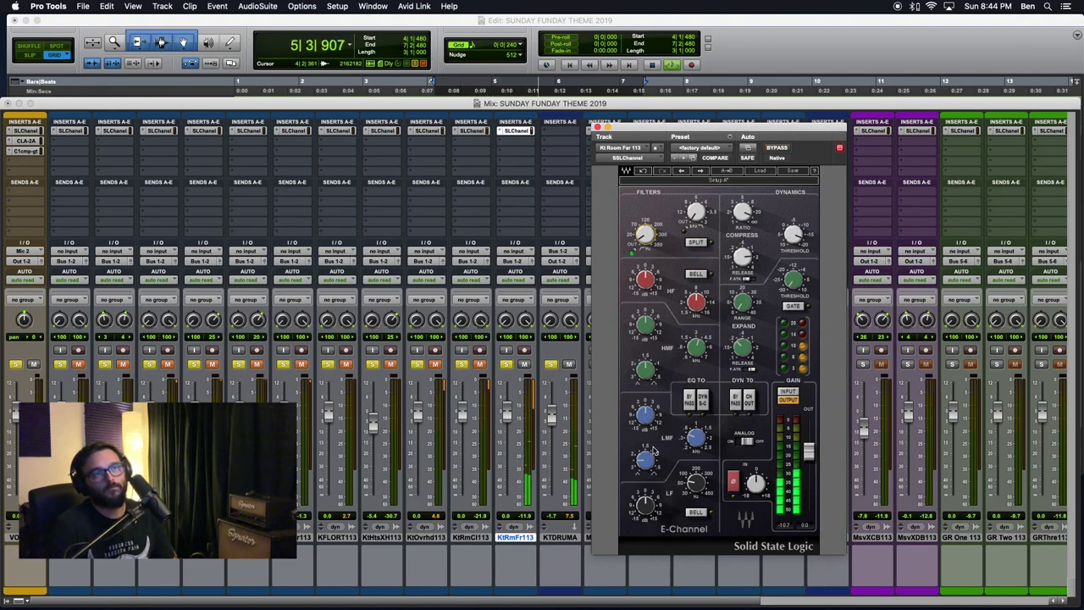
# - Boost and sweep the LMF band on the far room track to find the frequency, then cut that band
pyautogui.moveTo(646, 414)
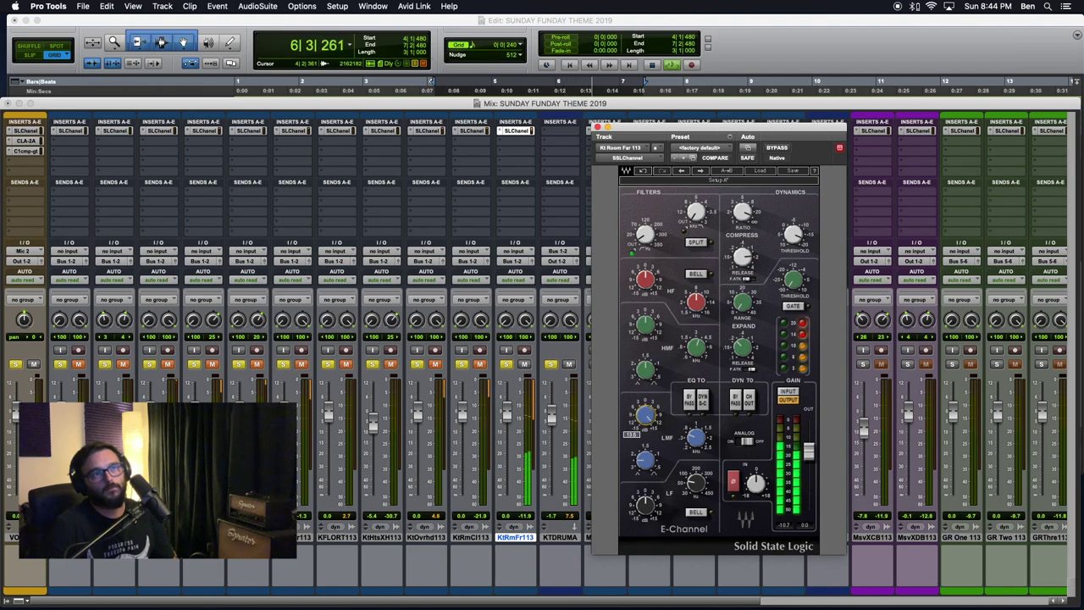
pyautogui.moveTo(697, 437)
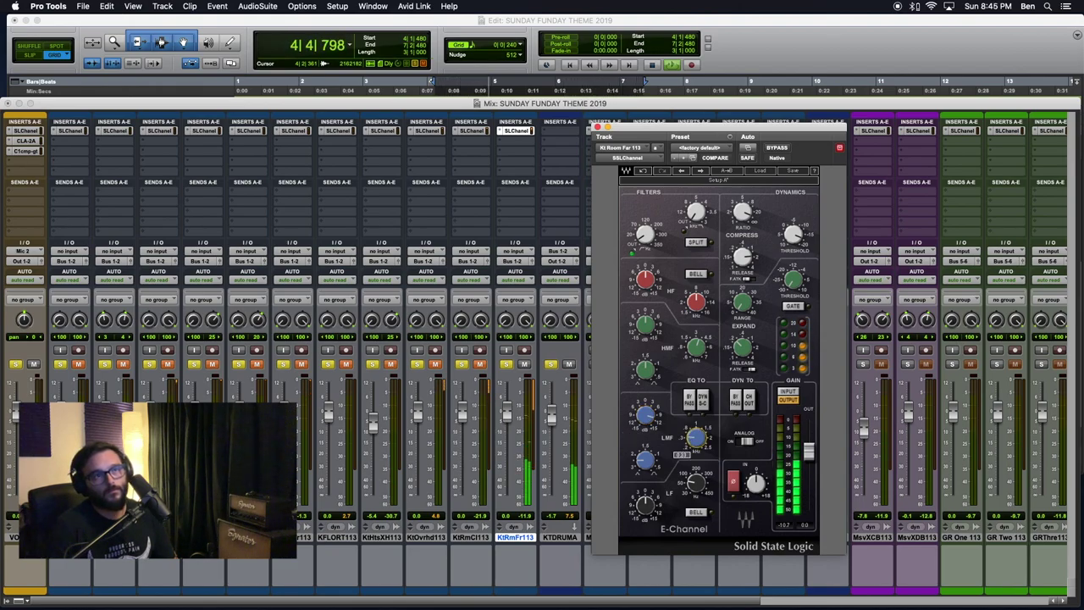
pyautogui.moveTo(696, 437); pyautogui.dragTo(697, 431)
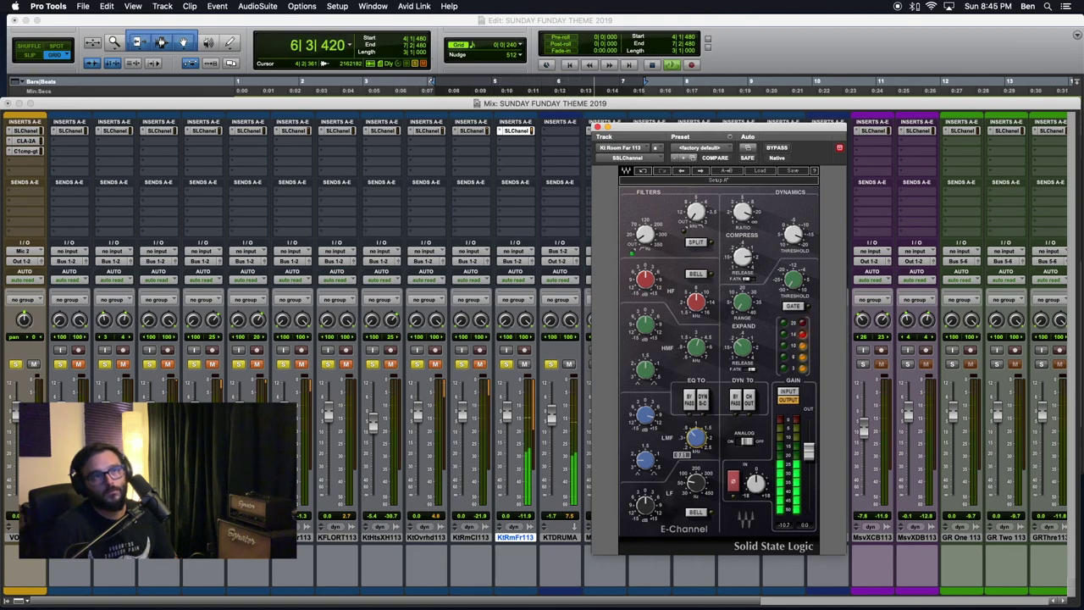
pyautogui.moveTo(696, 433); pyautogui.dragTo(696, 436)
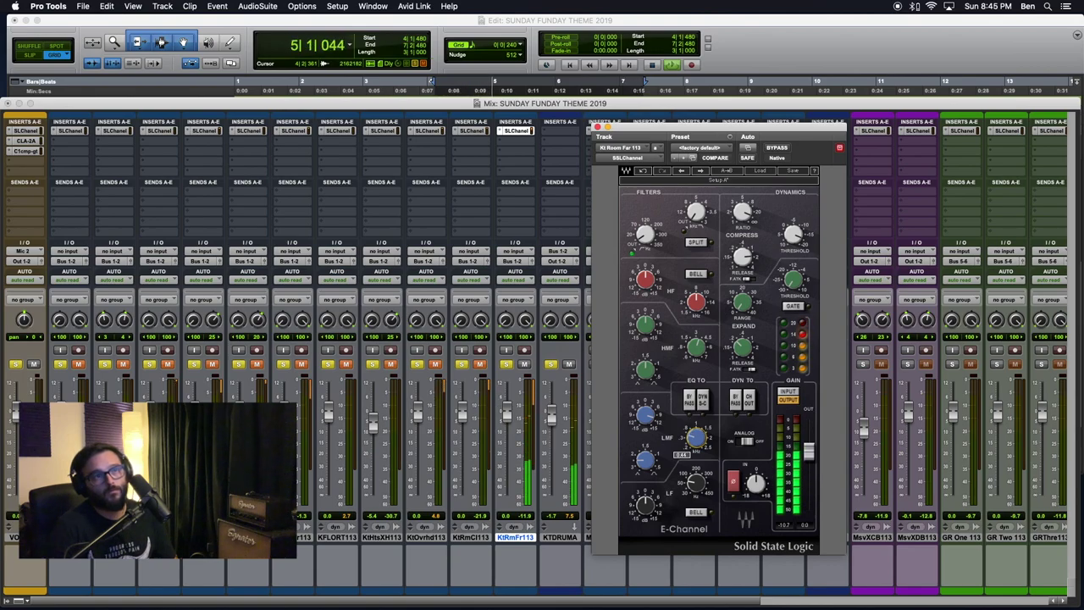
pyautogui.moveTo(646, 415); pyautogui.dragTo(646, 445)
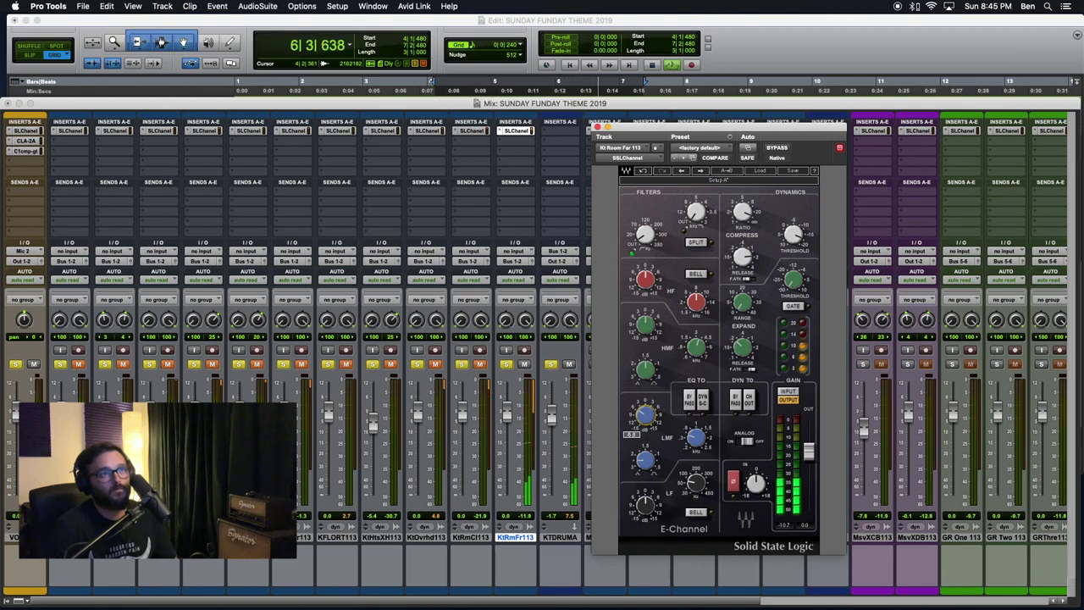
pyautogui.moveTo(645, 416); pyautogui.dragTo(645, 407)
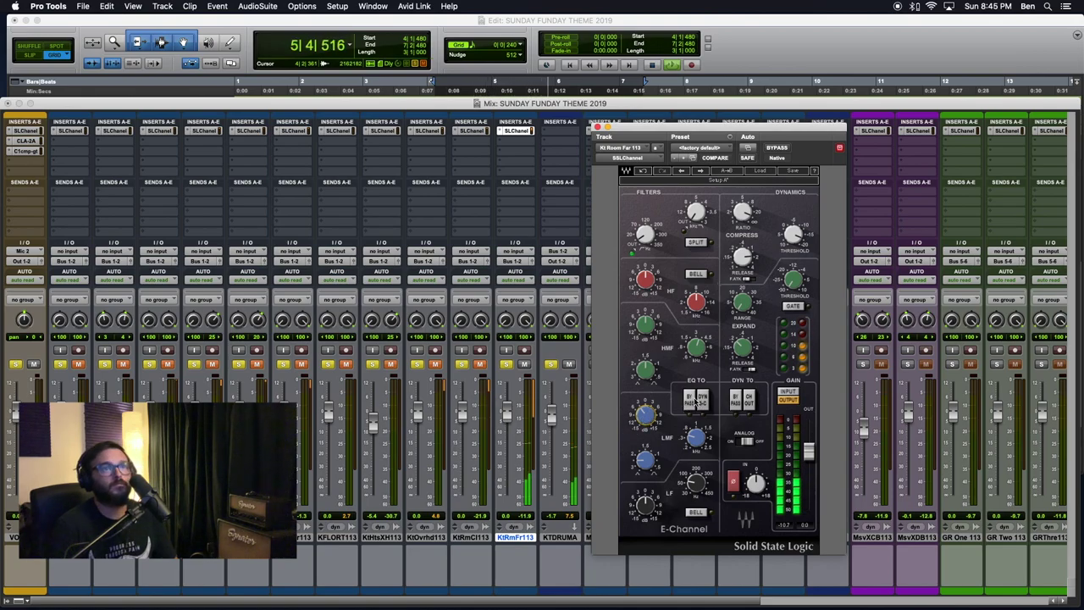
# - Switch the far room's EQ to DYN S-C and adjust the HMF band's gain and frequency
pyautogui.click(702, 403)
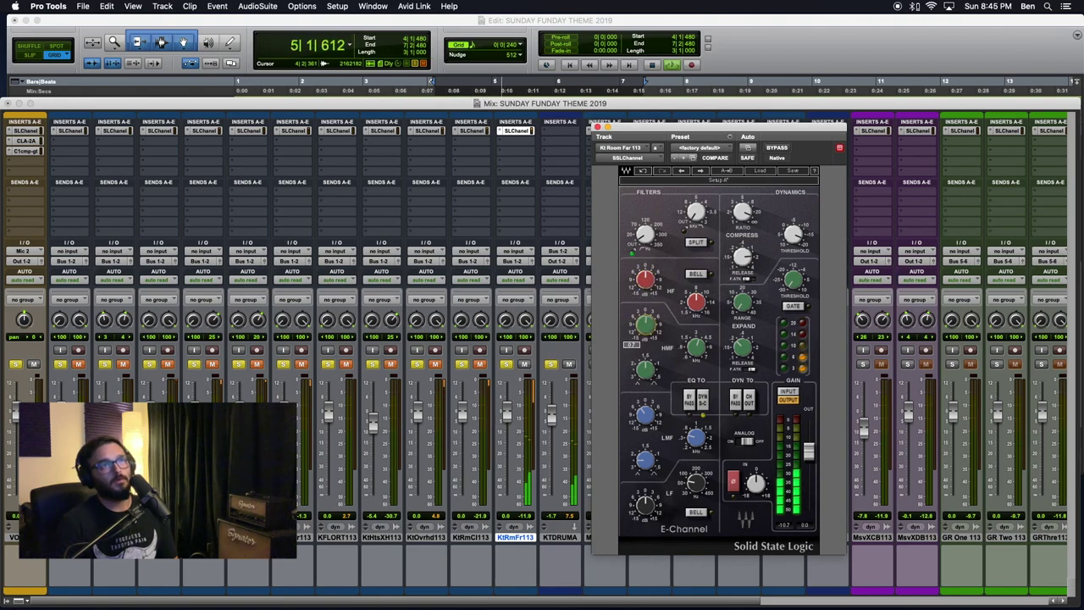
pyautogui.moveTo(651, 328); pyautogui.dragTo(641, 334)
pyautogui.moveTo(705, 352); pyautogui.dragTo(702, 353)
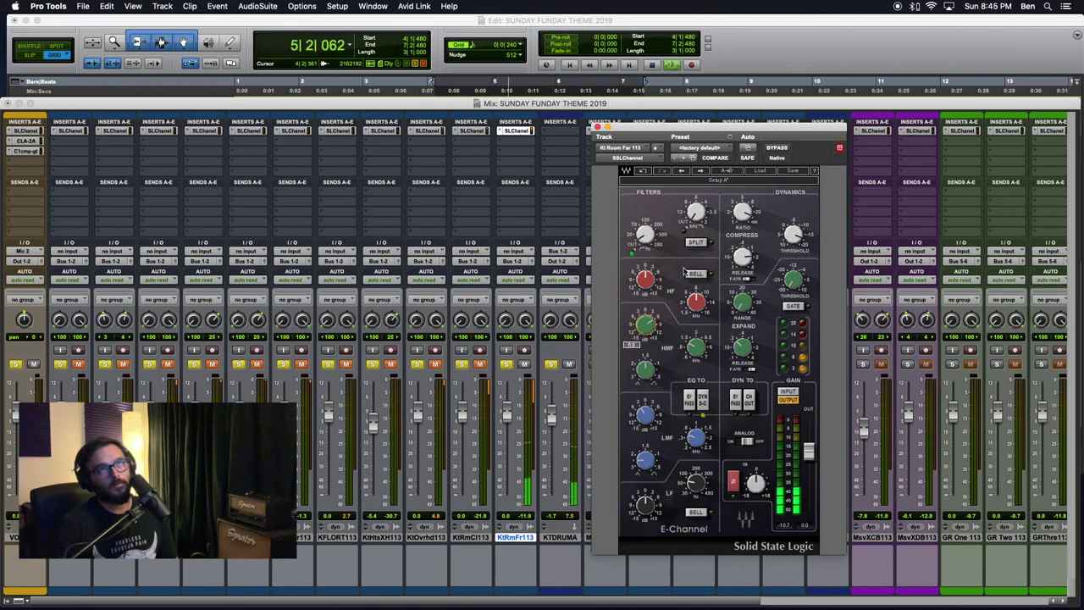
# - Compare the far room's SSLChannel with it bypassed and raise its output to 4.5 dB to match levels
pyautogui.click(776, 148)
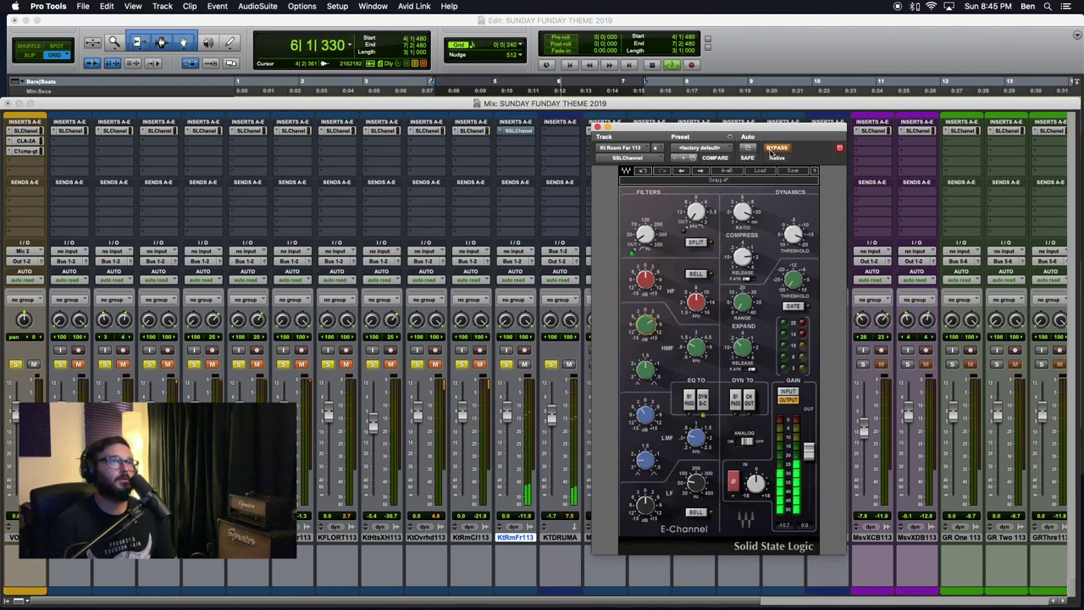
pyautogui.click(776, 149)
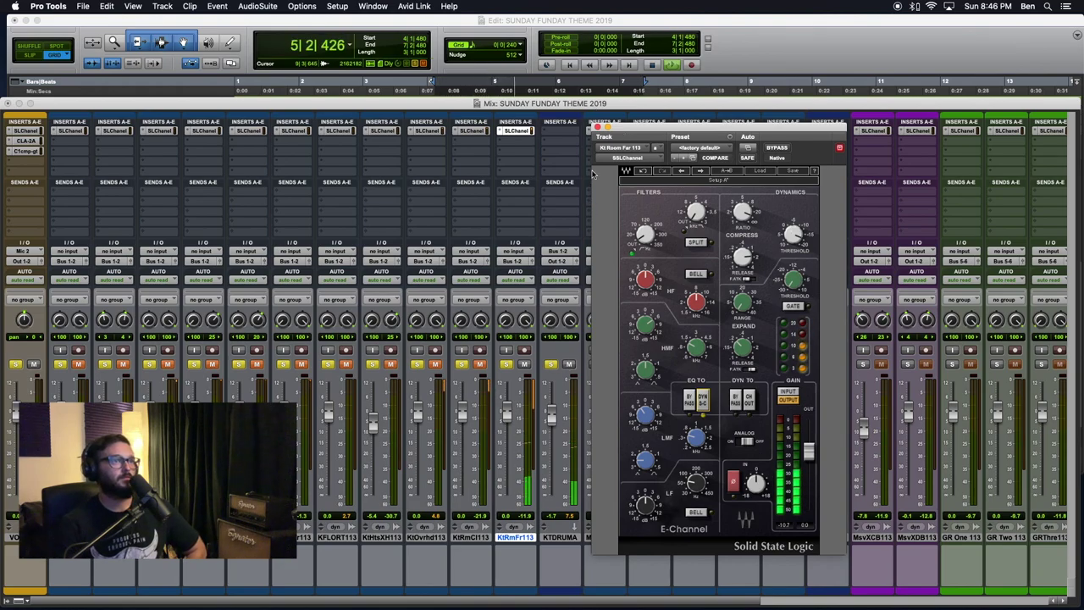
pyautogui.click(774, 149)
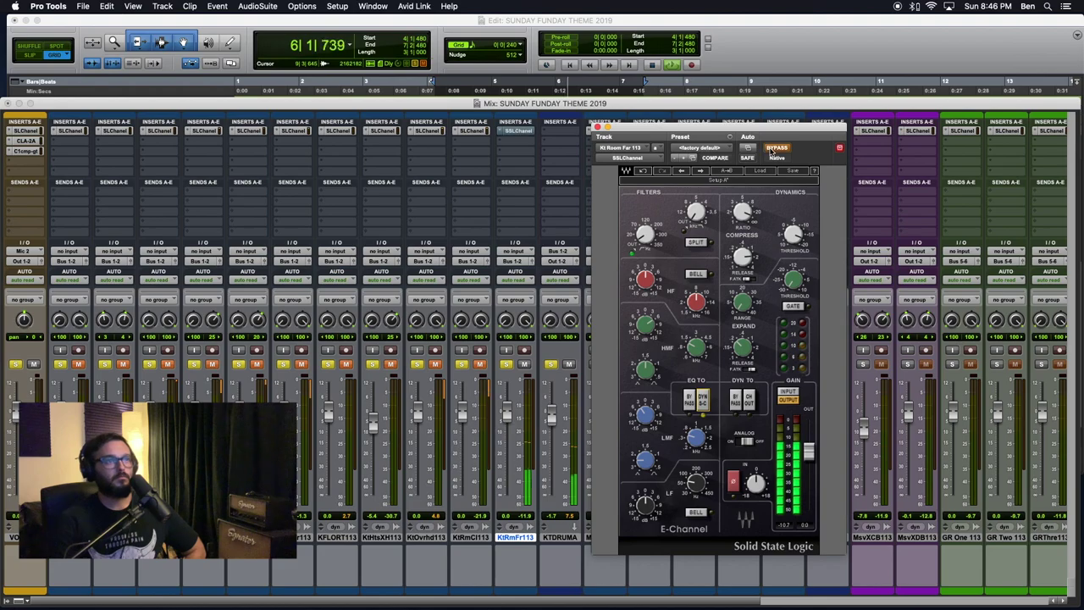
pyautogui.click(773, 149)
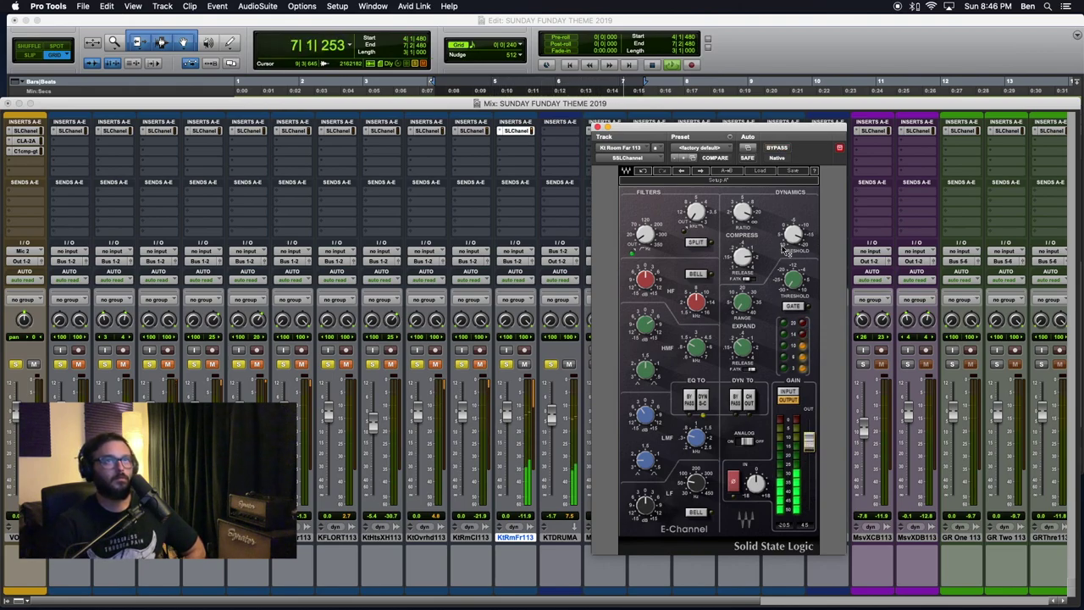
pyautogui.click(771, 148)
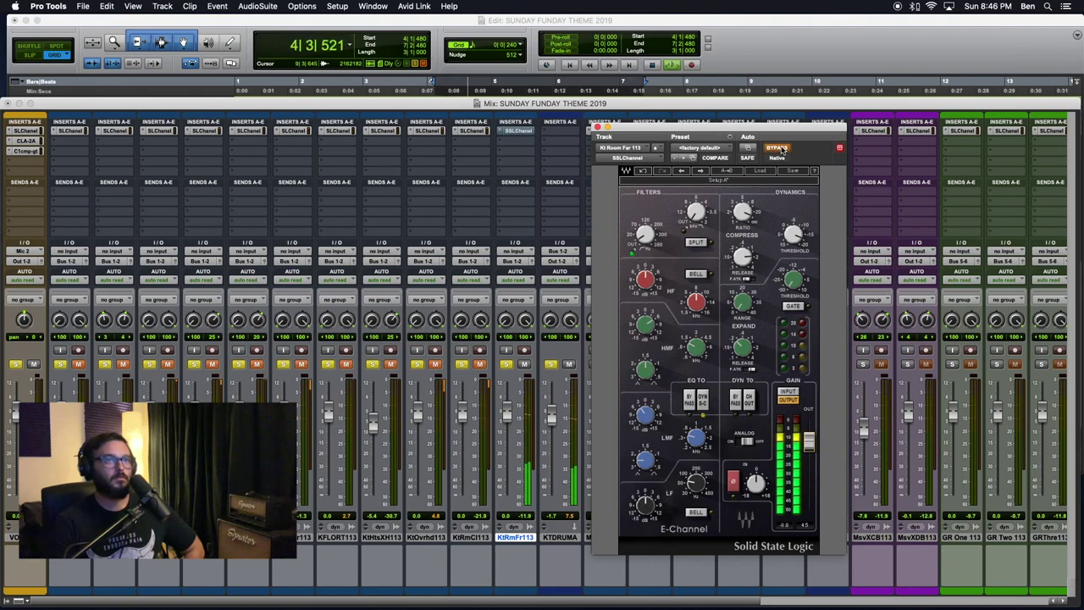
pyautogui.click(780, 148)
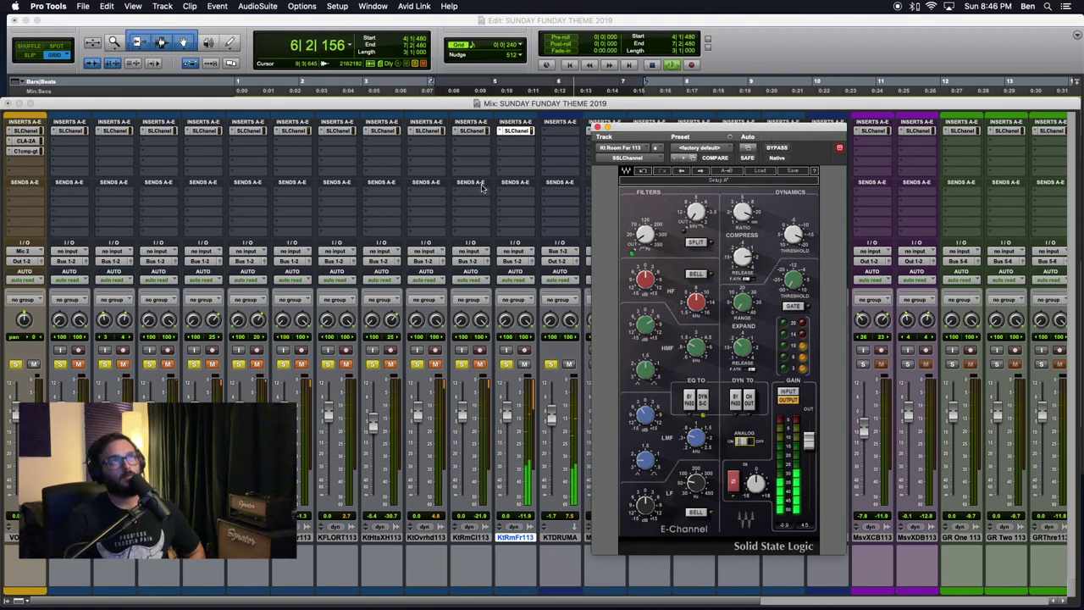
# - Toggle the Analog switch in the SSLChannel plug-ins of the close room, overheads, hats and floor toms tracks
pyautogui.click(471, 130)
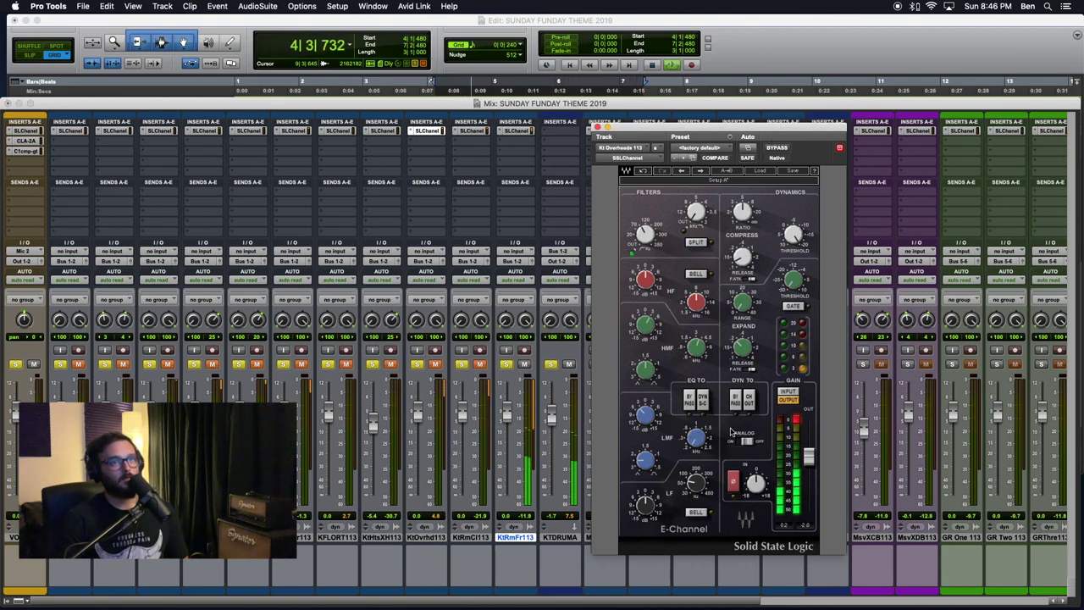
pyautogui.click(382, 130)
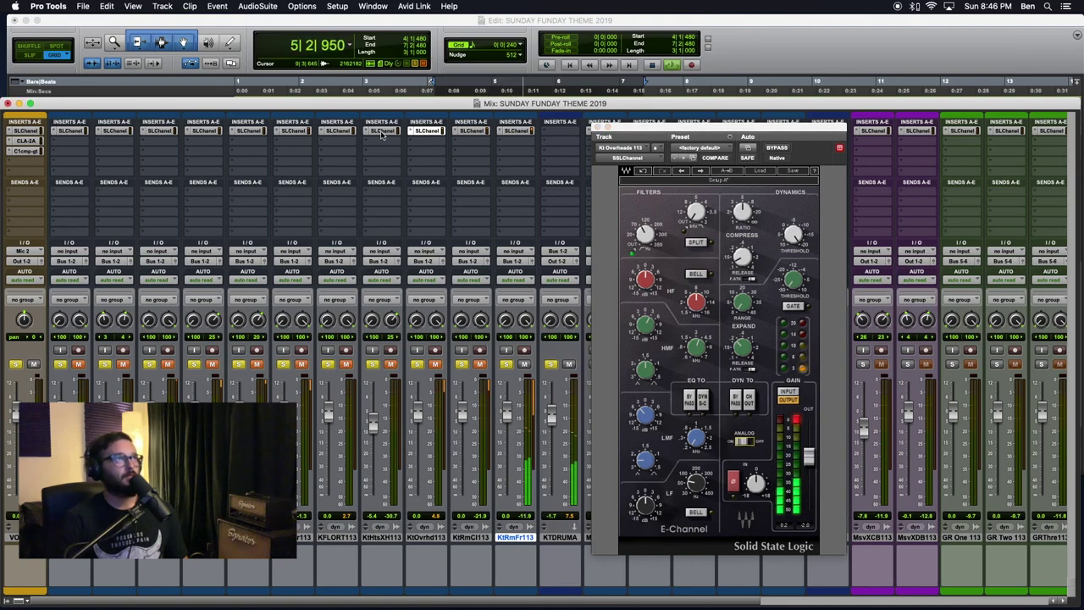
pyautogui.click(329, 130)
pyautogui.press('space')
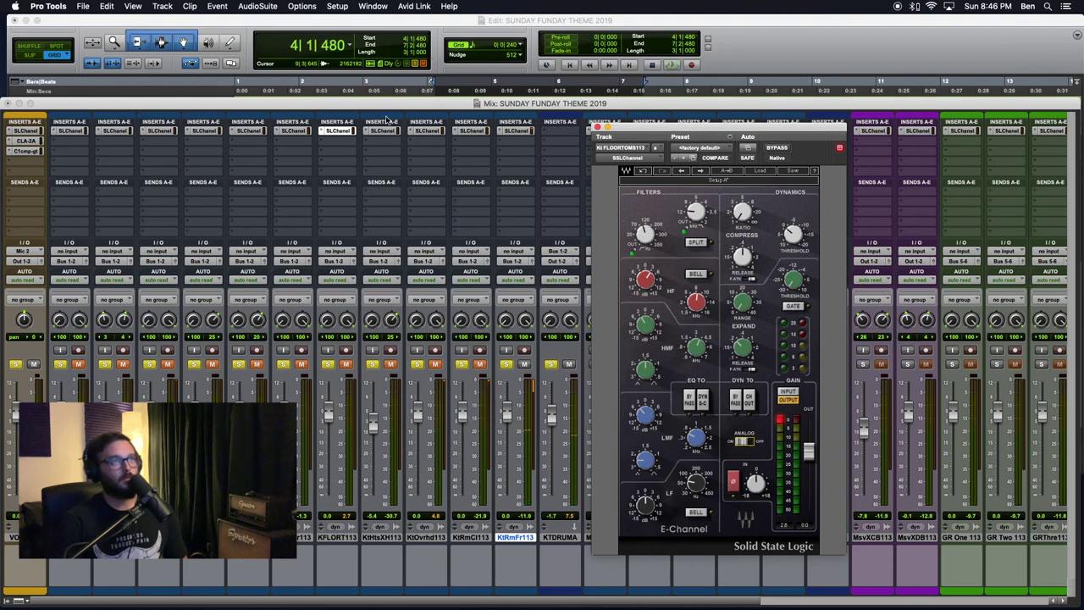
# - Toggle the Analog switch in the SSLChannel plug-ins of the snare trigger, snare bottom and snare top tracks
pyautogui.click(296, 130)
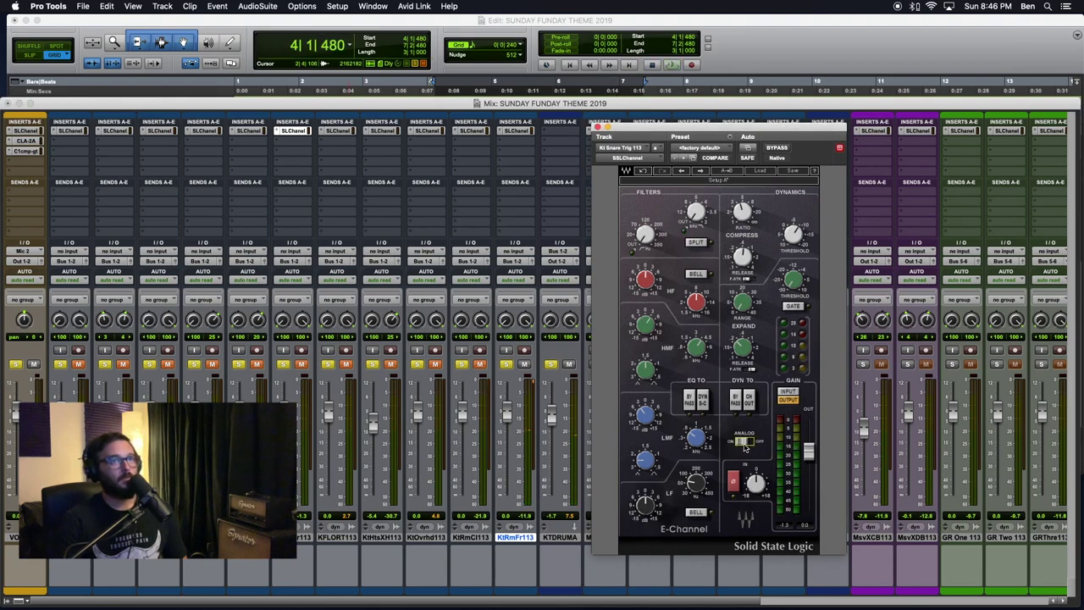
pyautogui.press('space')
pyautogui.click(248, 131)
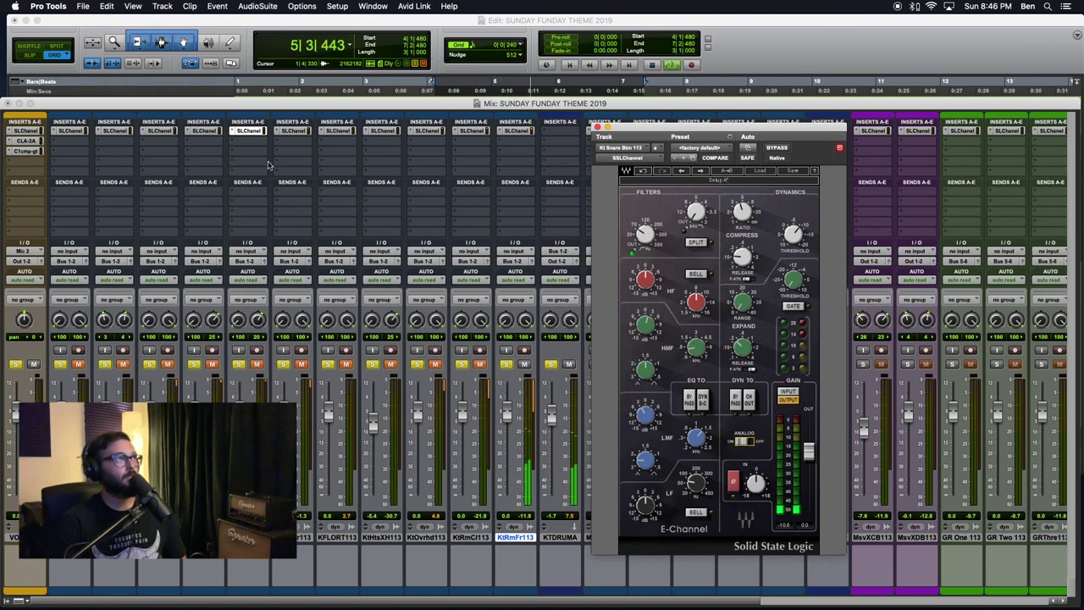
pyautogui.click(205, 131)
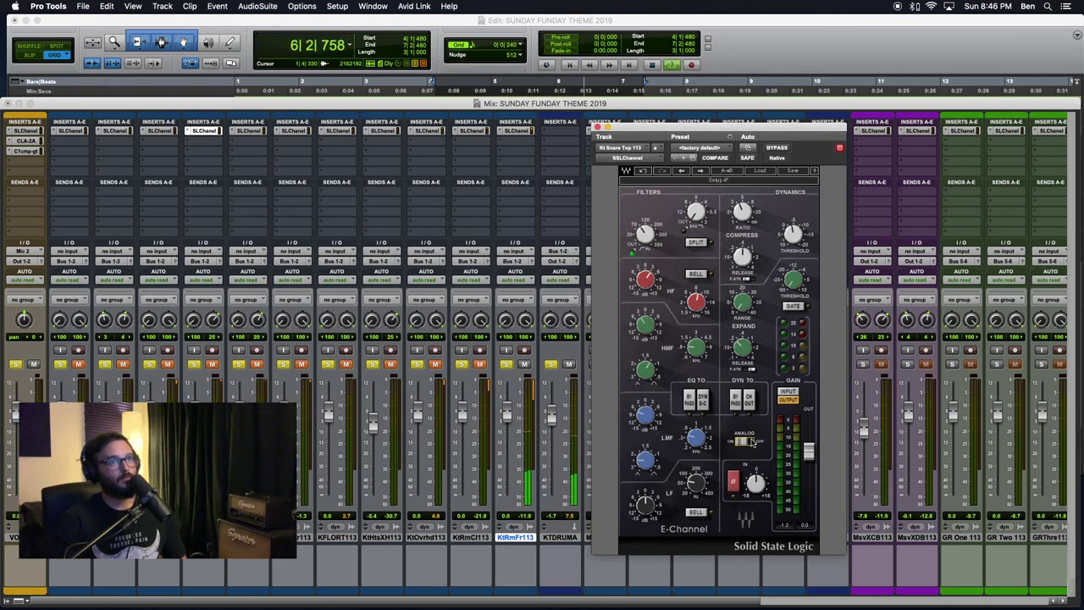
# - Toggle the Analog switch in the SSLChannel plug-ins of the kick trigger, kick sub and kick sum tracks
pyautogui.click(158, 131)
pyautogui.press('space')
pyautogui.press('space')
pyautogui.click(114, 132)
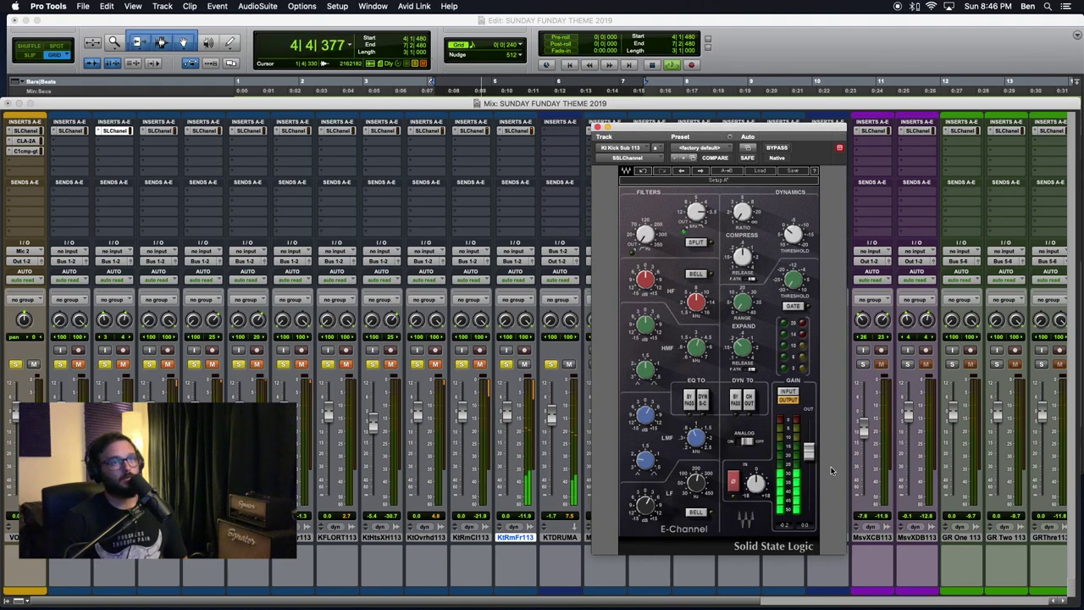
pyautogui.click(70, 132)
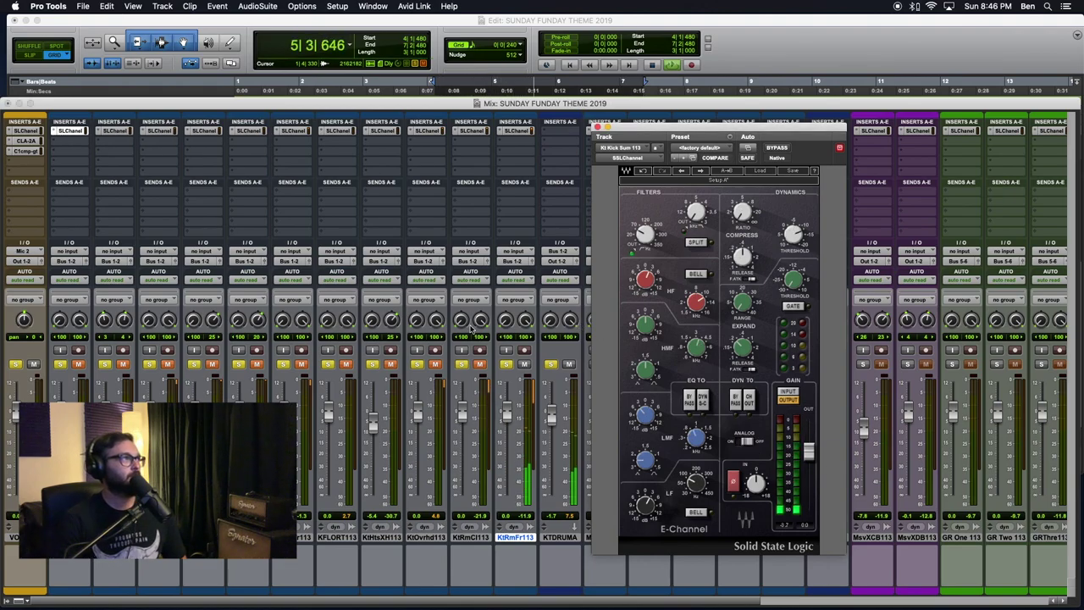
# - Close the plug-in window and unmute all kit tracks from the kick through the close room
pyautogui.click(596, 128)
pyautogui.click(567, 550)
pyautogui.click(571, 538)
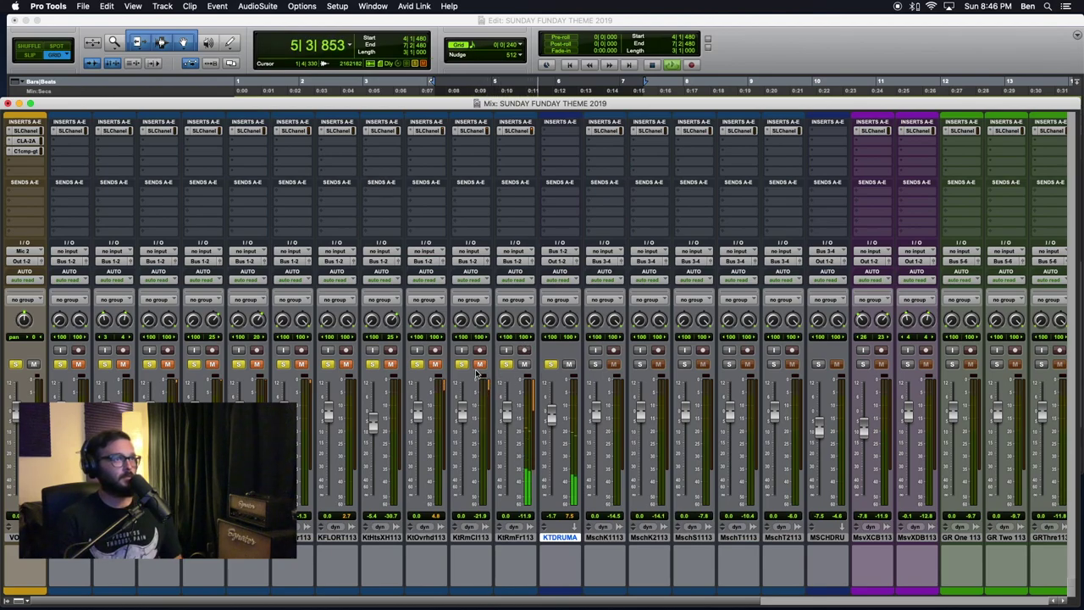
pyautogui.click(478, 540)
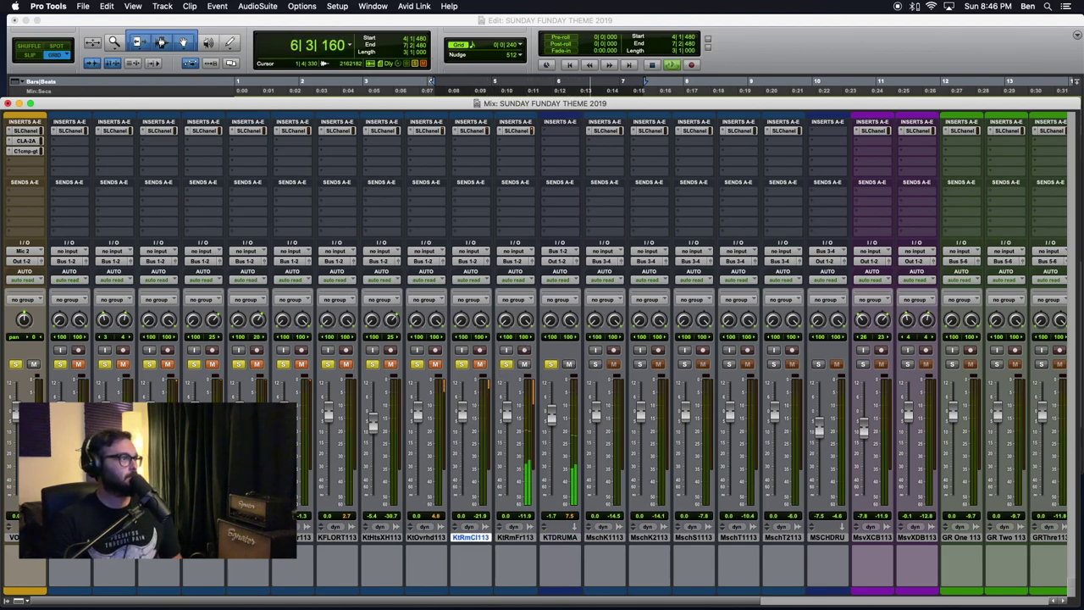
pyautogui.keyDown('shift'); pyautogui.click(71, 538); pyautogui.keyUp('shift')
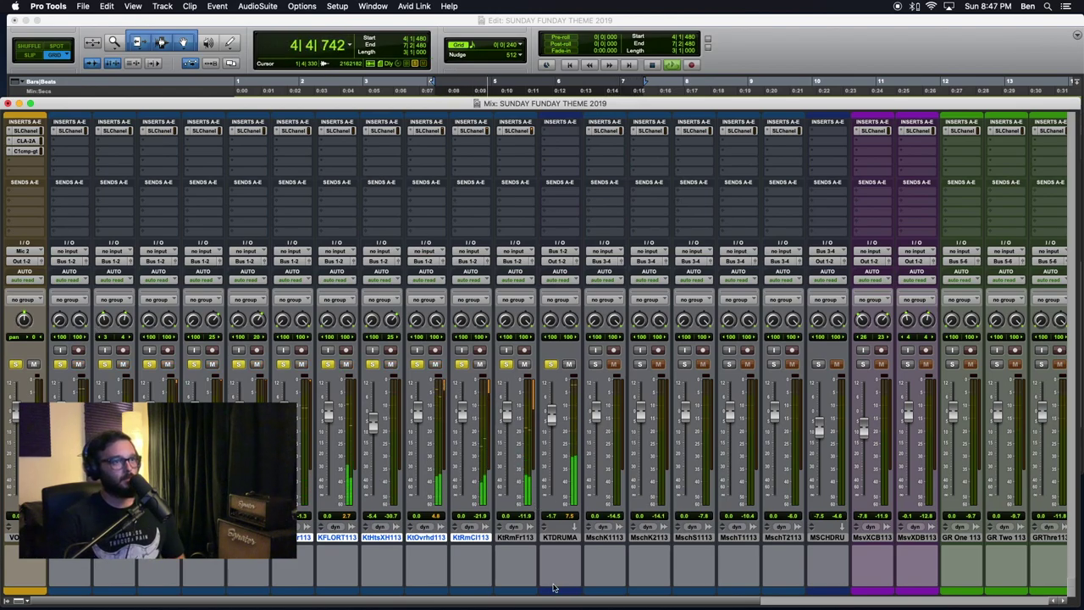
# - Compare the whole kit, from kick through far room, with every SSLChannel bypassed and re-engaged, and stop playback
pyautogui.click(559, 538)
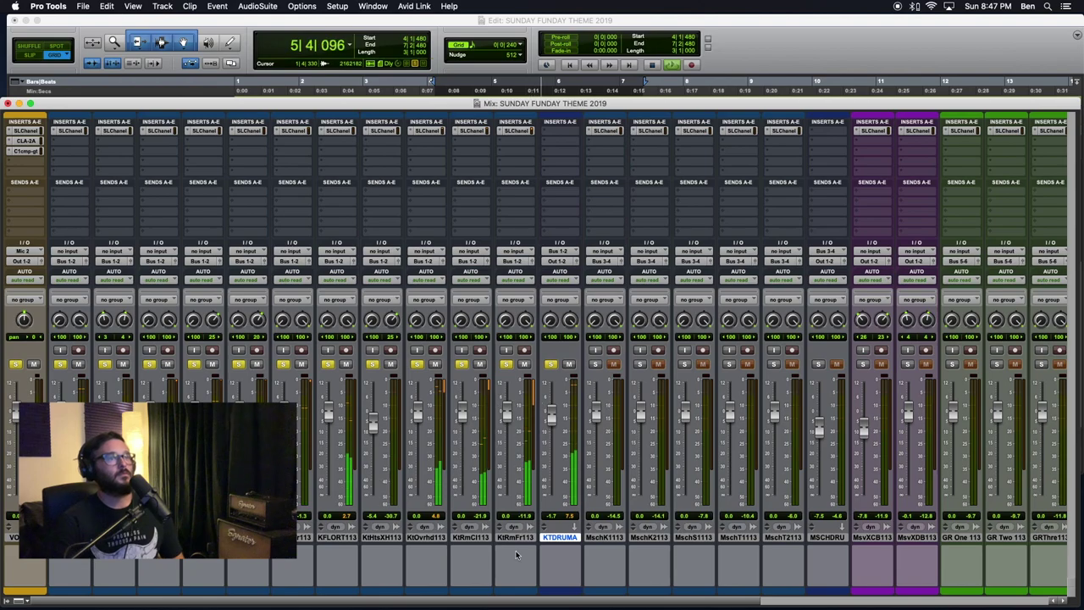
pyautogui.click(621, 540)
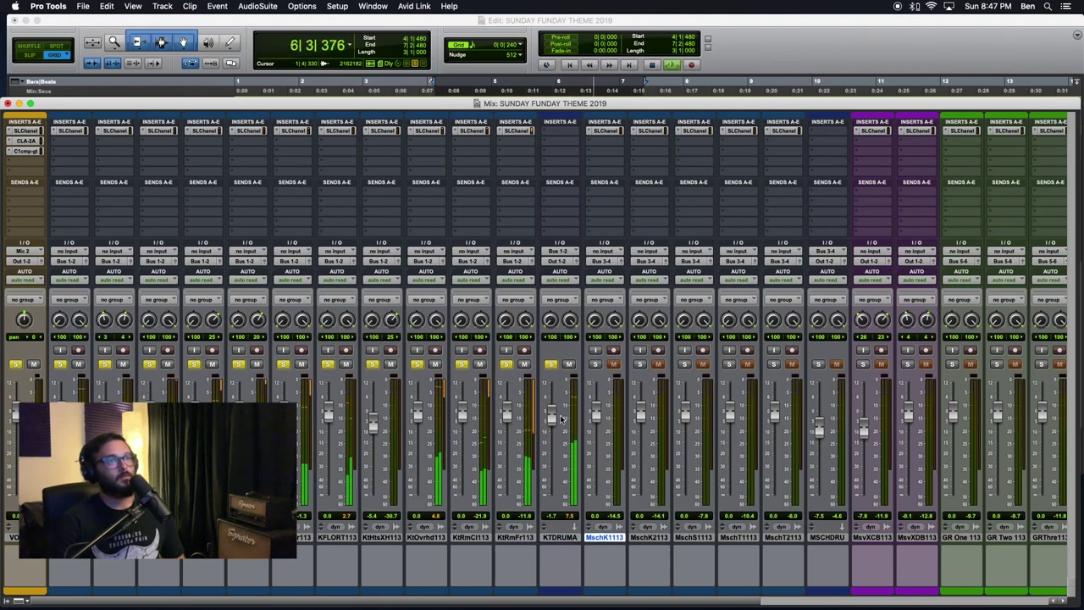
pyautogui.hscroll(2, 534, 525)
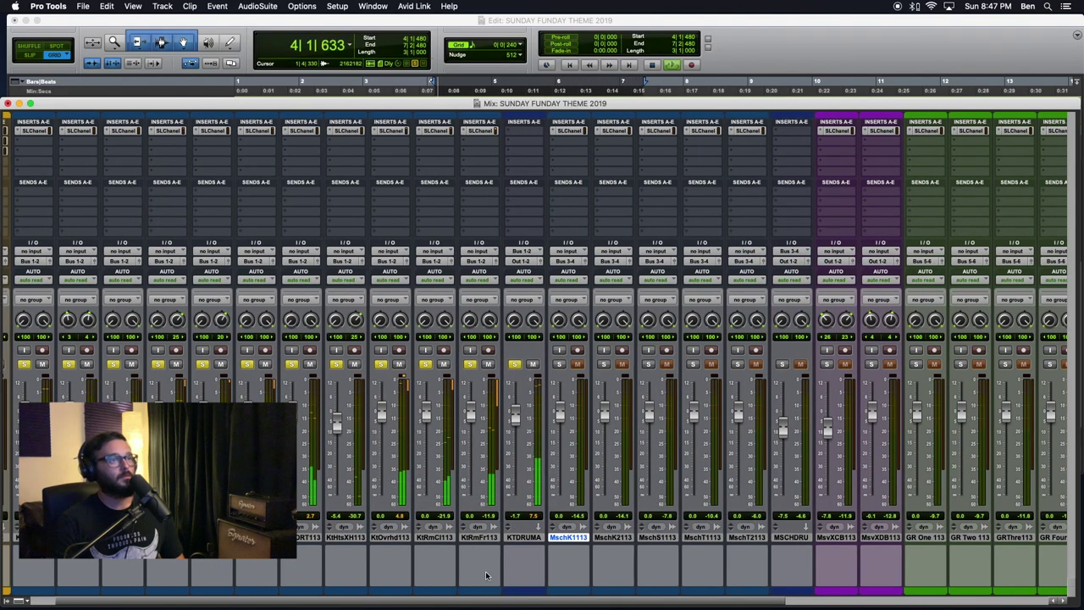
pyautogui.click(524, 538)
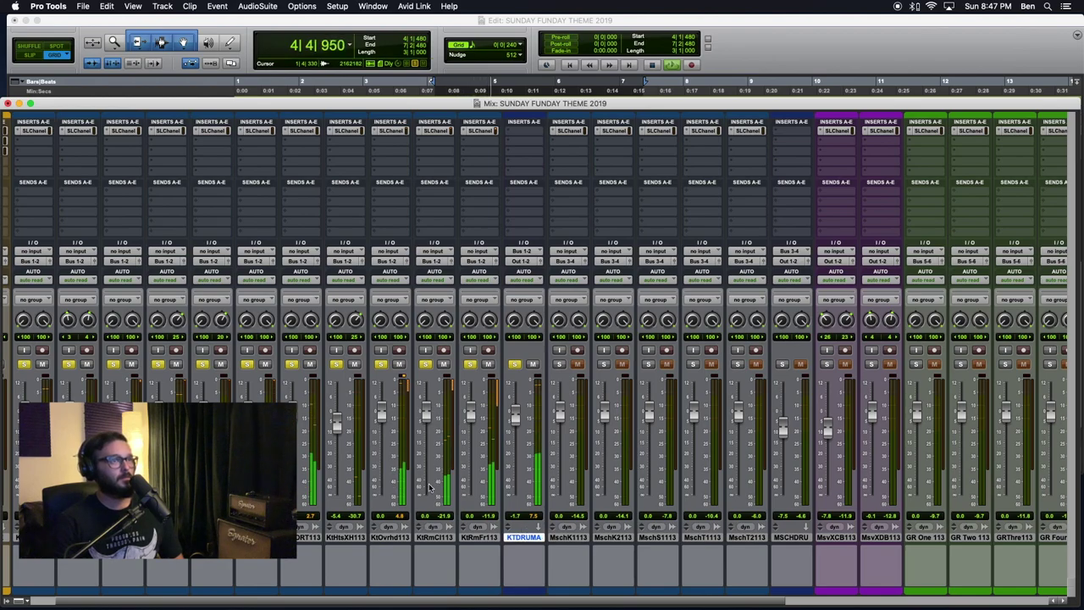
pyautogui.click(471, 536)
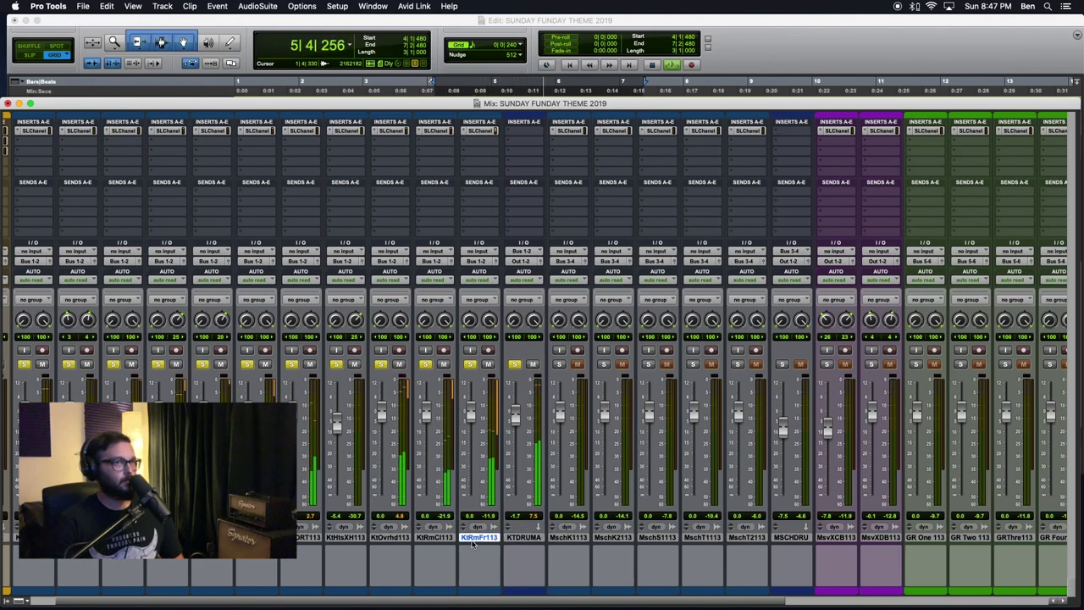
pyautogui.keyDown('shift'); pyautogui.click(34, 537); pyautogui.keyUp('shift')
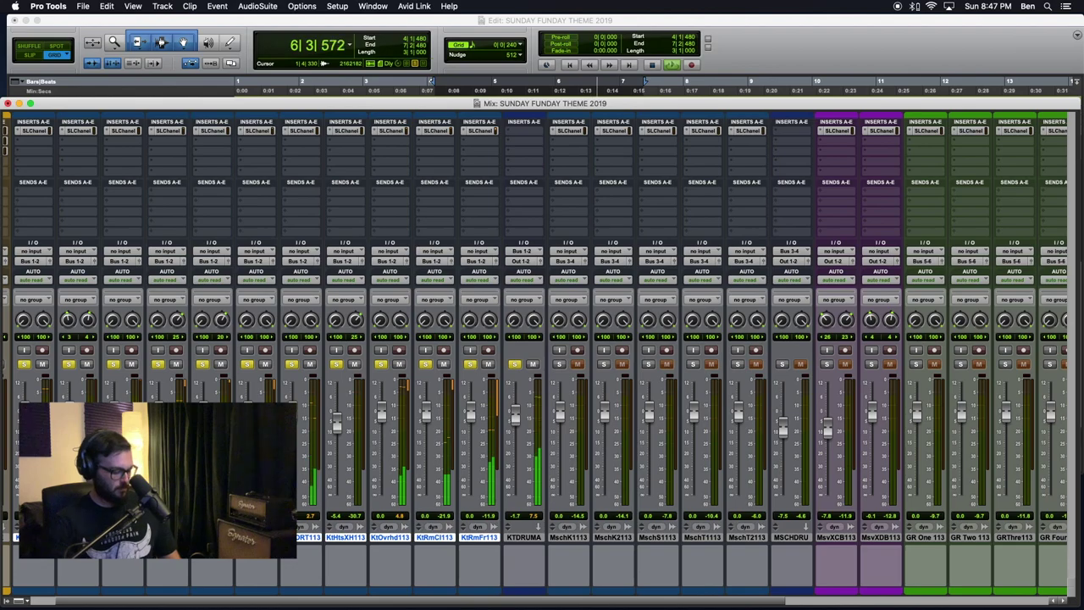
pyautogui.click(34, 136)
pyautogui.click(16, 19)
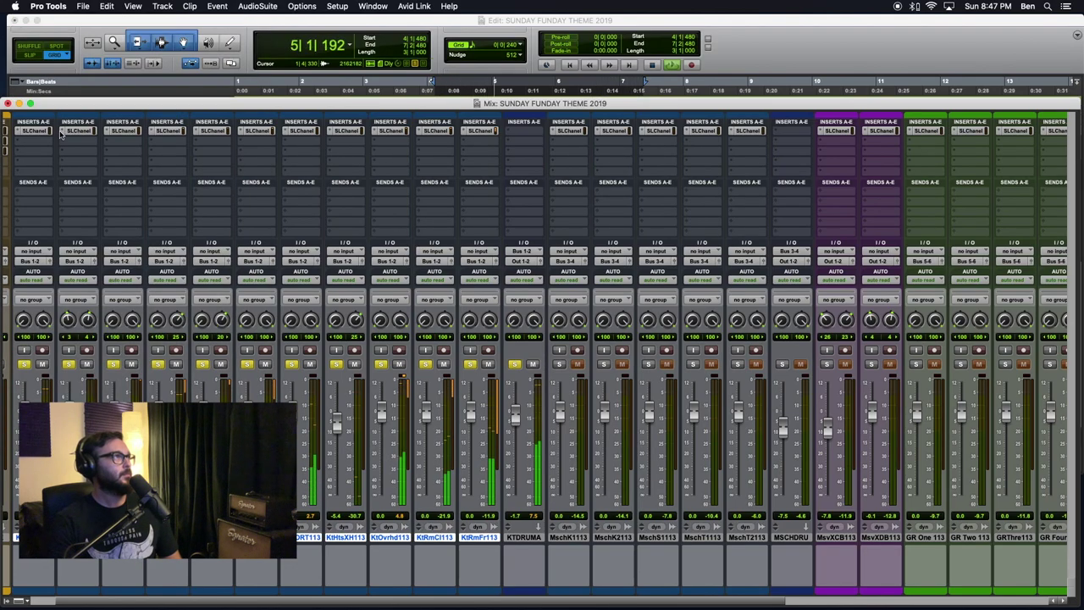
pyautogui.keyDown('super'); pyautogui.click(36, 134); pyautogui.keyUp('super')
pyautogui.keyDown('super'); pyautogui.click(35, 134); pyautogui.keyUp('super')
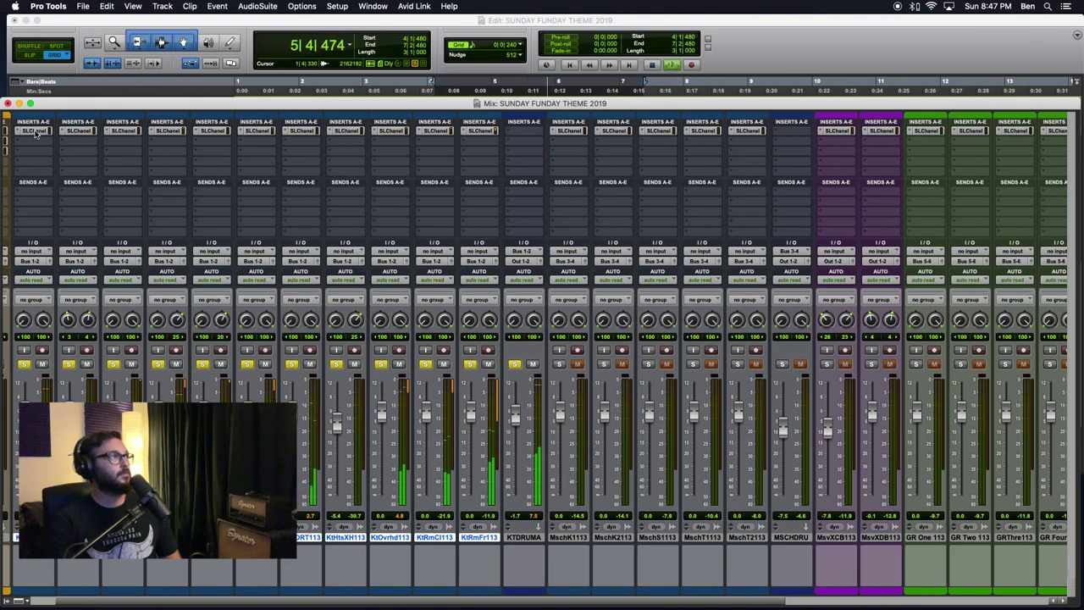
pyautogui.keyDown('alt'); pyautogui.keyDown('shift'); pyautogui.keyDown('super'); pyautogui.click(36, 134); pyautogui.keyUp('super'); pyautogui.keyUp('shift'); pyautogui.keyUp('alt')
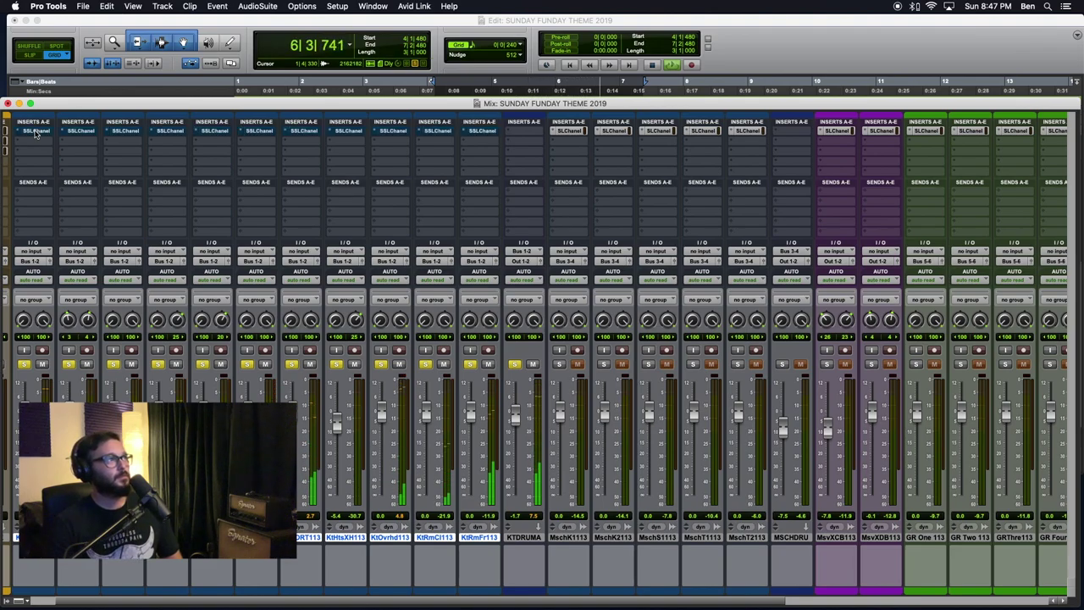
pyautogui.keyDown('alt'); pyautogui.keyDown('shift'); pyautogui.keyDown('super'); pyautogui.click(36, 134); pyautogui.keyUp('super'); pyautogui.keyUp('shift'); pyautogui.keyUp('alt')
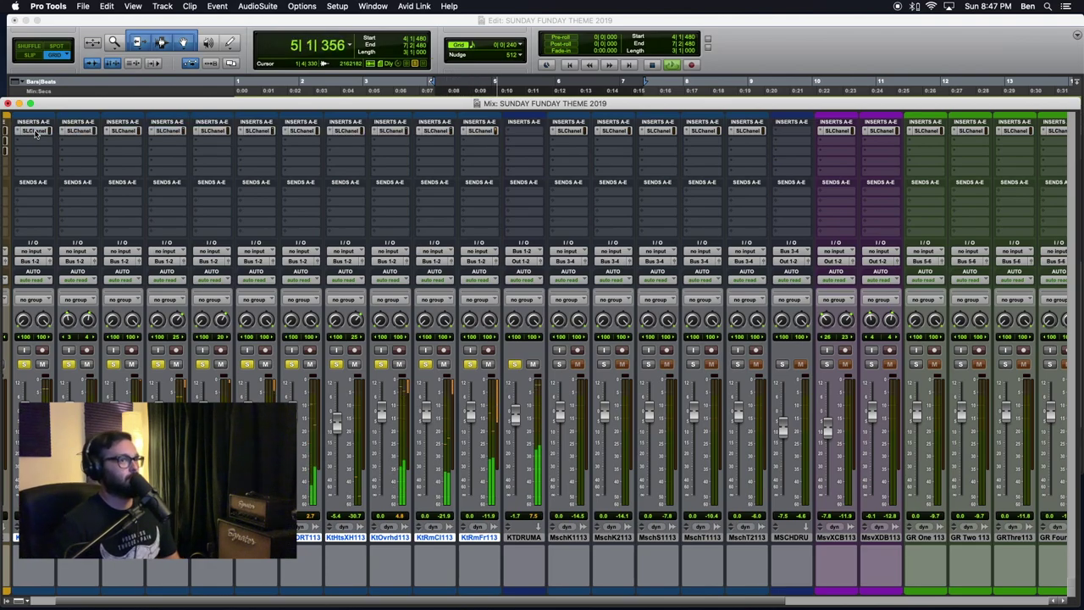
pyautogui.press('space')
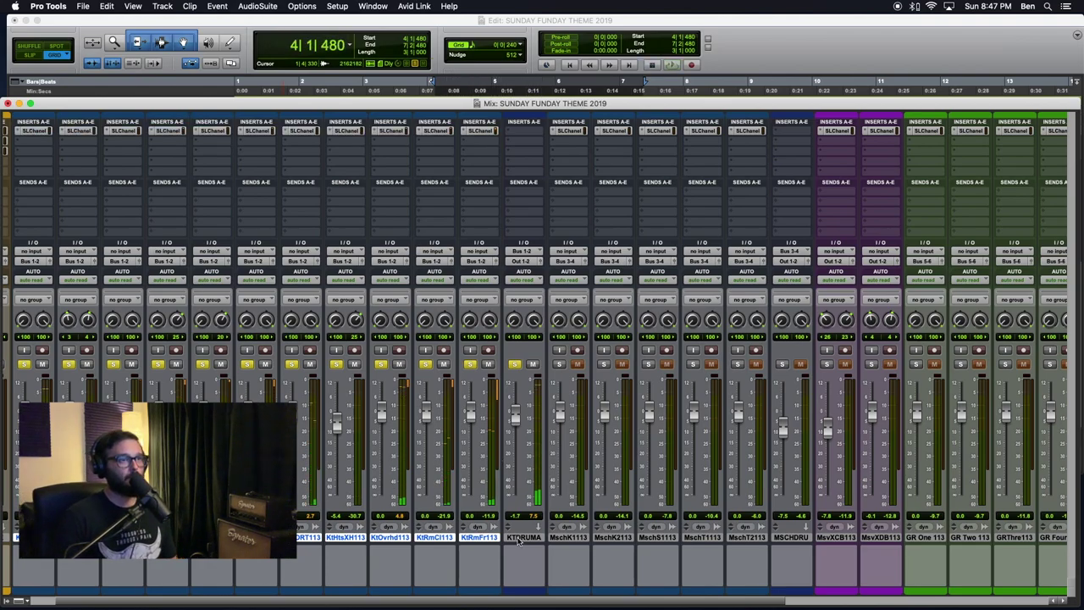
# - Solo the Msch drum tracks from Msch Kick1 through MSCH DRUM AUX
pyautogui.click(541, 537)
pyautogui.click(598, 540)
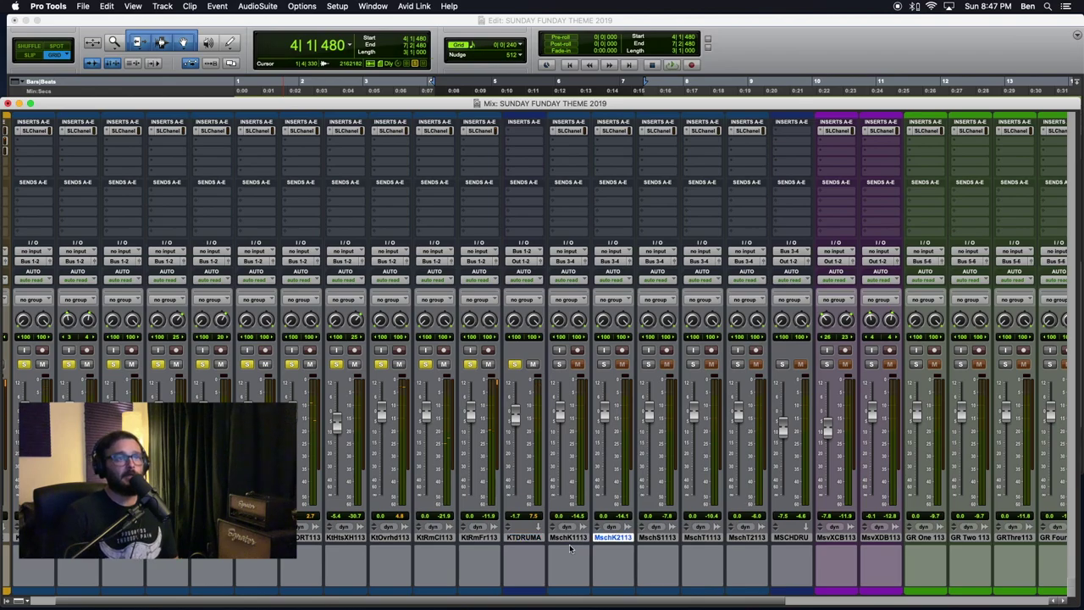
pyautogui.click(574, 539)
pyautogui.keyDown('shift'); pyautogui.click(803, 539); pyautogui.keyUp('shift')
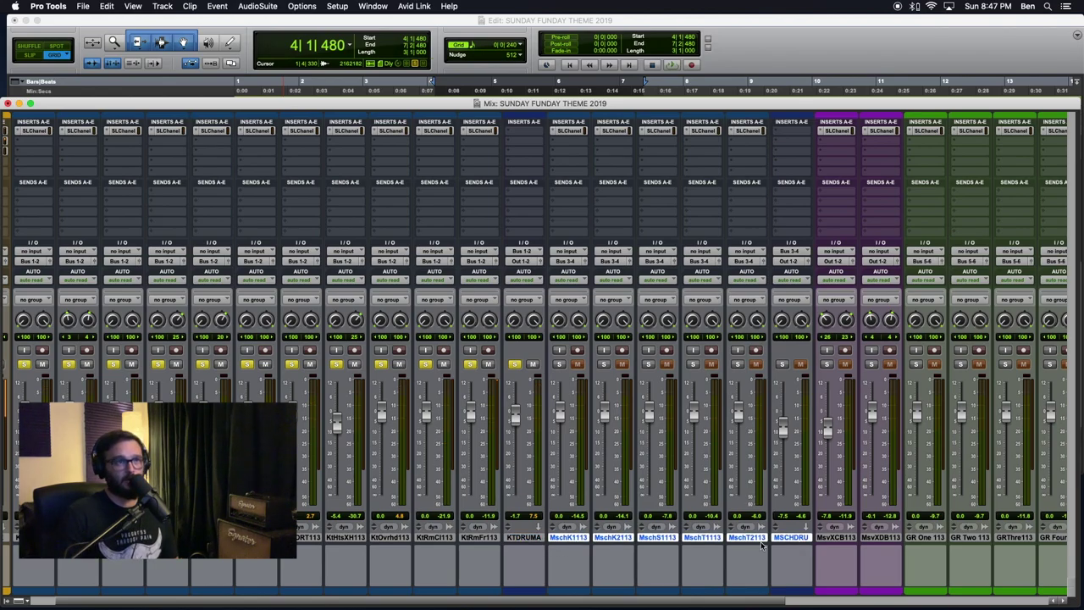
pyautogui.click(559, 365)
# - Remove the solo from all kit tracks through KT DRUM AUX and play back the Msch drums
pyautogui.click(522, 538)
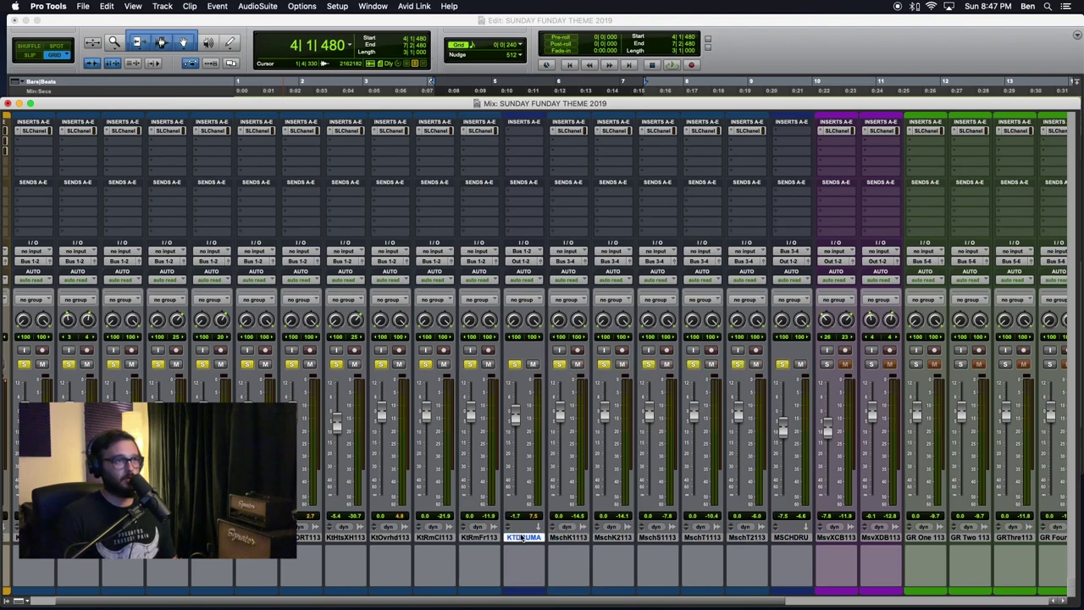
pyautogui.keyDown('shift'); pyautogui.click(34, 538); pyautogui.keyUp('shift')
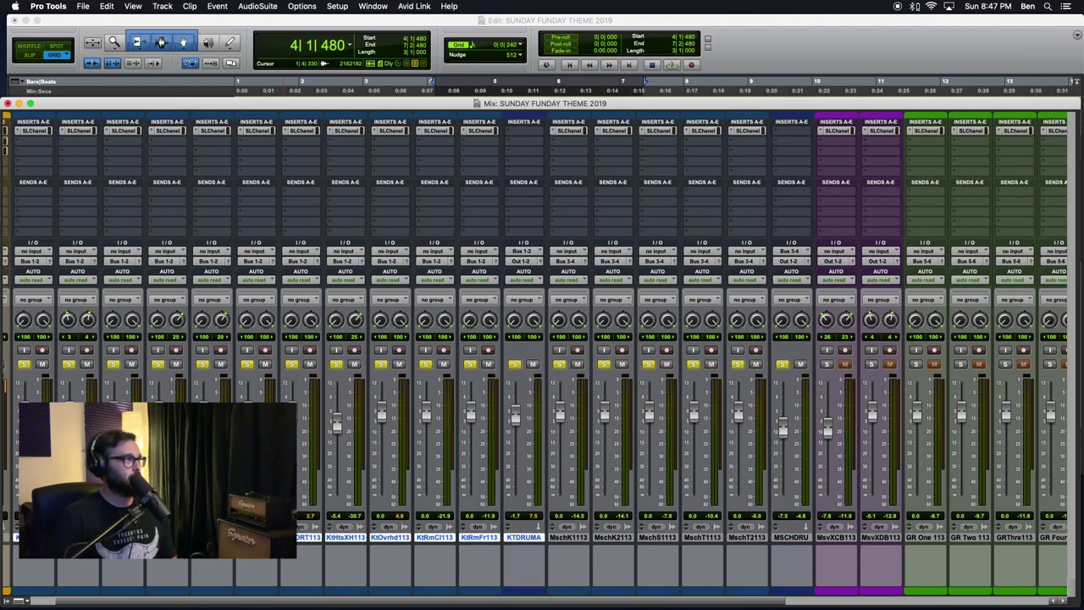
pyautogui.click(23, 367)
pyautogui.press('space')
# - Toggle the Analog switch in the SSLChannel plug-ins of Msch Kick1, Kick2, Snare1, Tom1 and Tom2, closing the window when finished
pyautogui.hscroll(1, 508, 254)
pyautogui.click(535, 132)
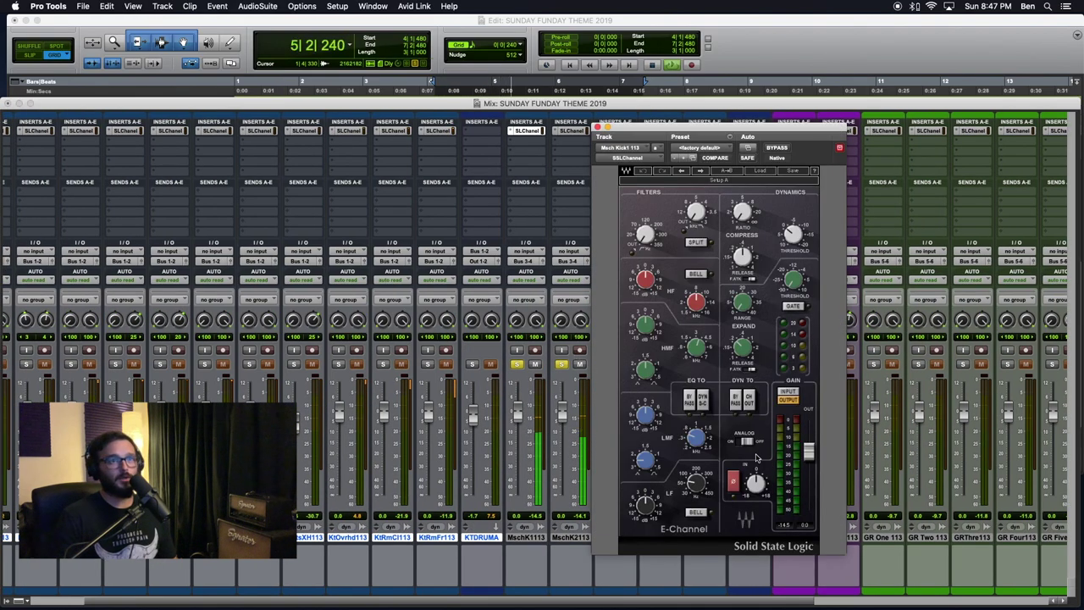
pyautogui.click(637, 144)
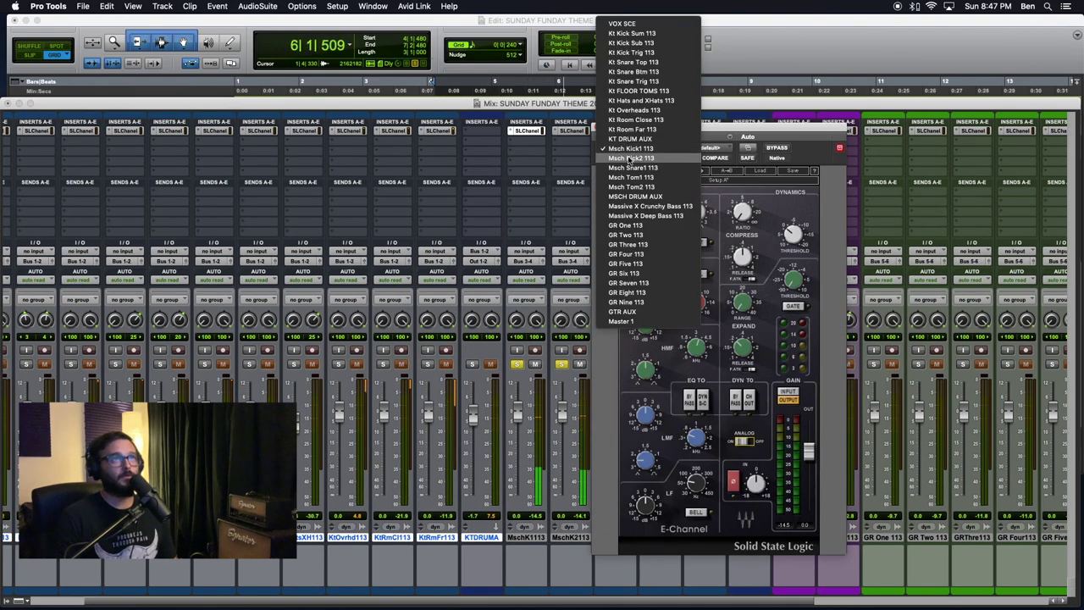
pyautogui.click(641, 157)
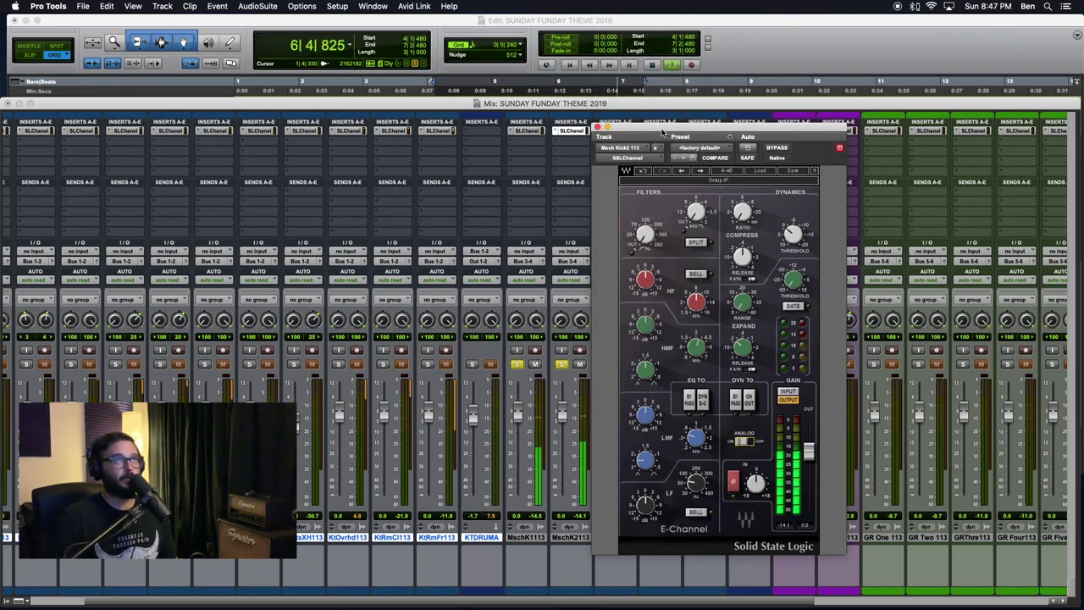
pyautogui.click(624, 147)
pyautogui.click(632, 158)
pyautogui.click(745, 442)
pyautogui.click(624, 147)
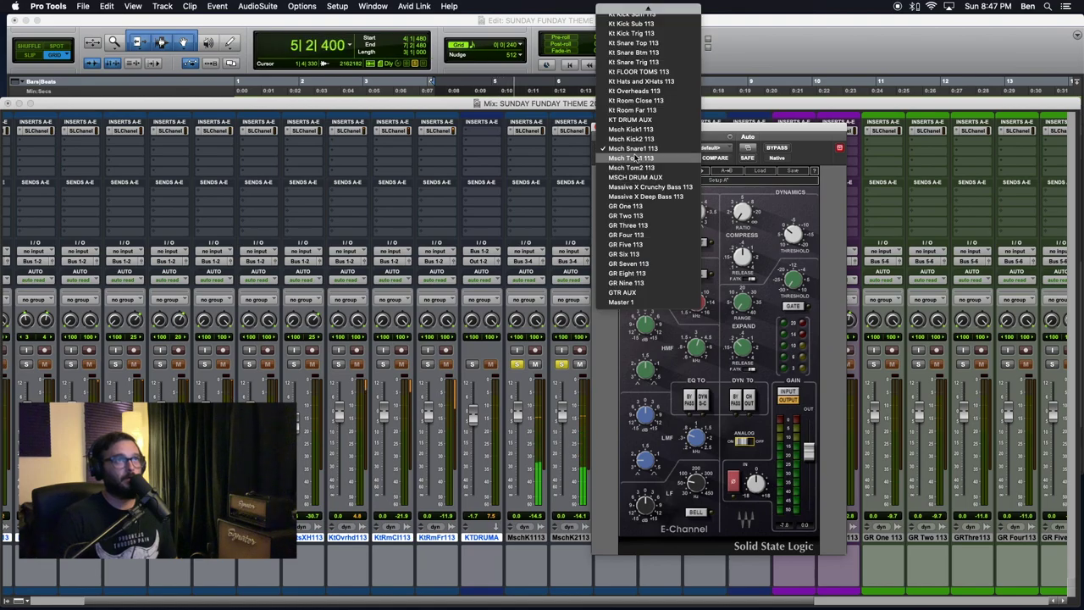
pyautogui.click(632, 157)
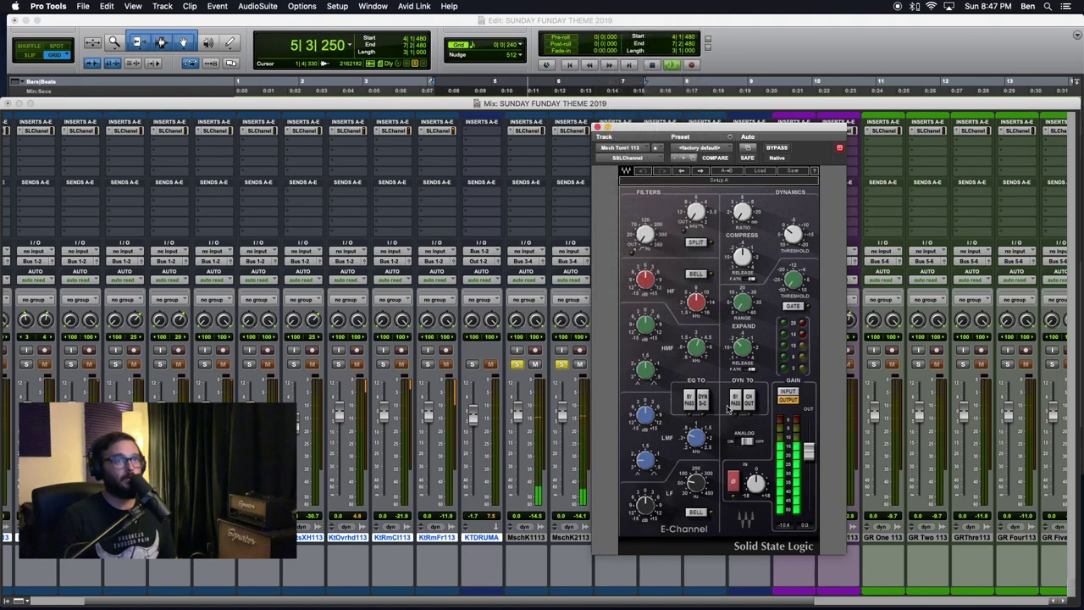
pyautogui.click(631, 148)
pyautogui.click(635, 159)
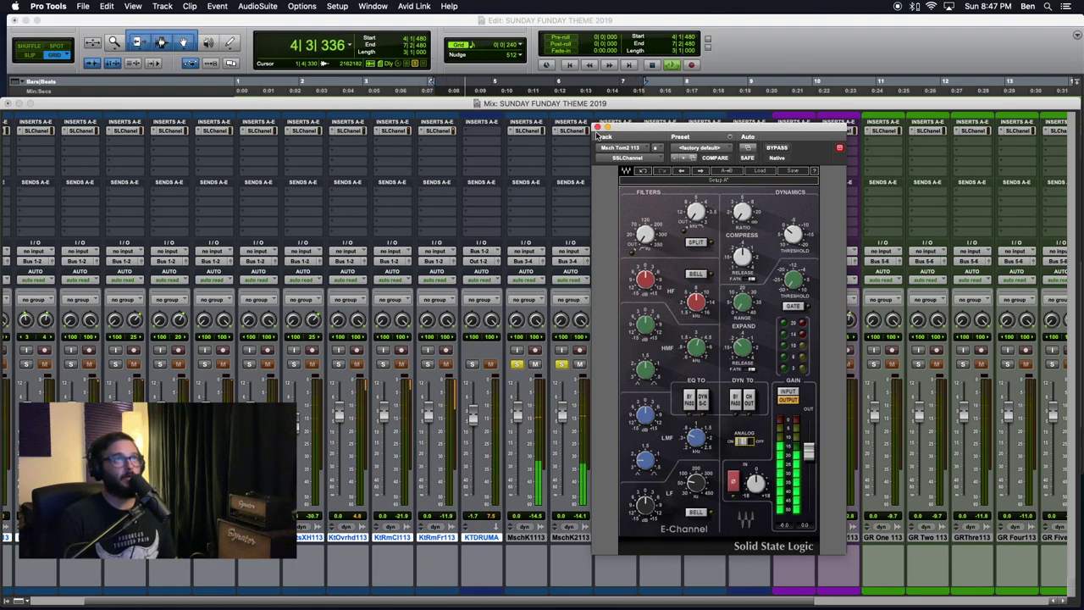
pyautogui.click(598, 127)
# - Open Msch Kick1's SSLChannel and move its window clear of the Msch channel strips
pyautogui.click(526, 131)
pyautogui.moveTo(662, 154); pyautogui.dragTo(225, 129)
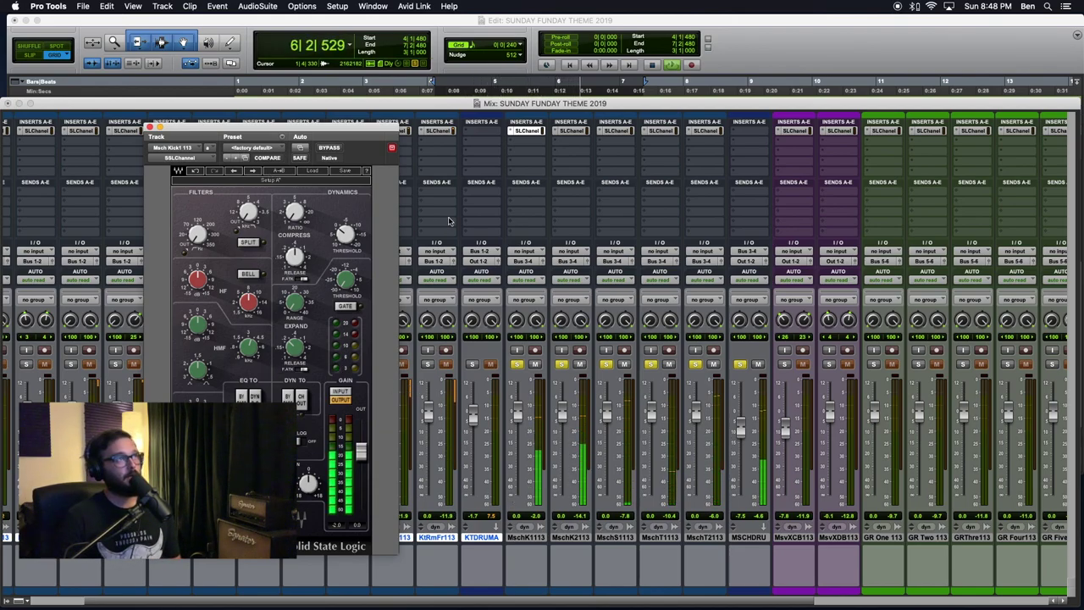
pyautogui.moveTo(243, 127); pyautogui.dragTo(417, 133)
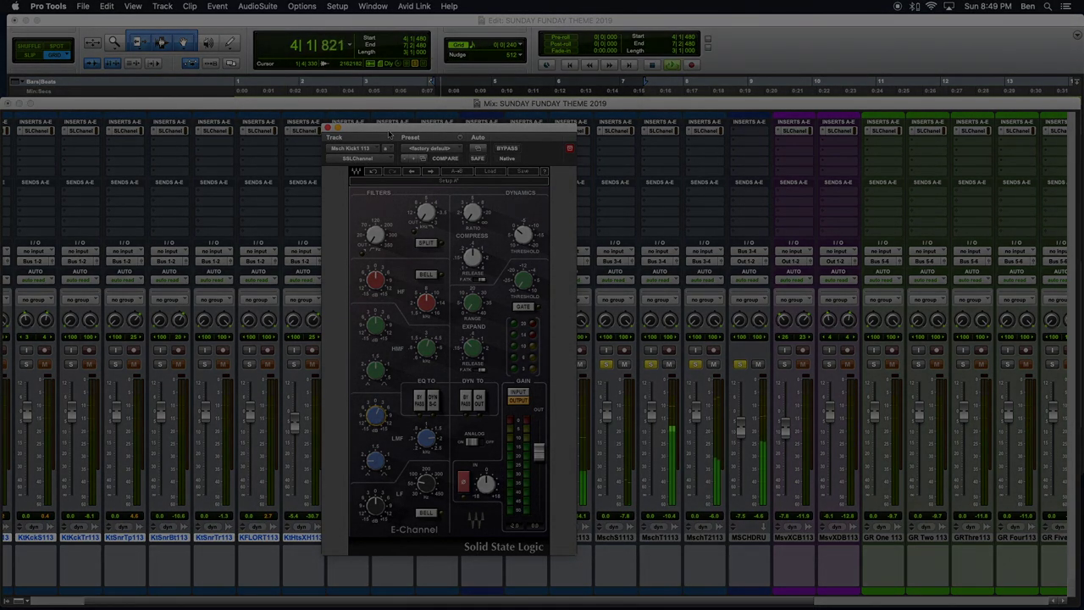
# - Compare the mix with the SSLComp on Master 1 engaged and bypassed
pyautogui.press('space')
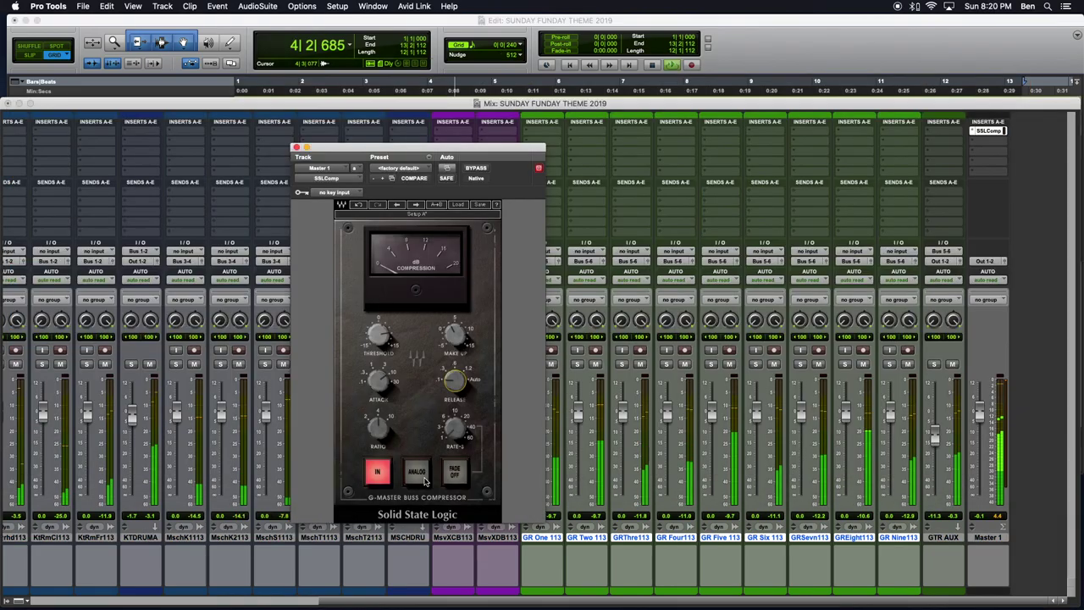
pyautogui.moveTo(378, 333)
pyautogui.click(476, 168)
pyautogui.click(476, 168)
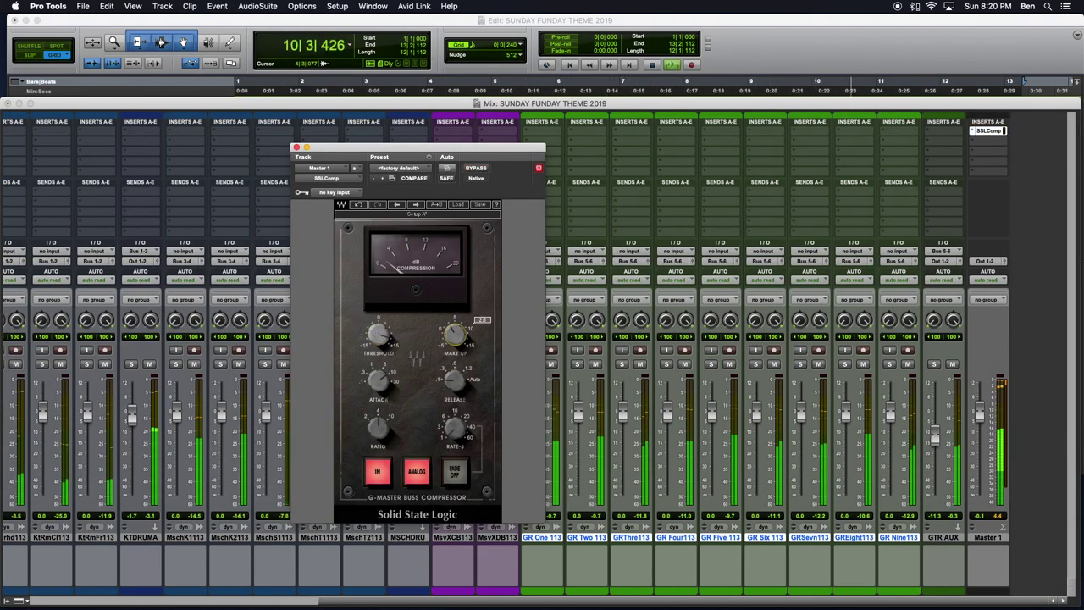
pyautogui.click(476, 168)
pyautogui.press('space')
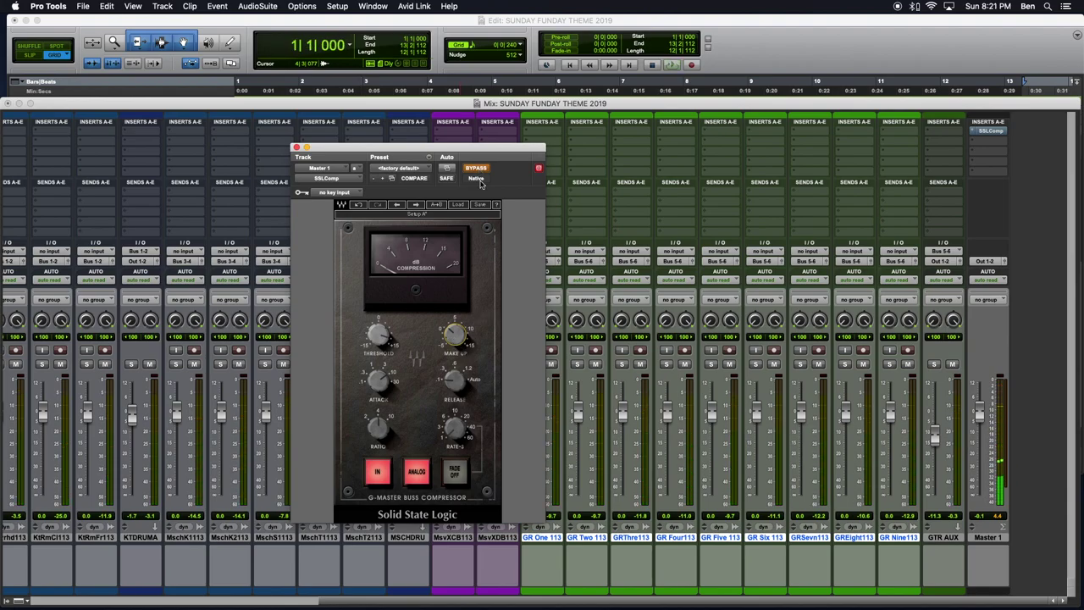
# - Lower the overheads' SSLChannel output to -2.0 dB and open the close room track's SSLChannel
pyautogui.press('space')
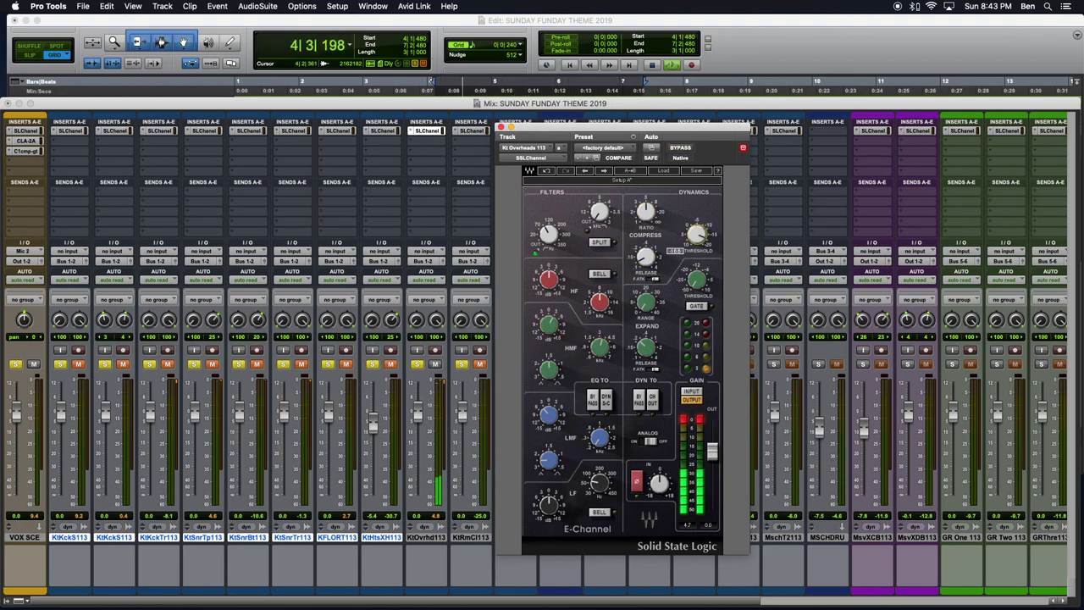
pyautogui.moveTo(714, 456); pyautogui.dragTo(714, 469)
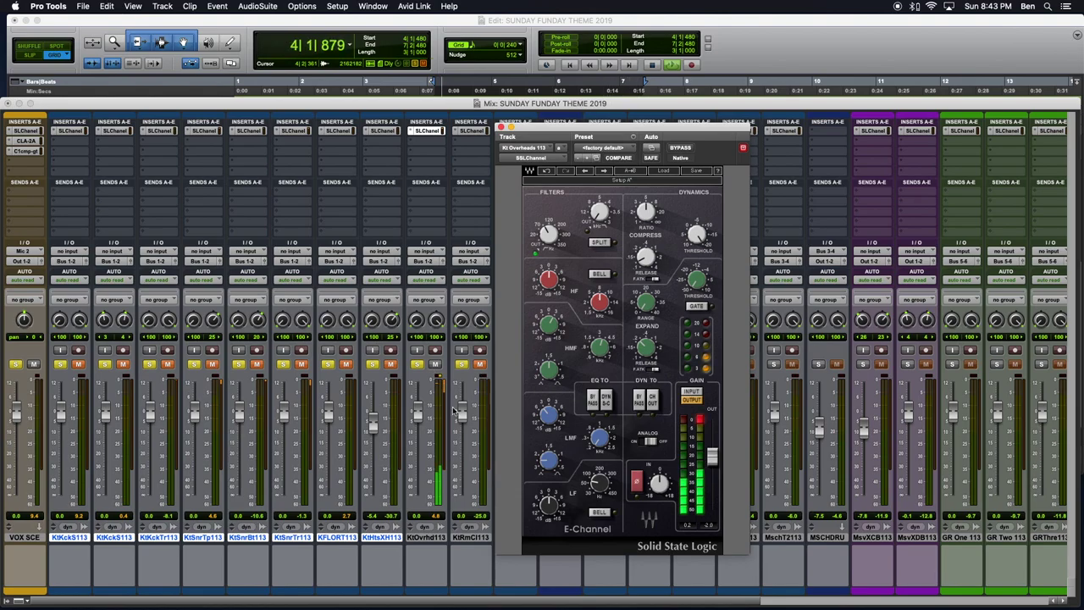
pyautogui.click(471, 131)
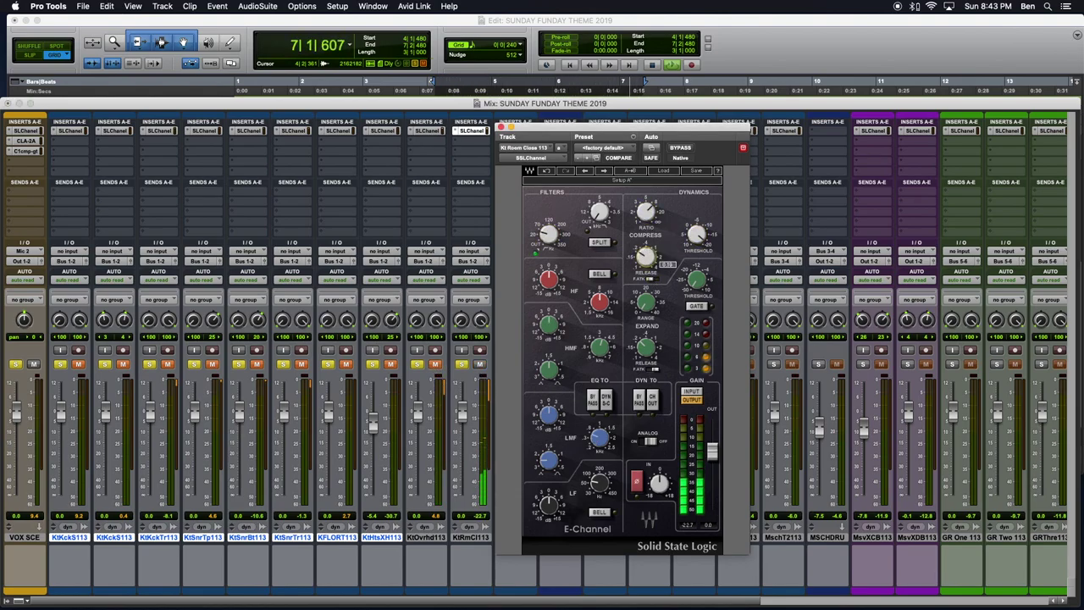